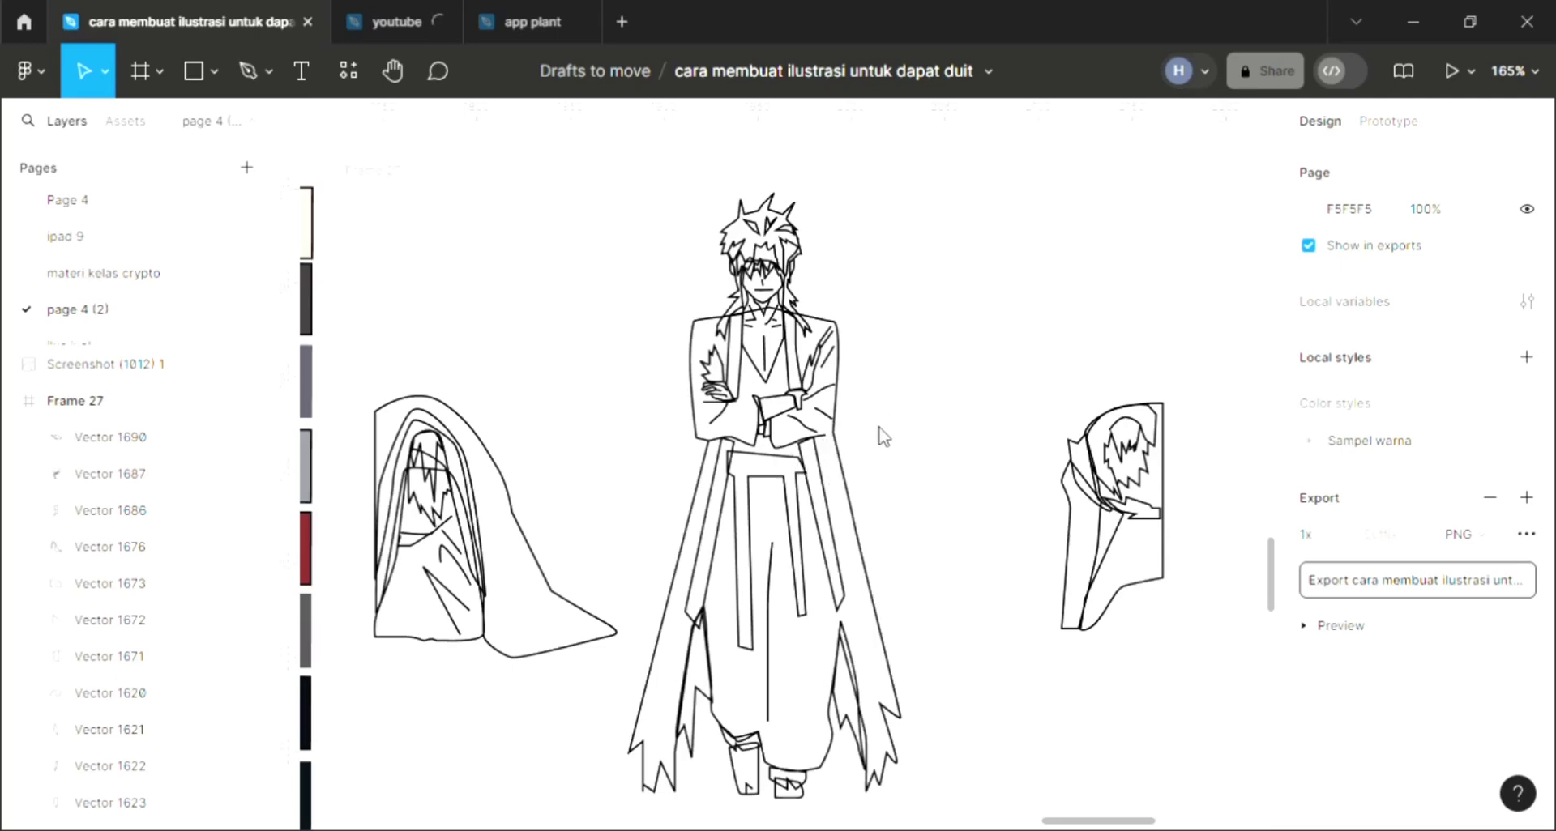
Add a fill to the first piece of the standing character's hair
{"action": "scroll", "coordinate": [1094, 356], "scroll_direction": "up", "scroll_amount": 3}
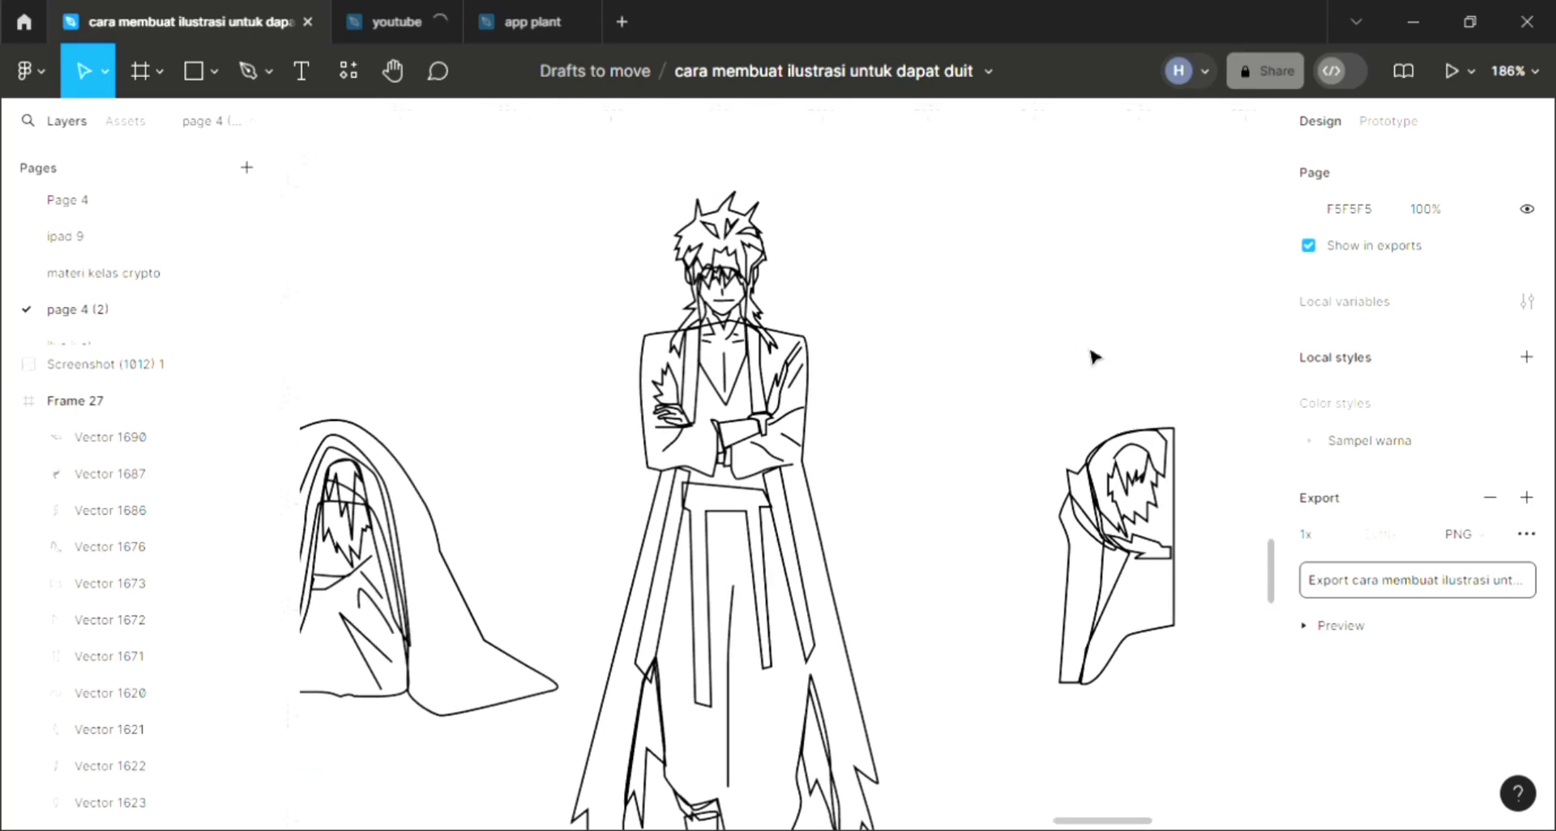
{"action": "scroll", "coordinate": [1086, 355], "scroll_direction": "down", "scroll_amount": 1}
{"action": "scroll", "coordinate": [889, 284], "scroll_direction": "down", "scroll_amount": 1}
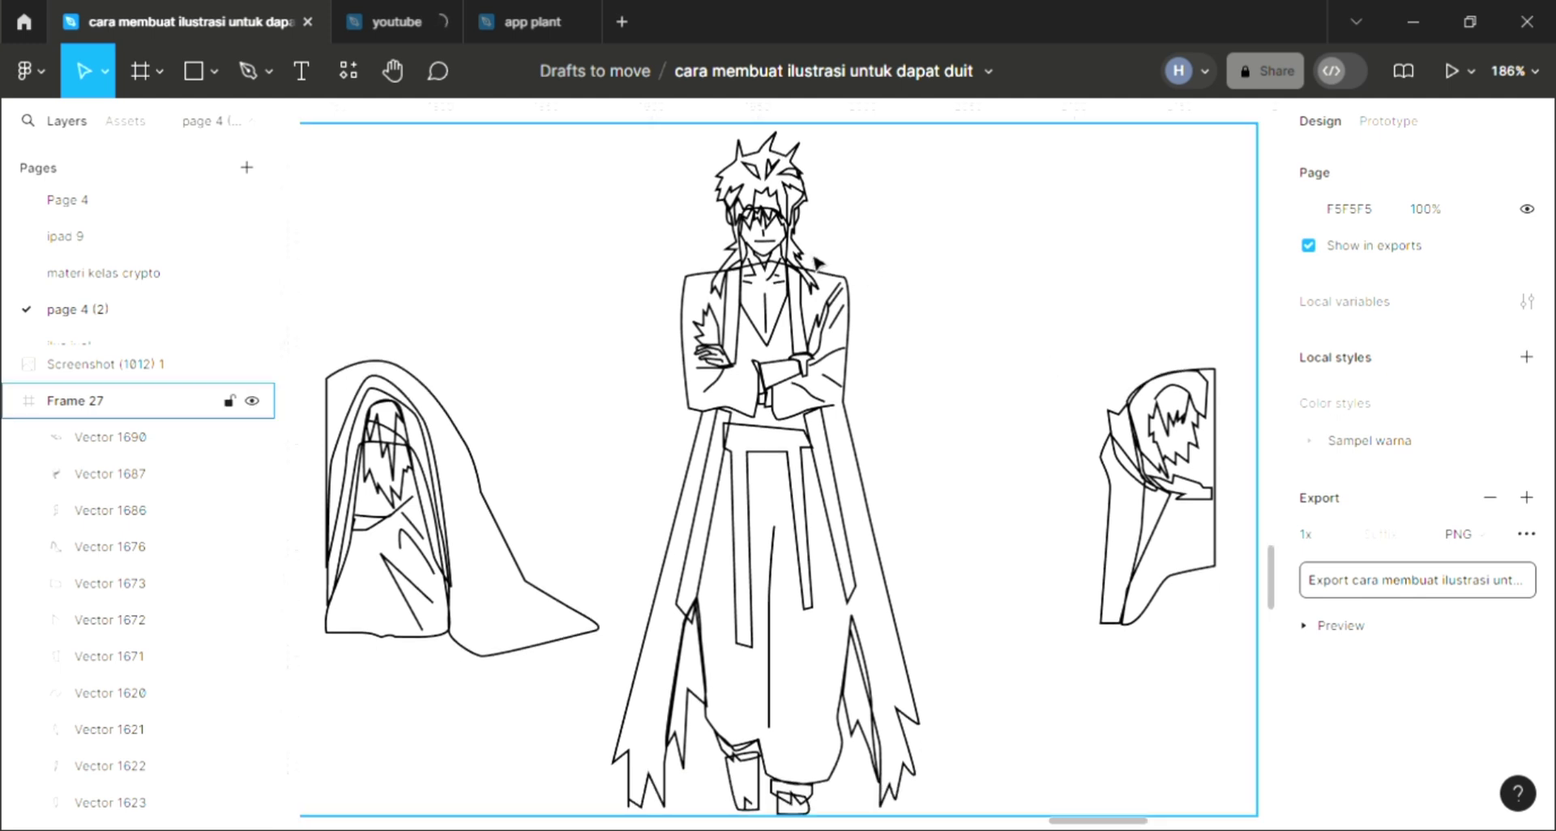
{"action": "scroll", "coordinate": [764, 195], "scroll_direction": "up", "scroll_amount": 3}
{"action": "scroll", "coordinate": [764, 195], "scroll_direction": "up", "scroll_amount": 2}
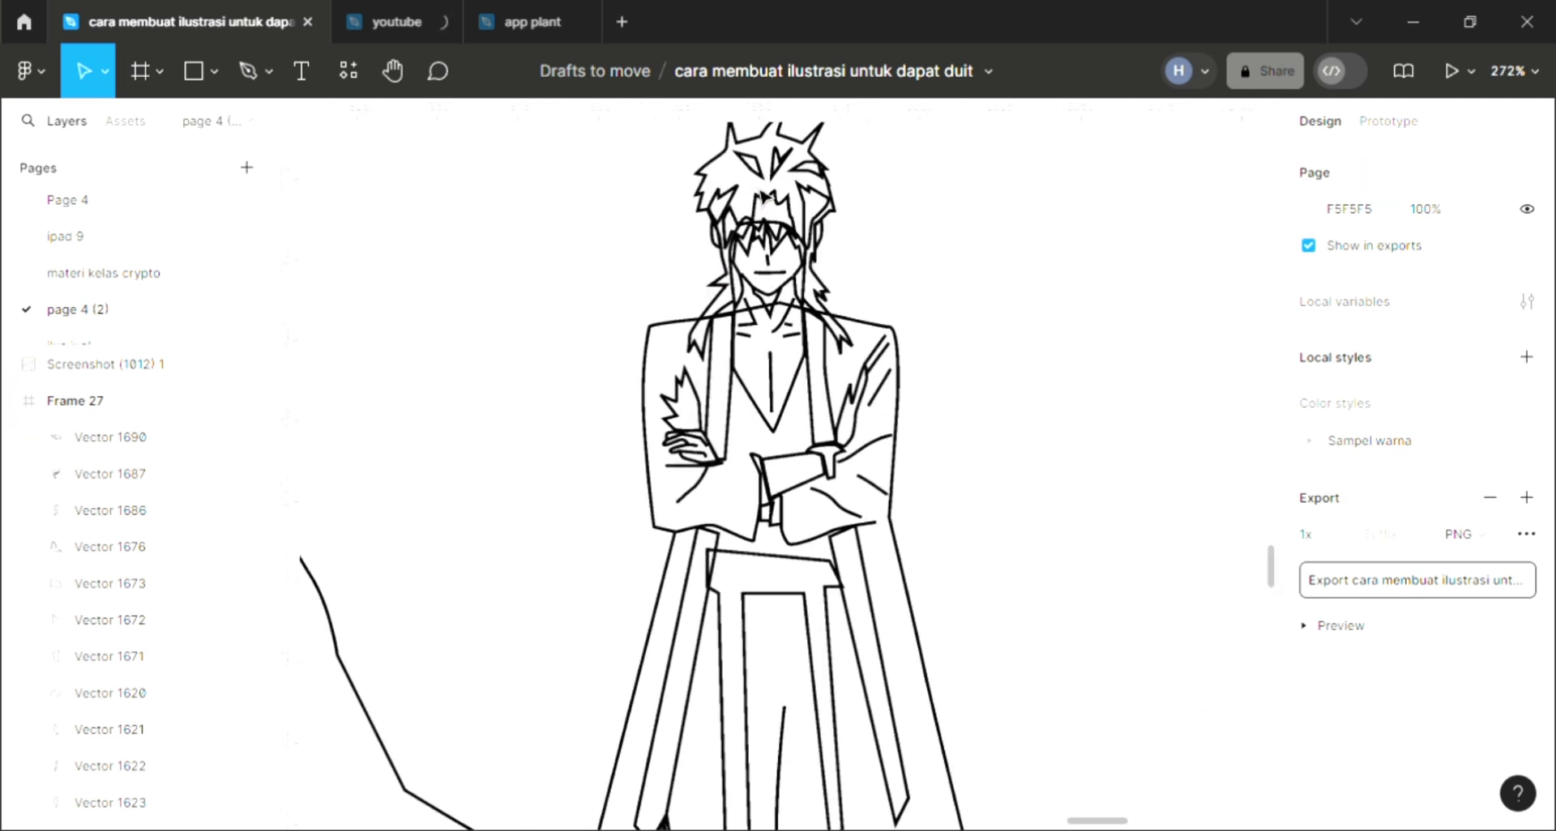
{"action": "scroll", "coordinate": [766, 199], "scroll_direction": "up", "scroll_amount": 2}
{"action": "scroll", "coordinate": [768, 207], "scroll_direction": "up", "scroll_amount": 1}
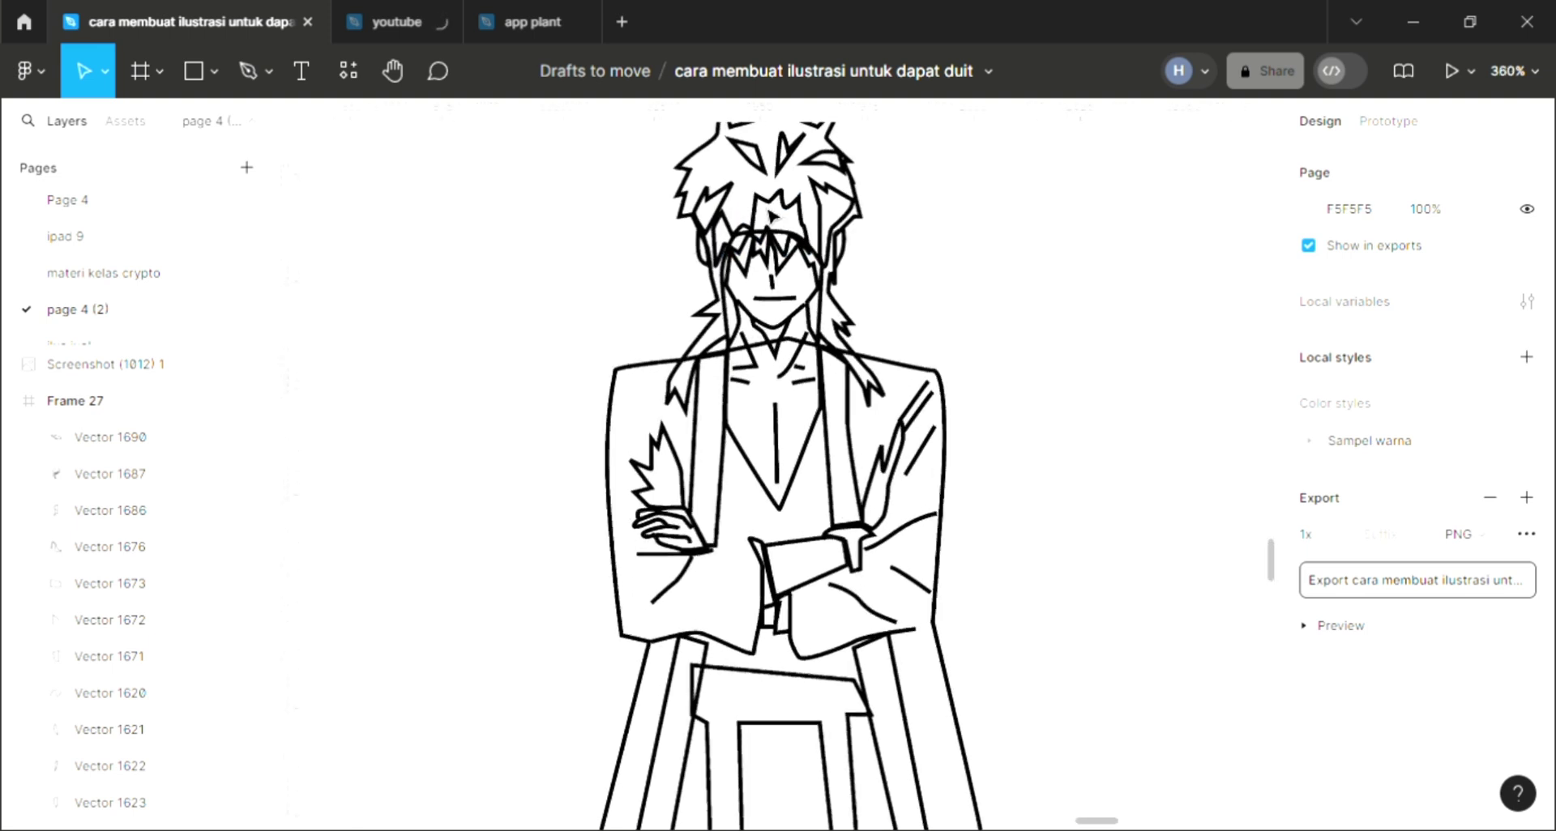
{"action": "scroll", "coordinate": [770, 215], "scroll_direction": "up", "scroll_amount": 3}
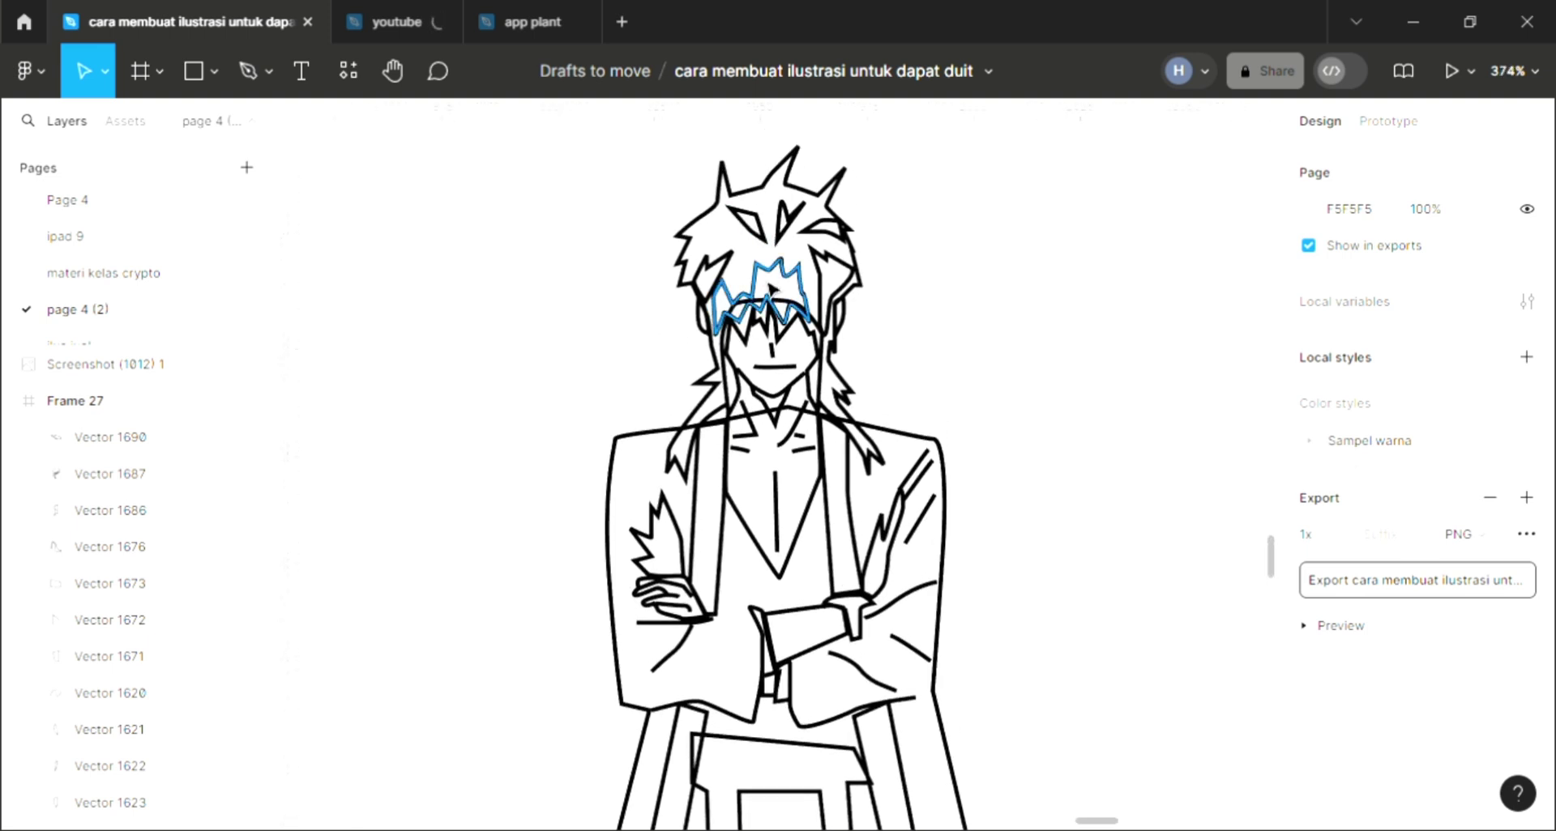
{"action": "left_click", "coordinate": [842, 328]}
{"action": "scroll", "coordinate": [845, 330], "scroll_direction": "down", "scroll_amount": 1}
{"action": "scroll", "coordinate": [847, 332], "scroll_direction": "down", "scroll_amount": 1}
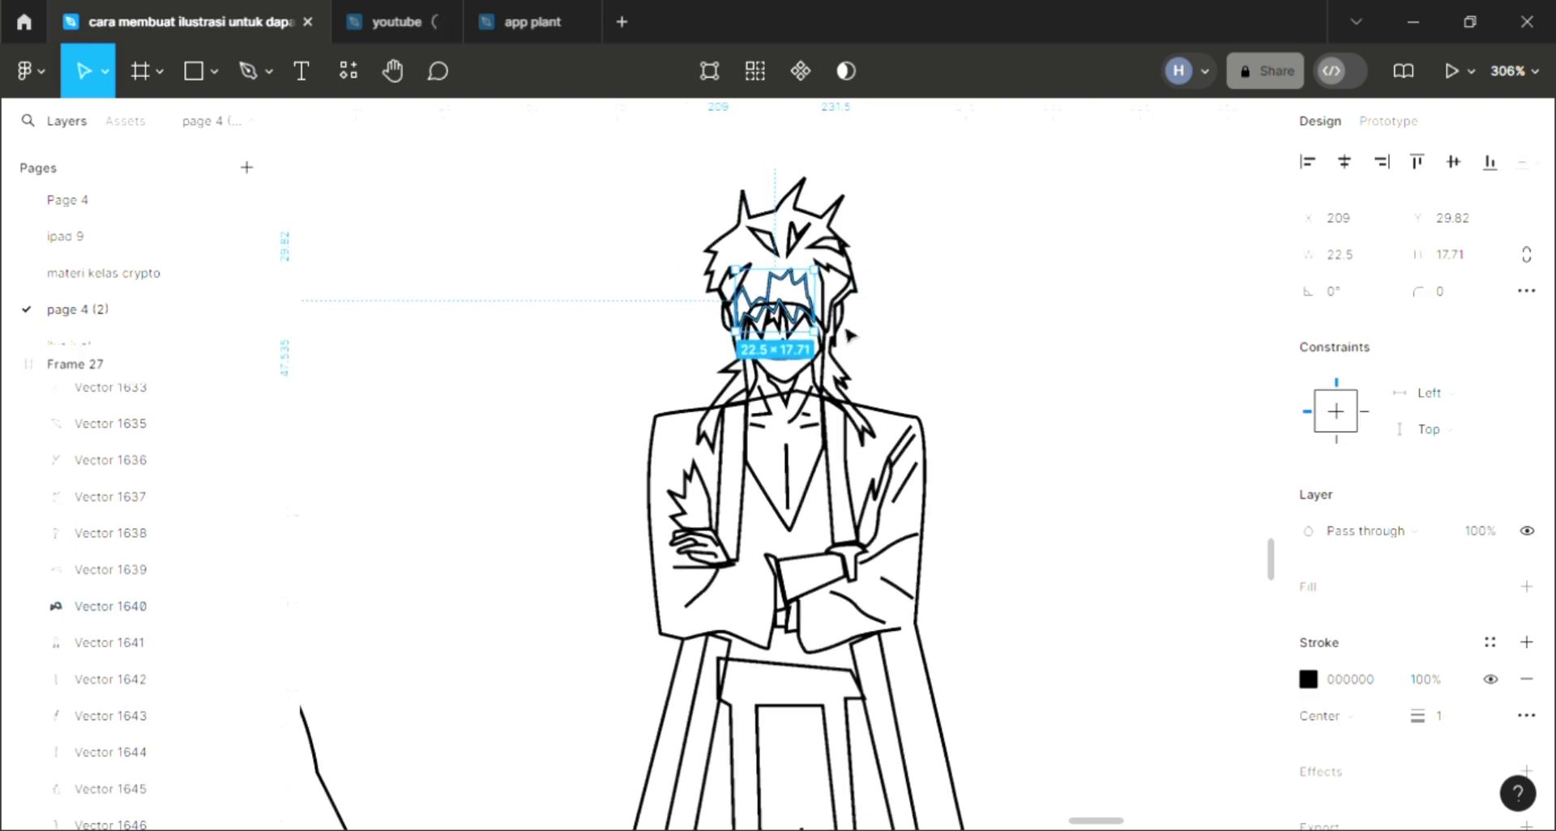
{"action": "scroll", "coordinate": [848, 334], "scroll_direction": "down", "scroll_amount": 1}
{"action": "scroll", "coordinate": [847, 332], "scroll_direction": "down", "scroll_amount": 1}
{"action": "scroll", "coordinate": [847, 332], "scroll_direction": "down", "scroll_amount": 1}
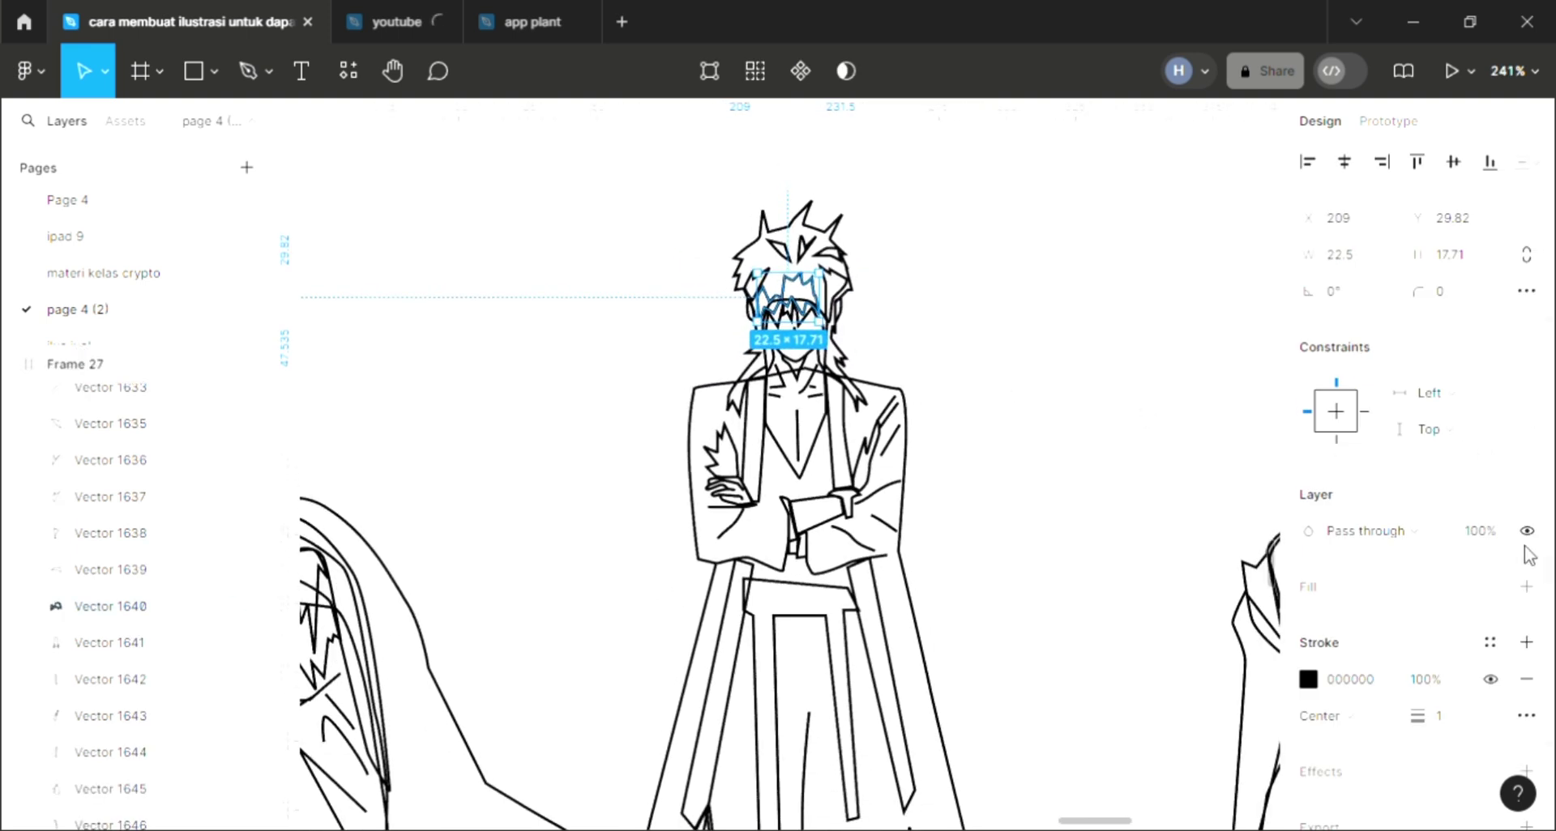
{"action": "left_click", "coordinate": [1530, 587]}
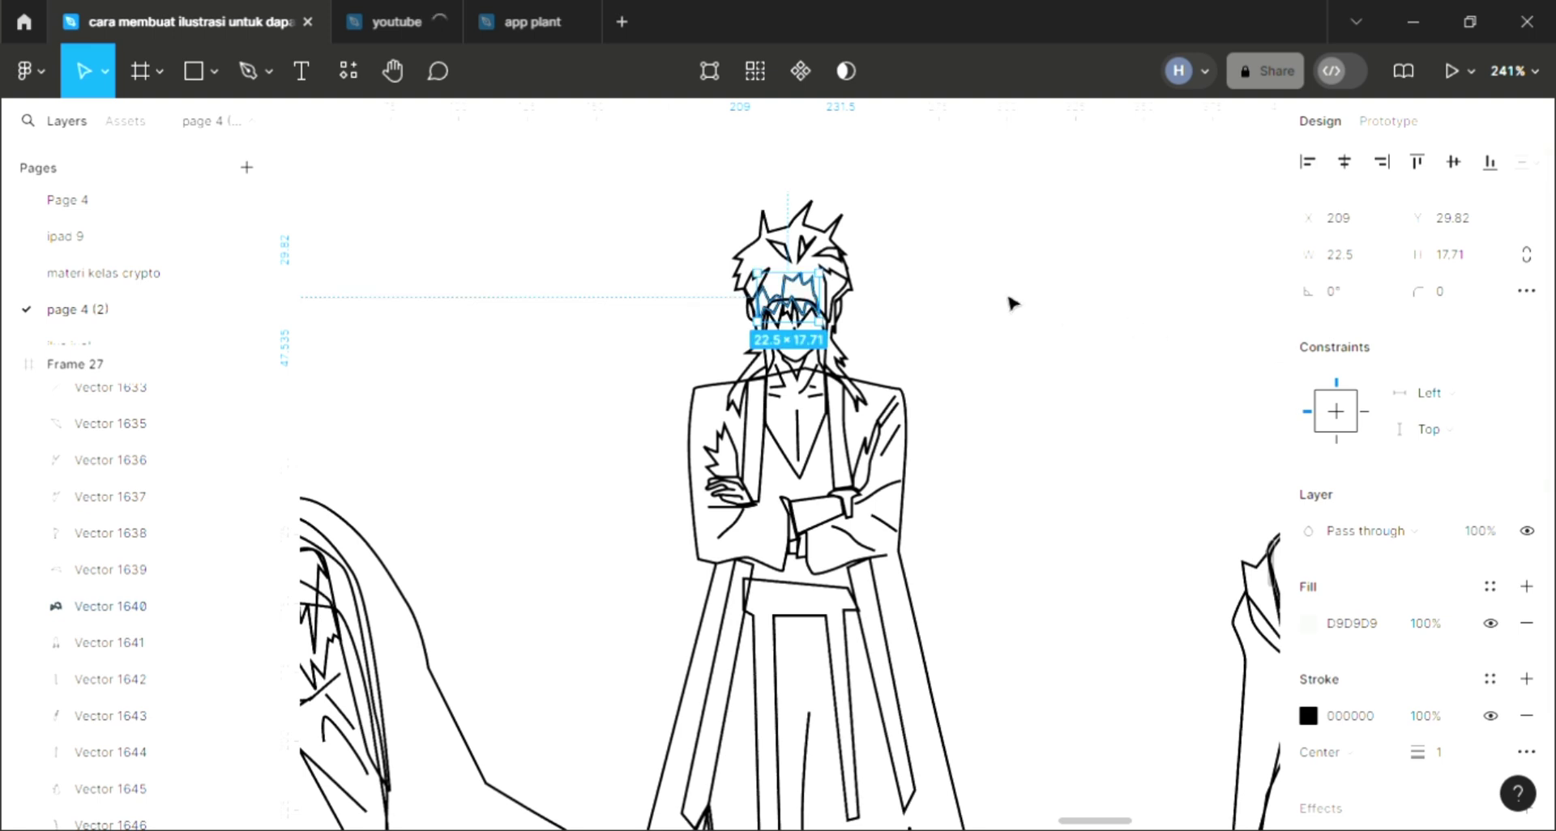
{"action": "key", "text": "Escape"}
Add fills to hair strands Vector 1637, 1636, 1635 and 1639
{"action": "left_click", "coordinate": [753, 284]}
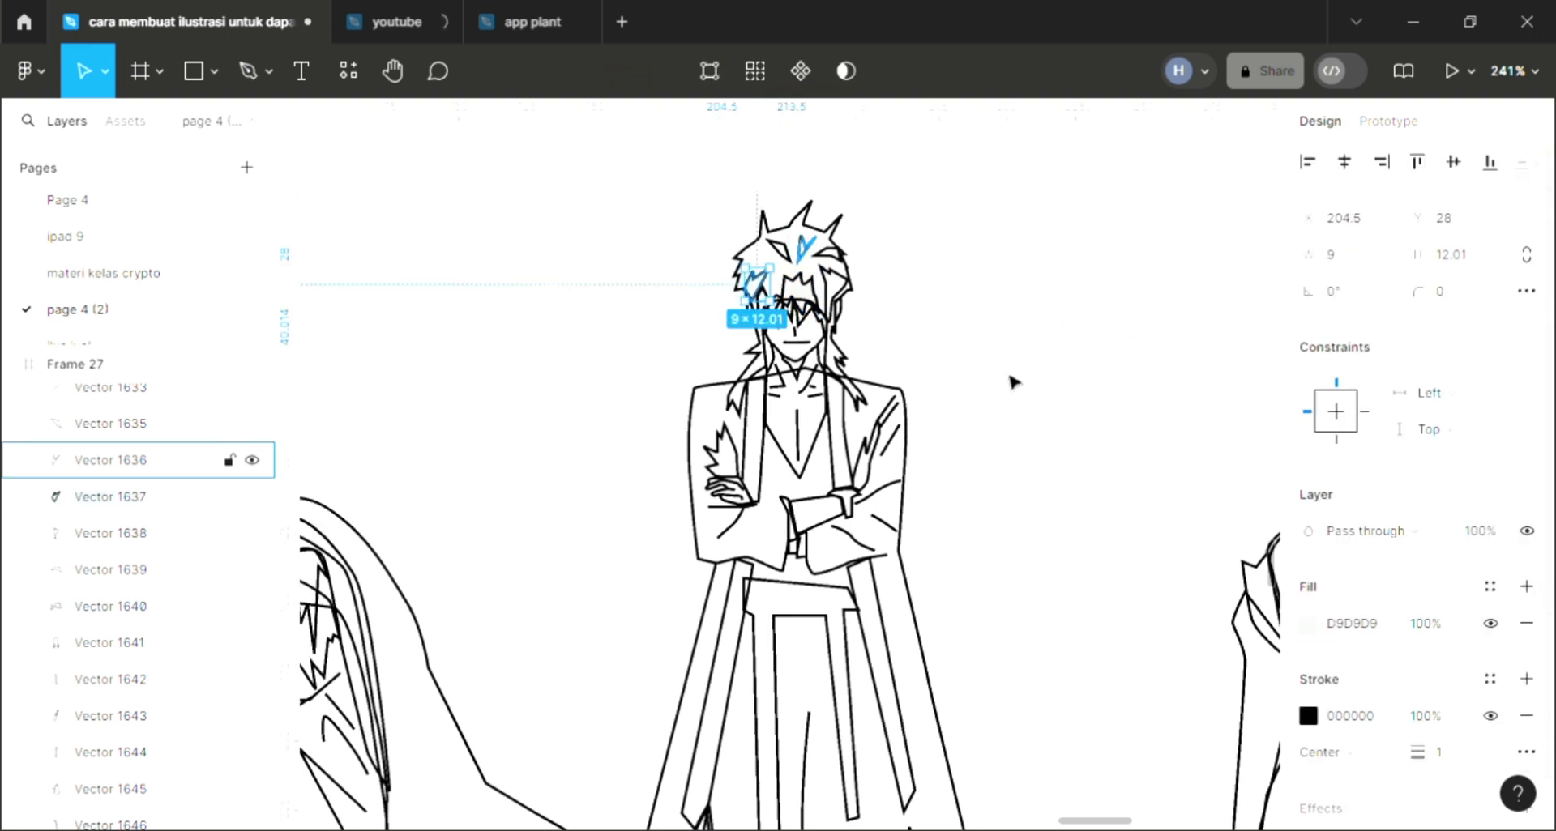
{"action": "key", "text": "Tab"}
{"action": "left_click", "coordinate": [1527, 588]}
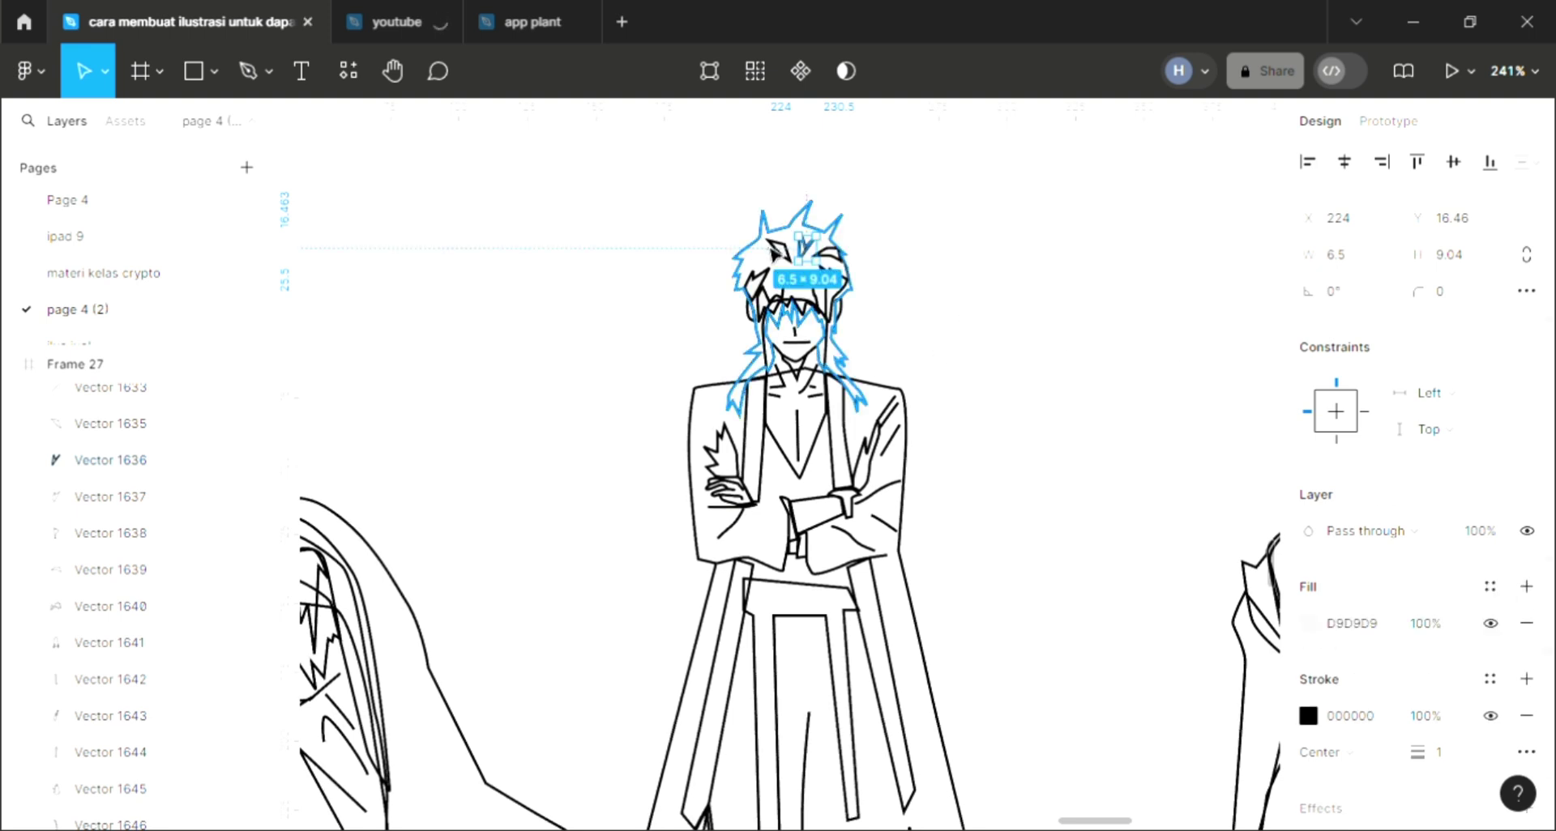
{"action": "left_click", "coordinate": [780, 249]}
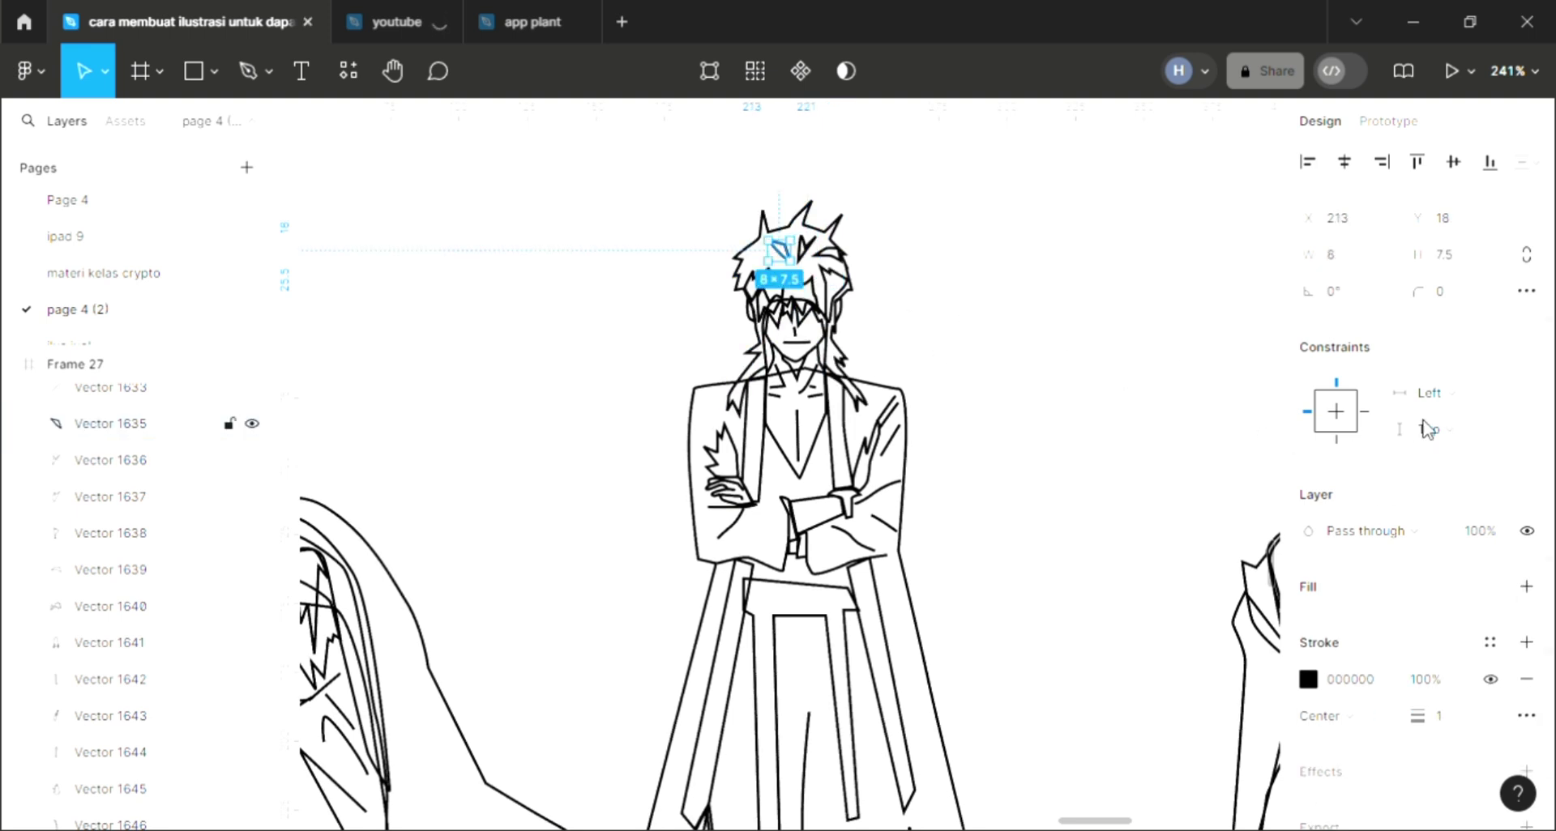
{"action": "left_click", "coordinate": [1527, 588]}
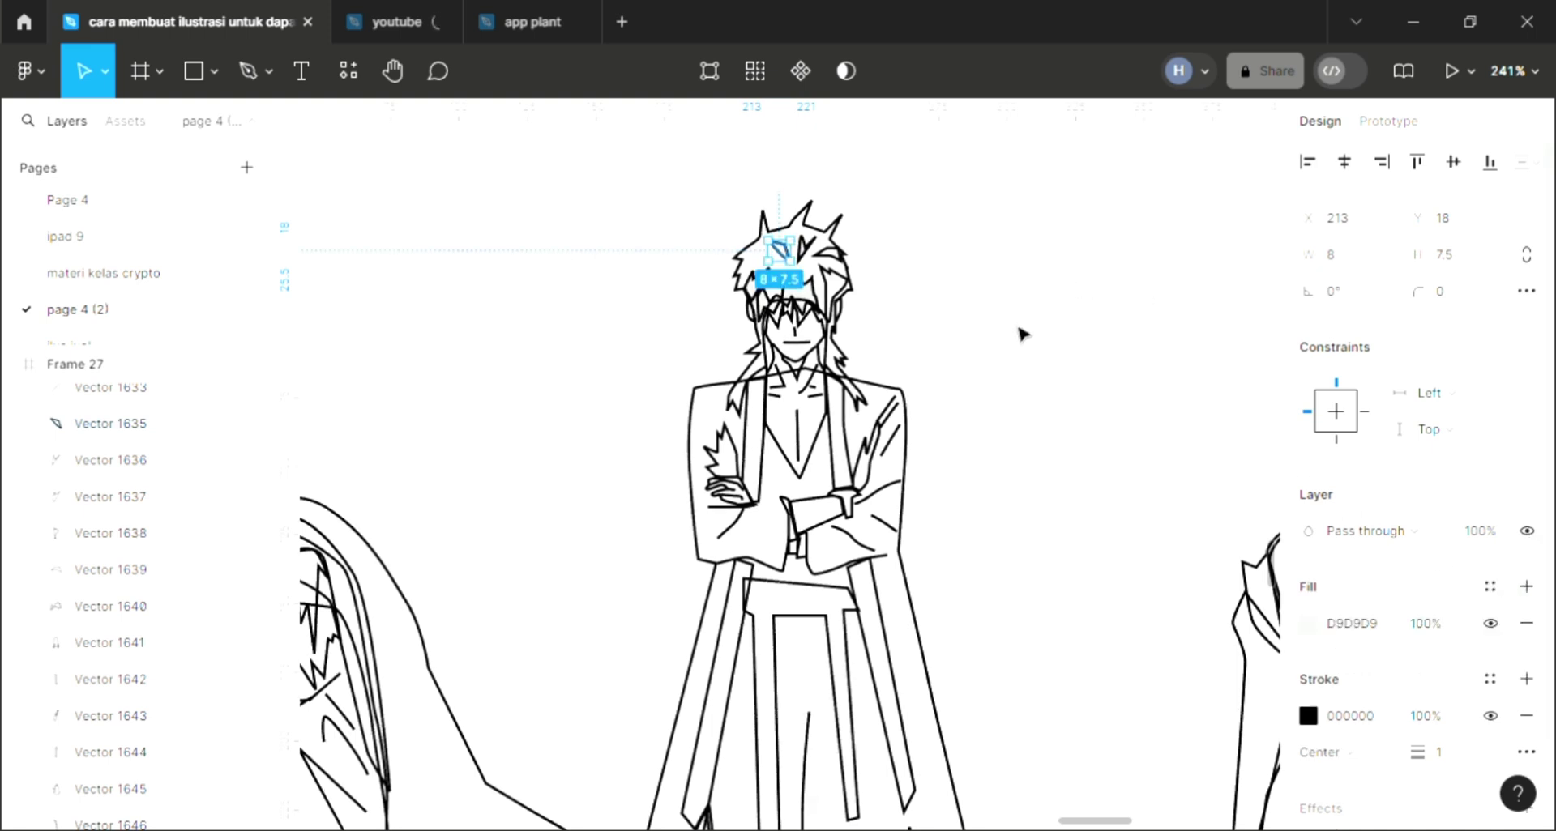
{"action": "left_click", "coordinate": [903, 289]}
{"action": "left_click", "coordinate": [110, 533]}
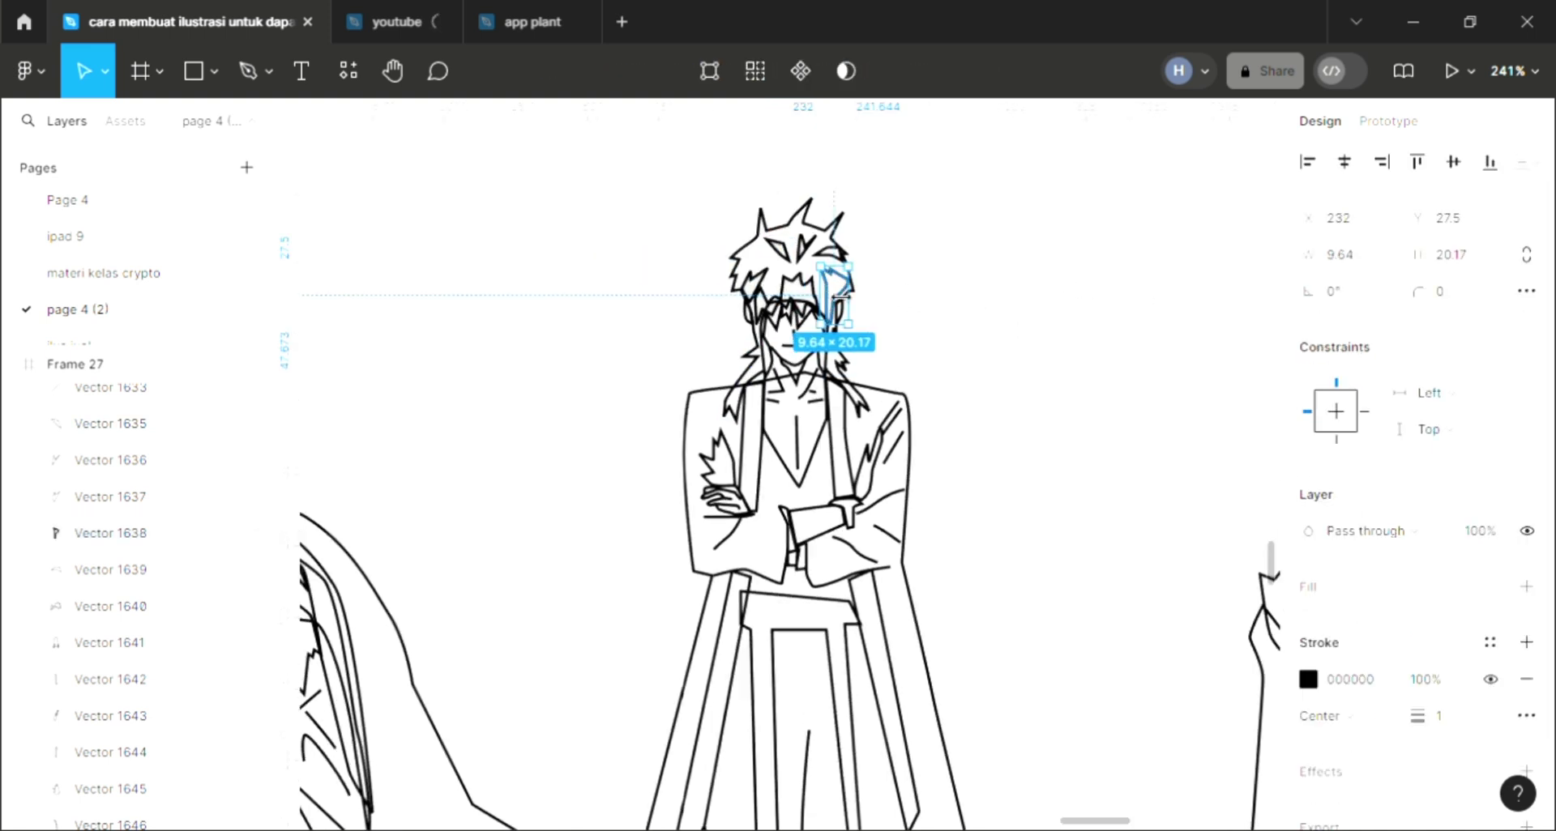
{"action": "scroll", "coordinate": [1497, 451], "scroll_direction": "up", "scroll_amount": 1}
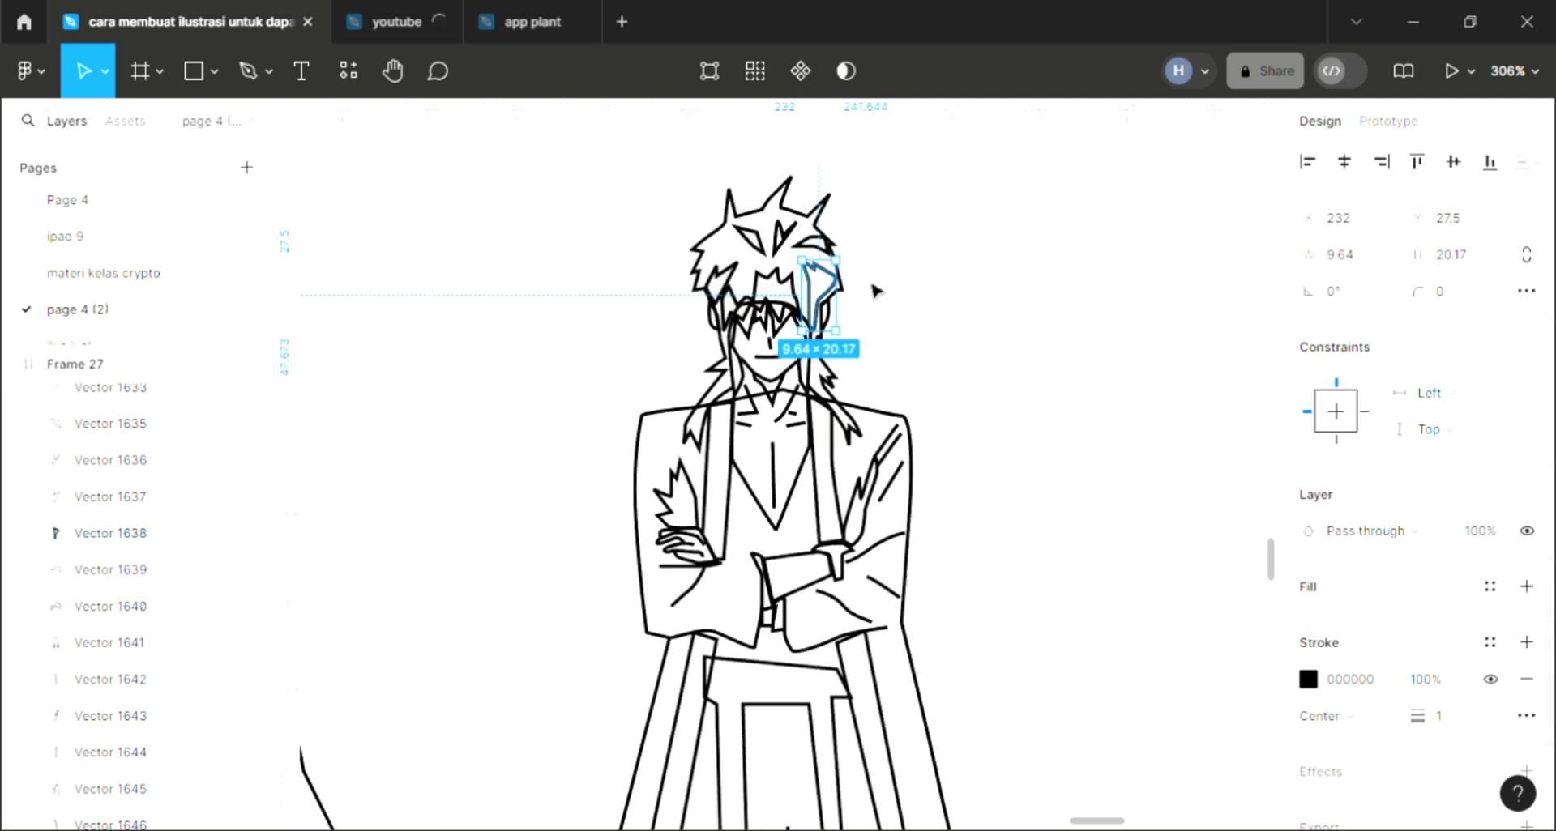
{"action": "left_click", "coordinate": [110, 569]}
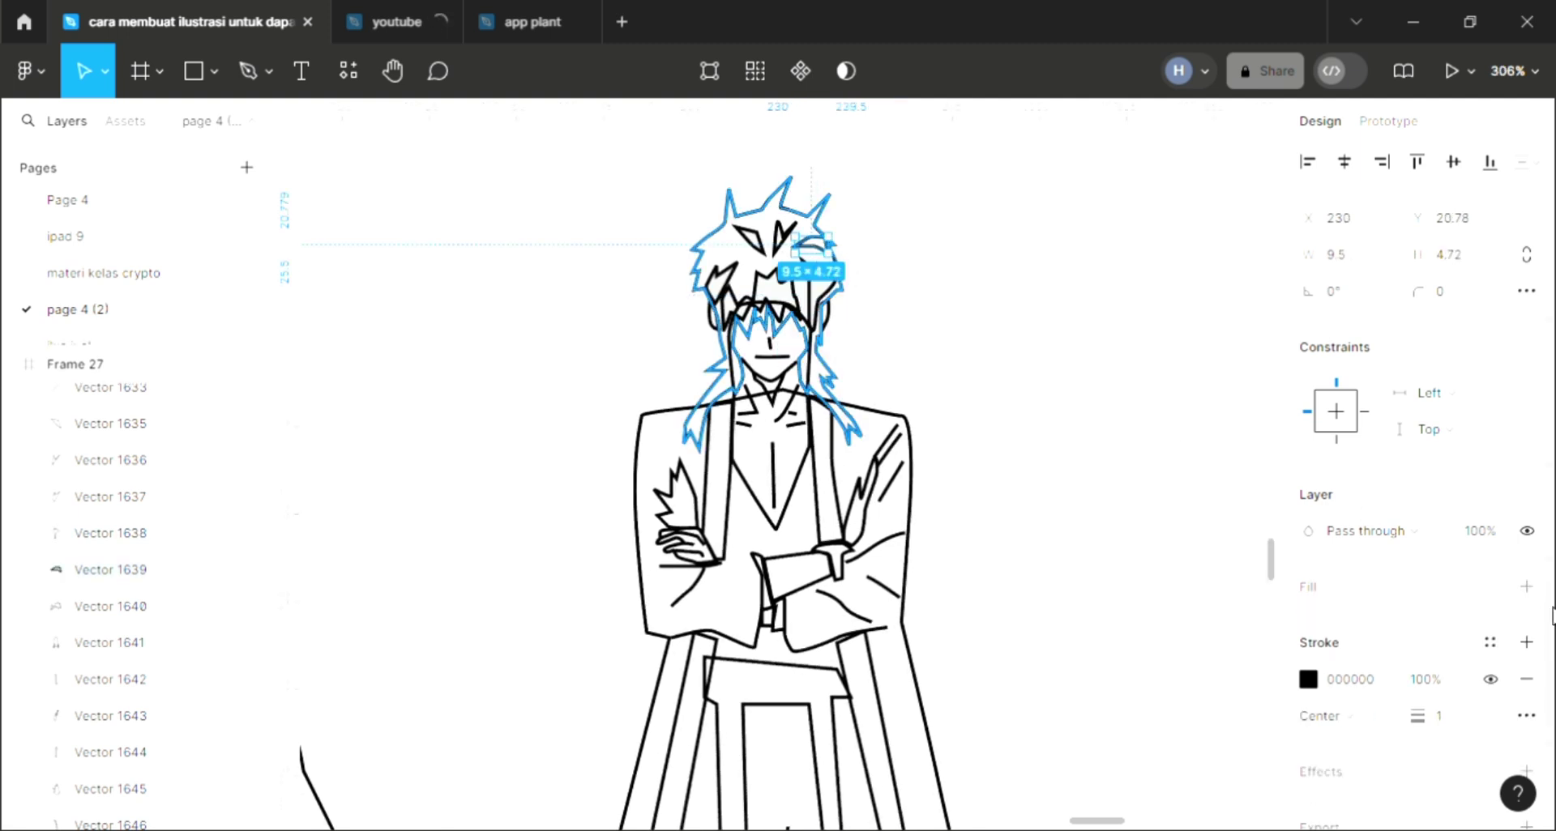
{"action": "left_click", "coordinate": [1526, 587]}
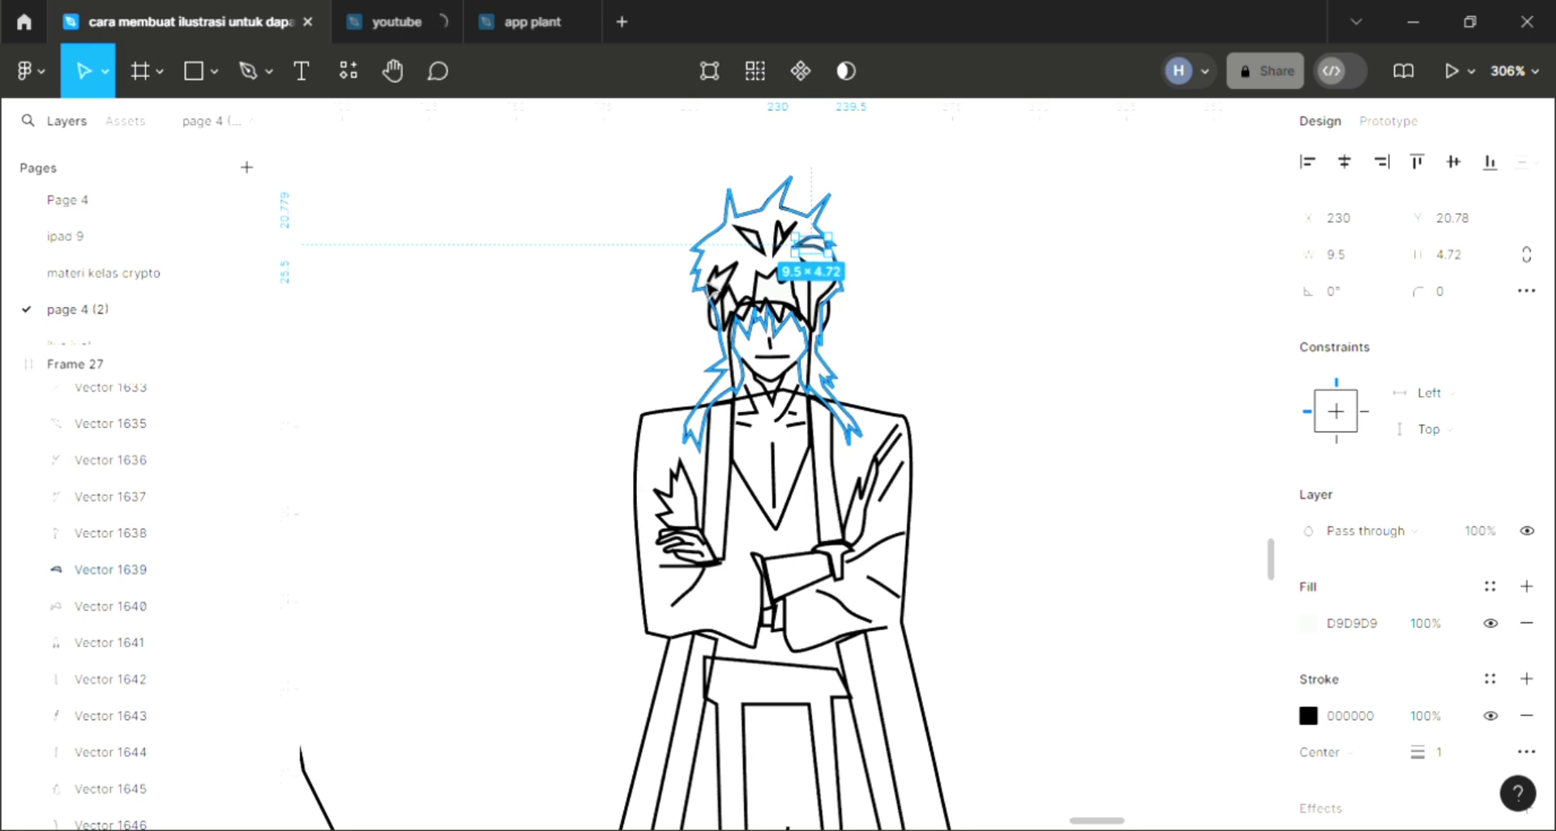
Fill the main hair shape D9D9D9 with a 20% black overlay and send it to back
{"action": "key", "text": "ctrl+z"}
{"action": "key", "text": "ctrl+z"}
{"action": "left_click", "coordinate": [1526, 586]}
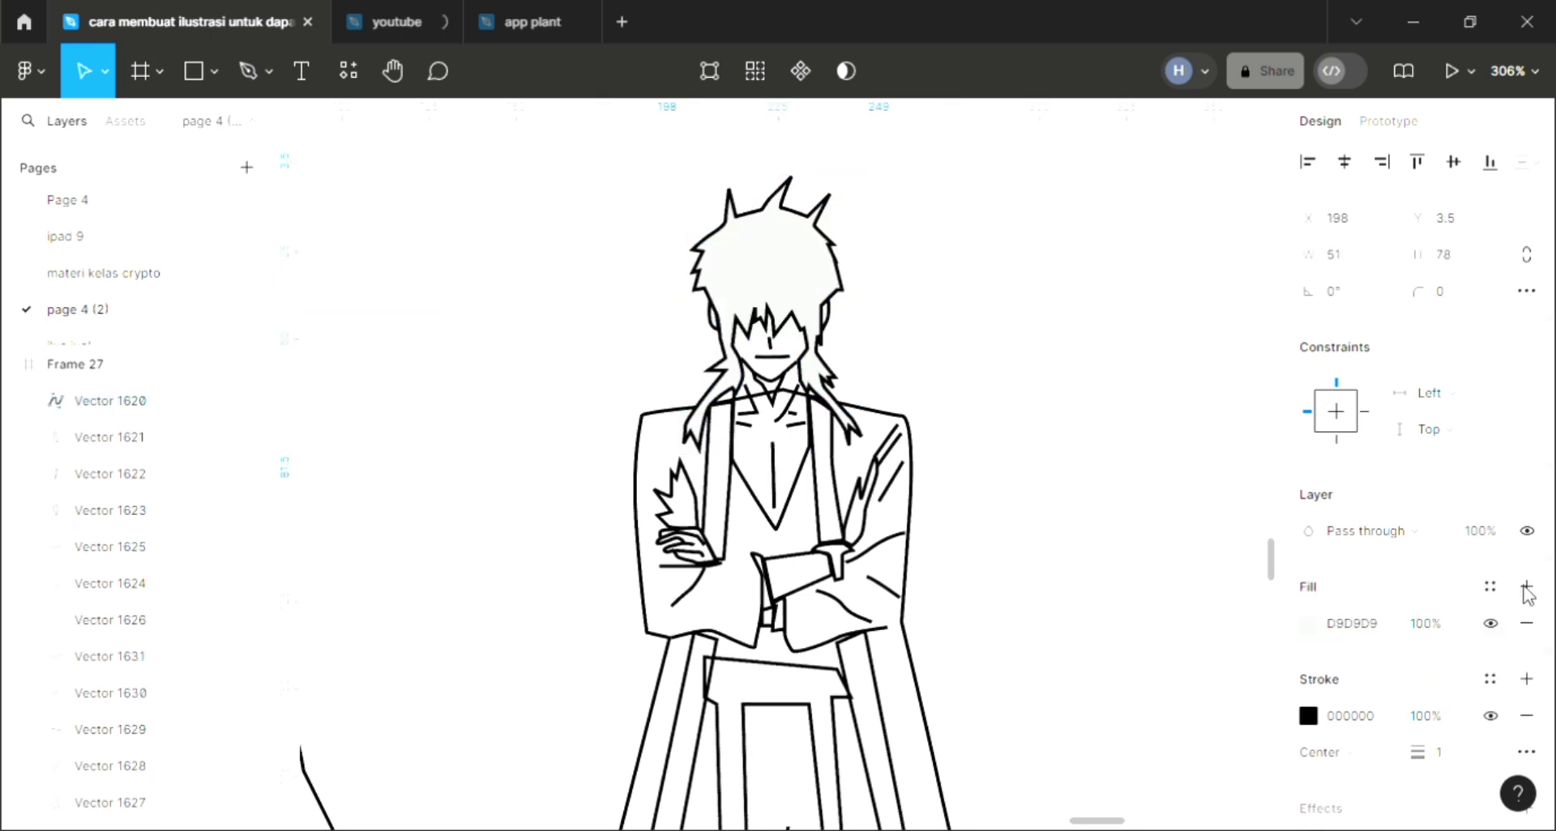
{"action": "left_click", "coordinate": [1526, 587]}
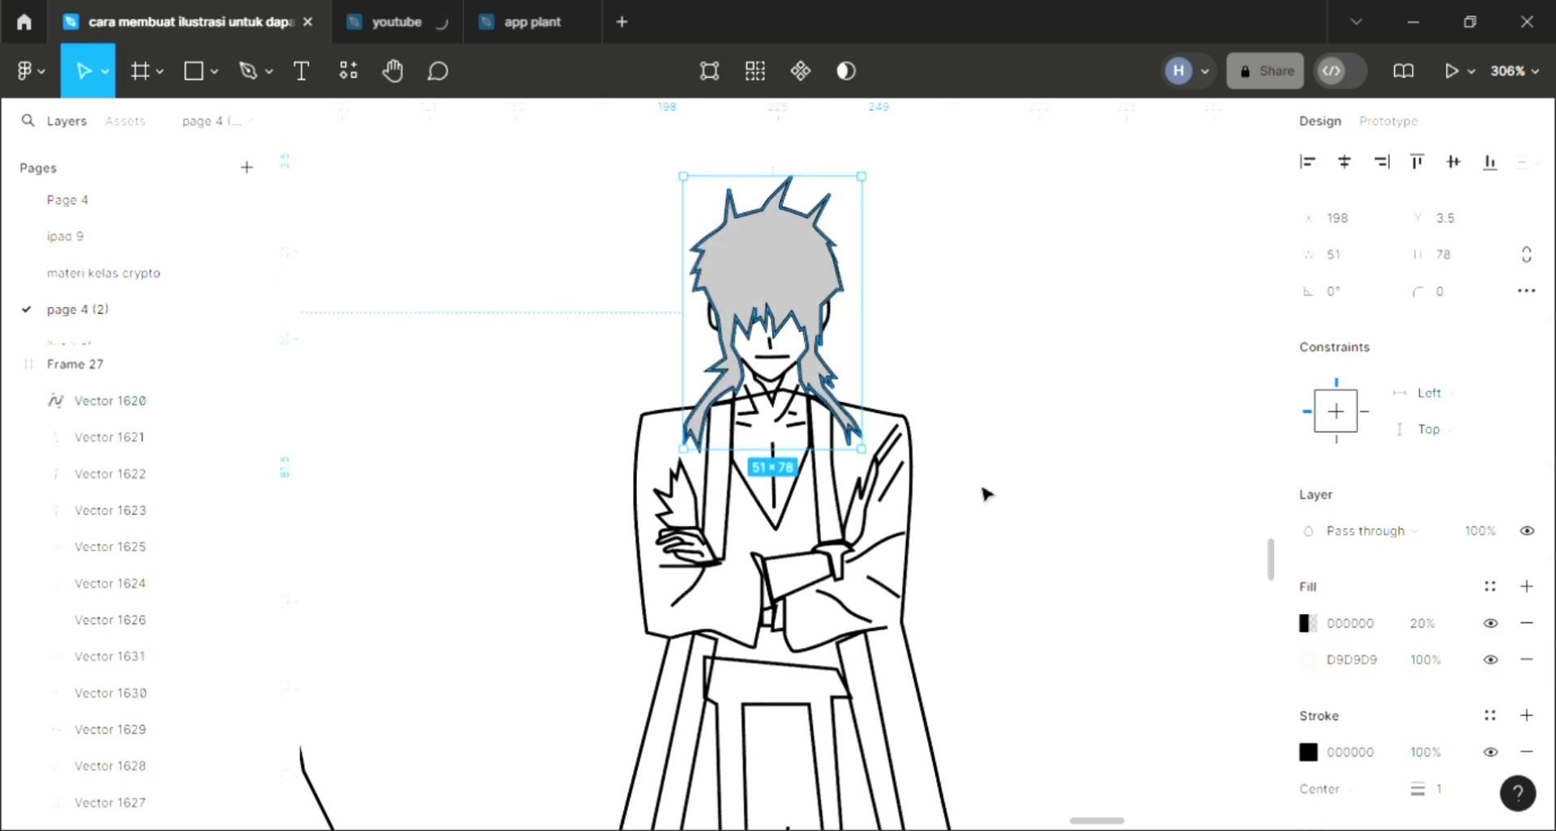
{"action": "key", "text": "ctrl+shift+bracketleft"}
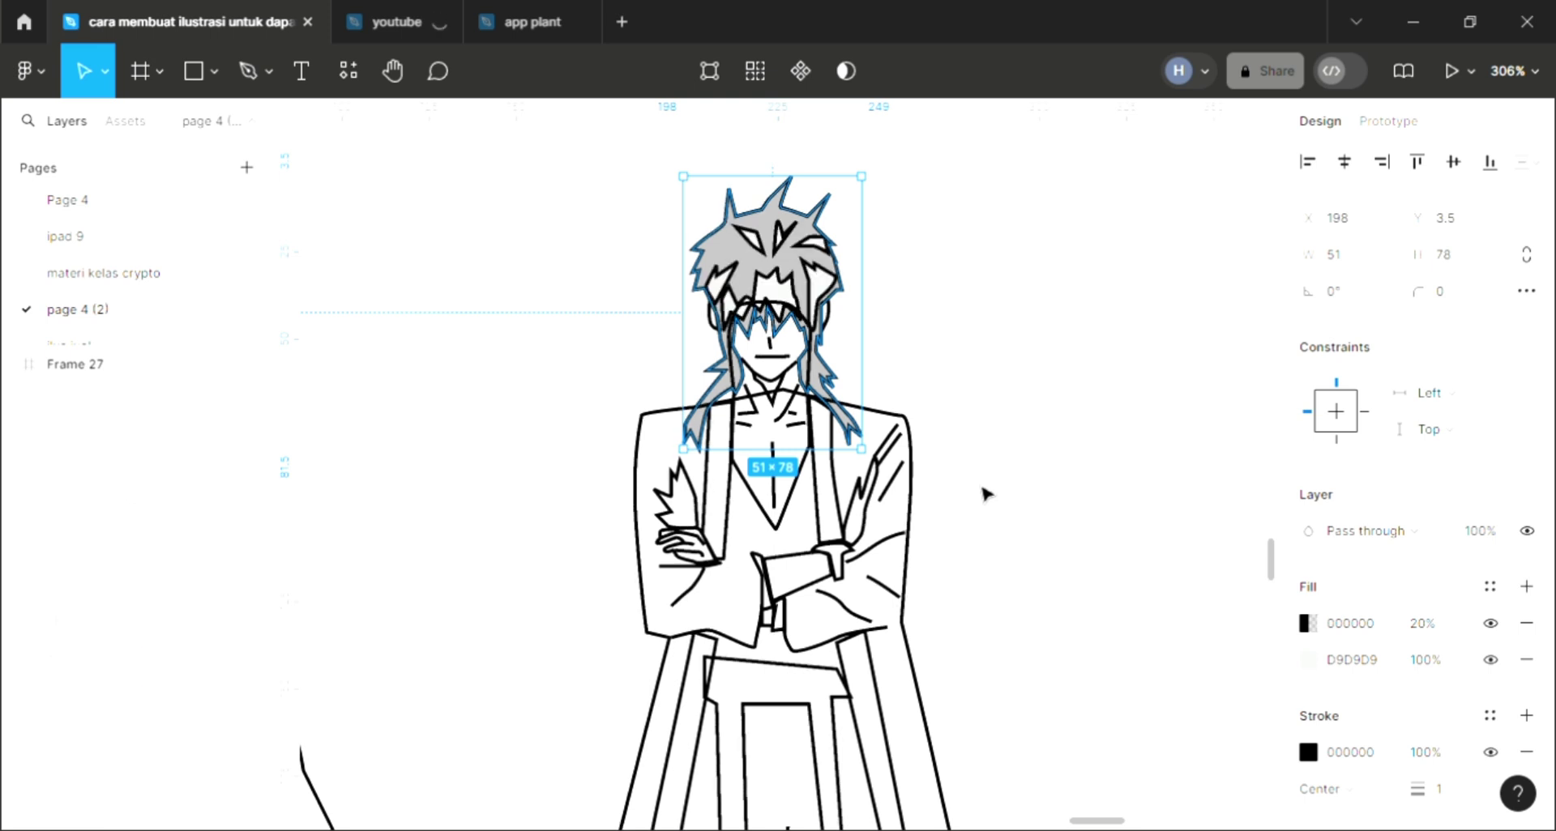
{"action": "left_click", "coordinate": [1057, 481]}
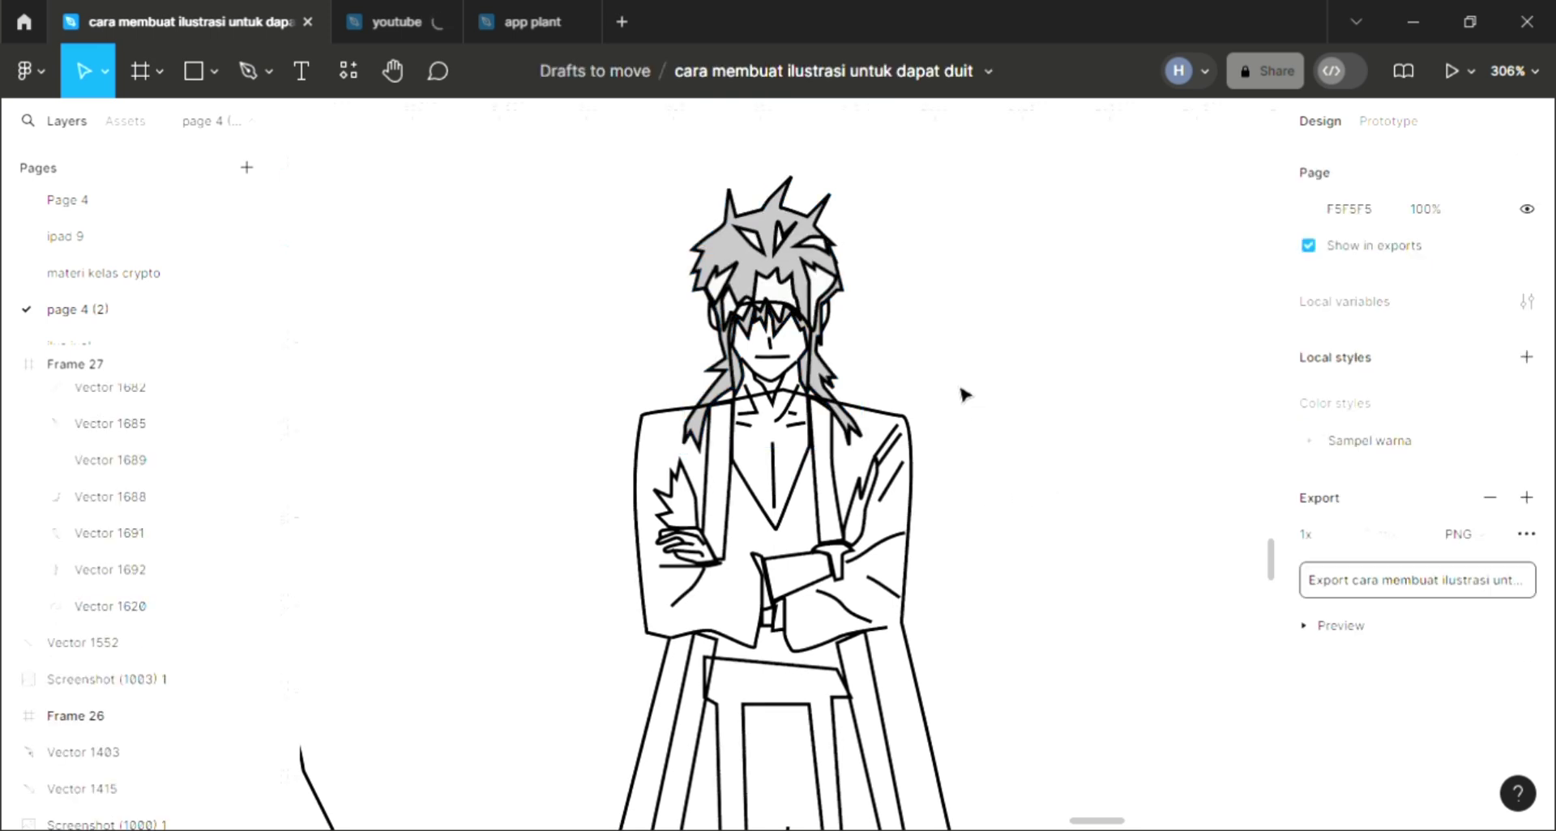
Eyedrop the cream swatch into the face shape, Vector 1623
{"action": "scroll", "coordinate": [962, 394], "scroll_direction": "down", "scroll_amount": 2}
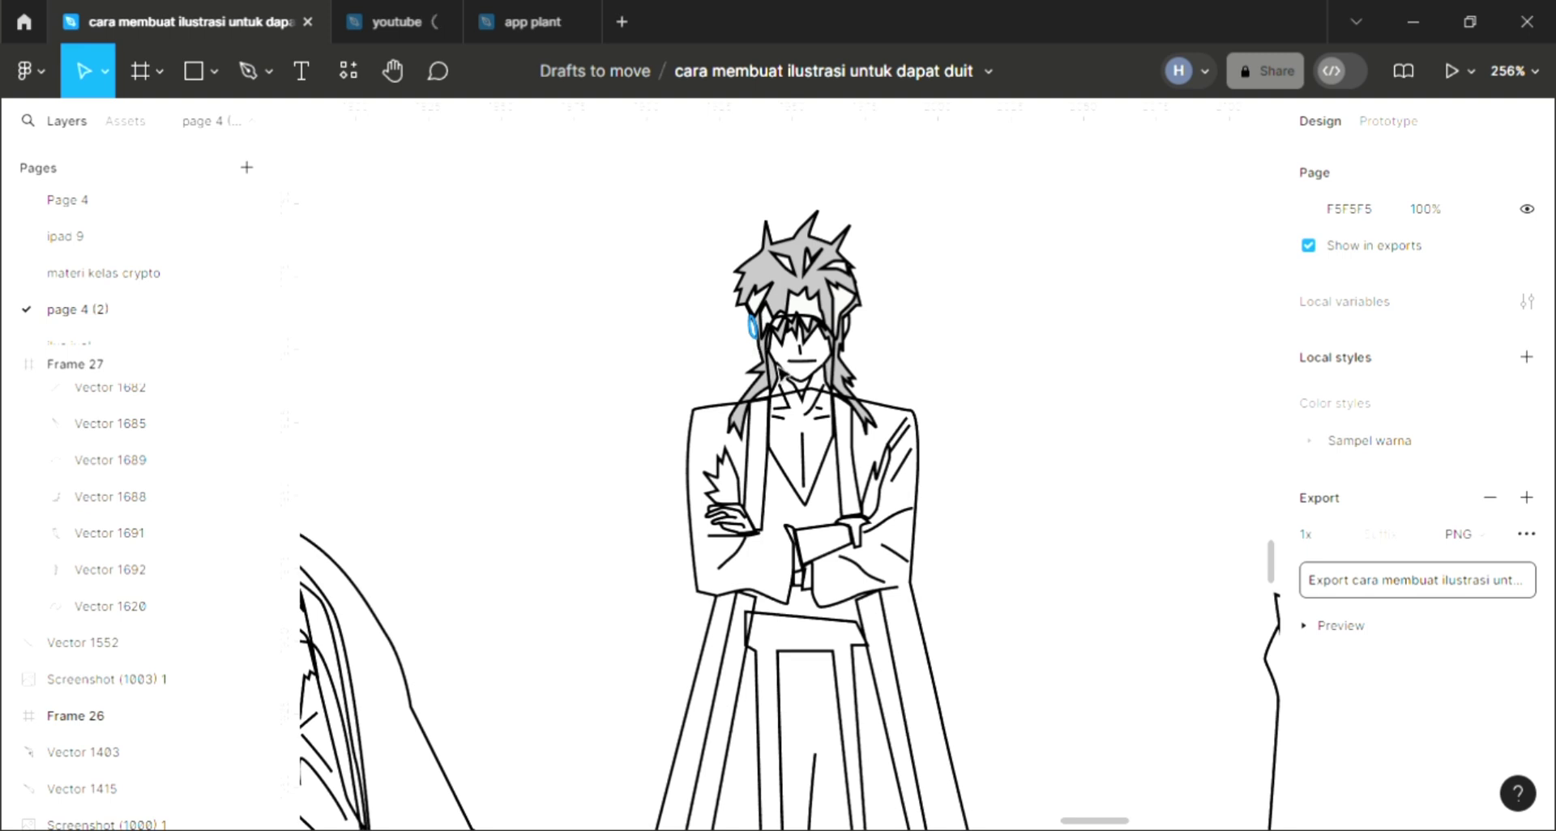
{"action": "left_click", "coordinate": [753, 328]}
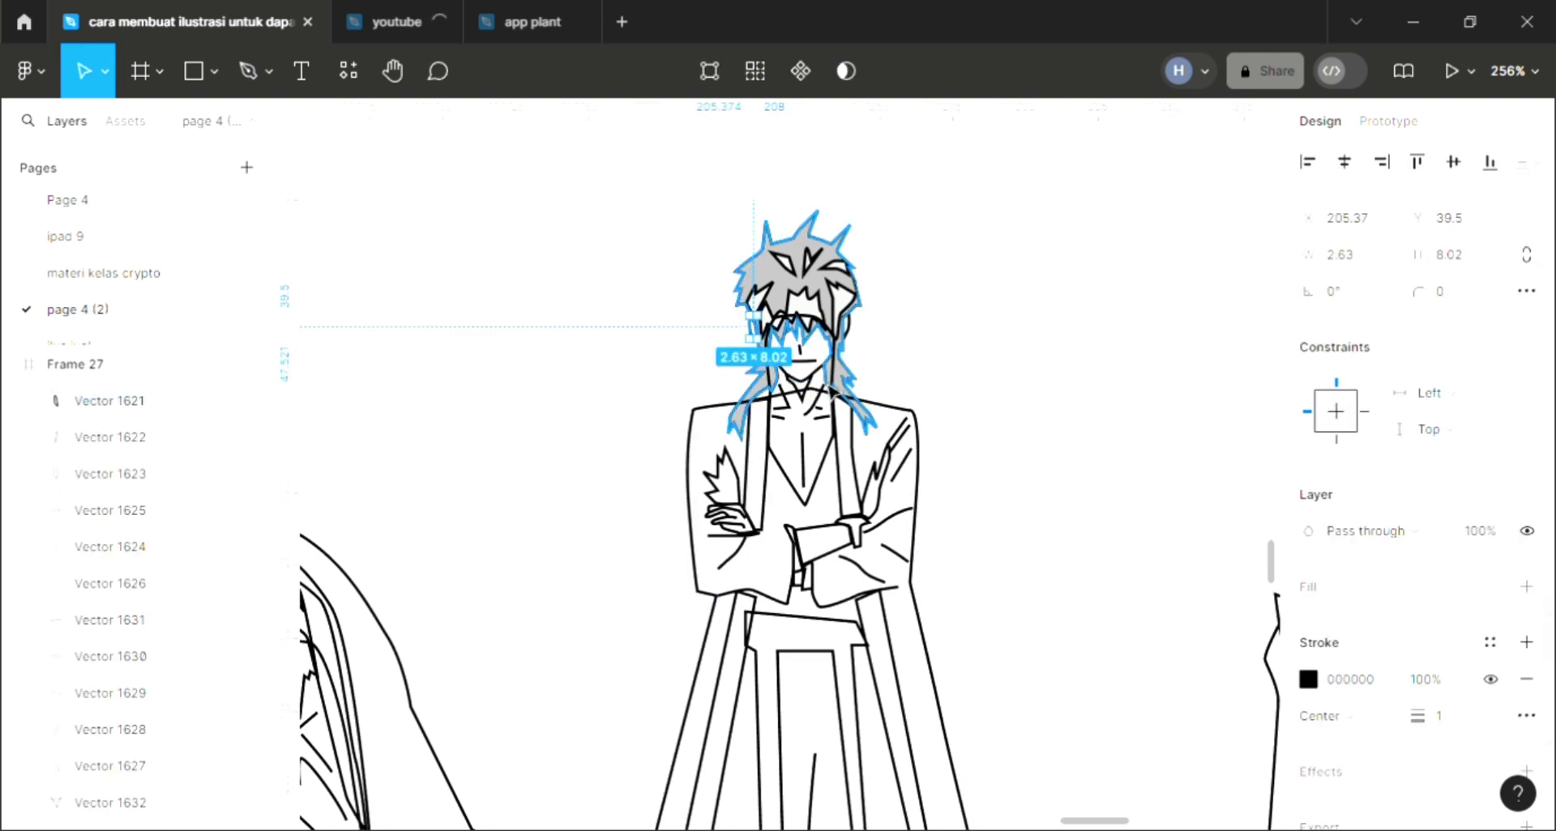
{"action": "left_click", "coordinate": [821, 498]}
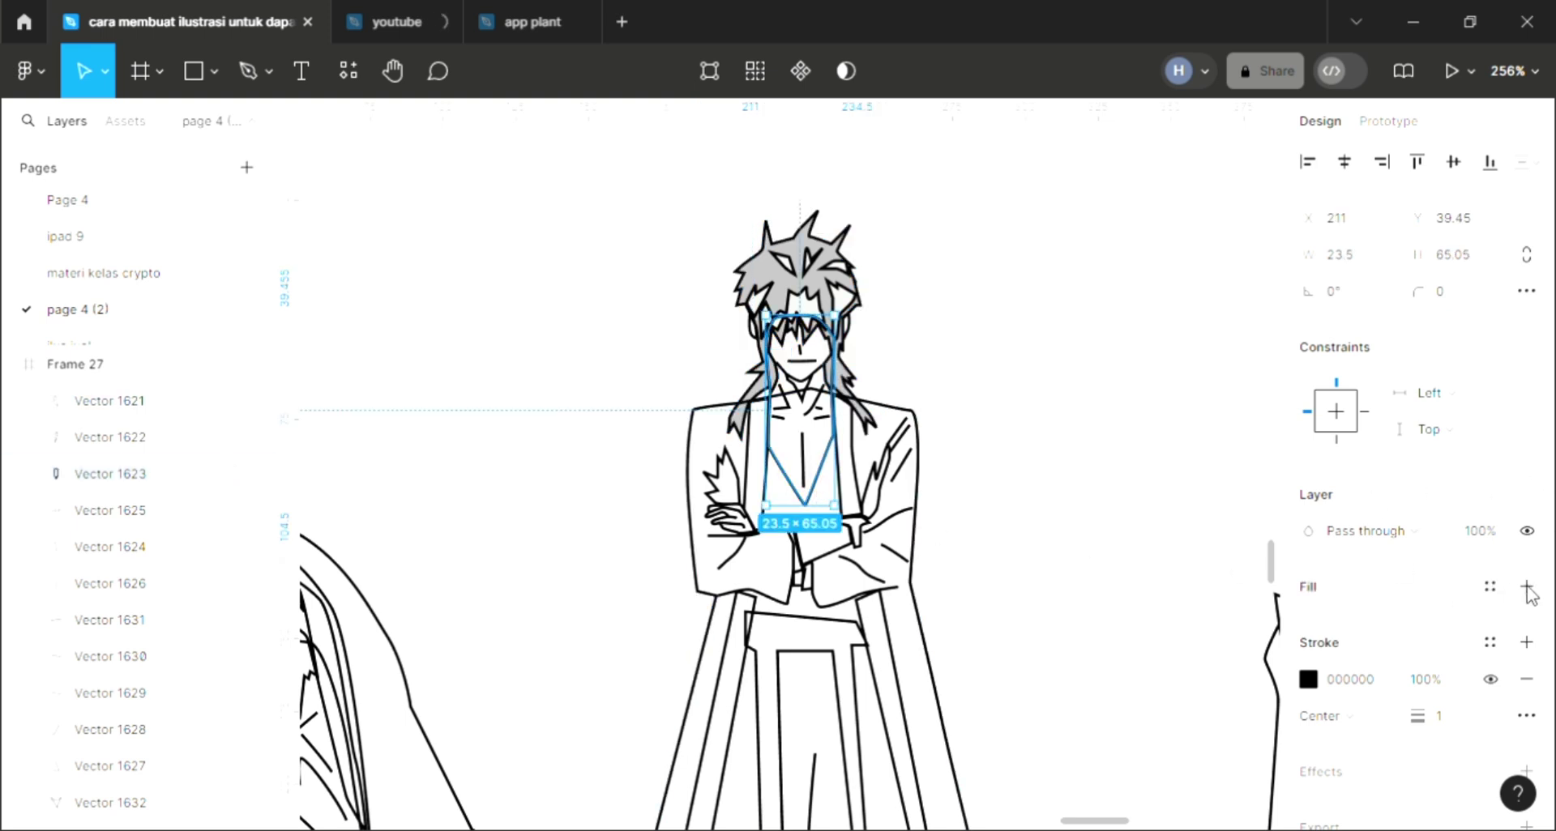
{"action": "scroll", "coordinate": [1038, 509], "scroll_direction": "down", "scroll_amount": 3, "text": "ctrl"}
{"action": "scroll", "coordinate": [757, 535], "scroll_direction": "left", "scroll_amount": 5}
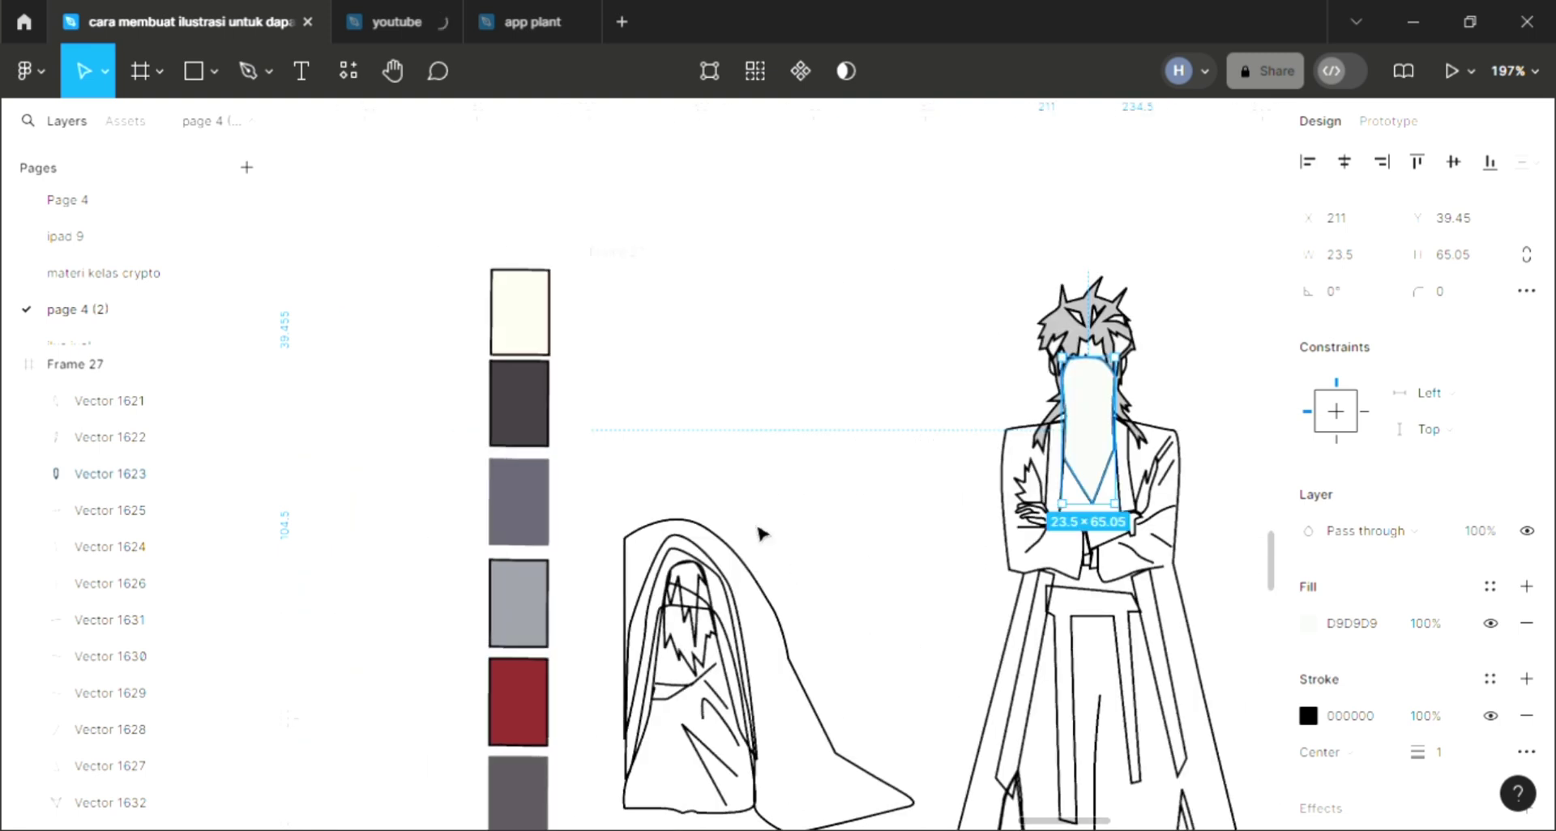
{"action": "key", "text": "i"}
{"action": "left_click", "coordinate": [543, 336]}
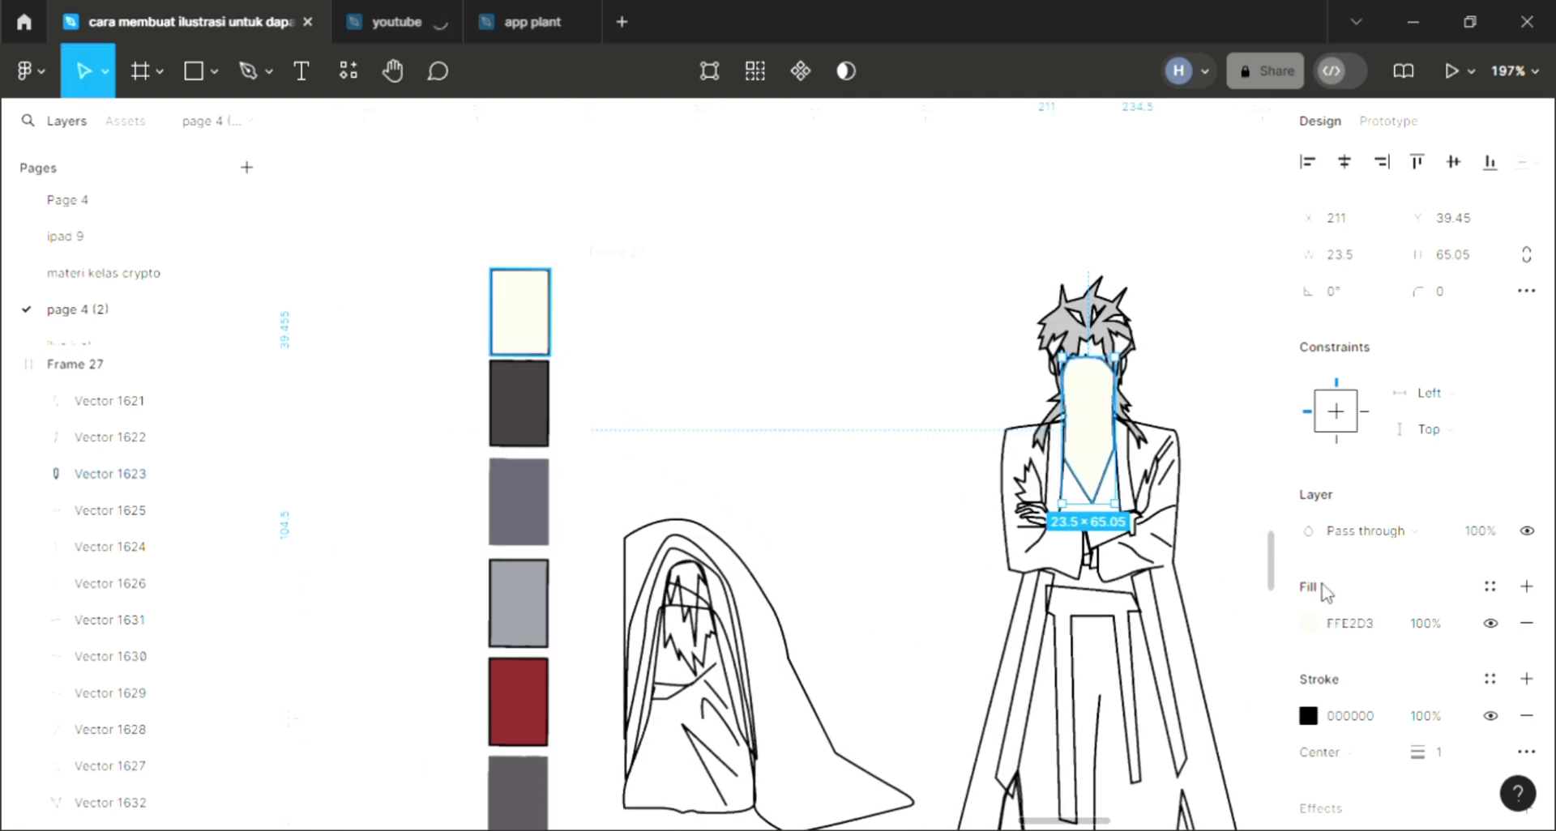
Warm the face fill to skin tone F4CFBB and send it behind the line work
{"action": "left_click", "coordinate": [1307, 623]}
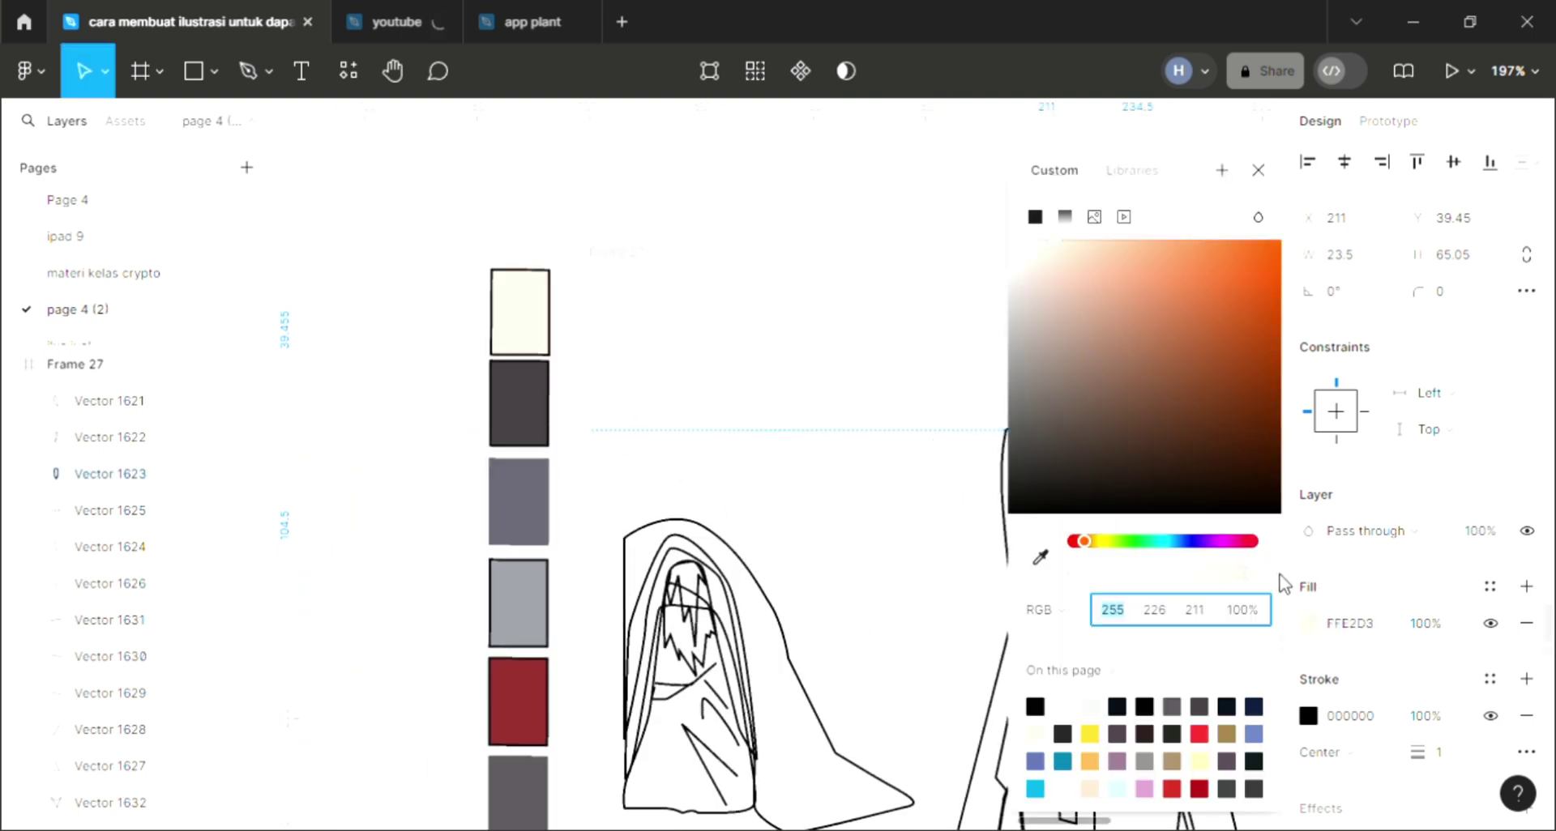
{"action": "left_click", "coordinate": [1071, 251]}
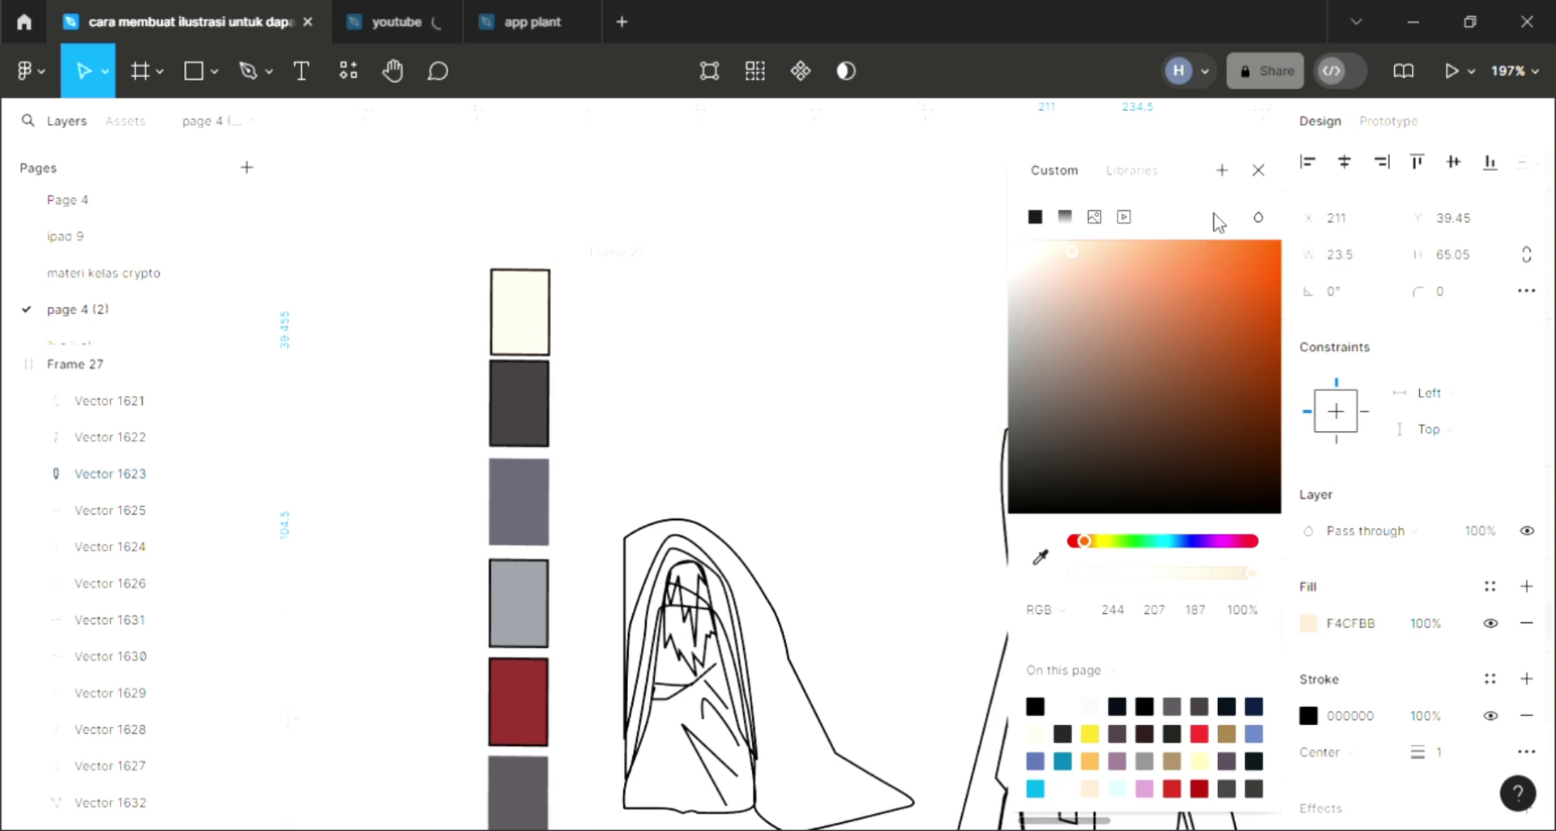
{"action": "left_click", "coordinate": [1258, 172]}
{"action": "scroll", "coordinate": [1074, 427], "scroll_direction": "up", "scroll_amount": 2}
{"action": "scroll", "coordinate": [1073, 427], "scroll_direction": "up", "scroll_amount": 2}
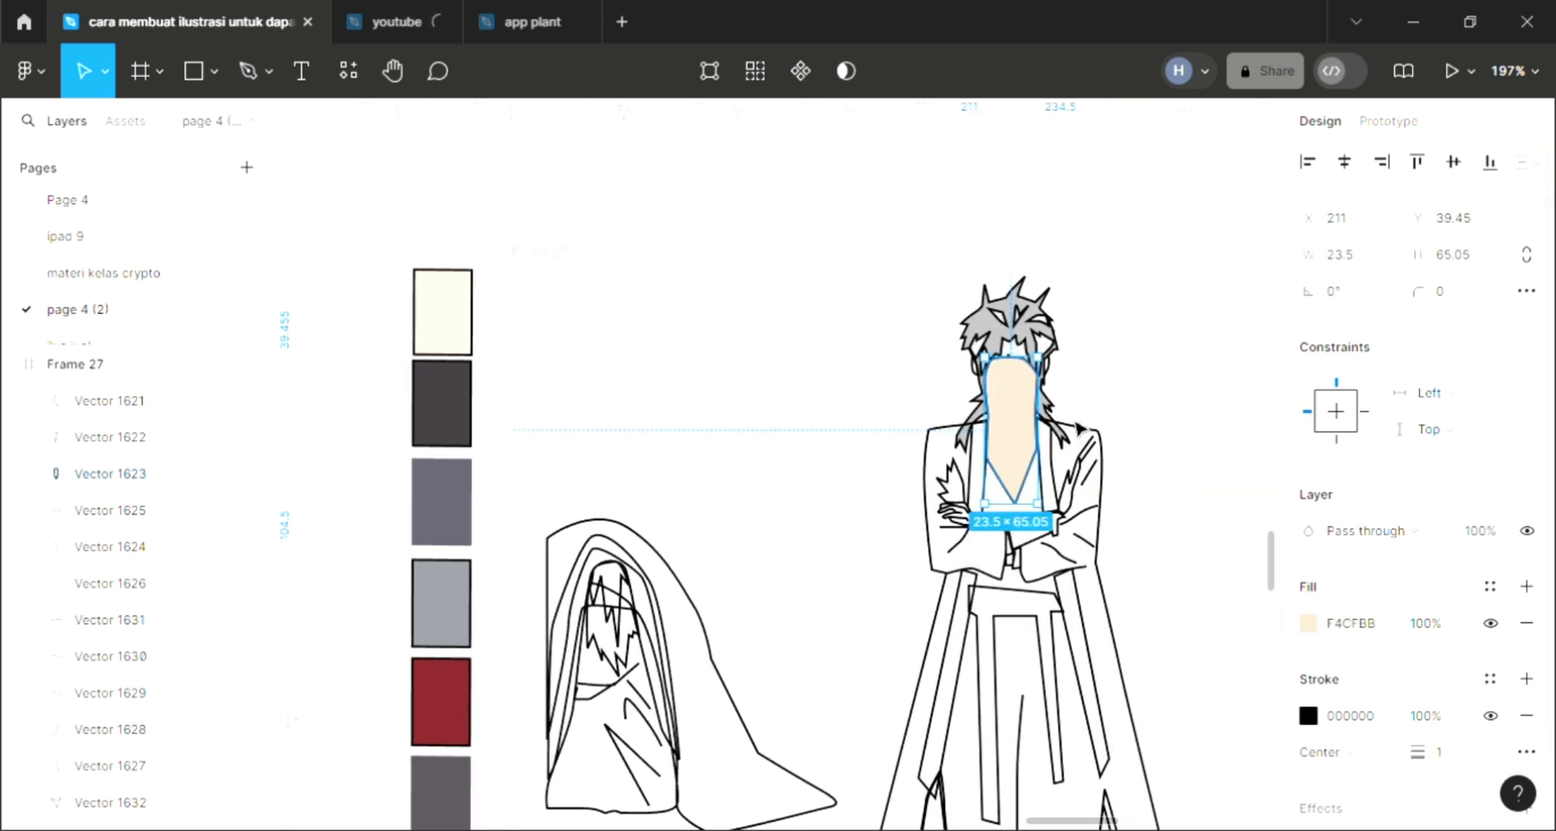
{"action": "scroll", "coordinate": [1074, 427], "scroll_direction": "up", "scroll_amount": 2}
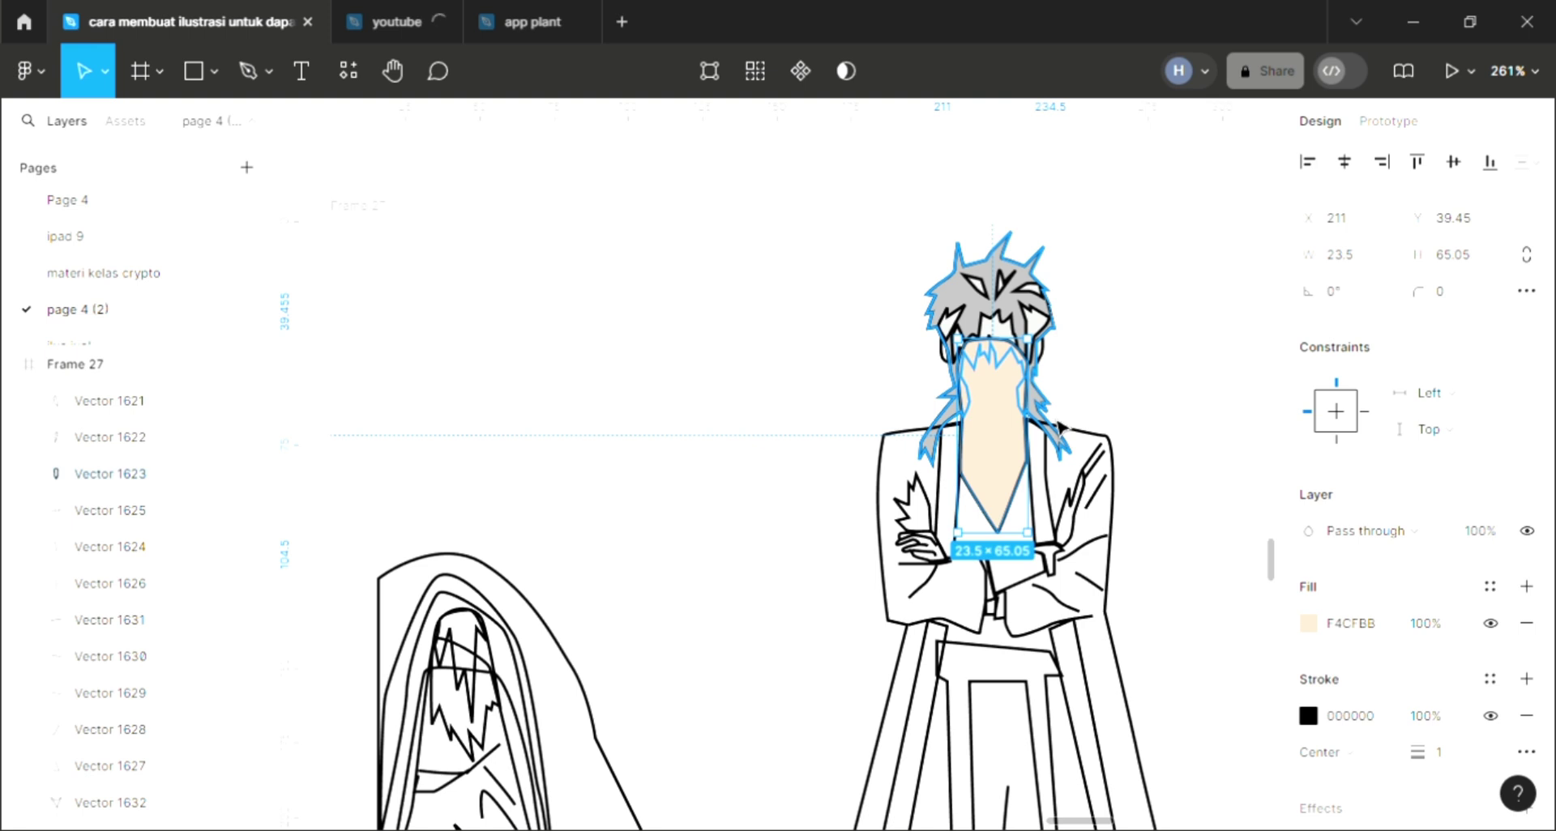
{"action": "key", "text": "ctrl+shift+bracketleft"}
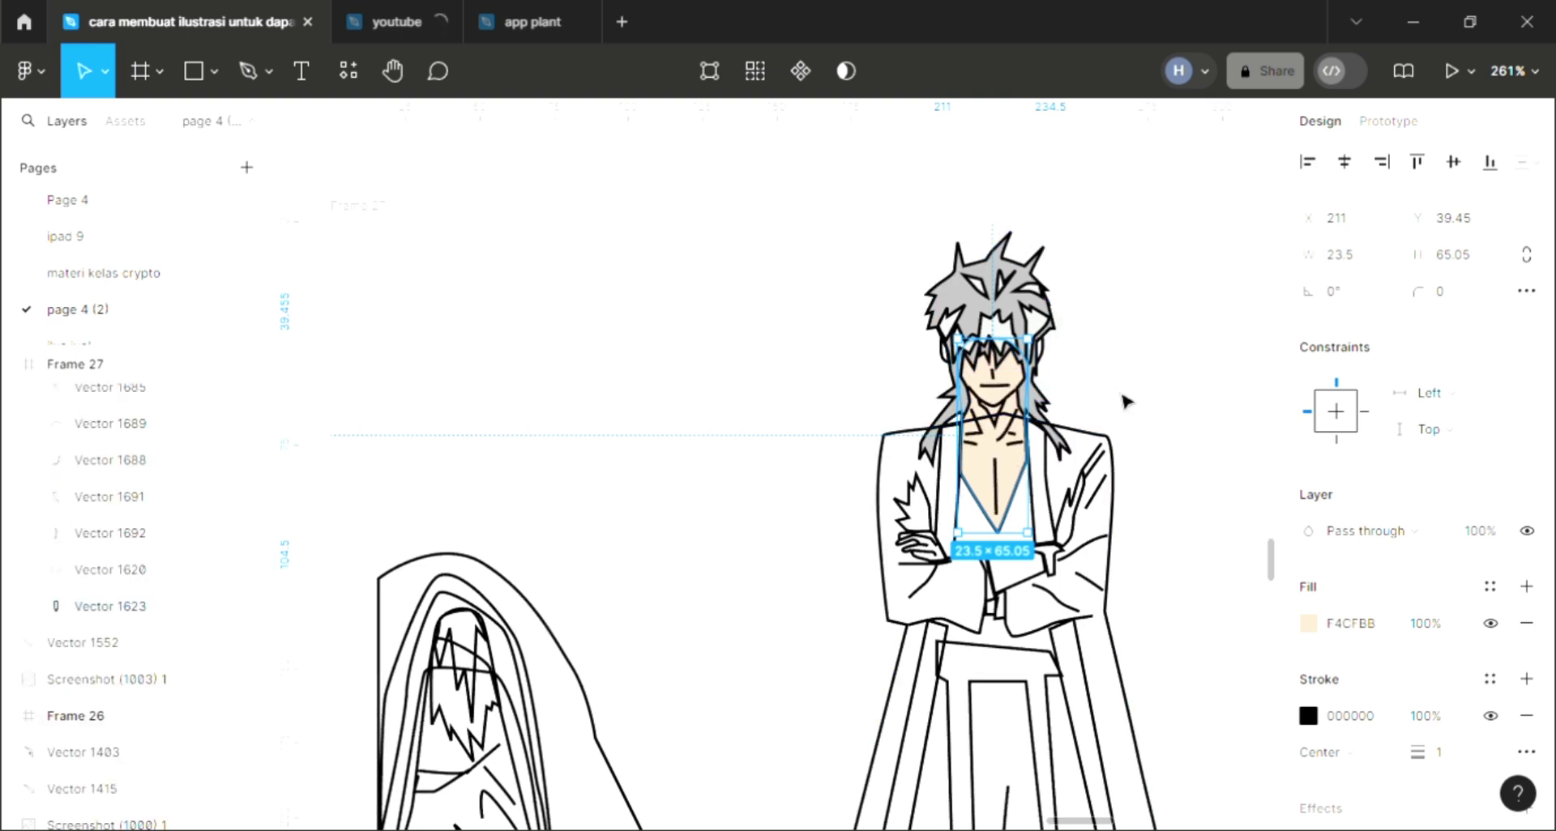
{"action": "left_click", "coordinate": [1124, 401]}
{"action": "scroll", "coordinate": [1062, 356], "scroll_direction": "up", "scroll_amount": 2}
{"action": "scroll", "coordinate": [1061, 357], "scroll_direction": "up", "scroll_amount": 2}
Eyedrop the F4CFBB face colour into the right and left ear shapes
{"action": "scroll", "coordinate": [1061, 357], "scroll_direction": "up", "scroll_amount": 2}
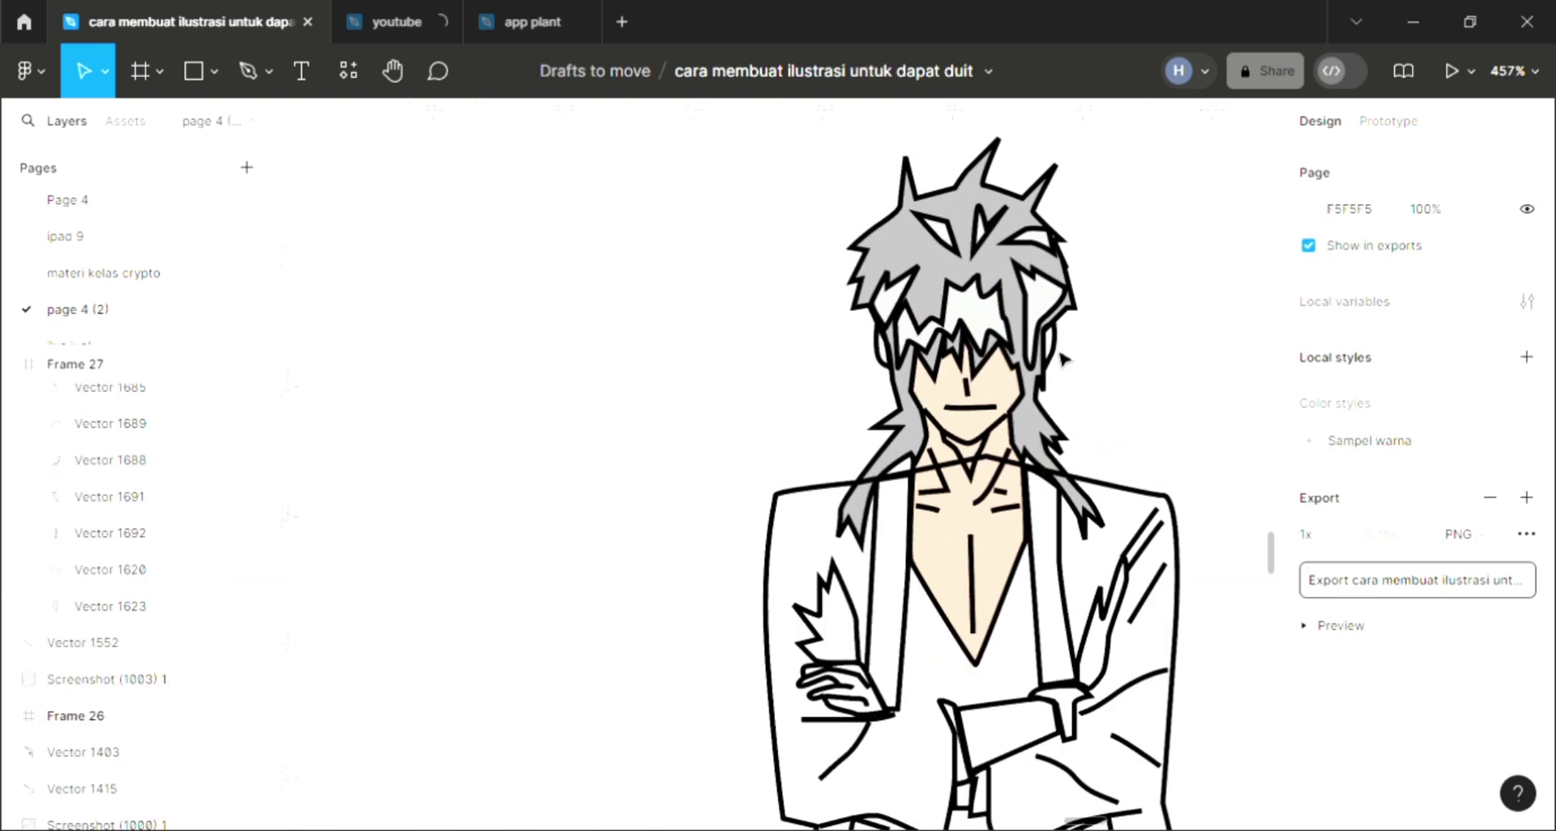
{"action": "left_click", "coordinate": [1047, 345]}
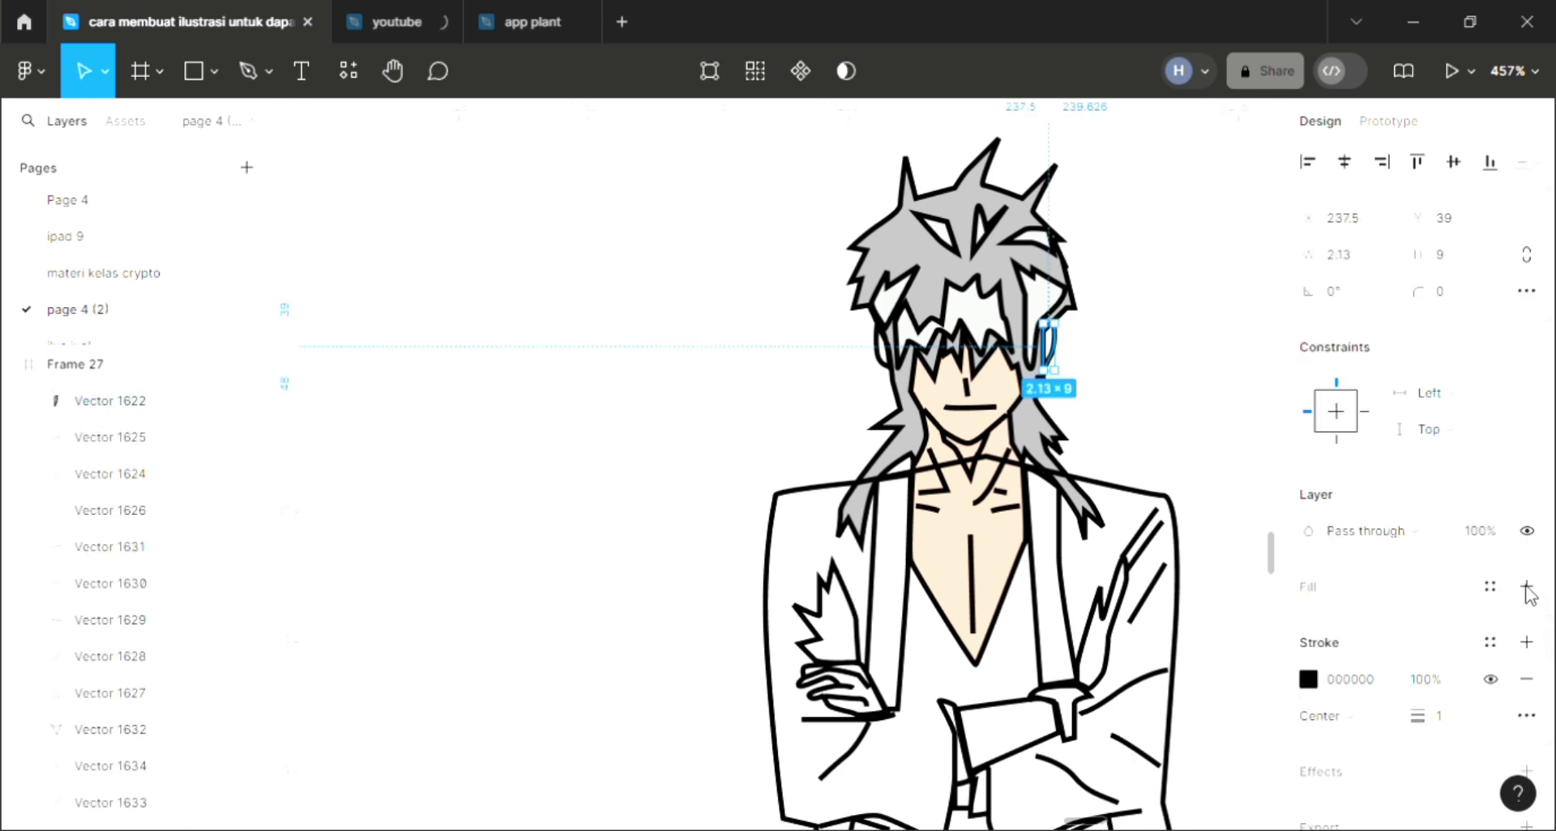
{"action": "key", "text": "i"}
{"action": "left_click", "coordinate": [998, 391]}
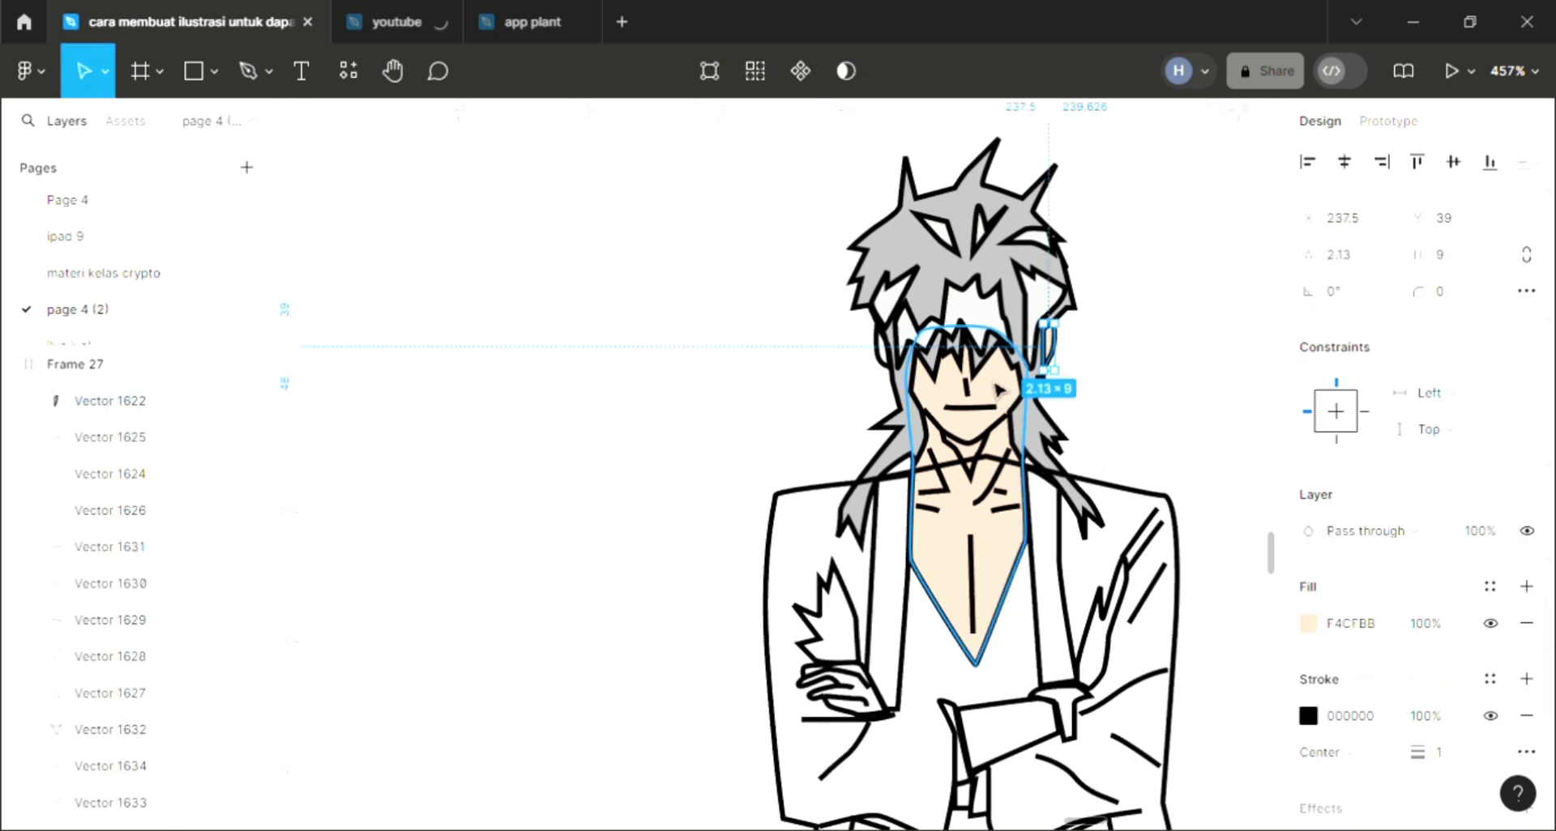
{"action": "left_click", "coordinate": [886, 366]}
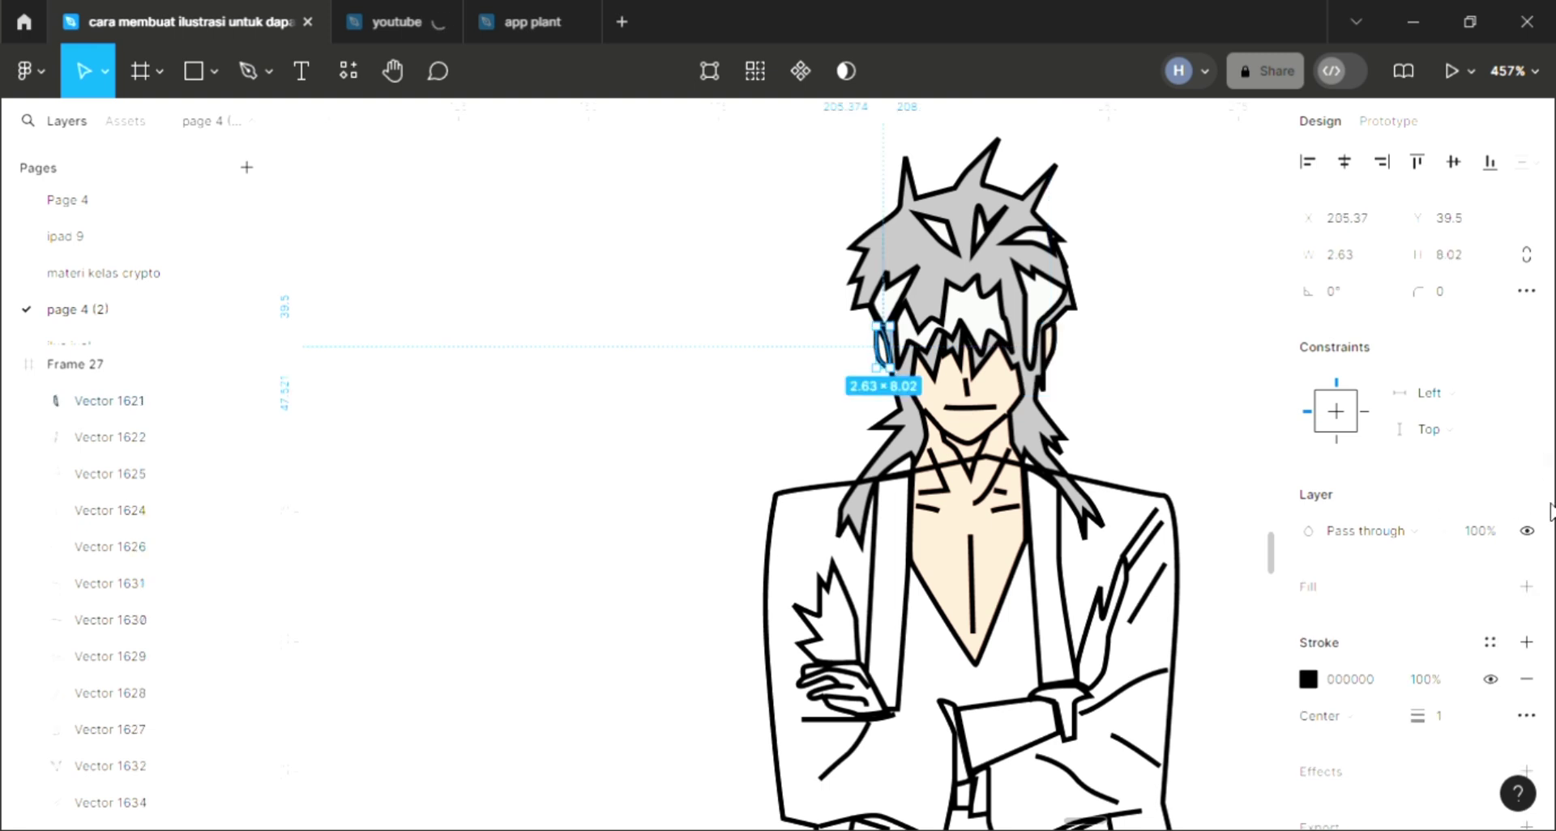
{"action": "left_click", "coordinate": [1527, 586]}
{"action": "scroll", "coordinate": [1179, 508], "scroll_direction": "up", "scroll_amount": 2}
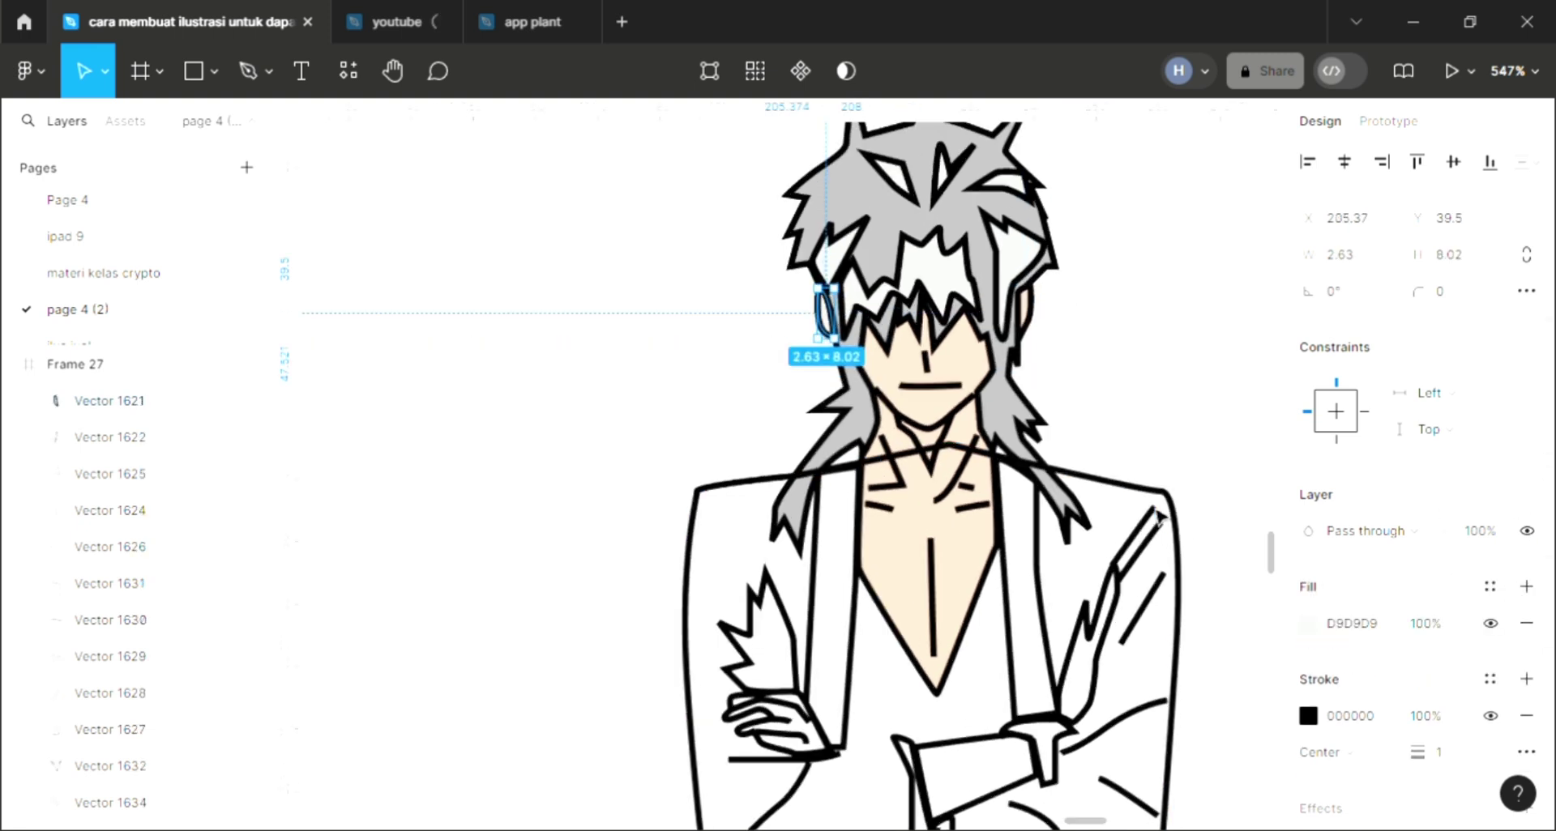
{"action": "key", "text": "i"}
{"action": "left_click", "coordinate": [1010, 397]}
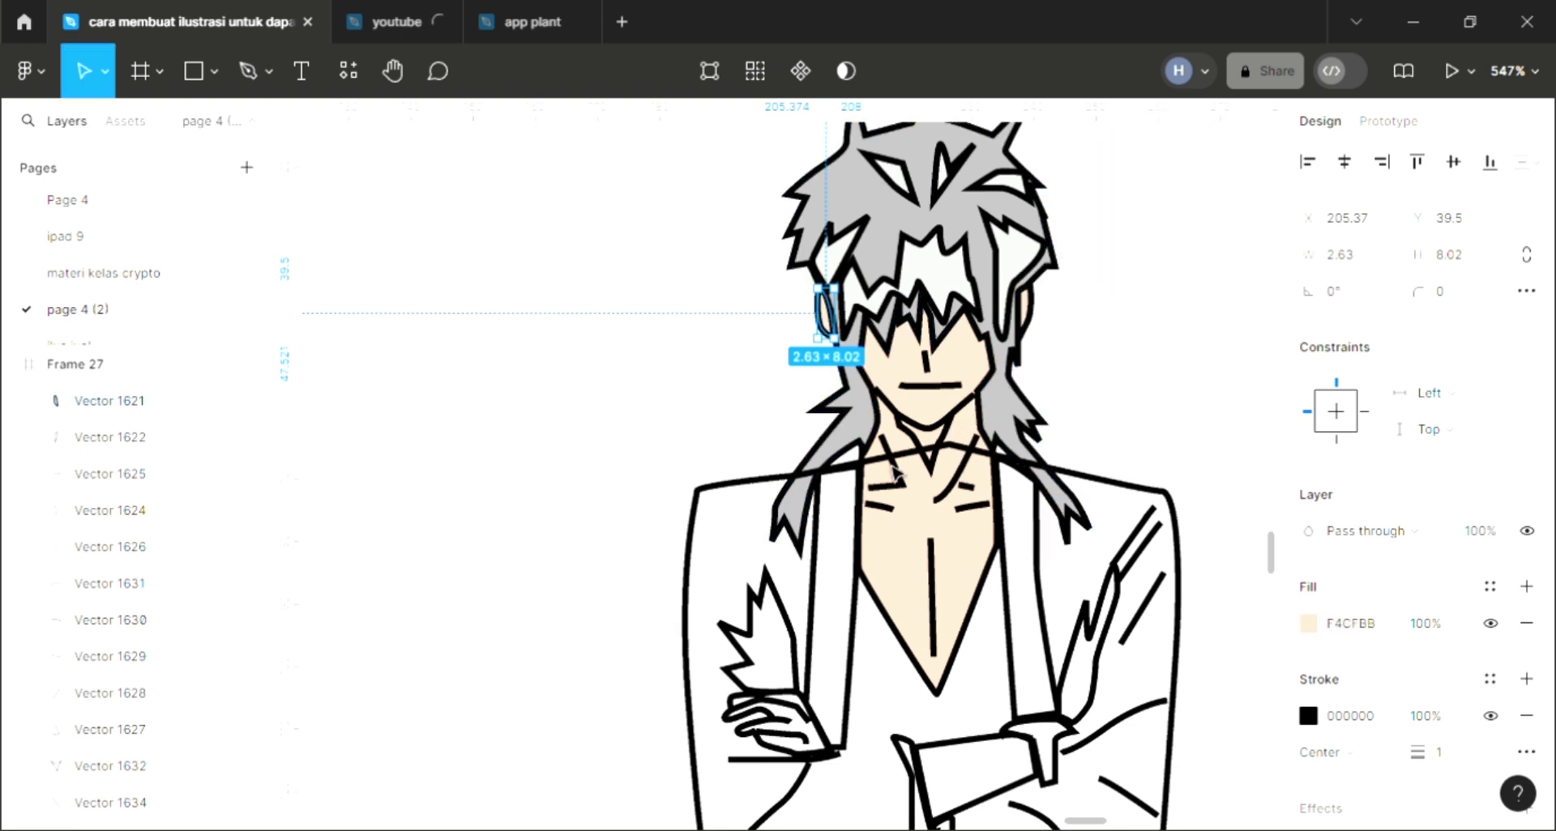
{"action": "key", "text": "Escape"}
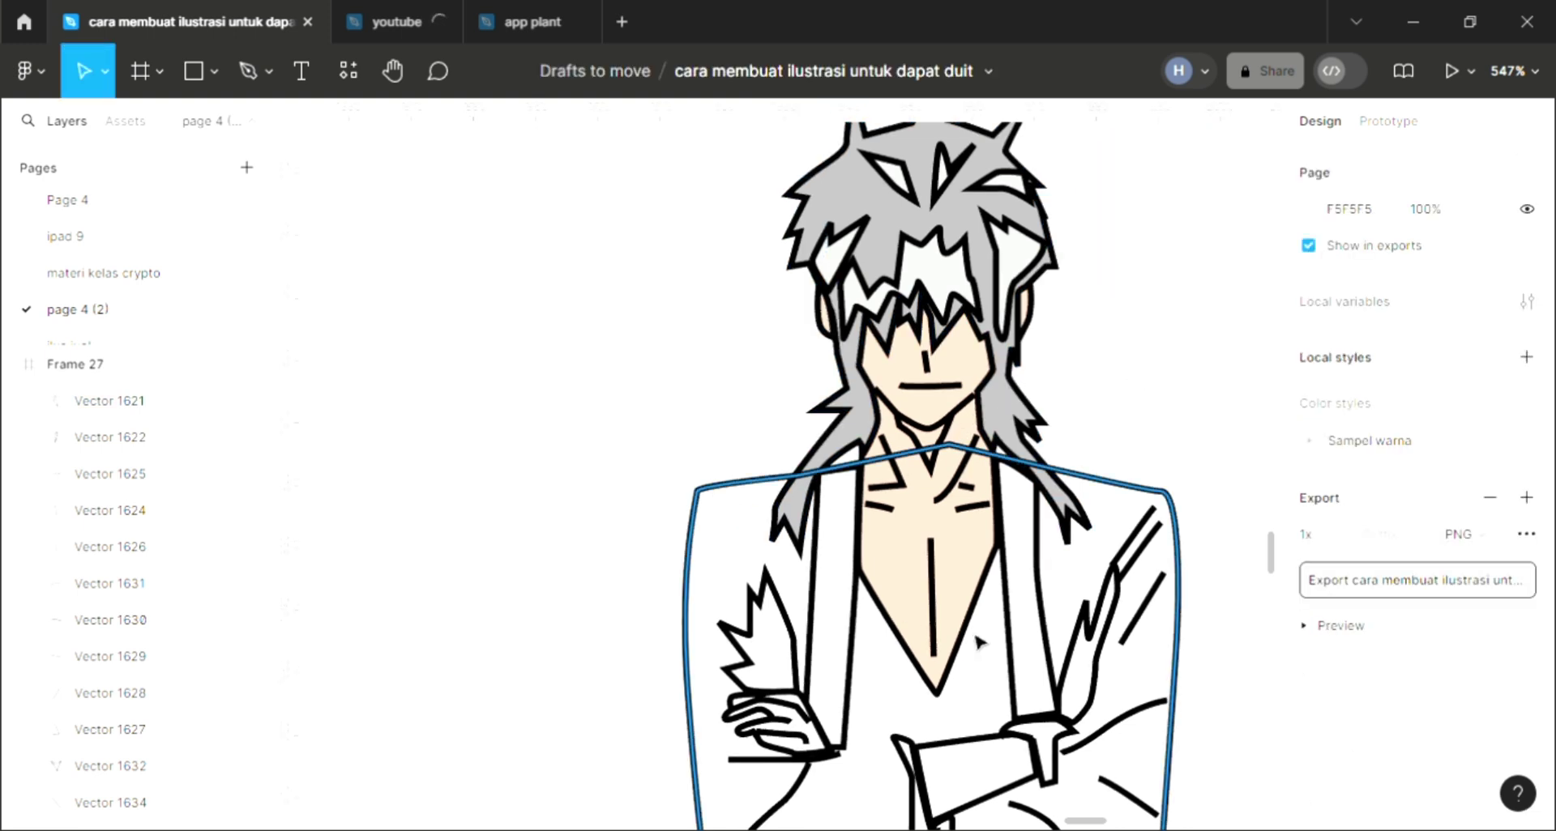
Fill the coat outline shape with the dark grey sampled from the swatch palette
{"action": "left_click", "coordinate": [979, 643]}
{"action": "scroll", "coordinate": [980, 642], "scroll_direction": "down", "scroll_amount": 2}
{"action": "scroll", "coordinate": [981, 641], "scroll_direction": "down", "scroll_amount": 1}
{"action": "scroll", "coordinate": [982, 640], "scroll_direction": "down", "scroll_amount": 1}
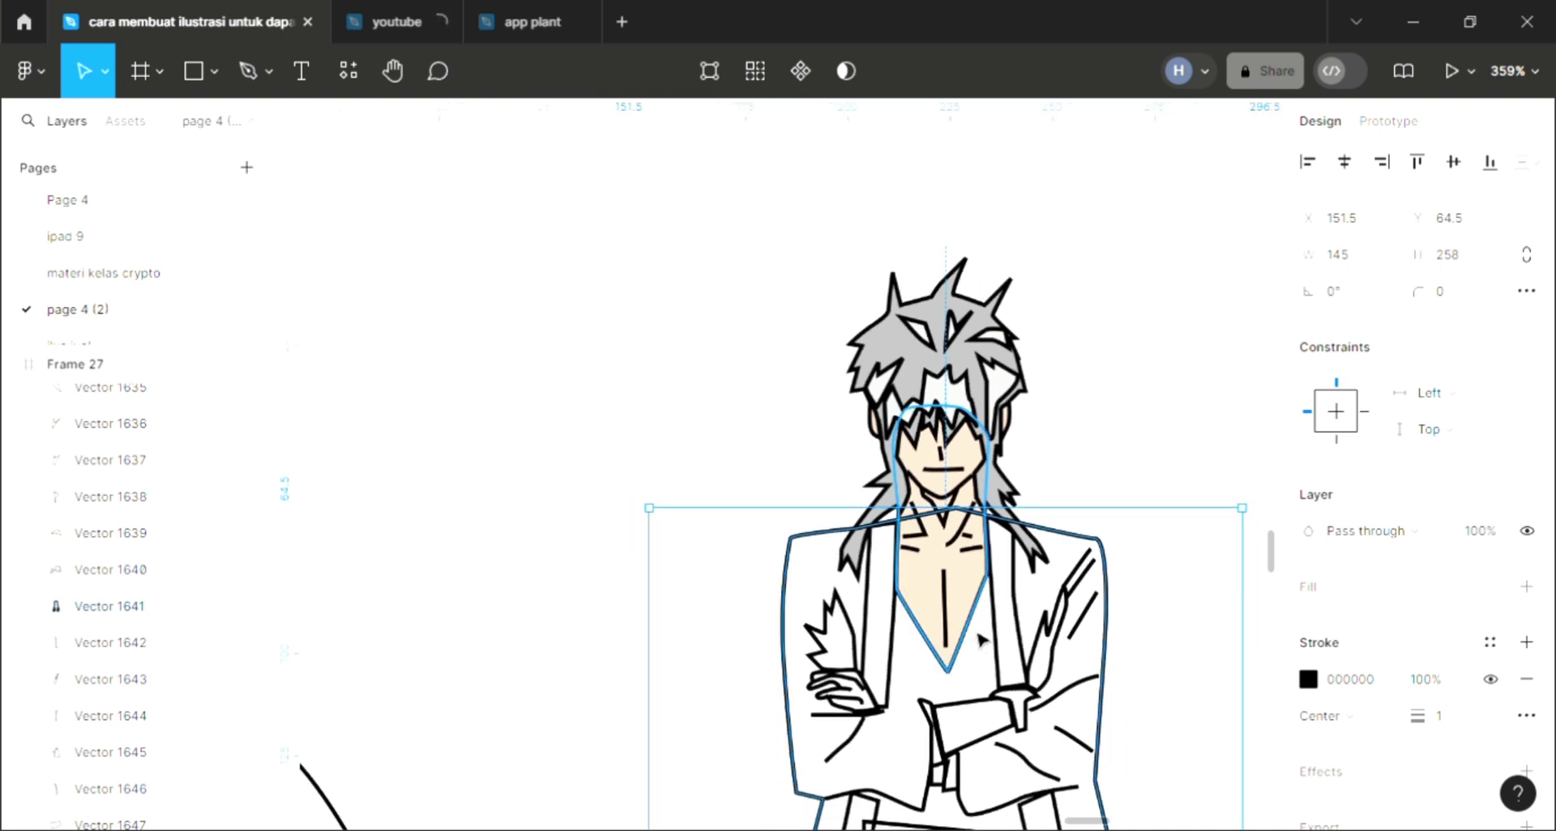
{"action": "scroll", "coordinate": [981, 640], "scroll_direction": "down", "scroll_amount": 2}
{"action": "scroll", "coordinate": [982, 636], "scroll_direction": "down", "scroll_amount": 1}
{"action": "scroll", "coordinate": [983, 626], "scroll_direction": "down", "scroll_amount": 3}
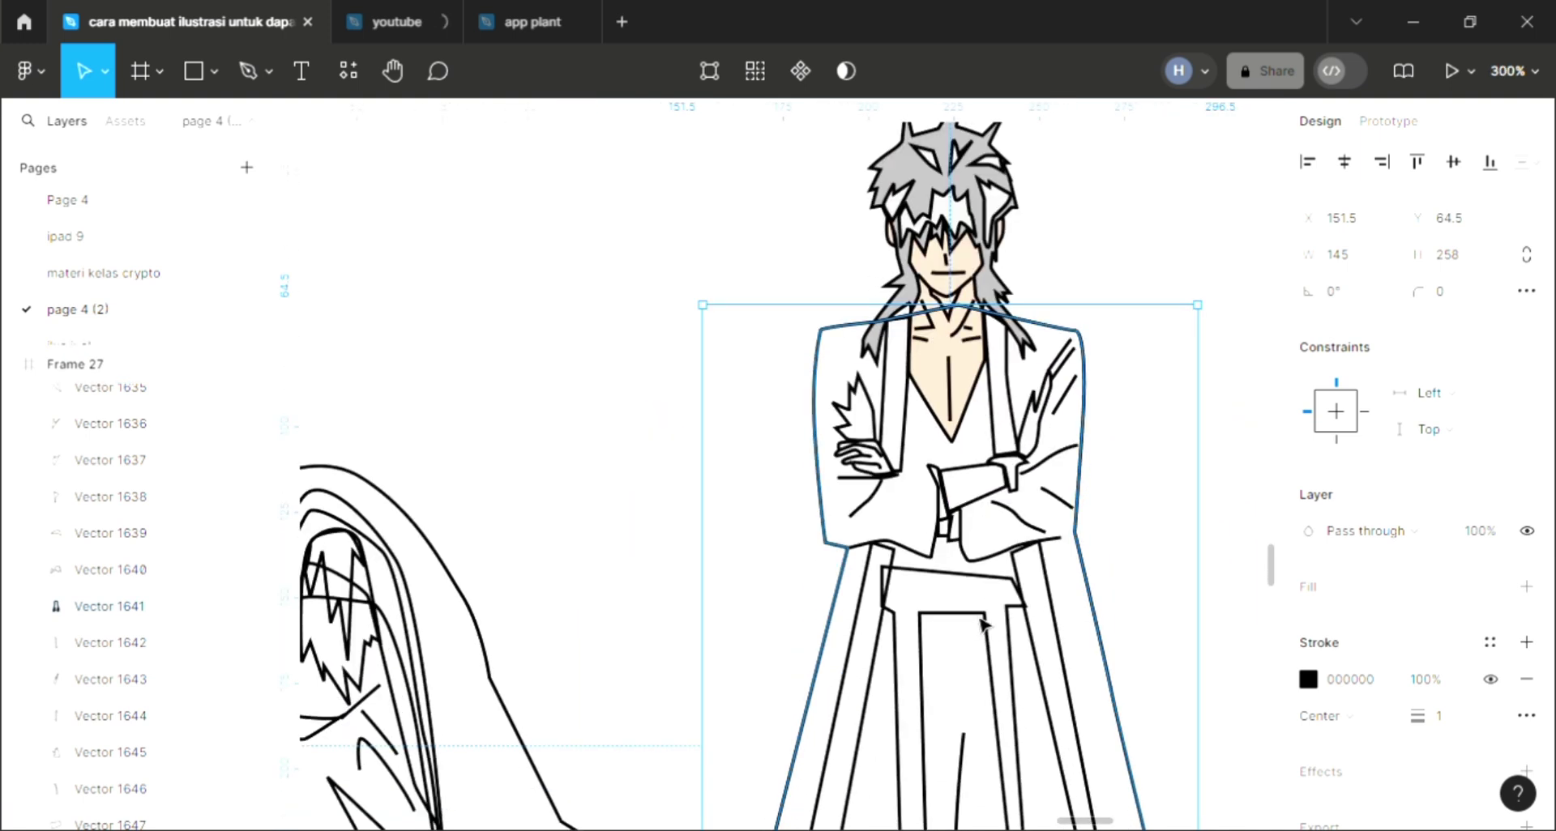
{"action": "scroll", "coordinate": [982, 624], "scroll_direction": "down", "scroll_amount": 1}
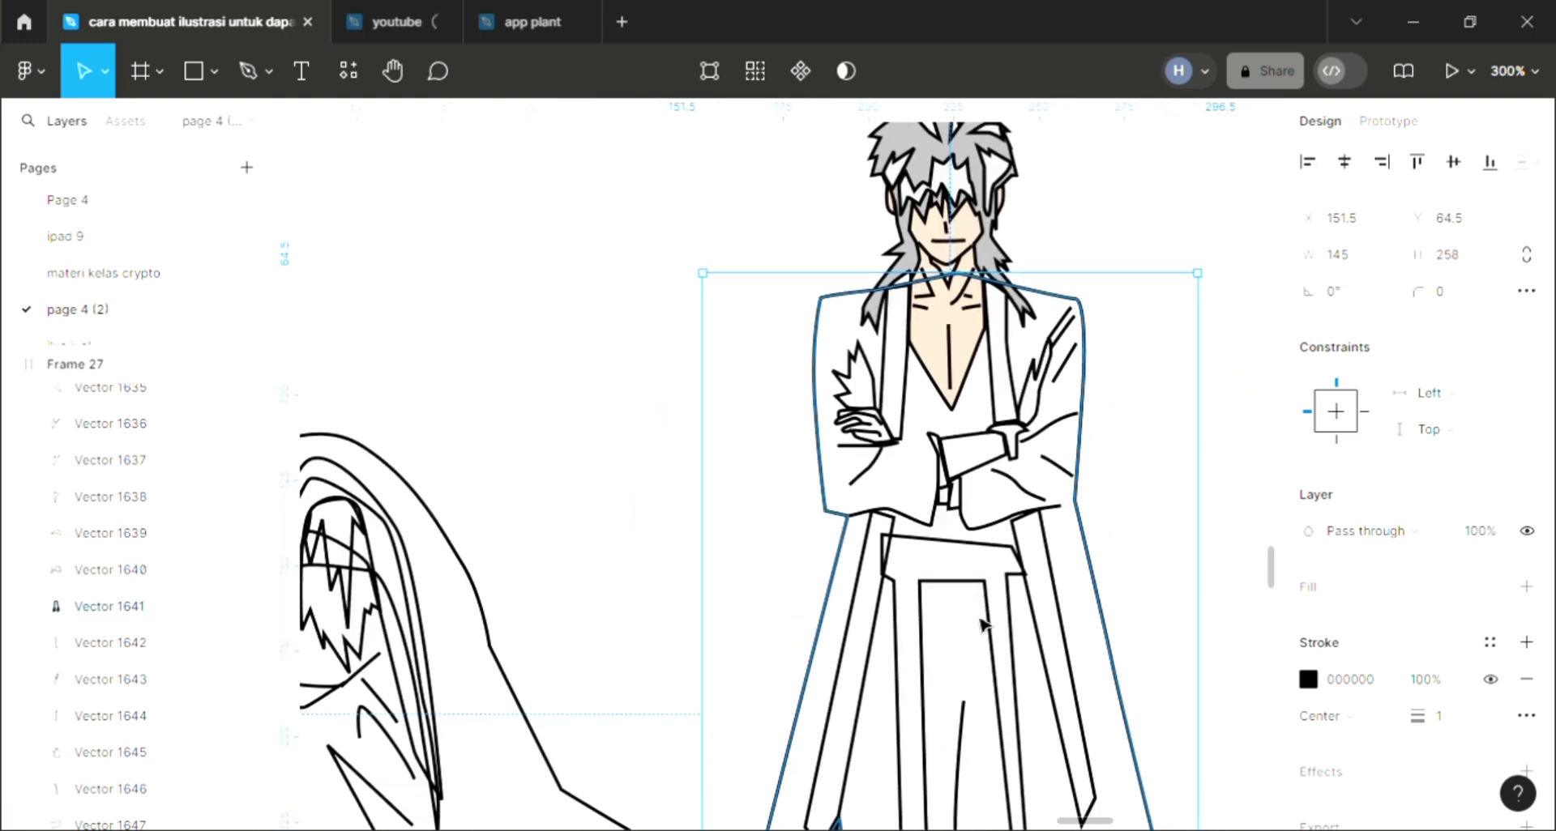
{"action": "left_click", "coordinate": [1341, 594]}
{"action": "scroll", "coordinate": [983, 620], "scroll_direction": "down", "scroll_amount": 2}
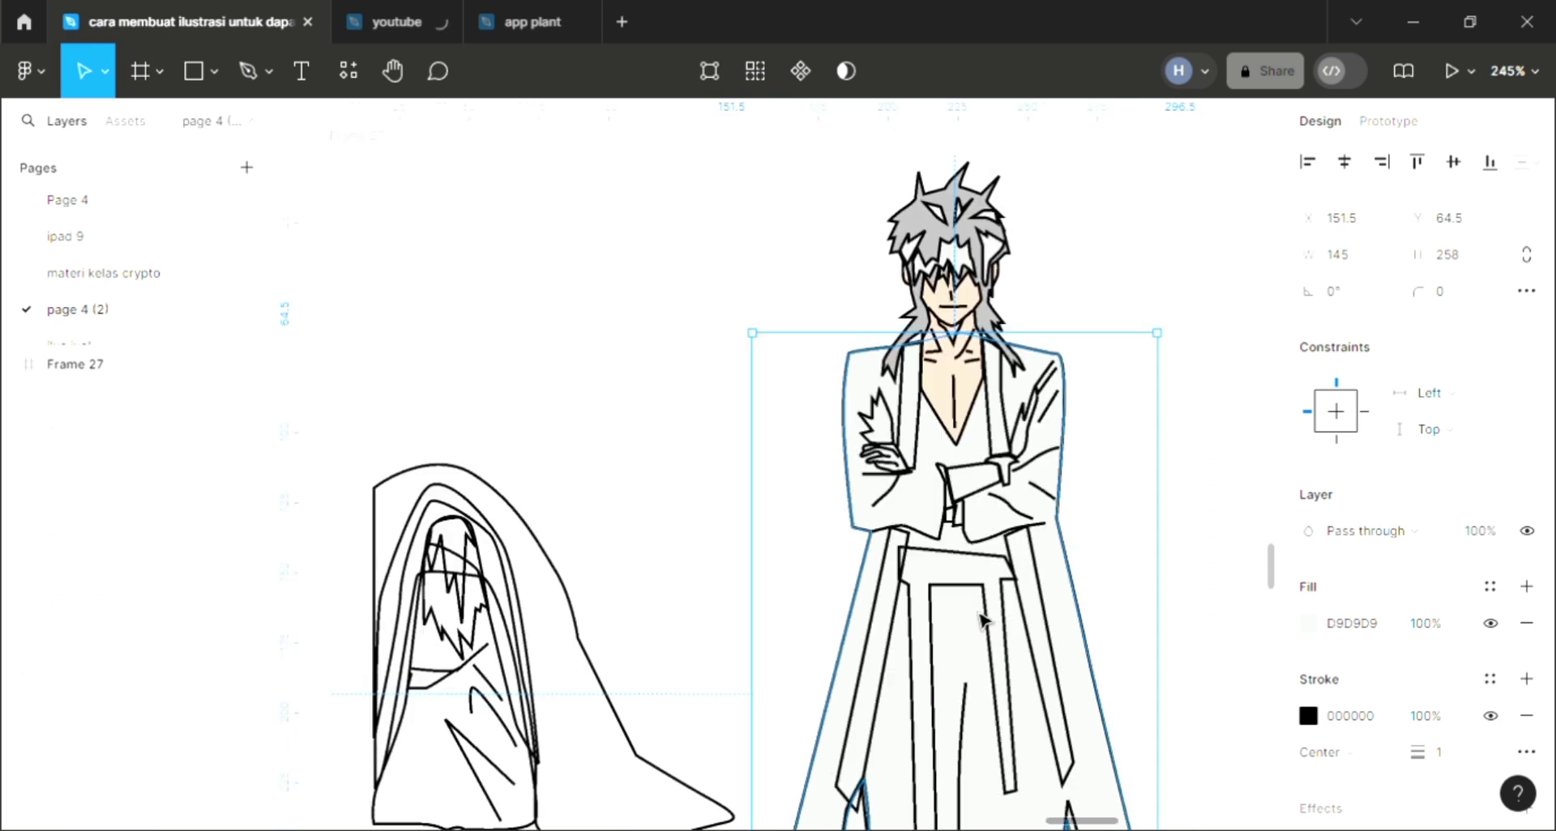
{"action": "scroll", "coordinate": [660, 577], "scroll_direction": "left", "scroll_amount": 4}
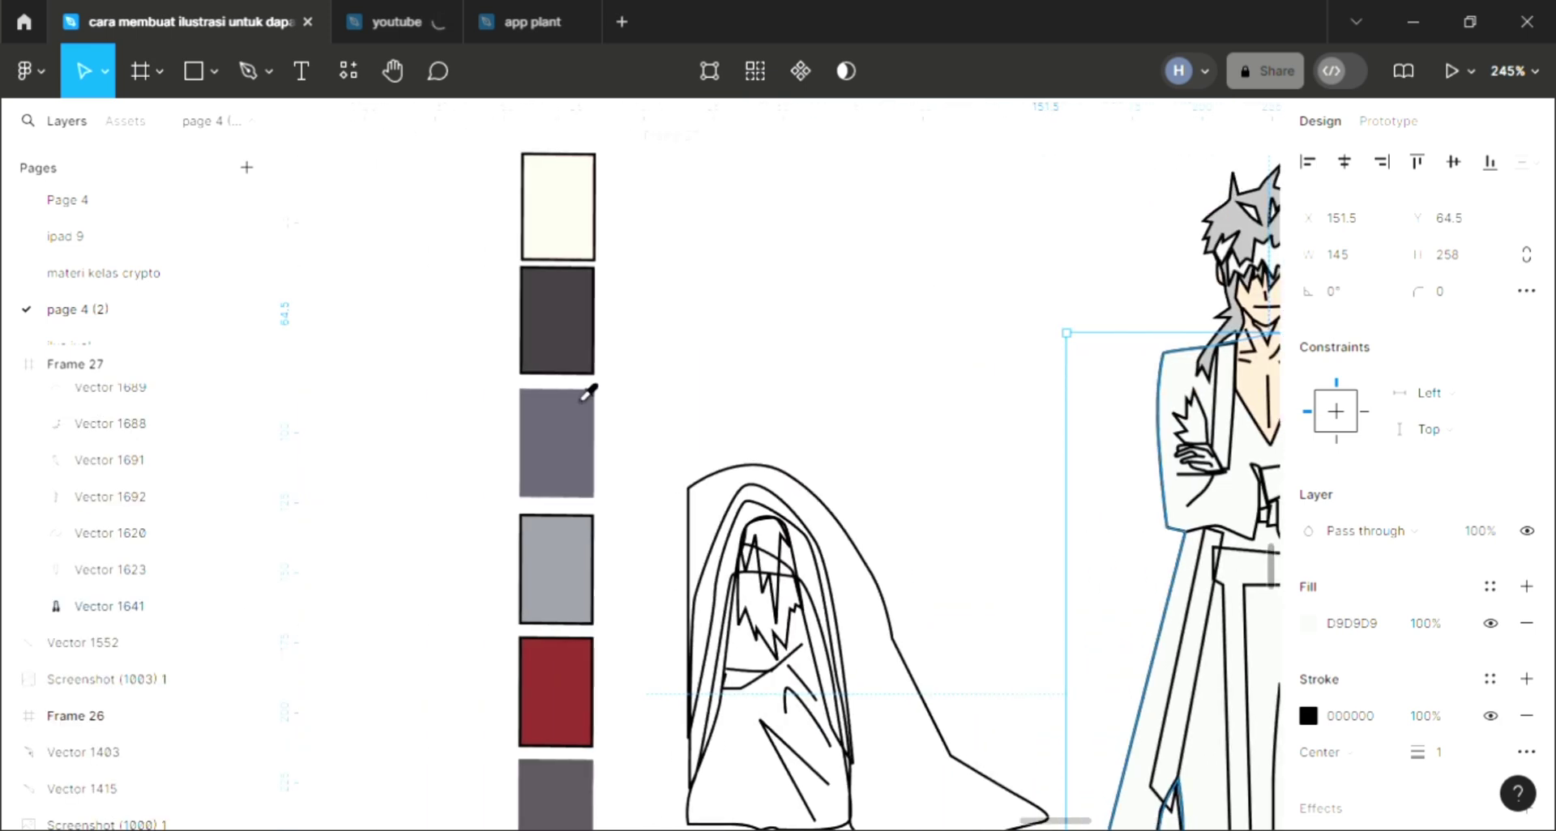
{"action": "left_click", "coordinate": [590, 392]}
{"action": "key", "text": "Escape"}
{"action": "scroll", "coordinate": [859, 490], "scroll_direction": "right", "scroll_amount": 2}
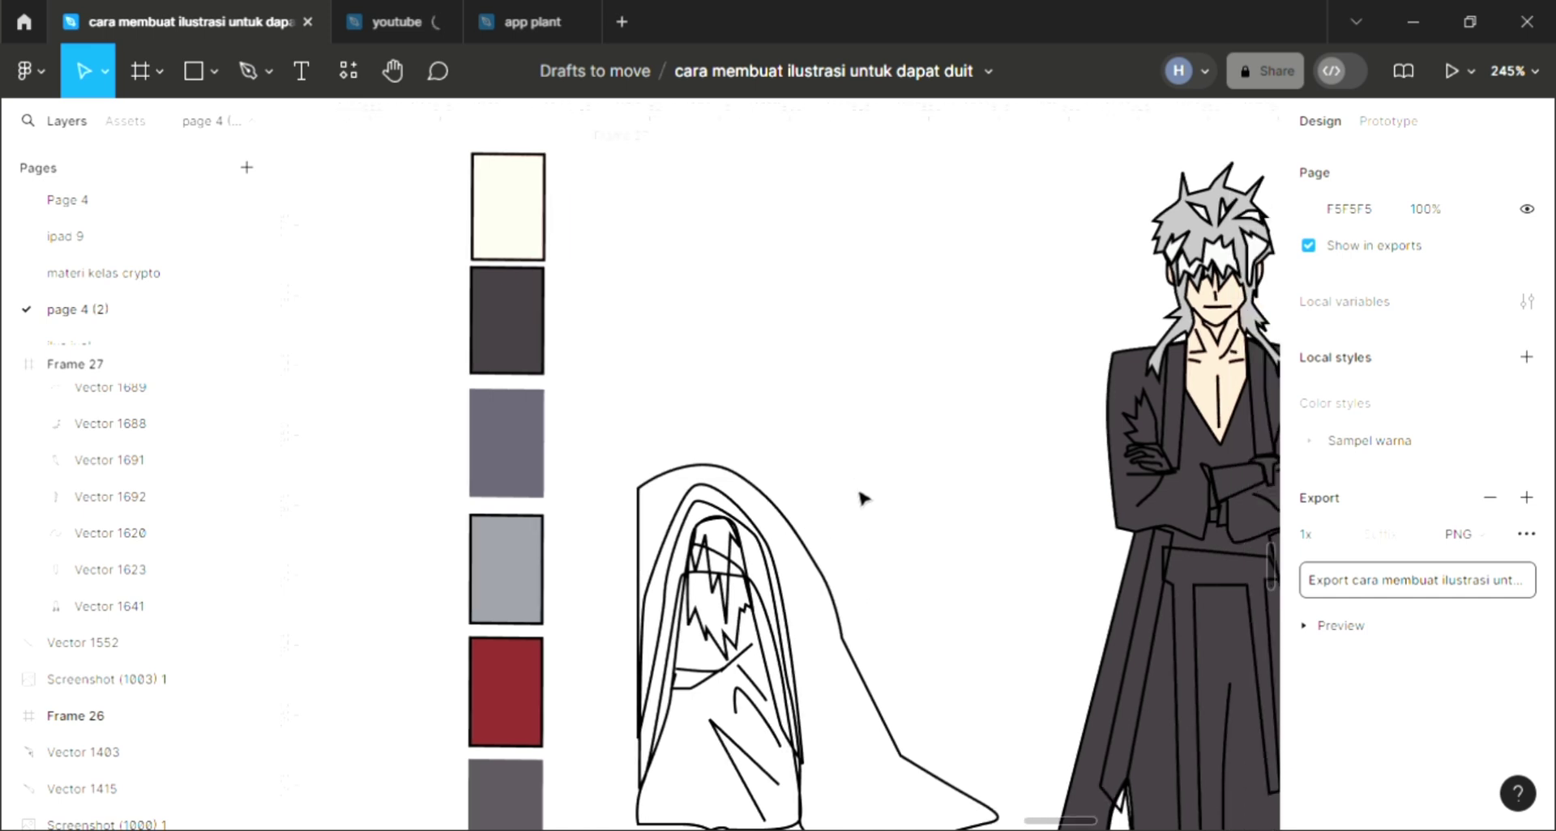
{"action": "scroll", "coordinate": [863, 498], "scroll_direction": "right", "scroll_amount": 4}
{"action": "scroll", "coordinate": [762, 445], "scroll_direction": "up", "scroll_amount": 1}
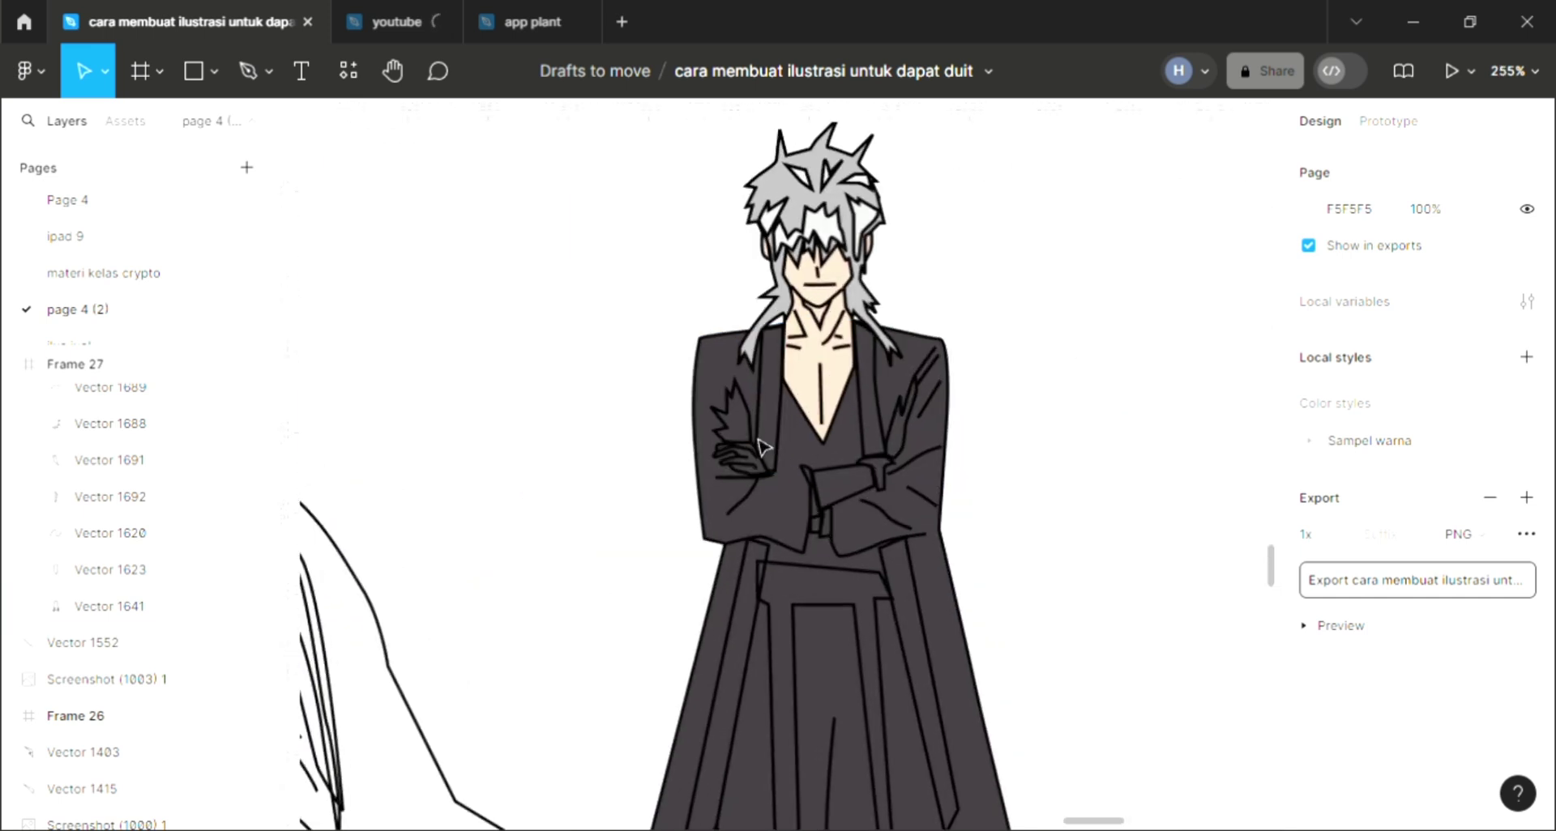
{"action": "scroll", "coordinate": [761, 445], "scroll_direction": "up", "scroll_amount": 3}
Give the left and right collar strips white fills
{"action": "left_click", "coordinate": [769, 381]}
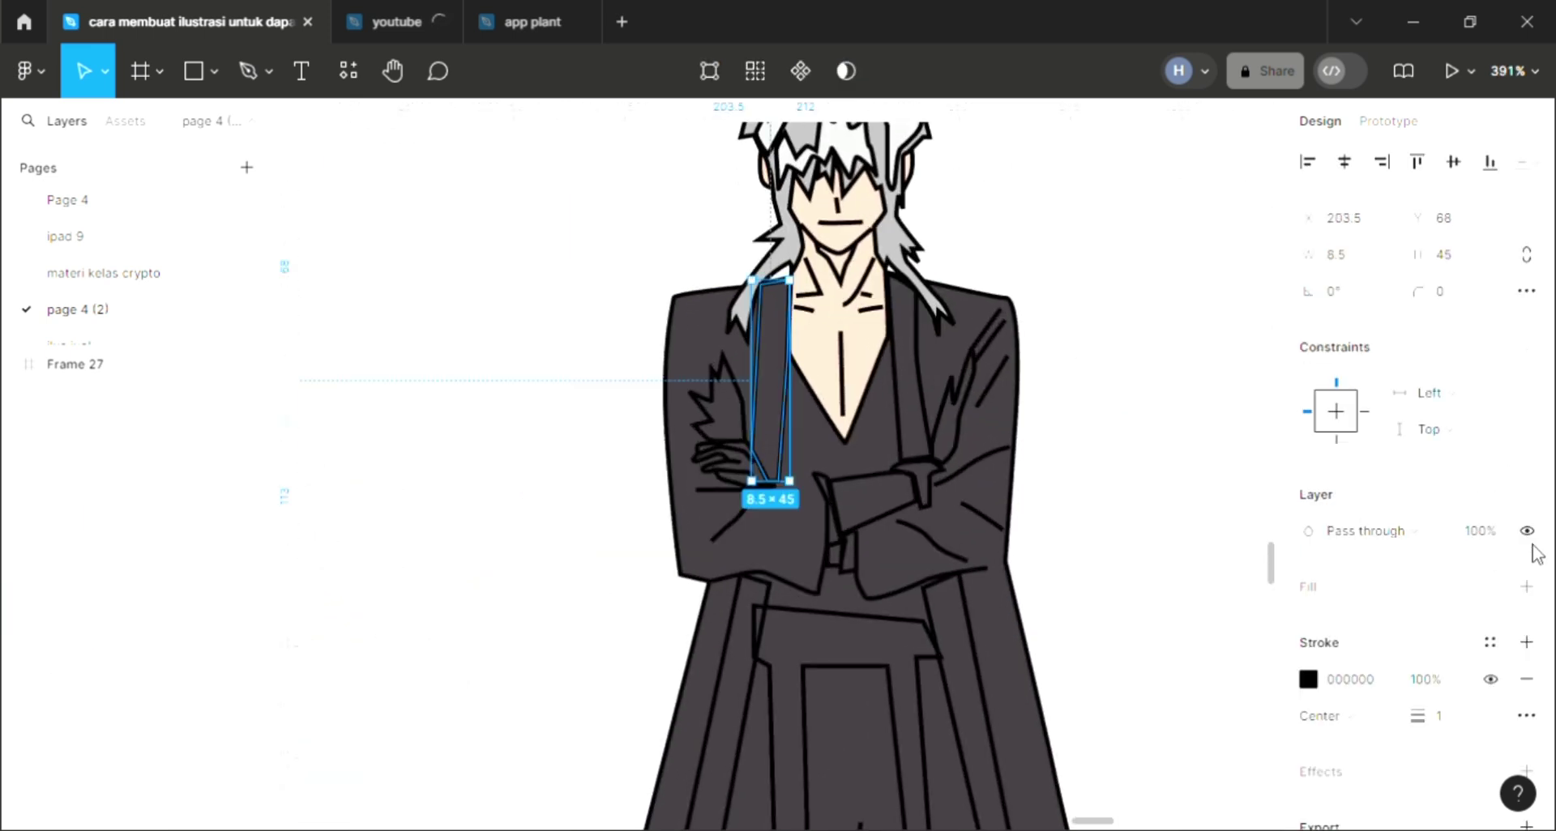
{"action": "key", "text": "ctrl+alt+v"}
{"action": "left_click", "coordinate": [928, 393]}
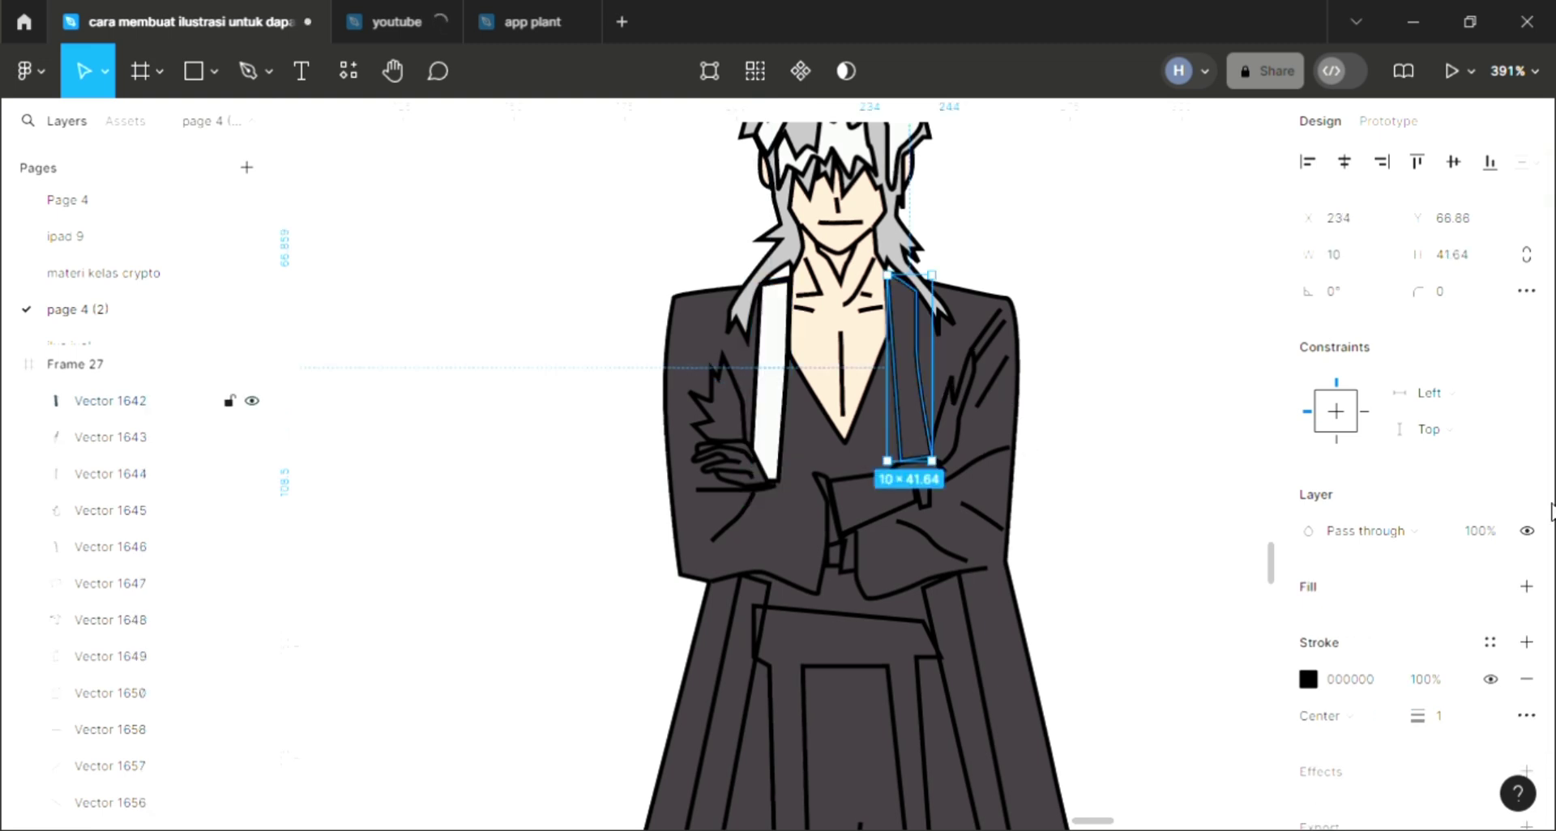
{"action": "left_click", "coordinate": [1527, 587]}
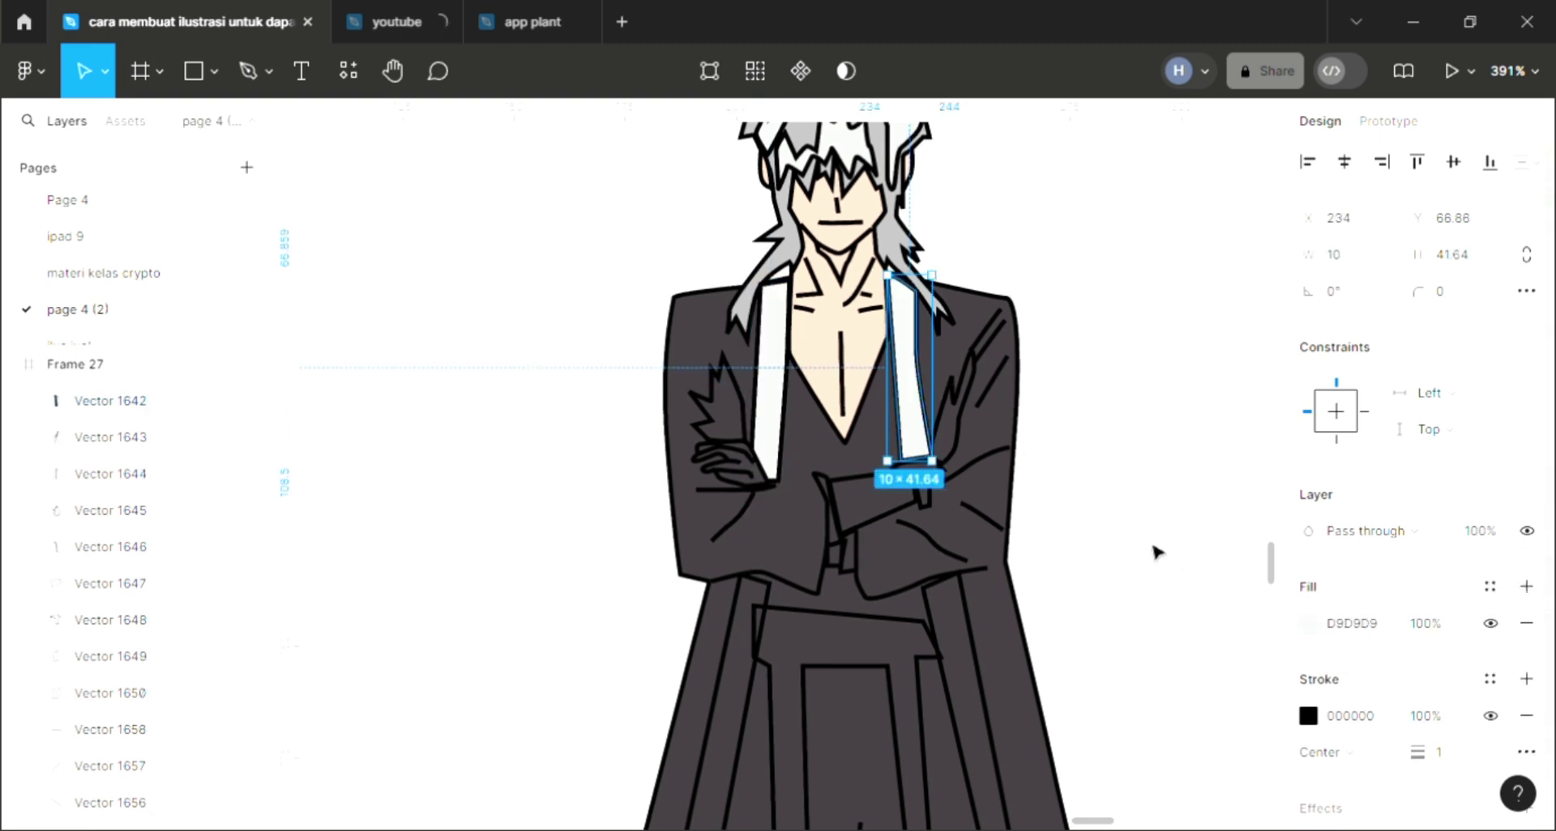
{"action": "key", "text": "Escape"}
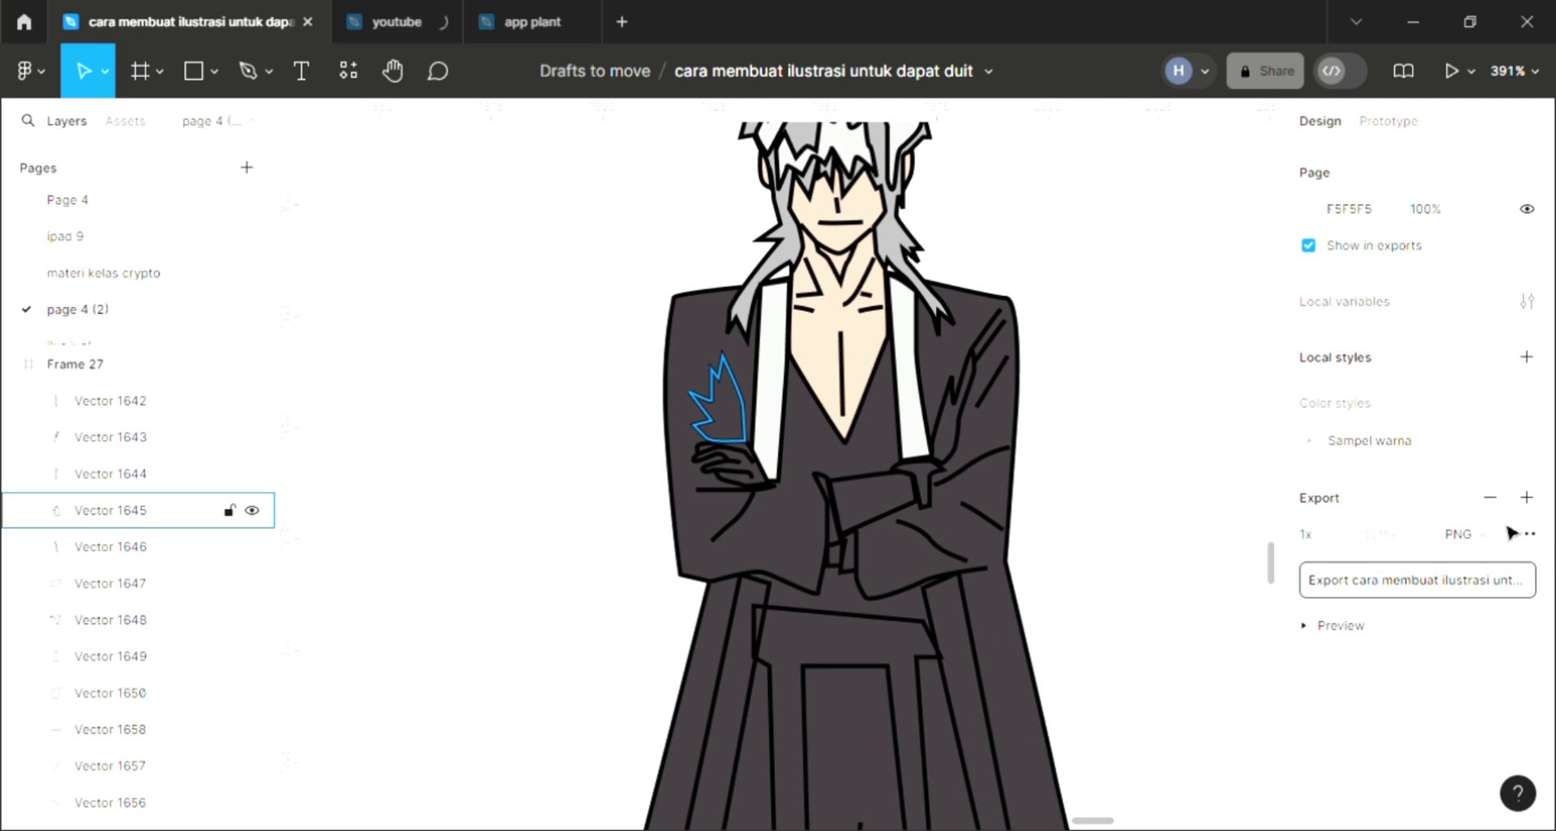
Fill the jagged shape on the left sleeve with near-black 111111
{"action": "left_click", "coordinate": [1527, 587]}
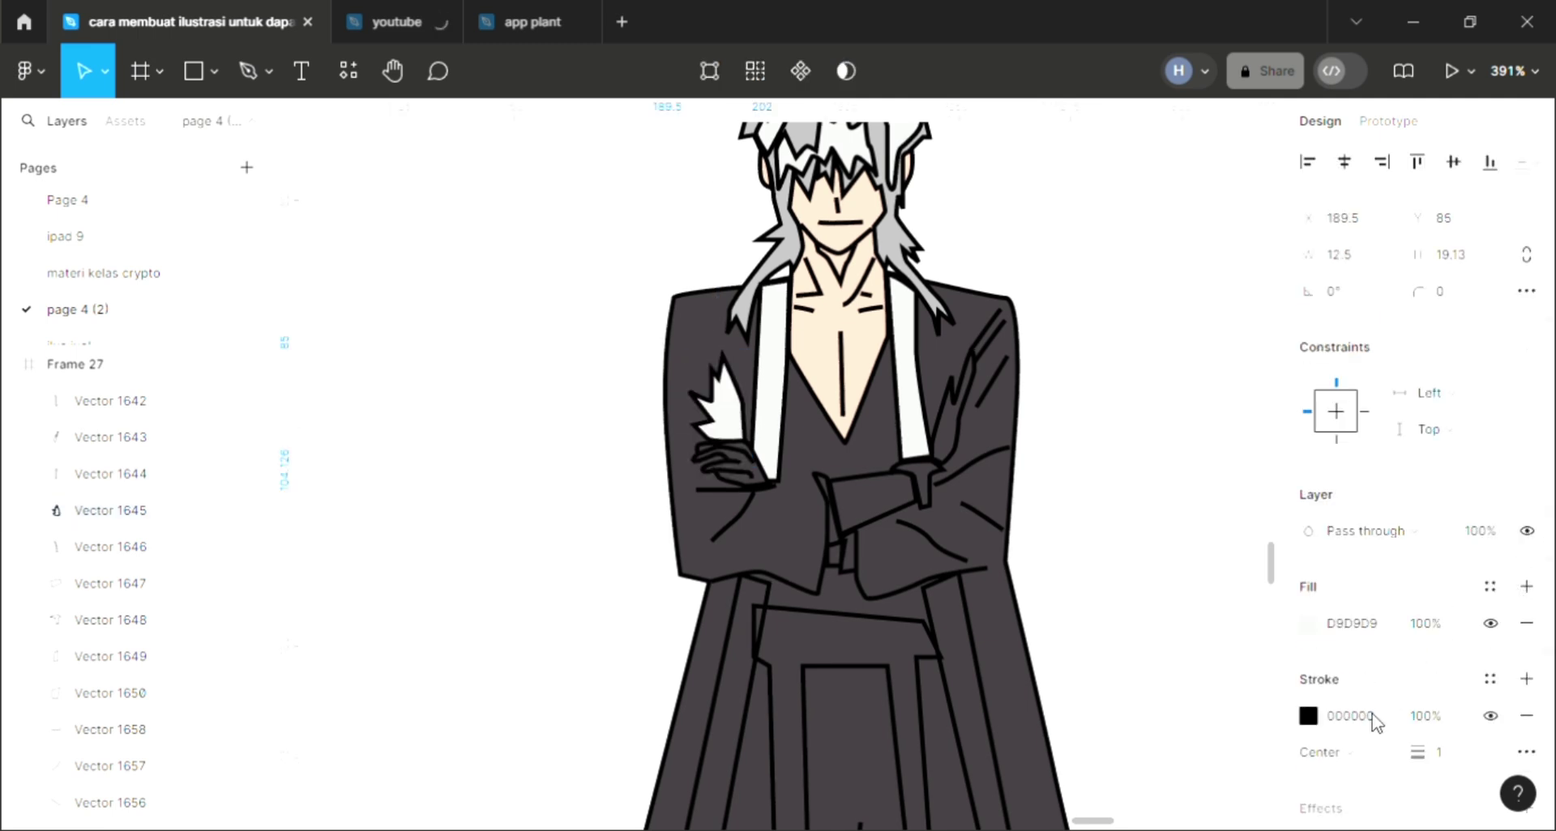
{"action": "left_click", "coordinate": [1375, 718]}
{"action": "type", "text": "111"}
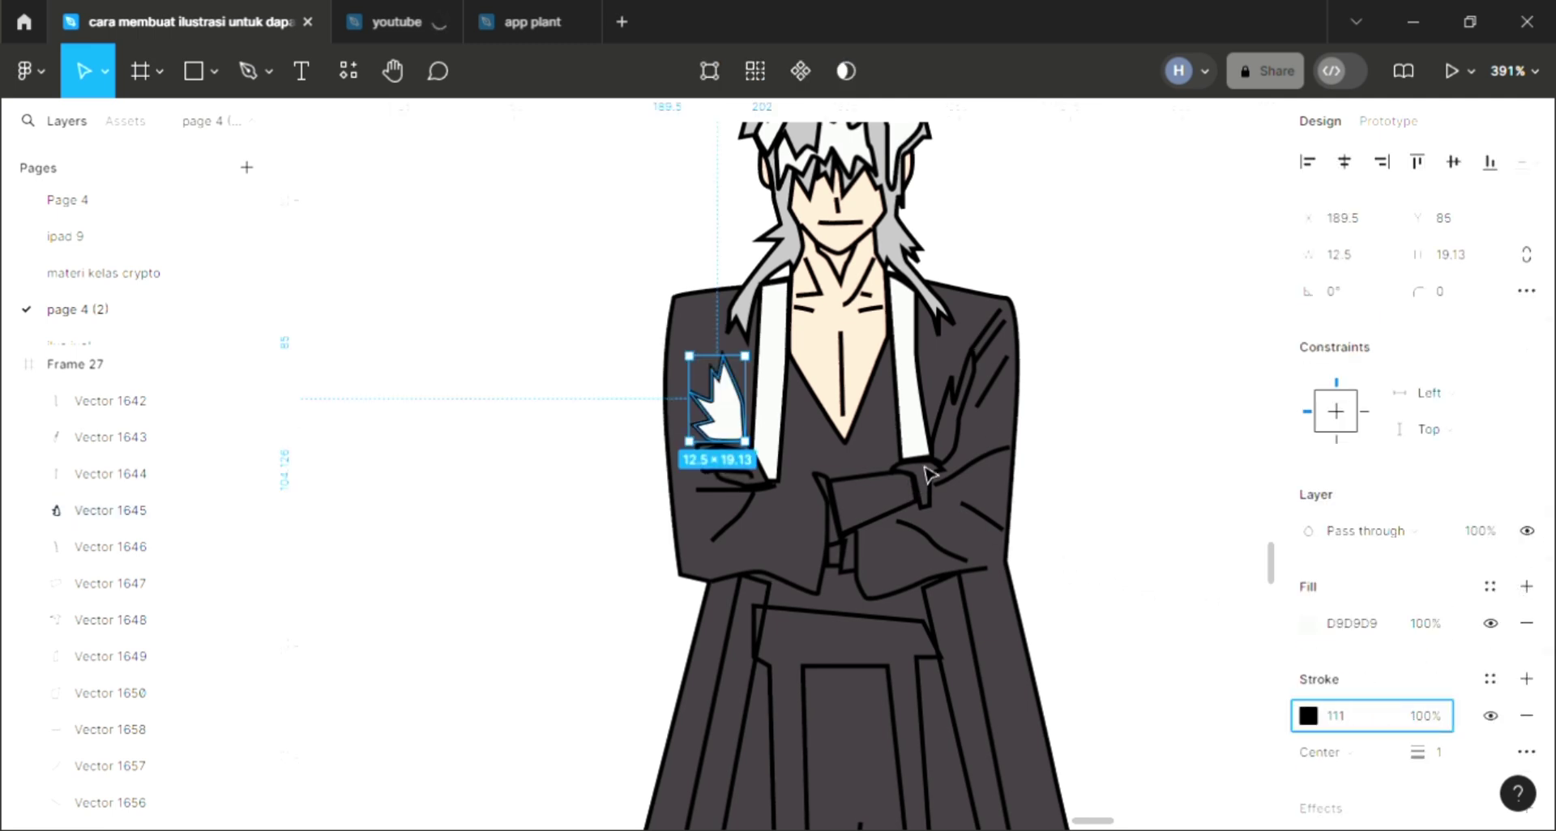
{"action": "key", "text": "Return"}
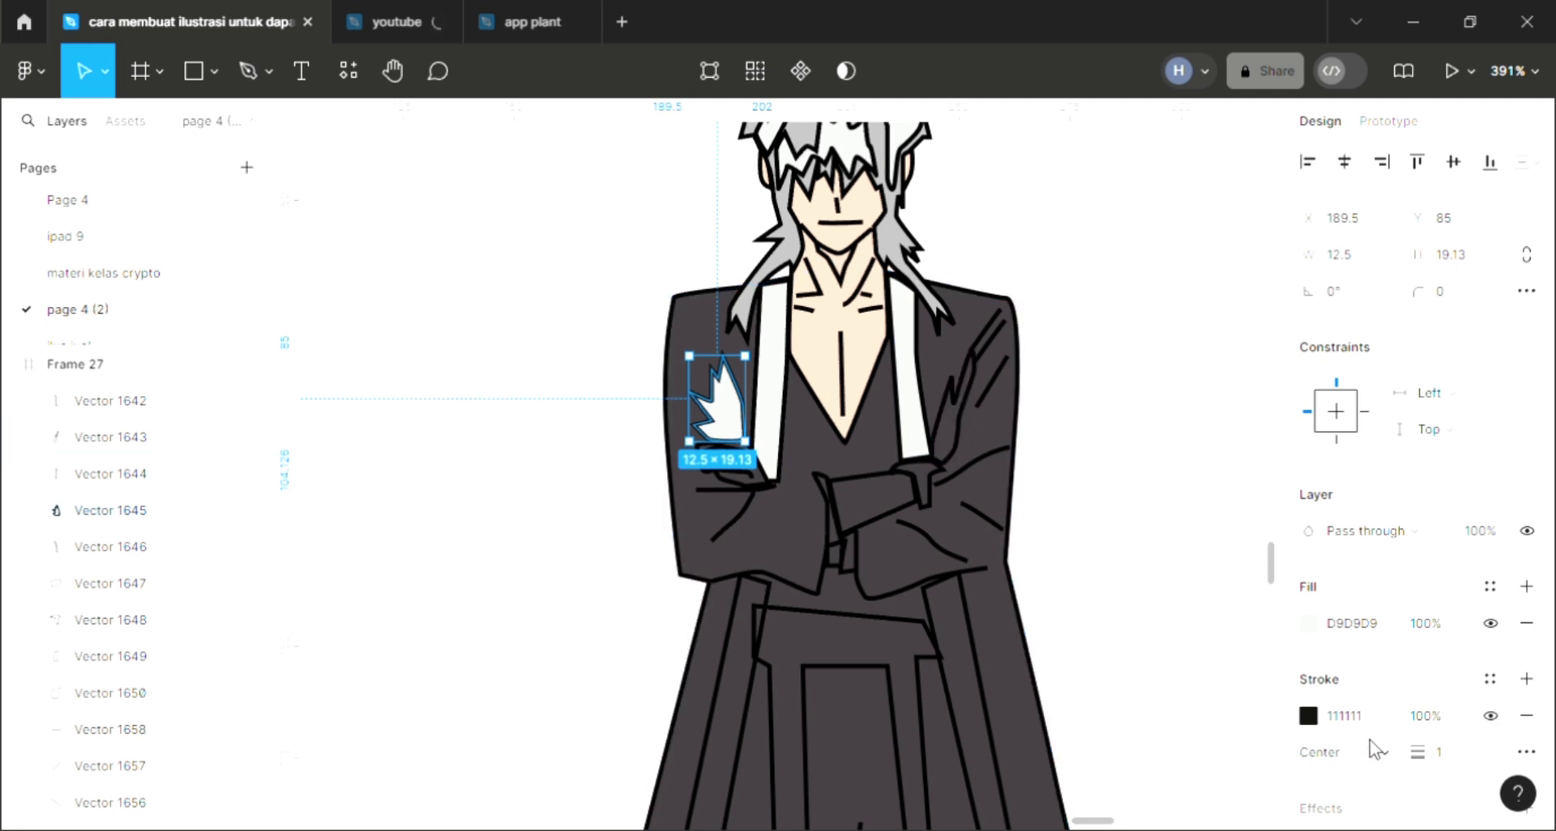
{"action": "key", "text": "ctrl+z"}
{"action": "left_click", "coordinate": [1355, 624]}
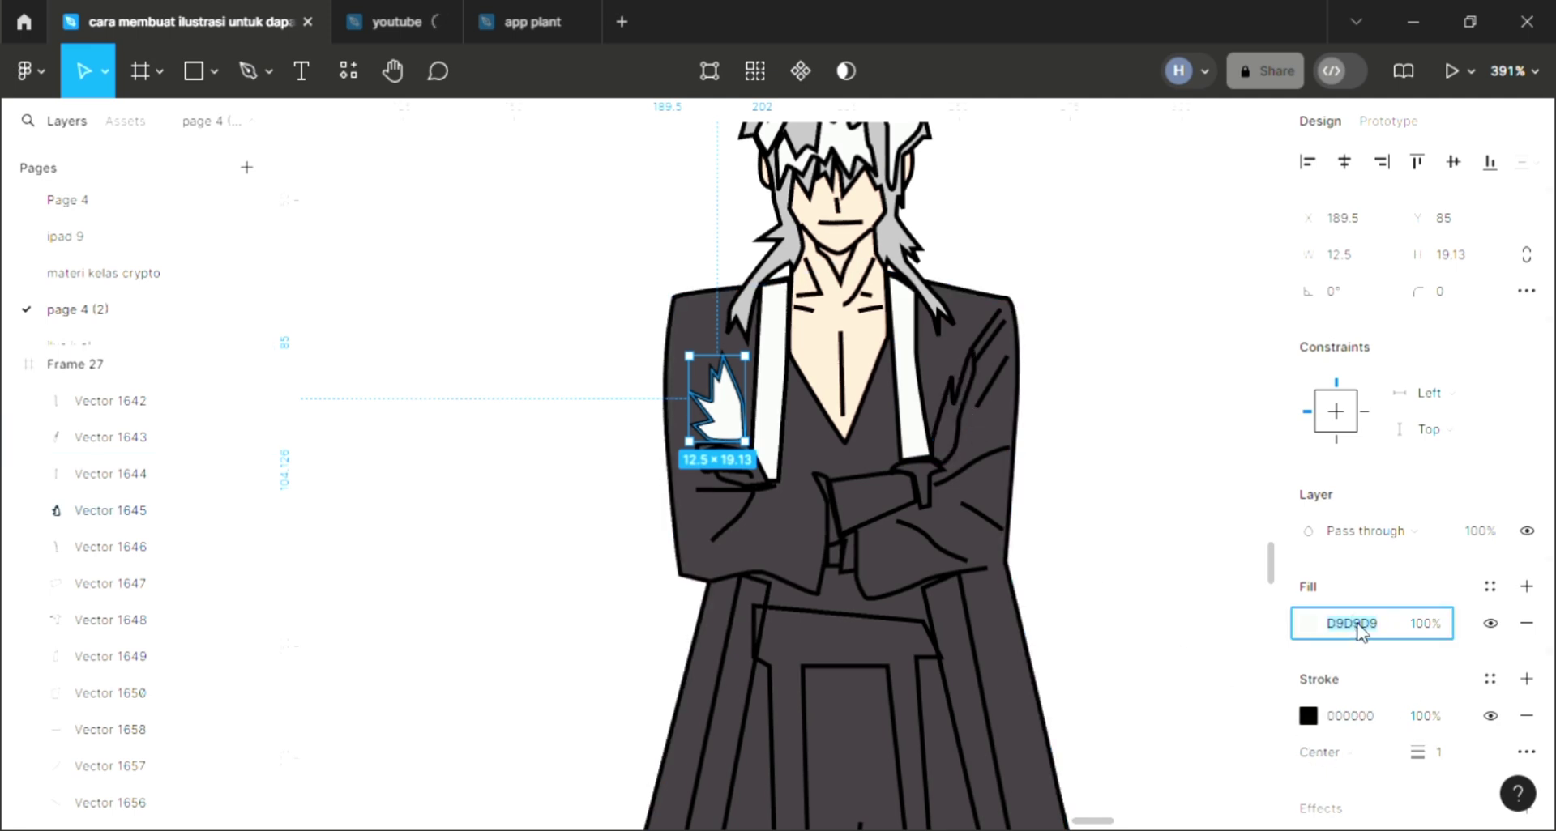
{"action": "type", "text": "111"}
{"action": "key", "text": "Return"}
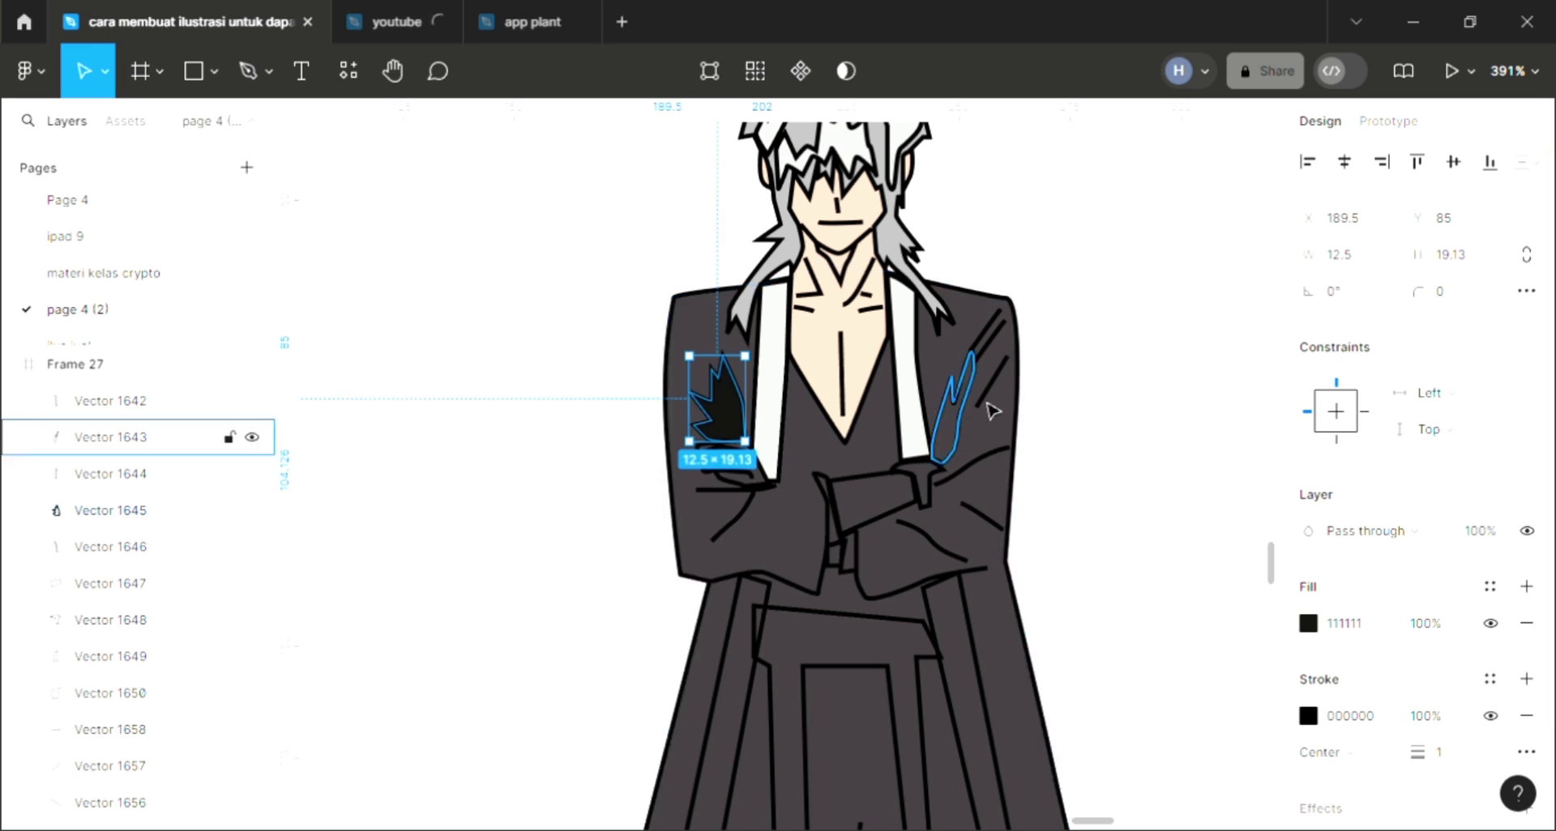
Fill the jagged shape on the right sleeve with near-black 111111
{"action": "left_click", "coordinate": [977, 407]}
{"action": "scroll", "coordinate": [969, 729], "scroll_direction": "down", "scroll_amount": 2}
{"action": "scroll", "coordinate": [968, 729], "scroll_direction": "down", "scroll_amount": 2}
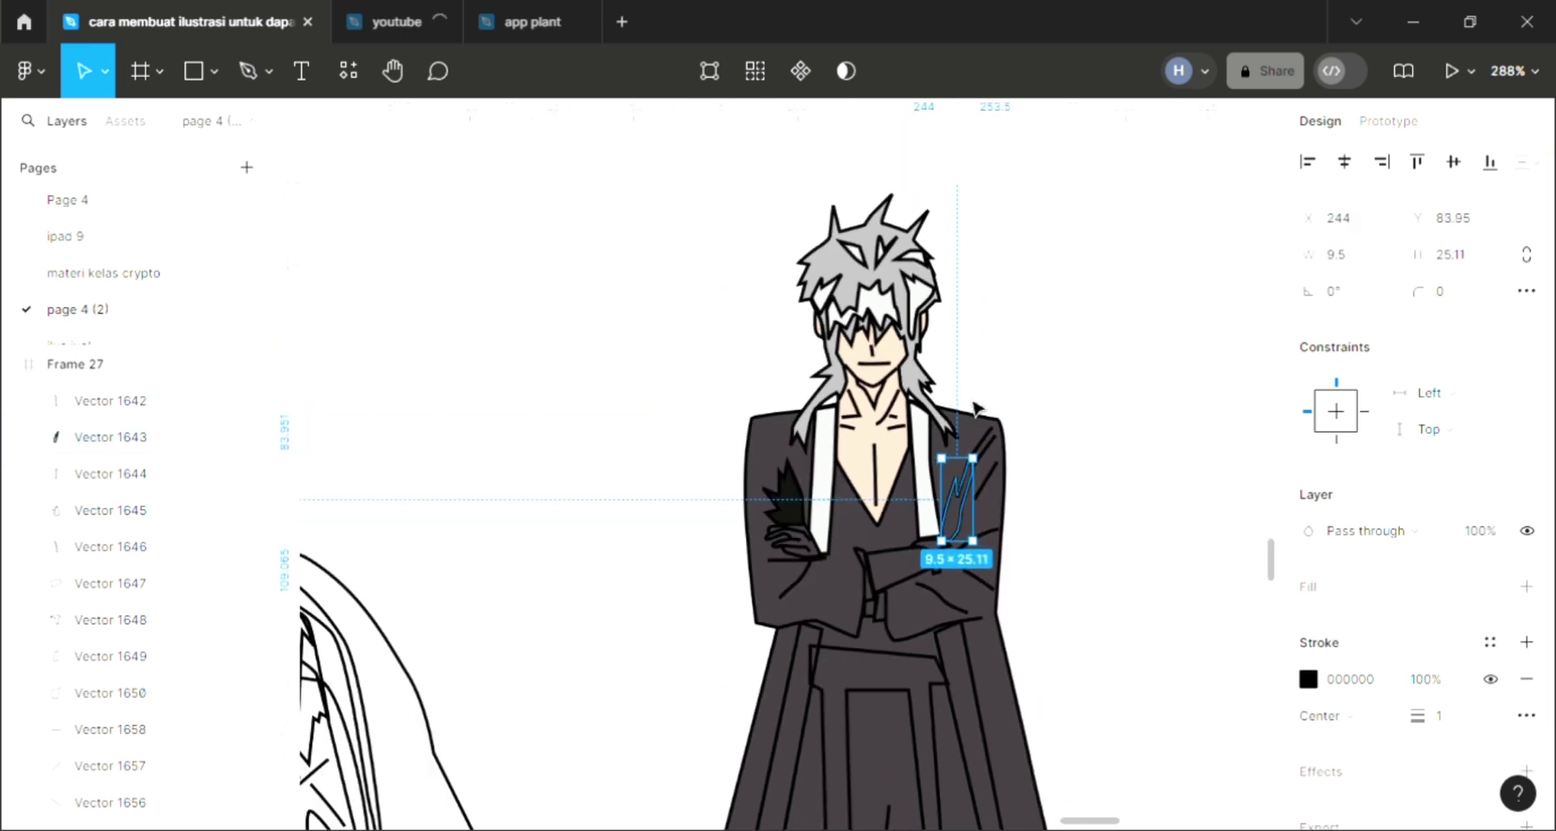
{"action": "left_click", "coordinate": [1526, 586]}
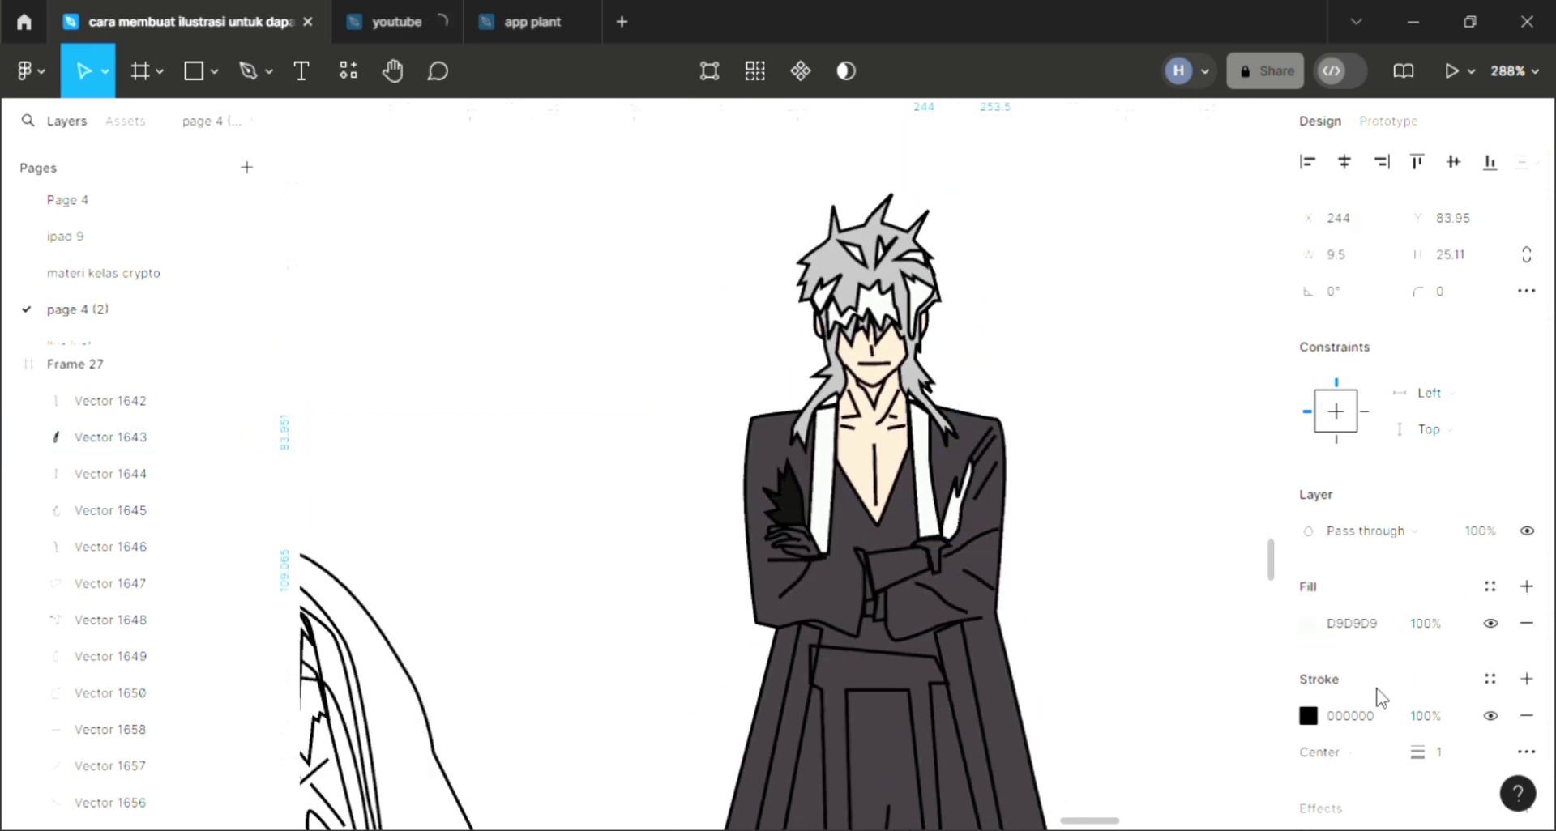
{"action": "left_click", "coordinate": [1362, 624]}
{"action": "type", "text": "11"}
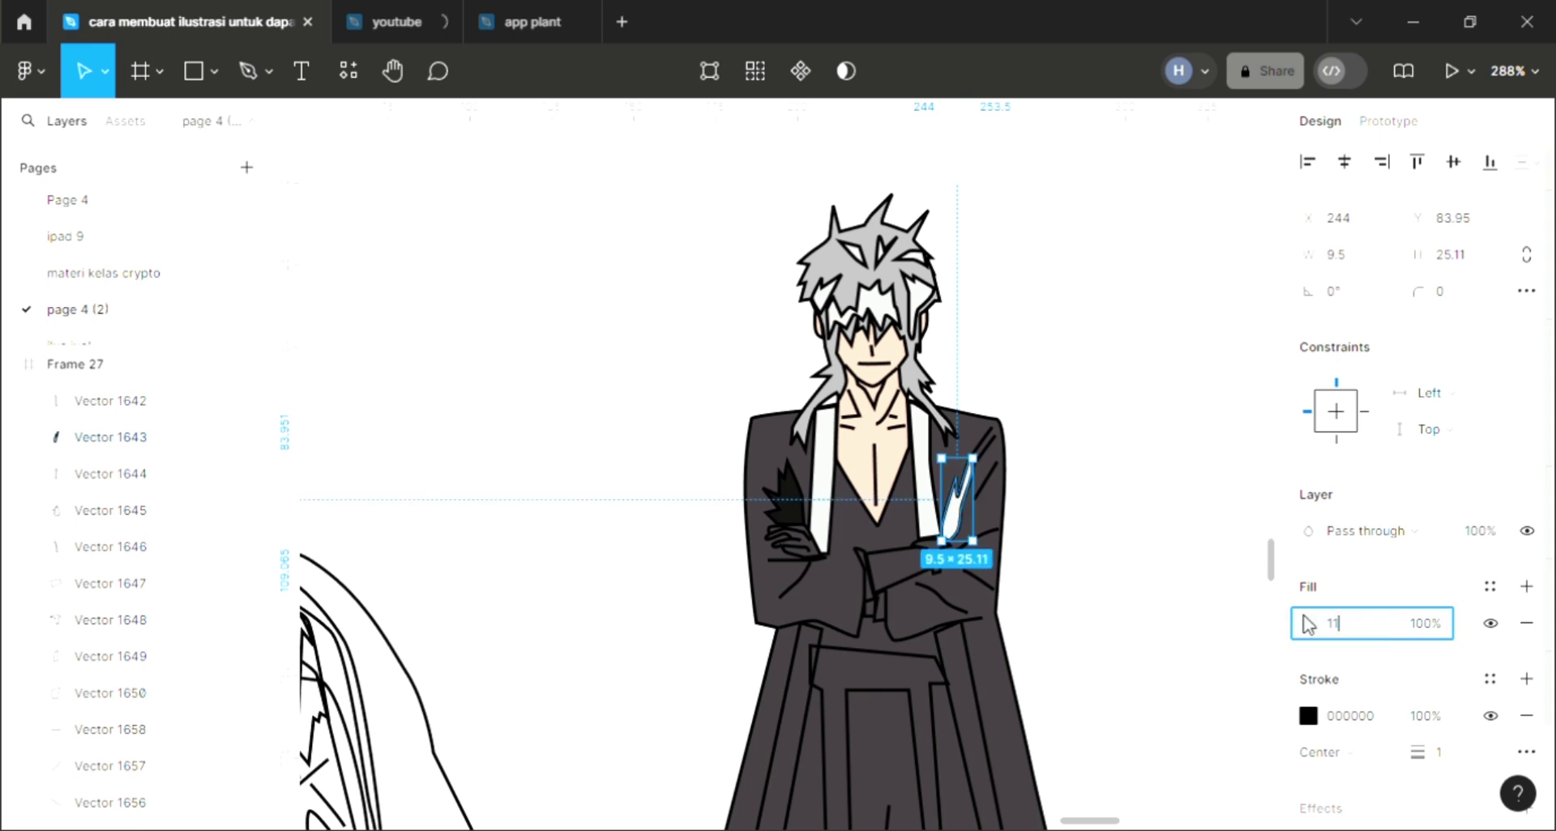
{"action": "key", "text": "Return"}
{"action": "left_click", "coordinate": [1021, 574]}
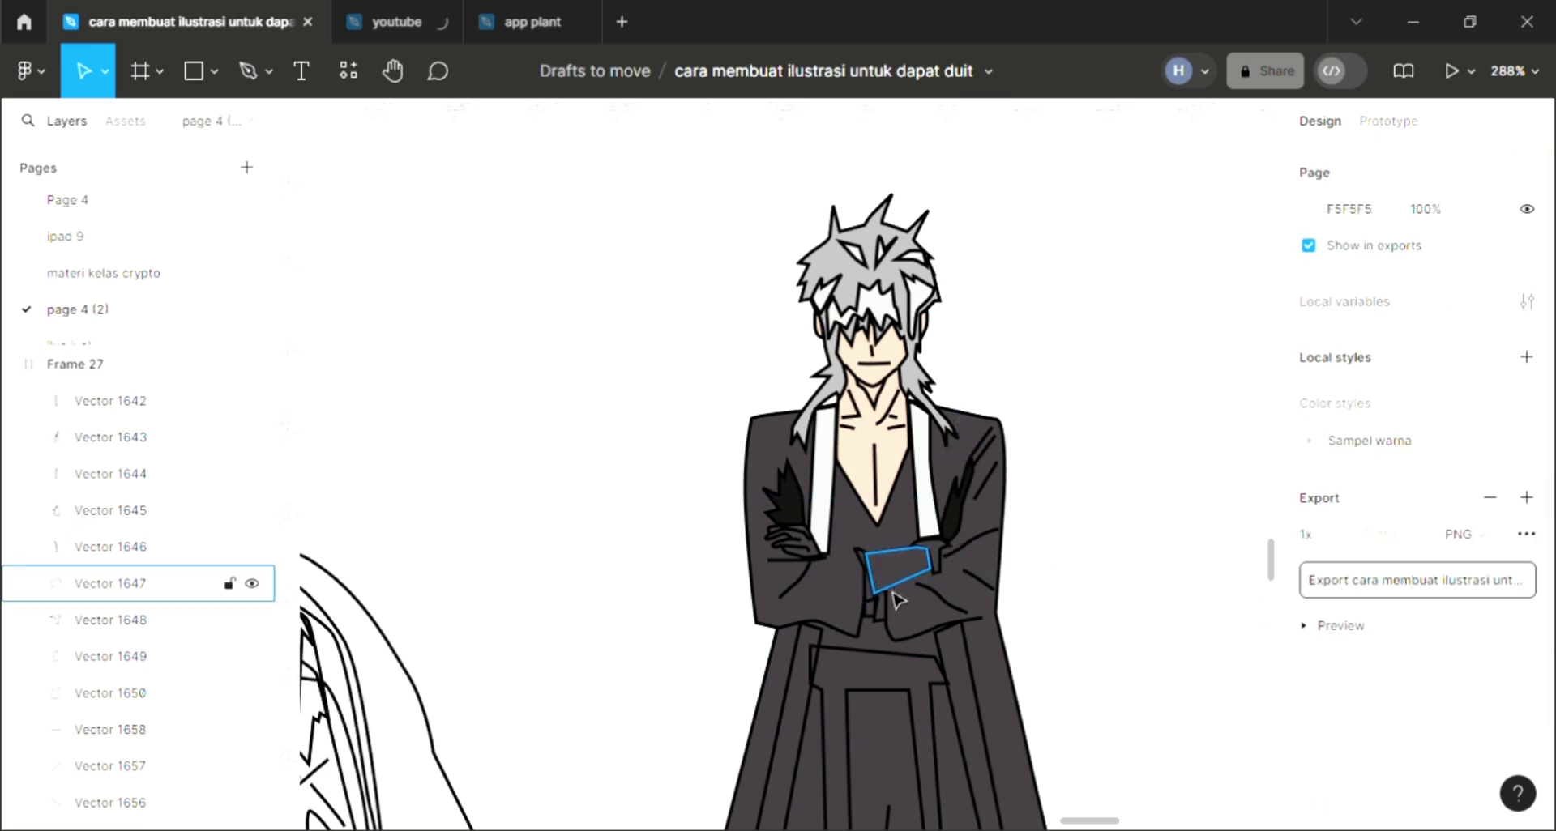
Fill the cuff pieces around the crossed arms, making the larger one near-black
{"action": "left_click", "coordinate": [883, 604]}
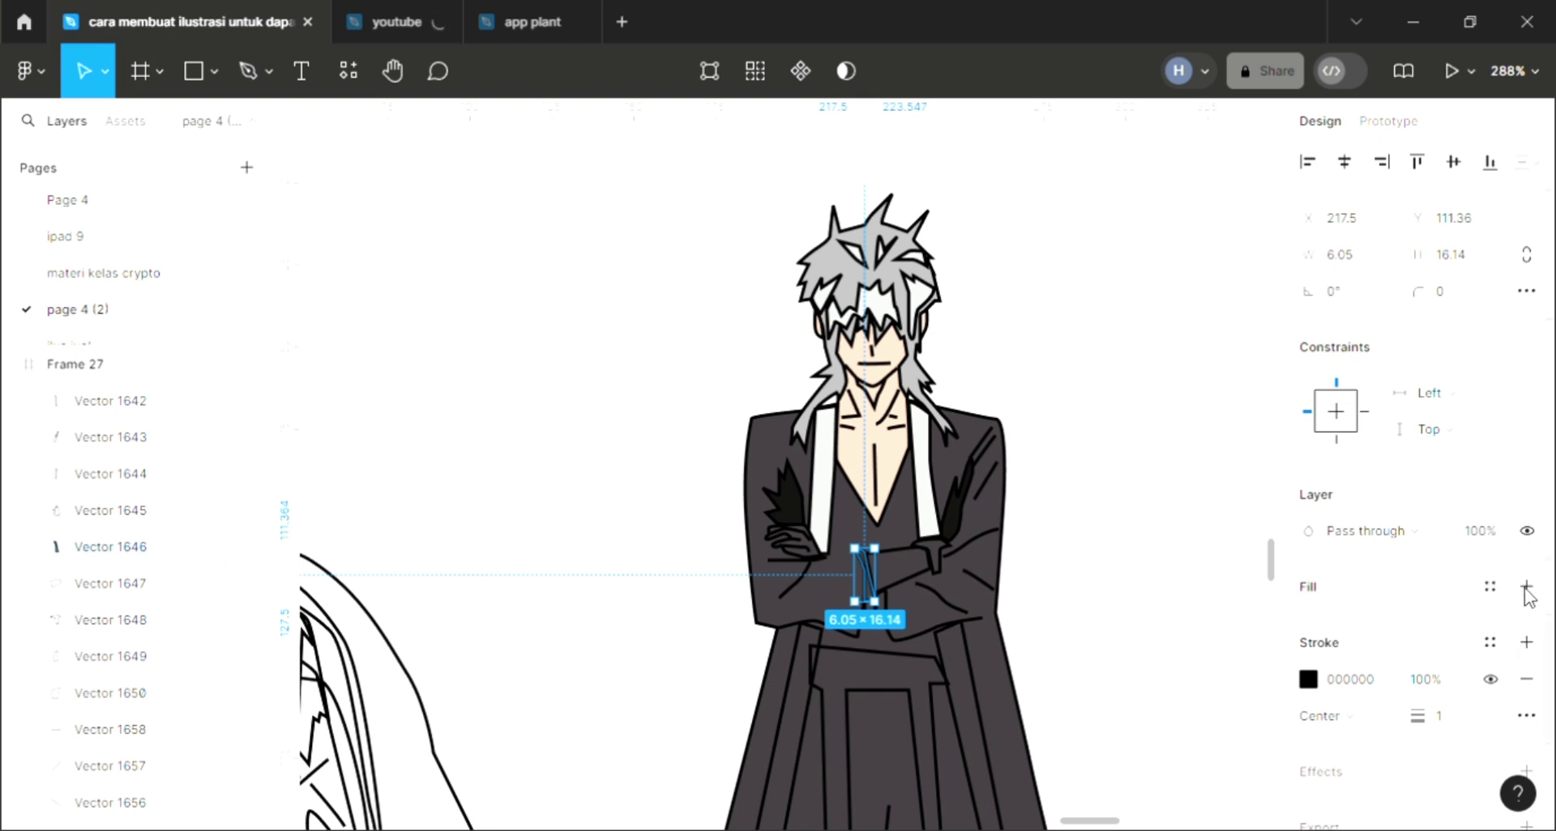
{"action": "key", "text": "ctrl+z"}
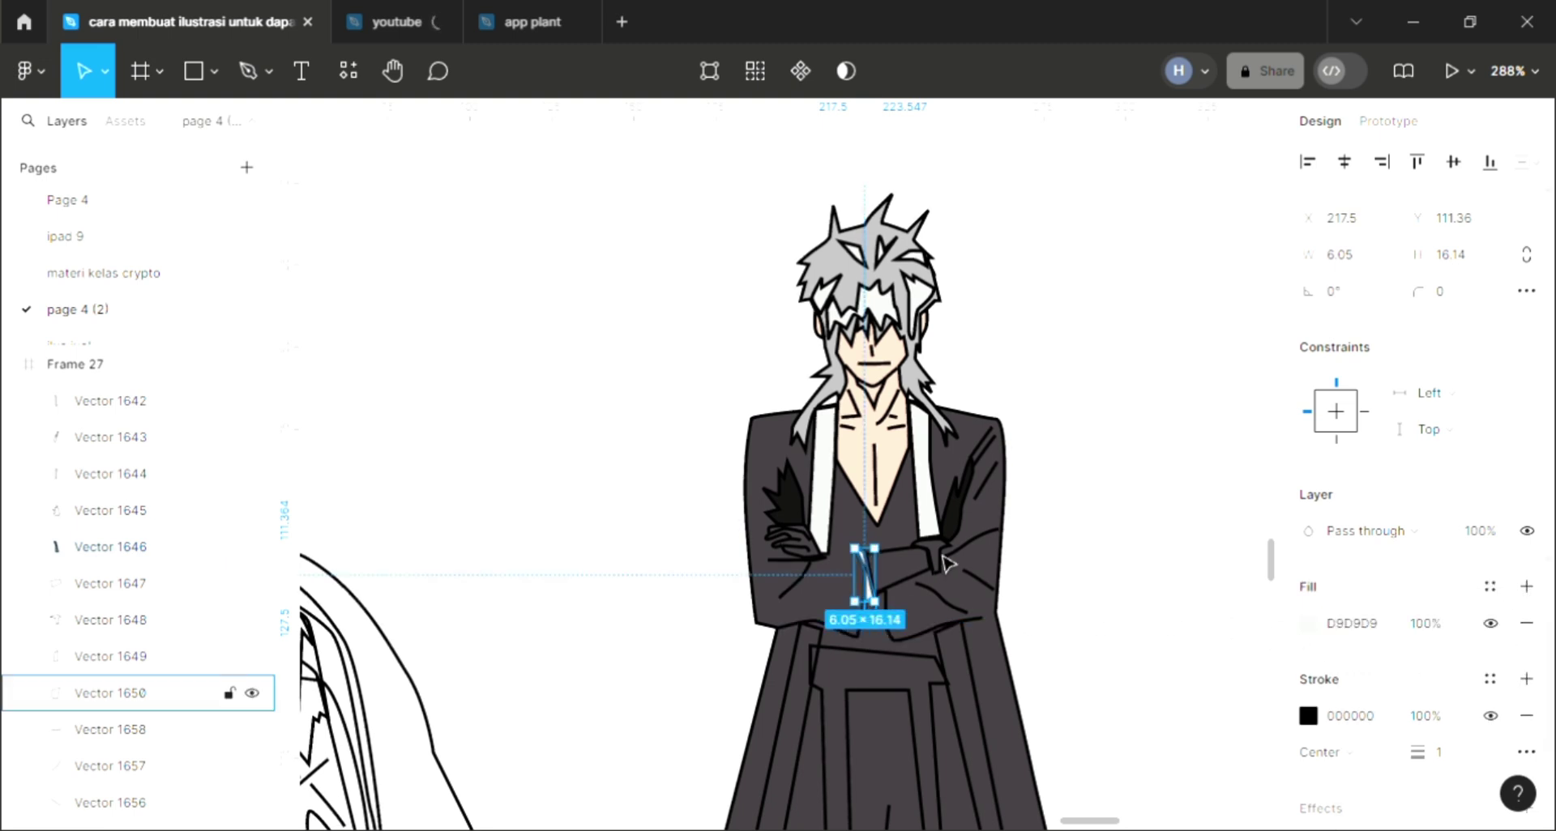
{"action": "scroll", "coordinate": [928, 578], "scroll_direction": "up", "scroll_amount": 2, "text": "ctrl"}
{"action": "scroll", "coordinate": [928, 578], "scroll_direction": "up", "scroll_amount": 2, "text": "ctrl"}
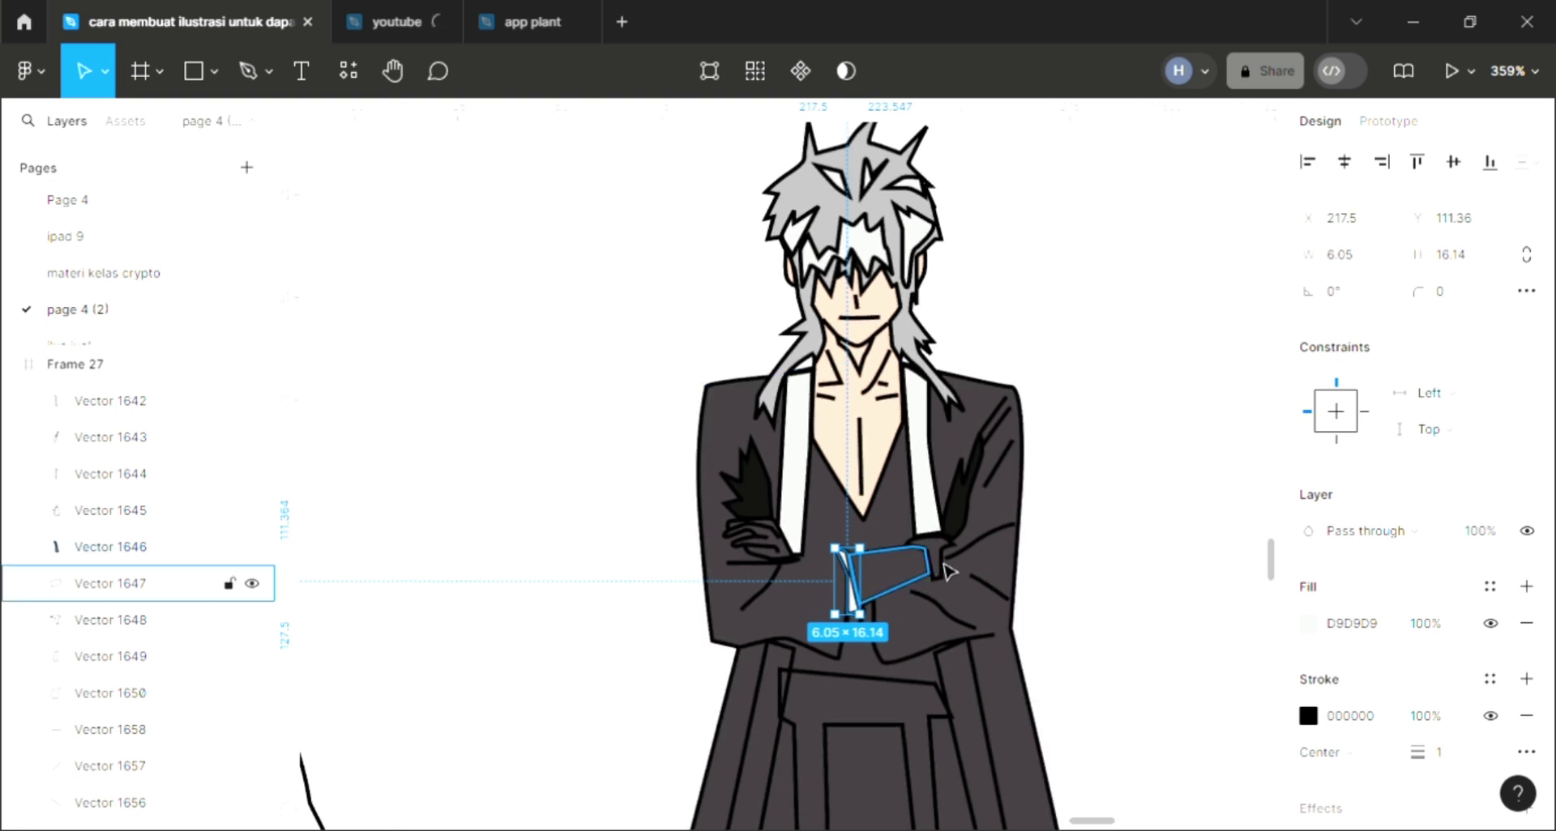
{"action": "left_click", "coordinate": [948, 571]}
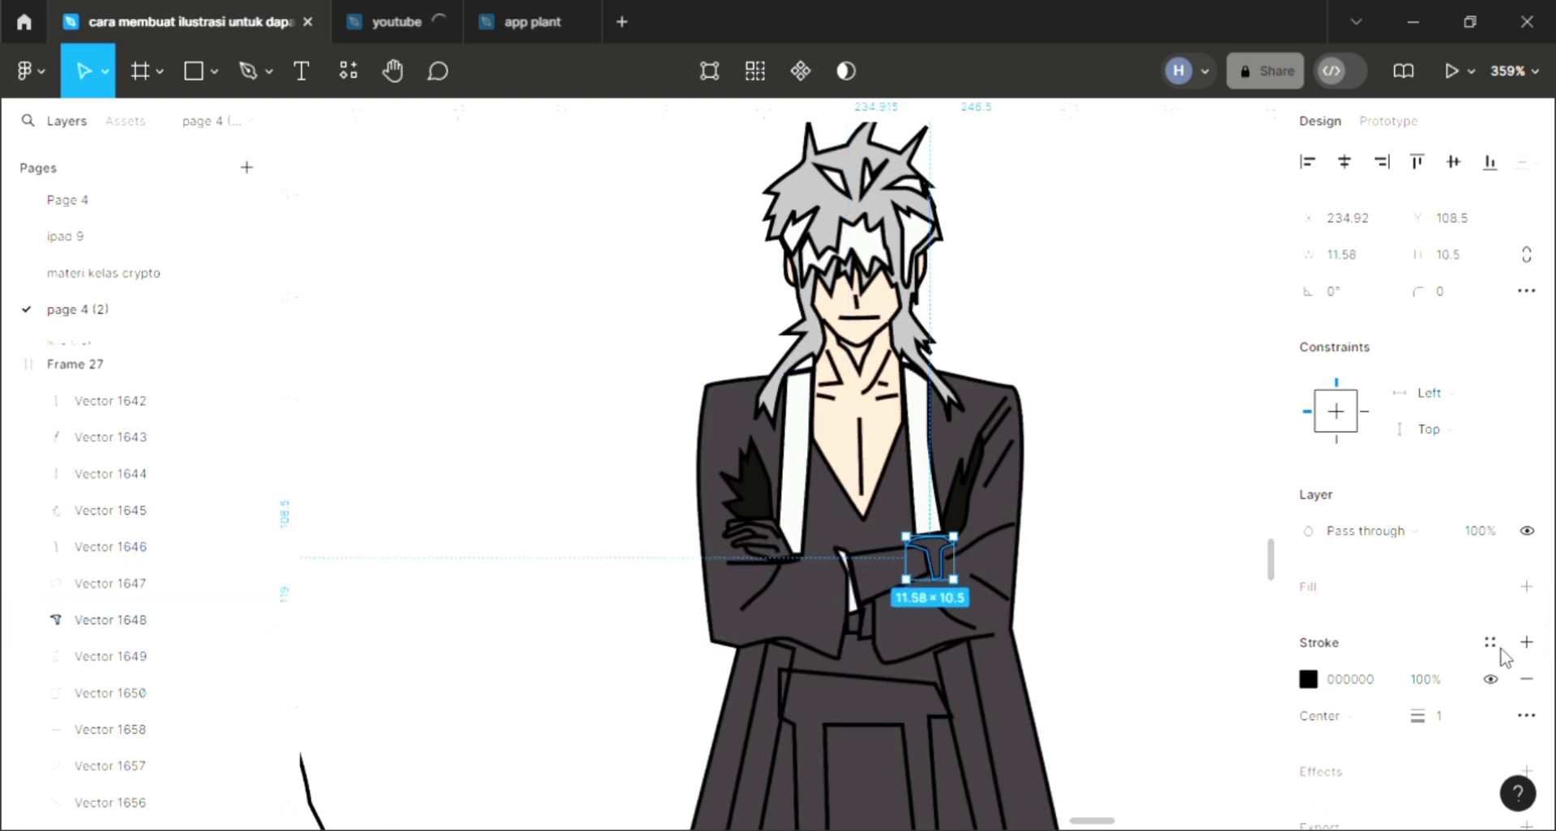
{"action": "left_click", "coordinate": [1527, 586]}
{"action": "scroll", "coordinate": [994, 567], "scroll_direction": "up", "scroll_amount": 3, "text": "ctrl"}
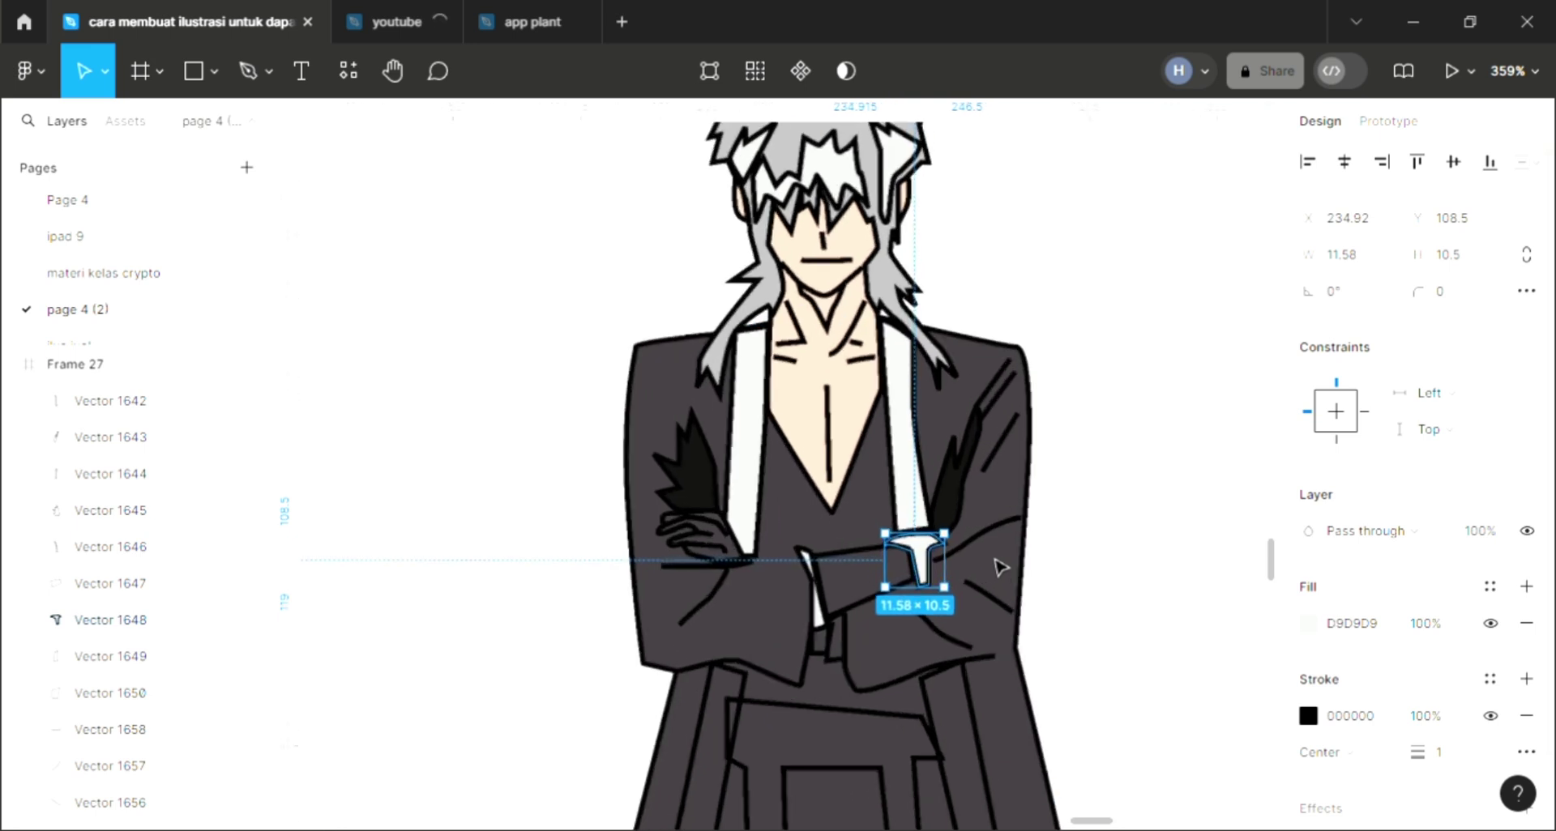
{"action": "left_click", "coordinate": [842, 570]}
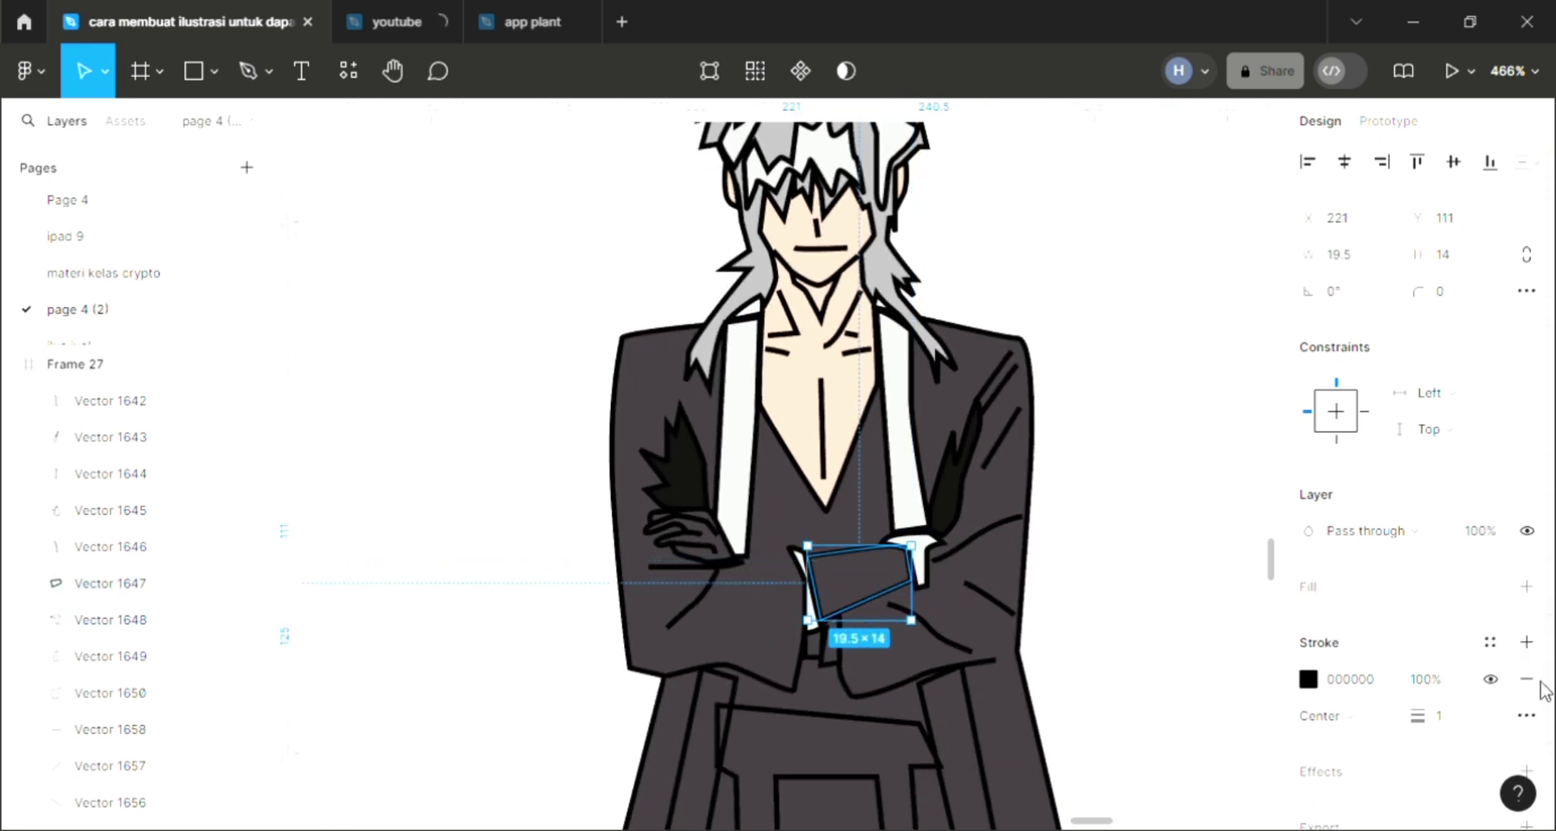
{"action": "left_click", "coordinate": [1527, 586]}
{"action": "scroll", "coordinate": [587, 583], "scroll_direction": "up", "scroll_amount": 1, "text": "ctrl"}
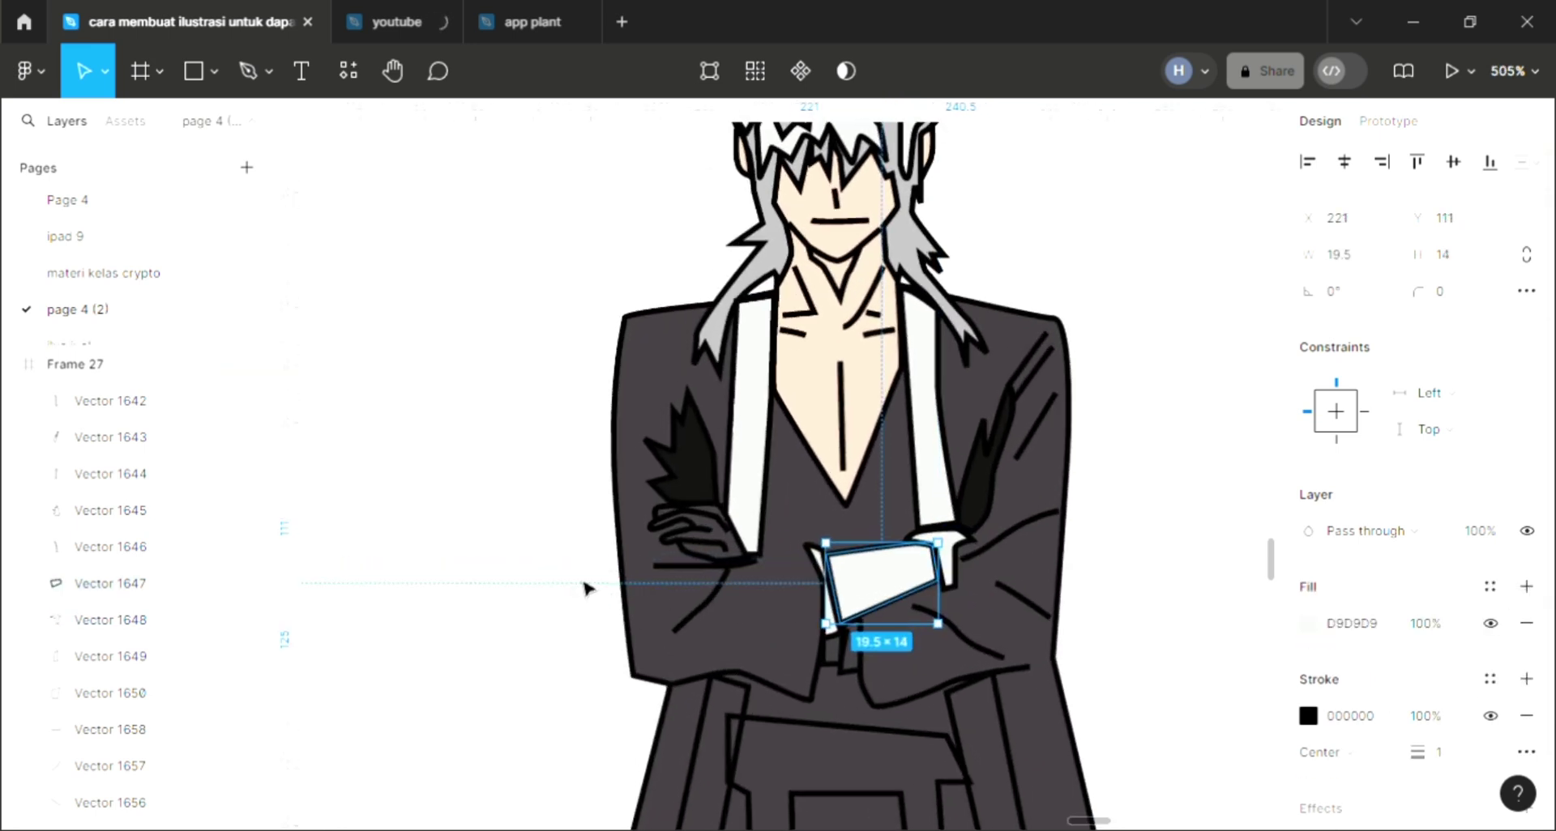
{"action": "key", "text": "i"}
{"action": "left_click", "coordinate": [702, 501]}
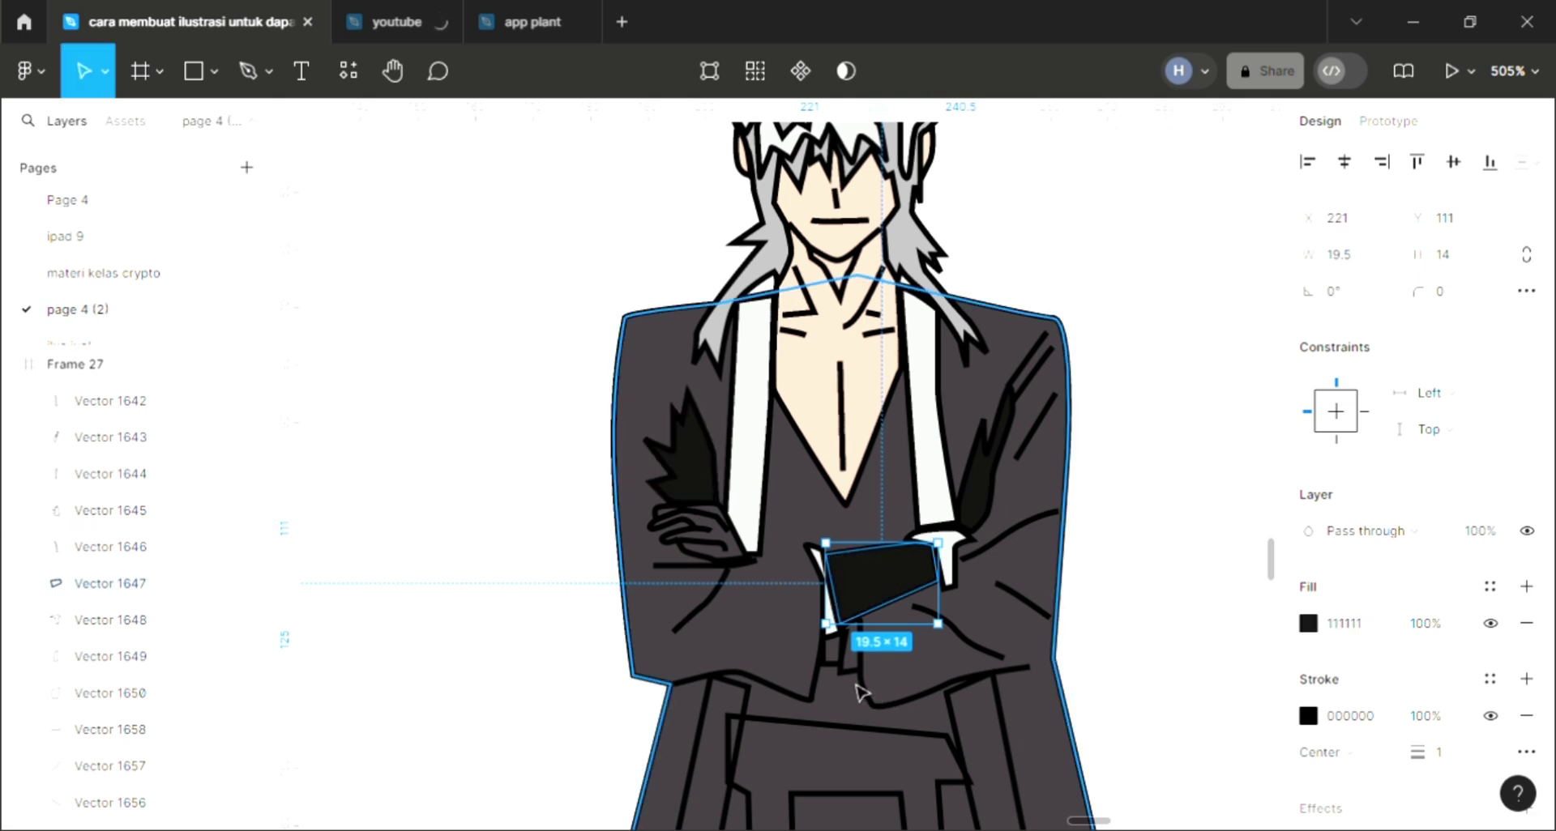
Give the thin strip below the cuff a light fill and the tiny piece 111111
{"action": "left_click", "coordinate": [851, 679]}
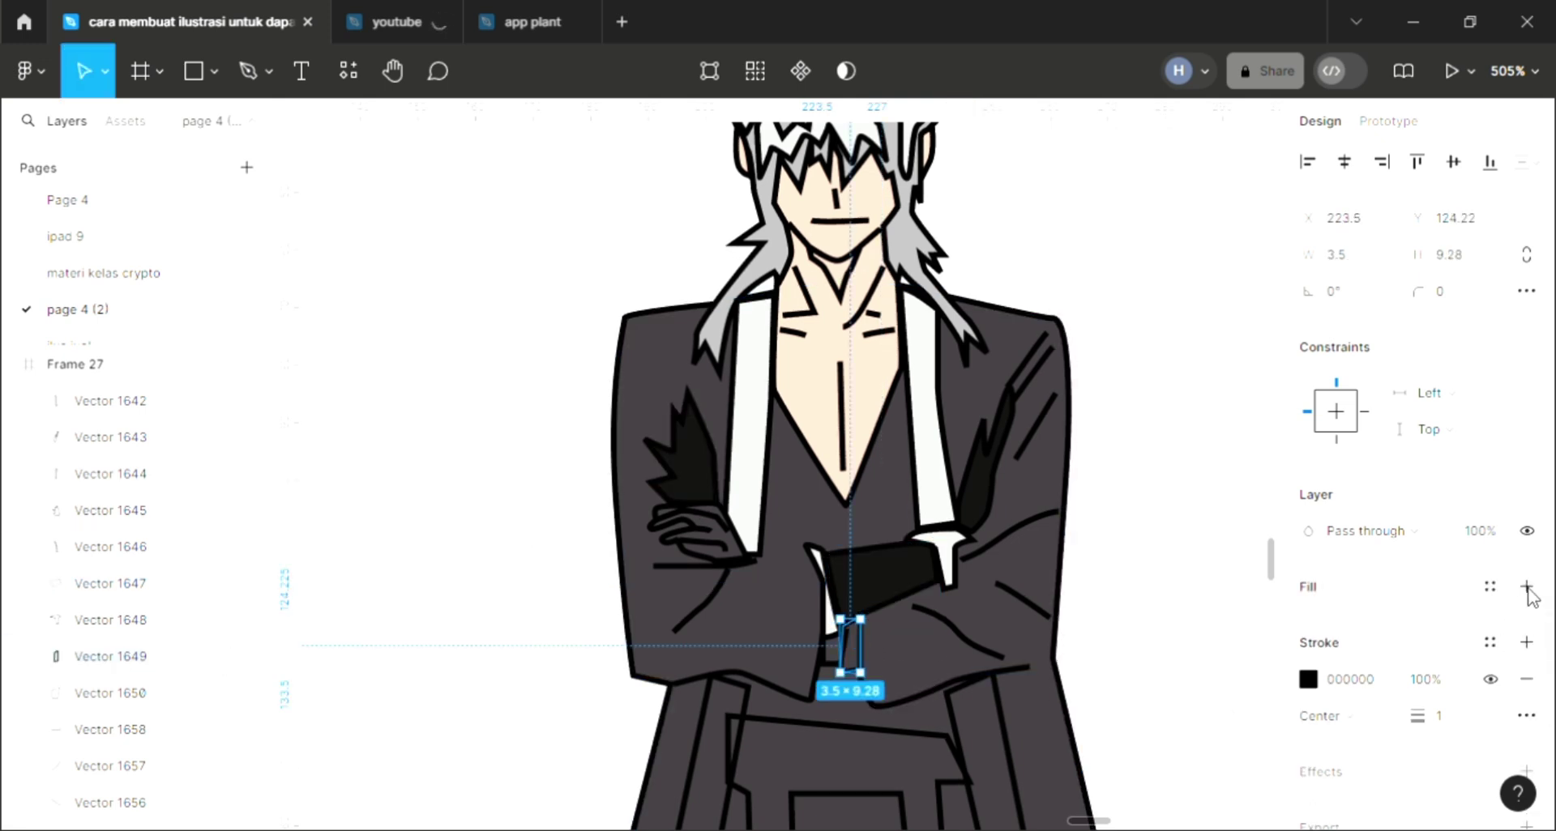
{"action": "left_click", "coordinate": [1527, 586]}
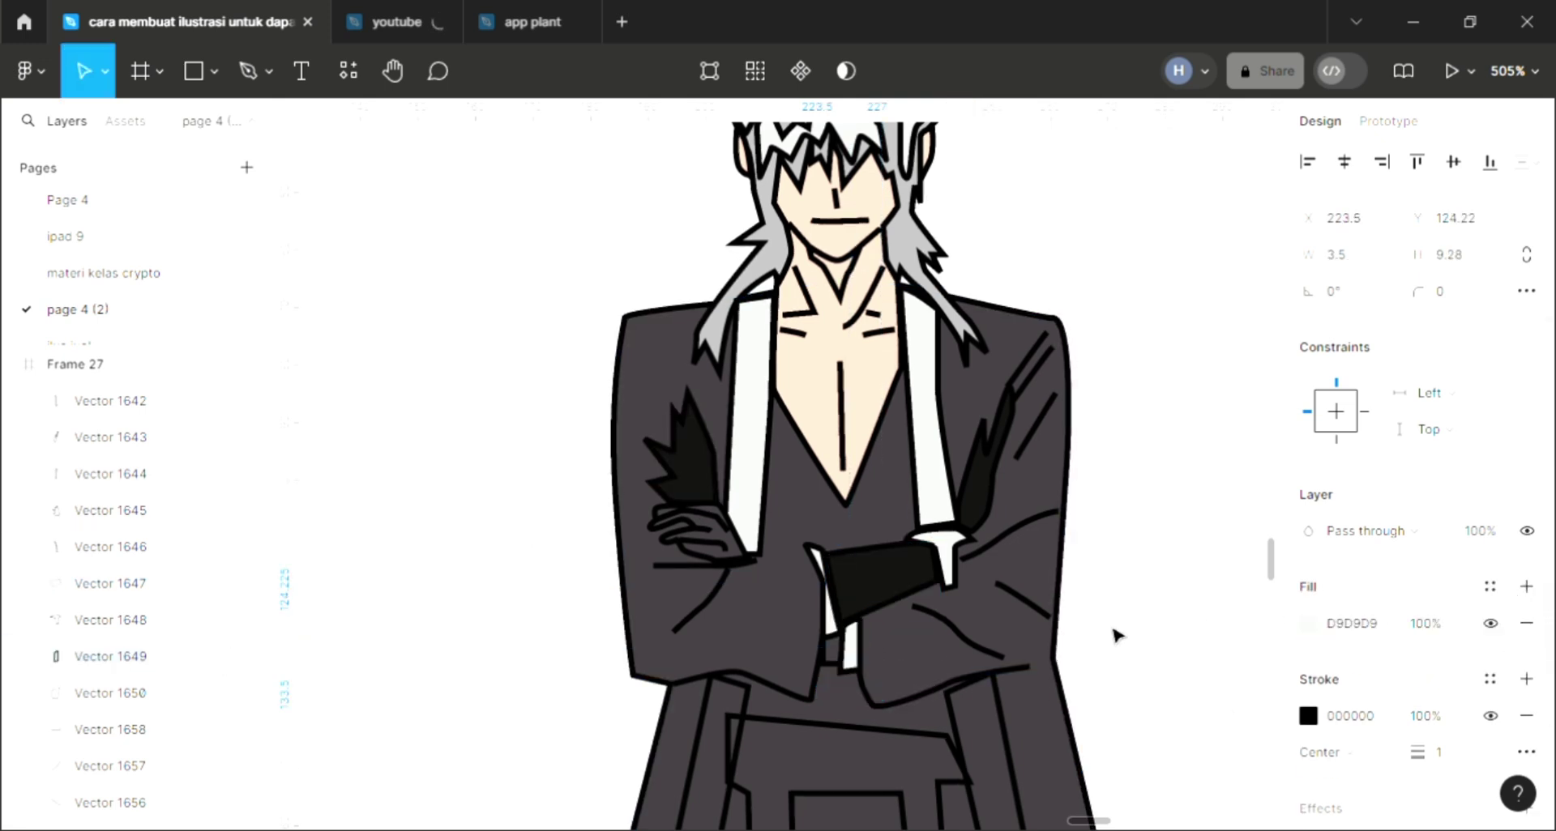
{"action": "left_click", "coordinate": [819, 674]}
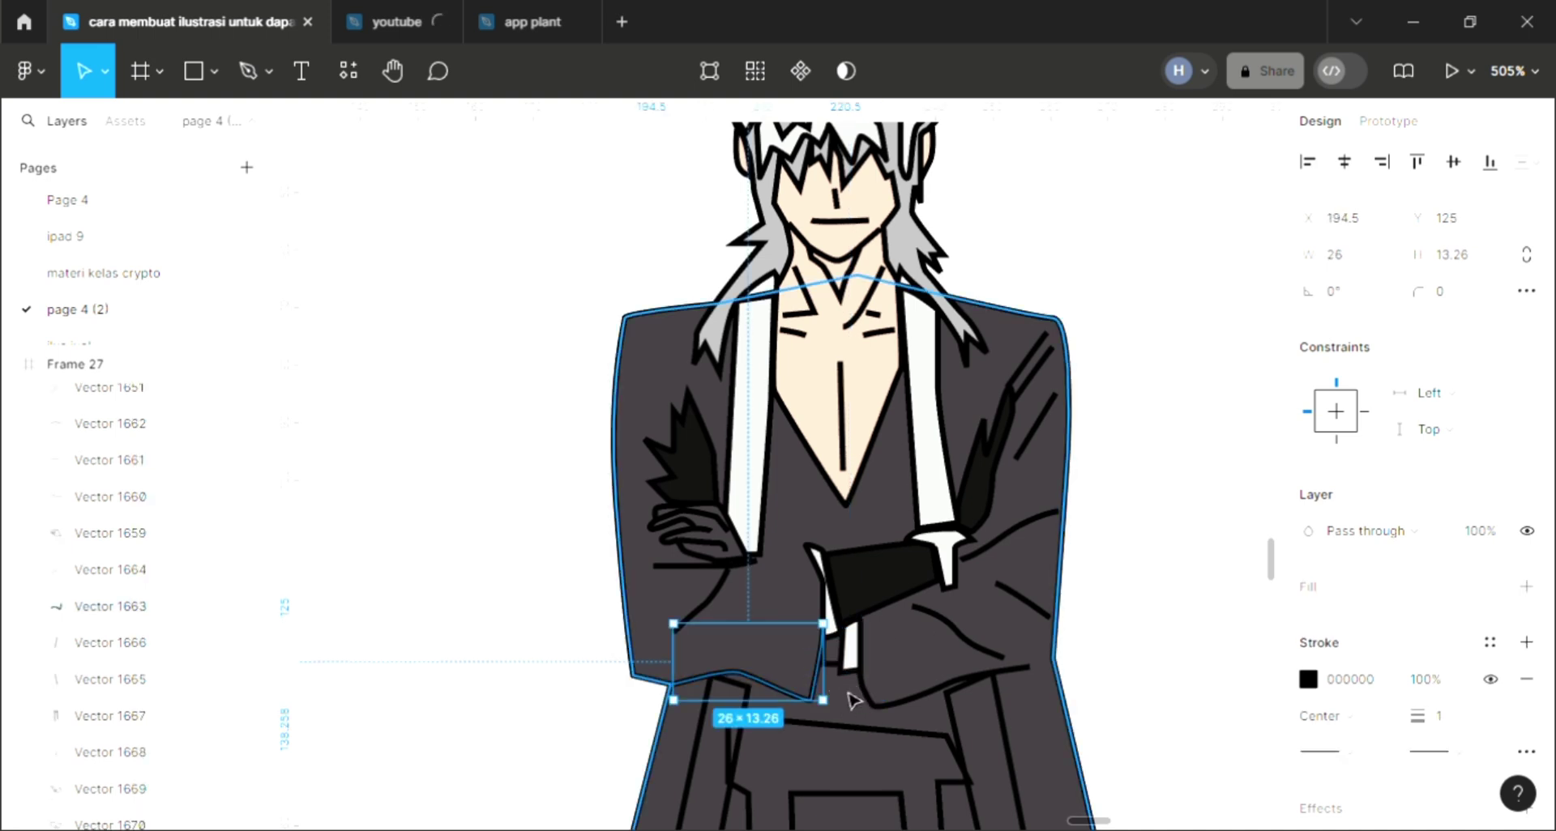
{"action": "left_click", "coordinate": [843, 683]}
{"action": "left_click", "coordinate": [1527, 623]}
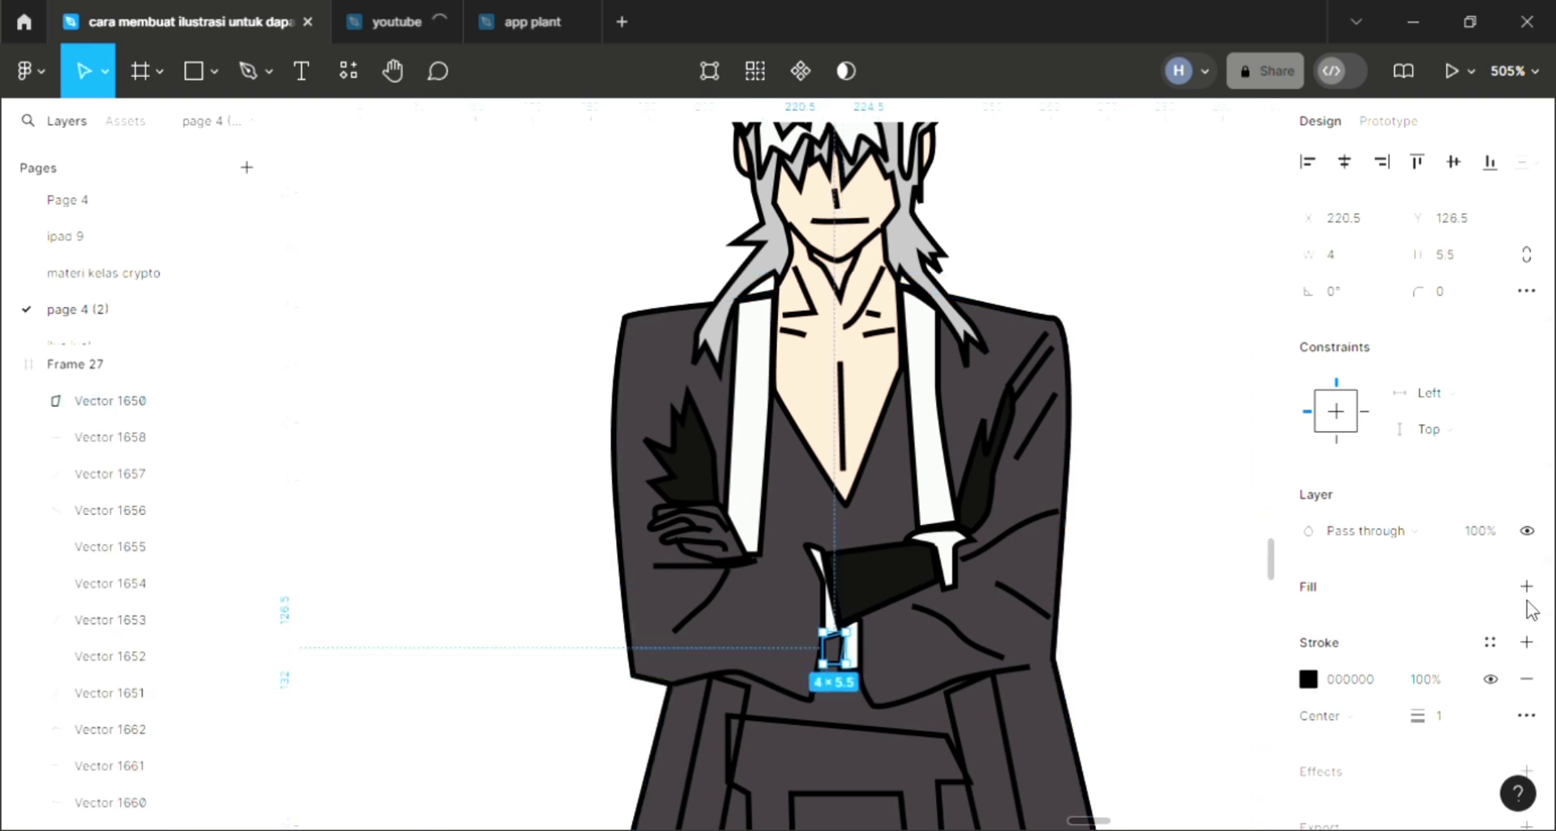
{"action": "key", "text": "ctrl+z"}
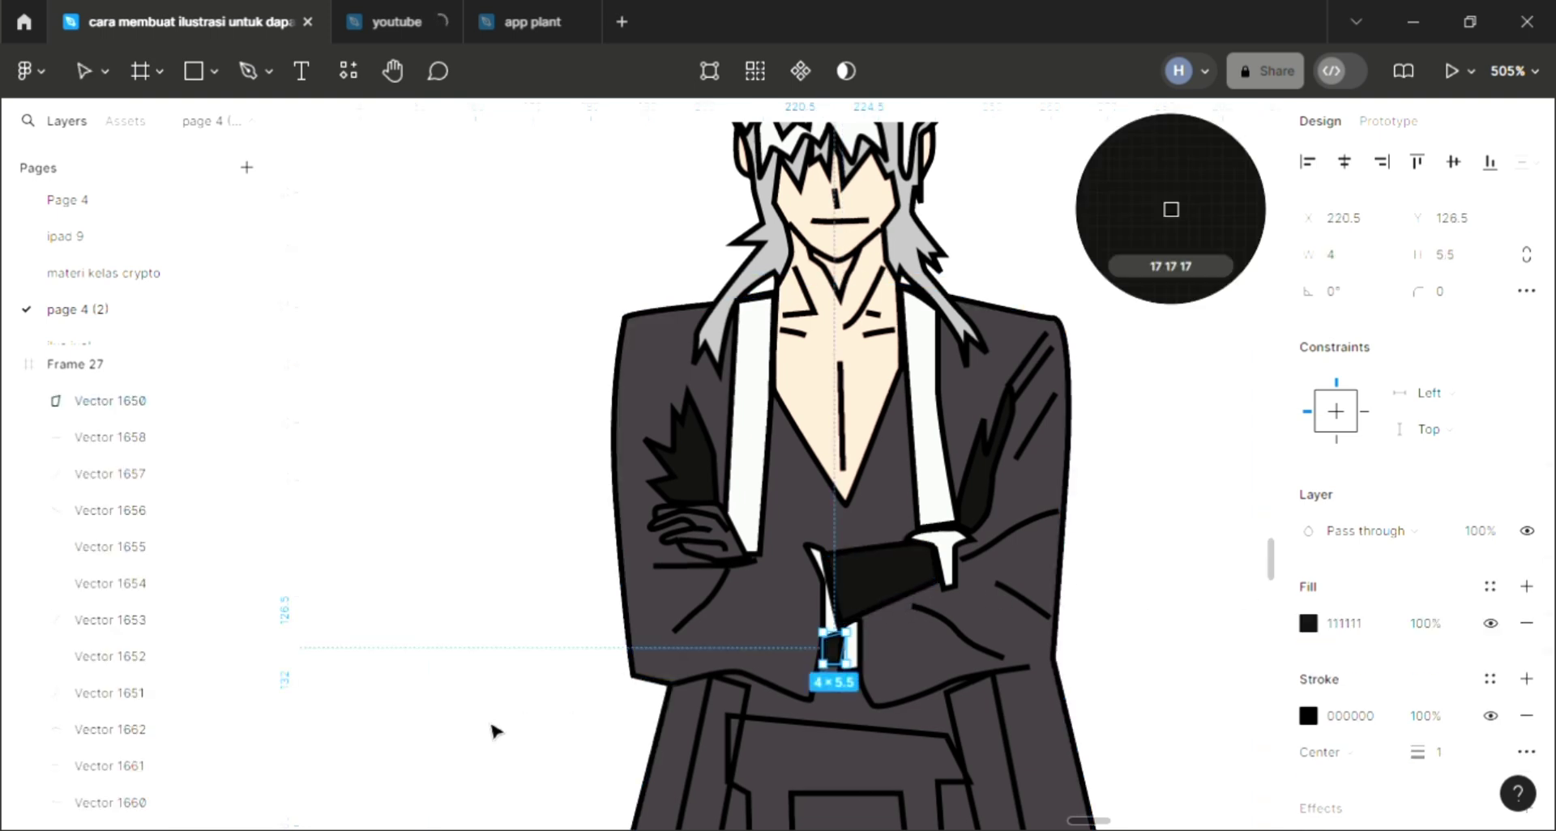
{"action": "key", "text": "Escape"}
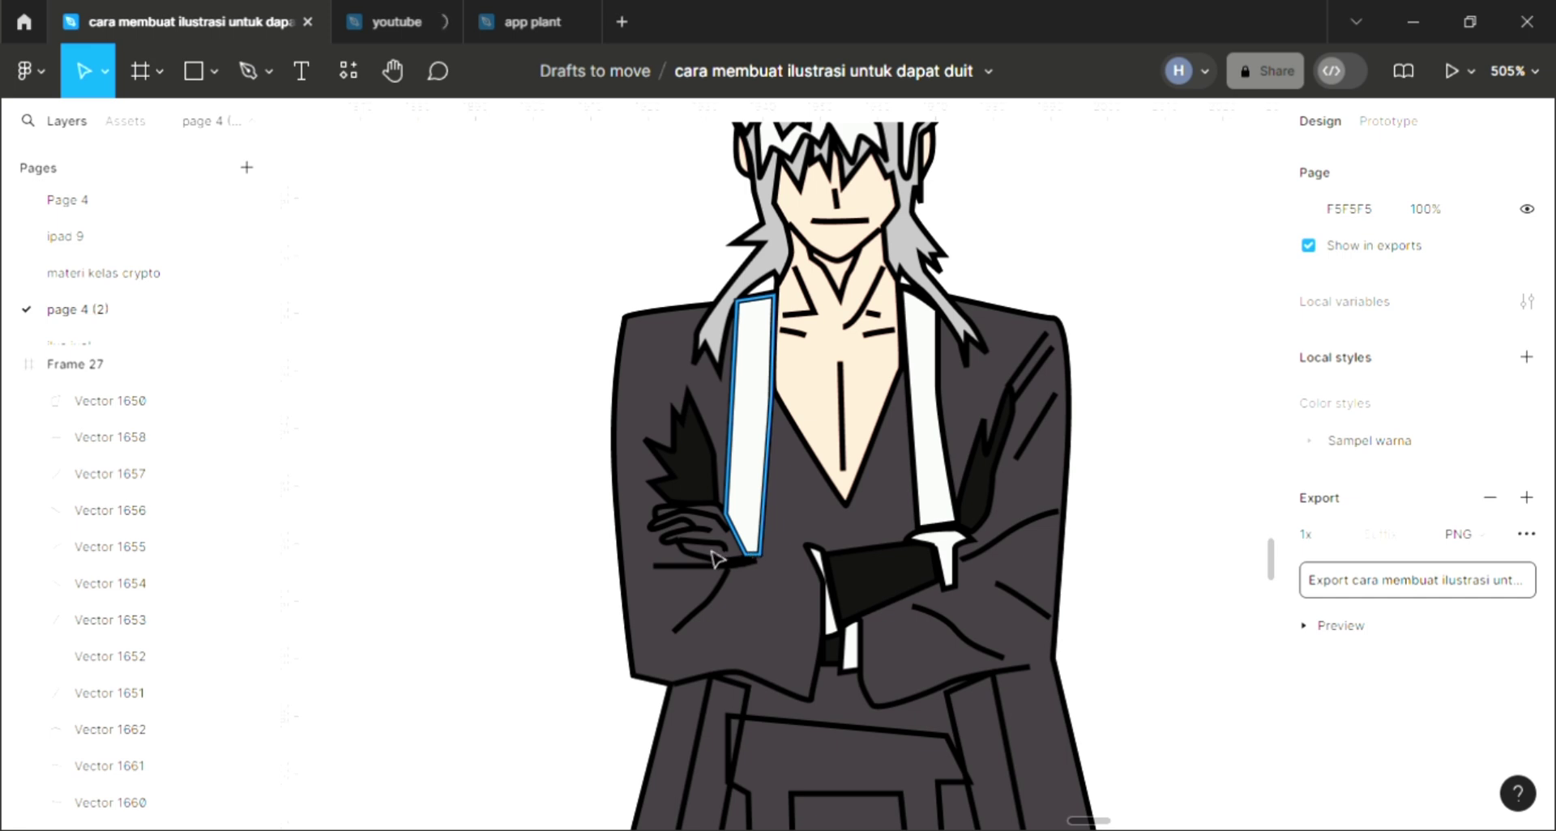
Eyedrop the chest's F4CFBB skin tone into the left hand
{"action": "left_click", "coordinate": [697, 530]}
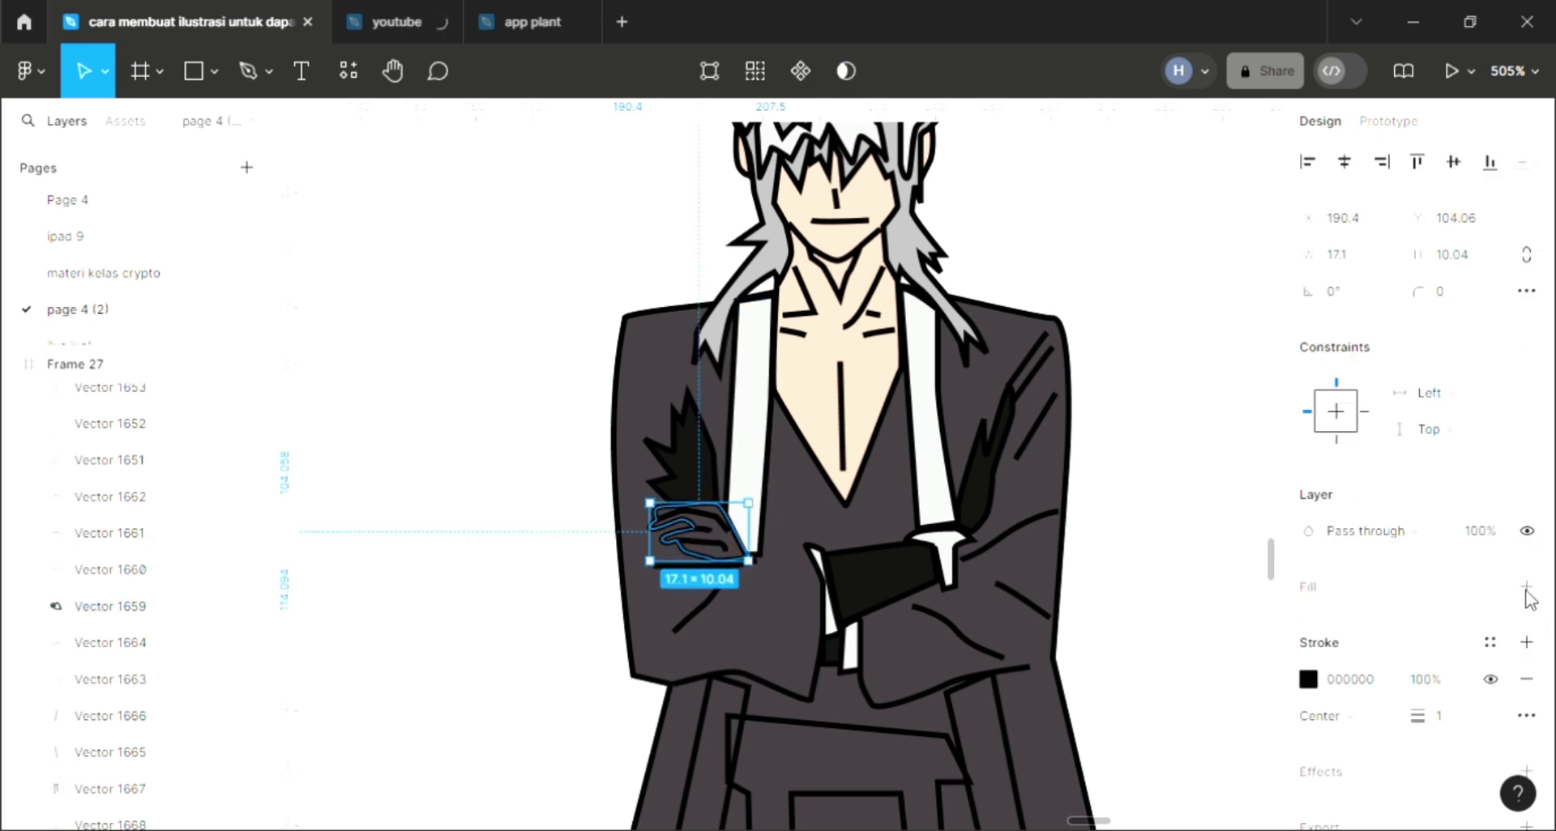
{"action": "left_click", "coordinate": [1526, 586]}
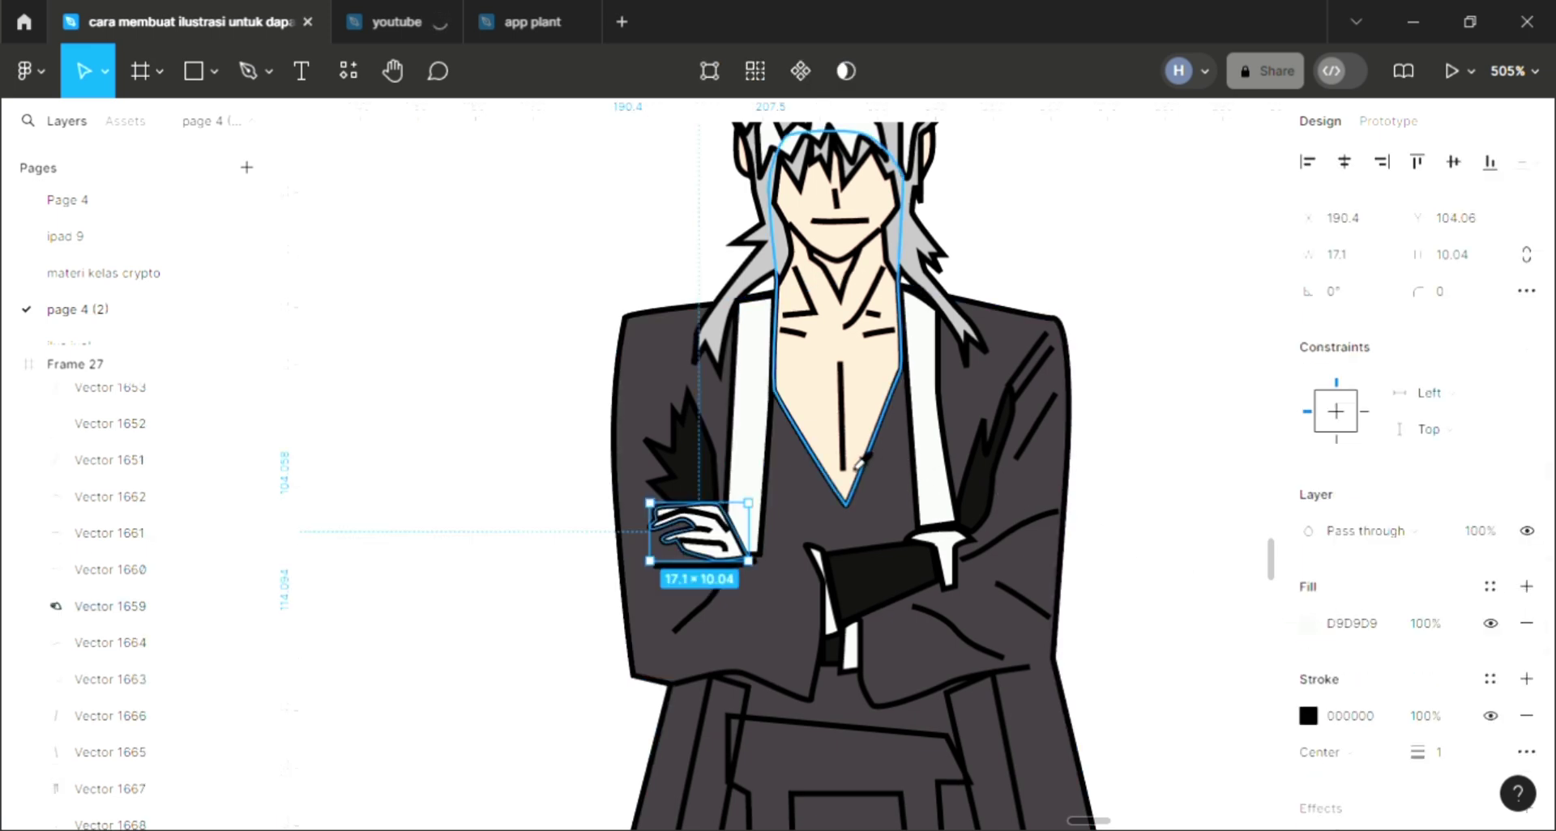
{"action": "key", "text": "i"}
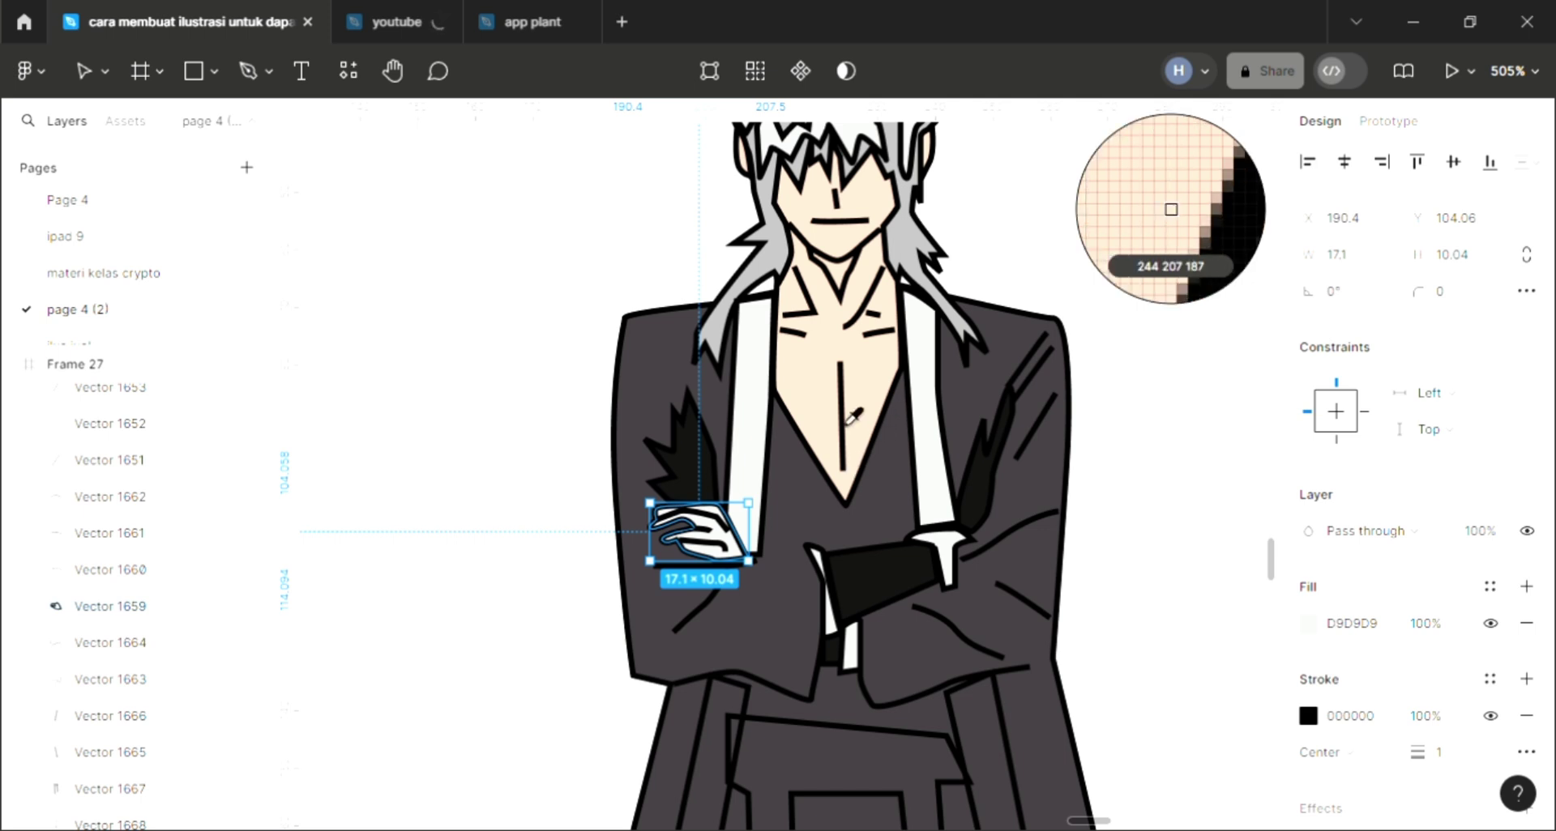
{"action": "left_click", "coordinate": [874, 397]}
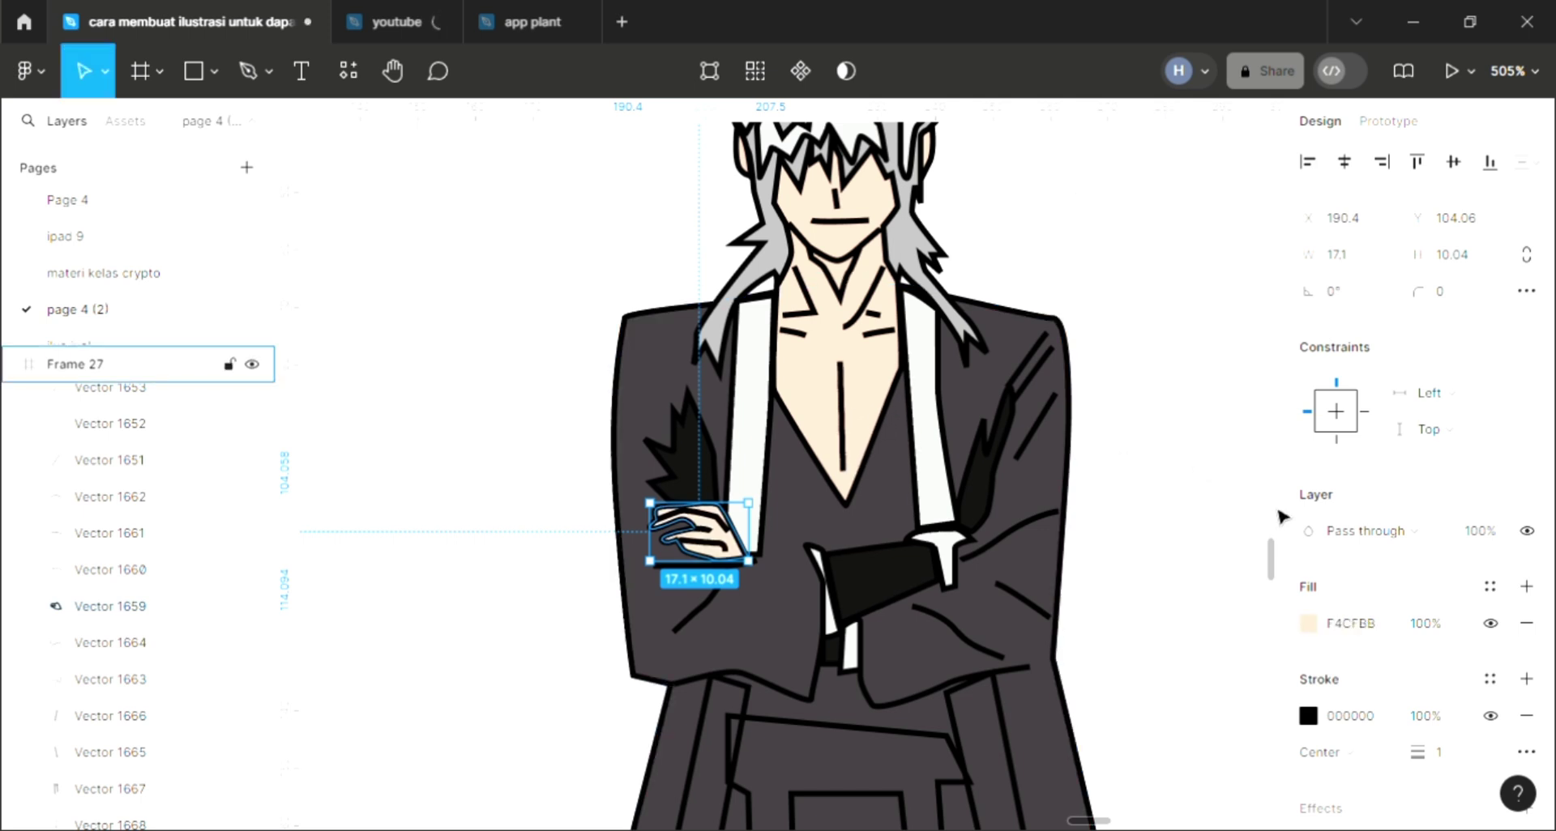
{"action": "scroll", "coordinate": [1228, 470], "scroll_direction": "down", "scroll_amount": 1}
{"action": "left_click", "coordinate": [1102, 603]}
Give the long front coat strips, Vector 1666 and Vector 1665, a light D9D9D9 fill
{"action": "scroll", "coordinate": [1086, 612], "scroll_direction": "down", "scroll_amount": 2}
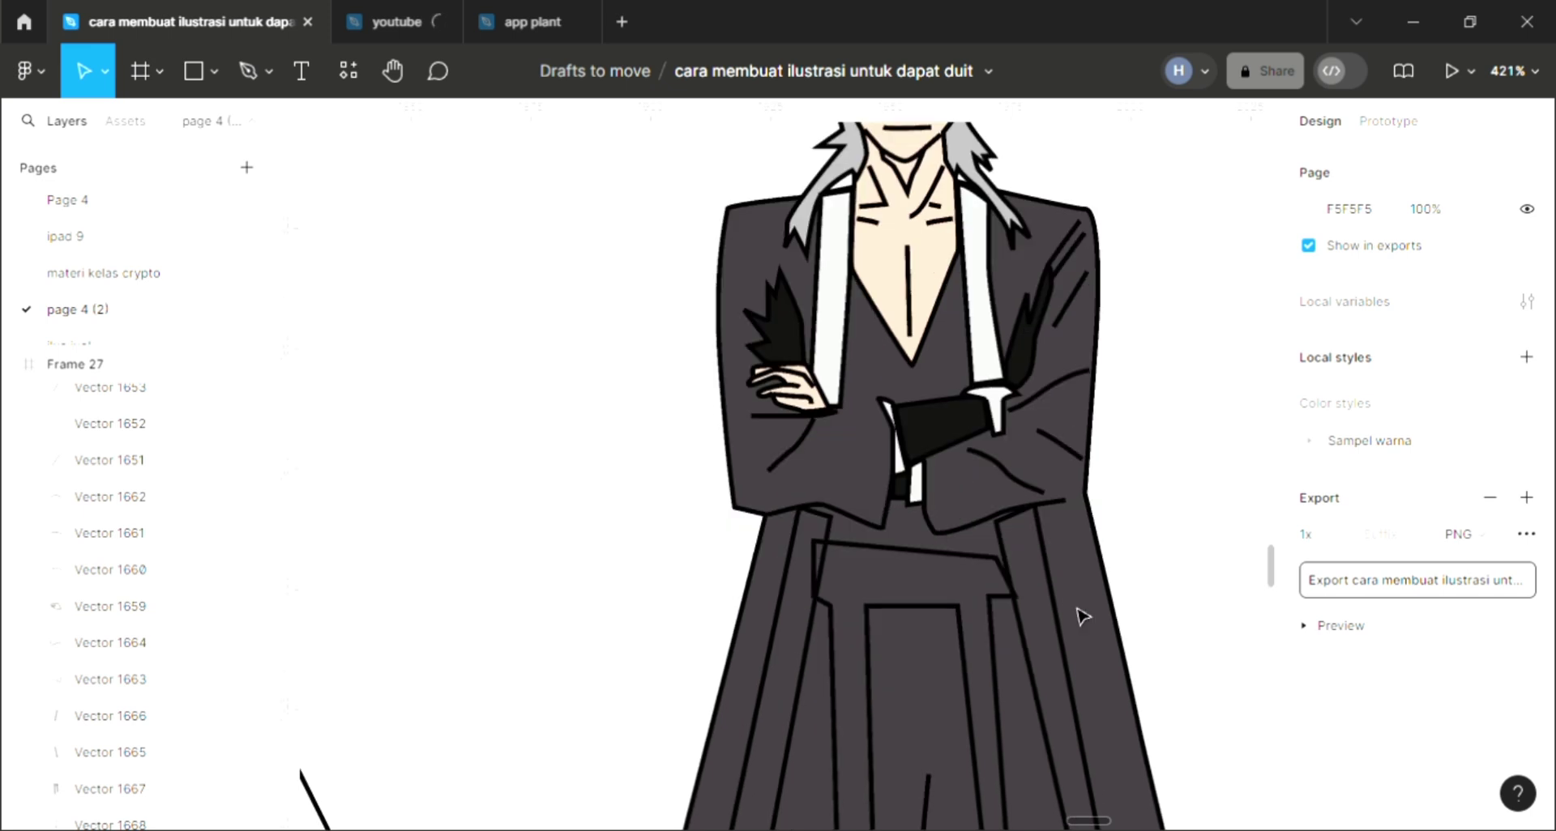
{"action": "scroll", "coordinate": [1070, 608], "scroll_direction": "down", "scroll_amount": 1}
{"action": "scroll", "coordinate": [867, 679], "scroll_direction": "down", "scroll_amount": 1}
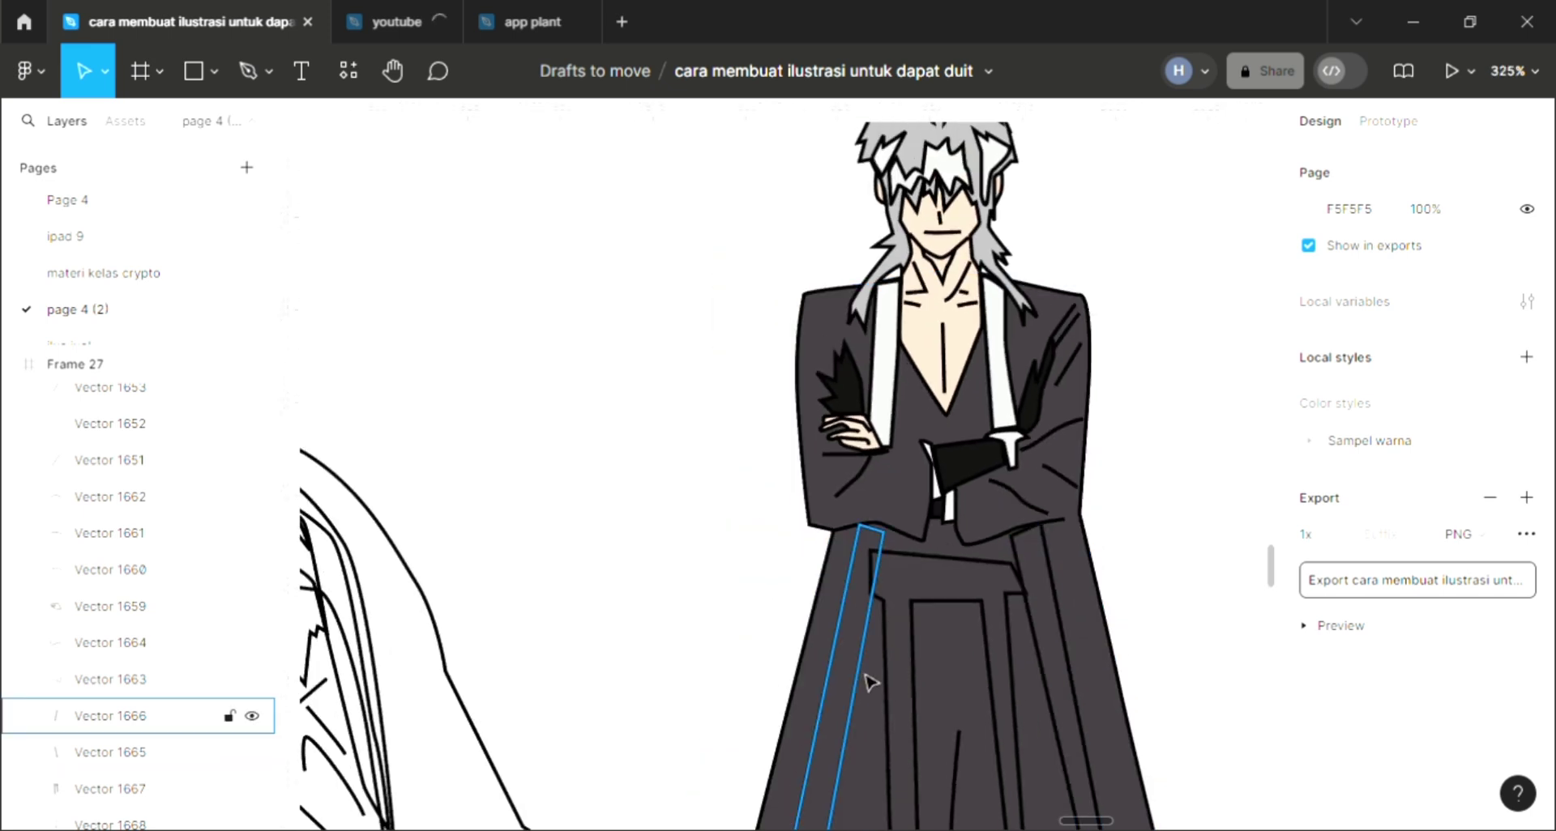
{"action": "left_click", "coordinate": [855, 689]}
{"action": "left_click", "coordinate": [1528, 588]}
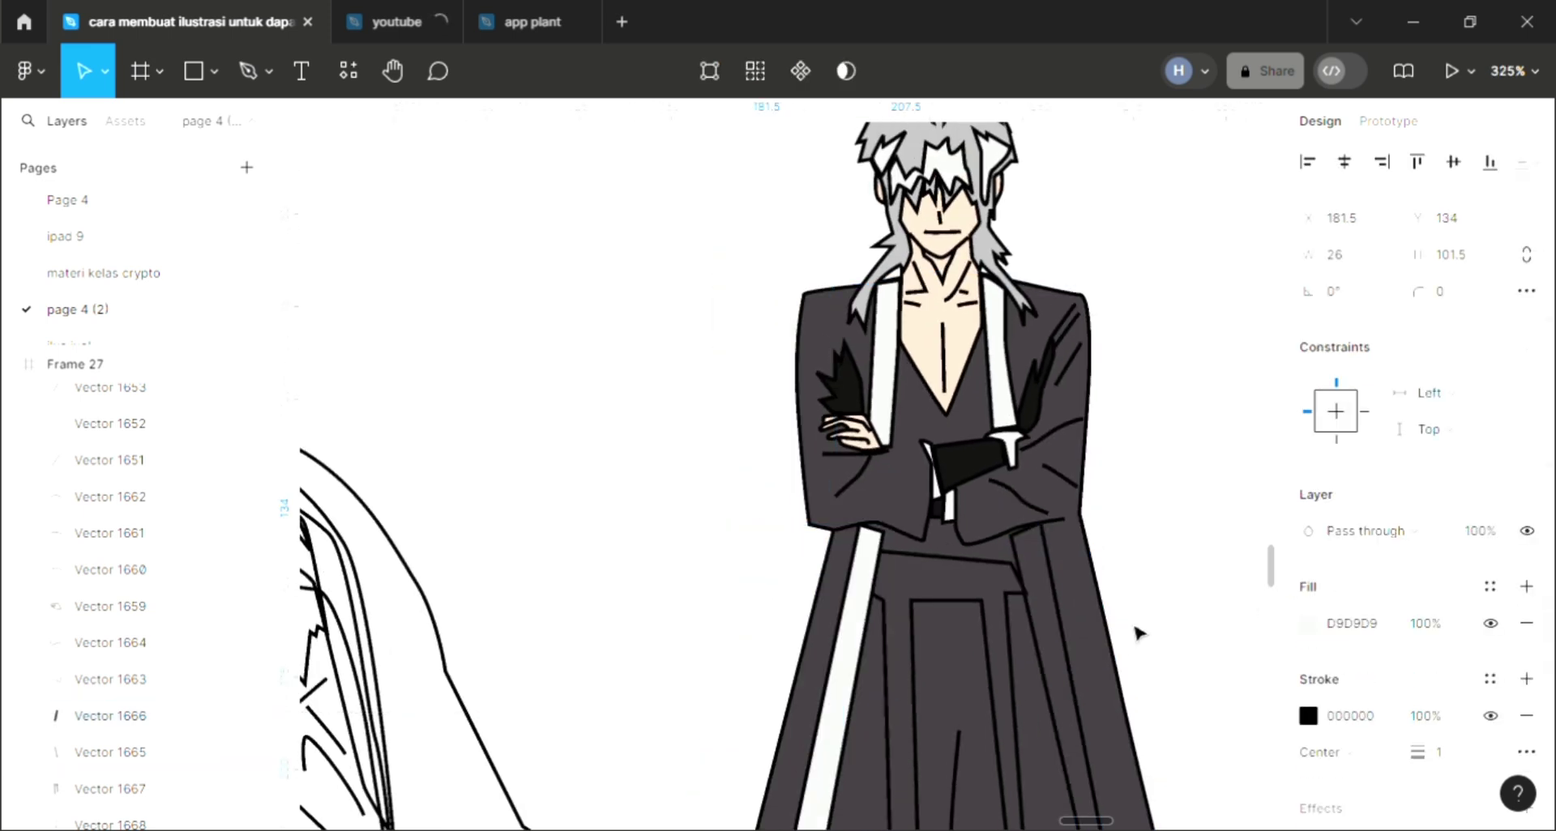
{"action": "scroll", "coordinate": [1035, 640], "scroll_direction": "down", "scroll_amount": 2}
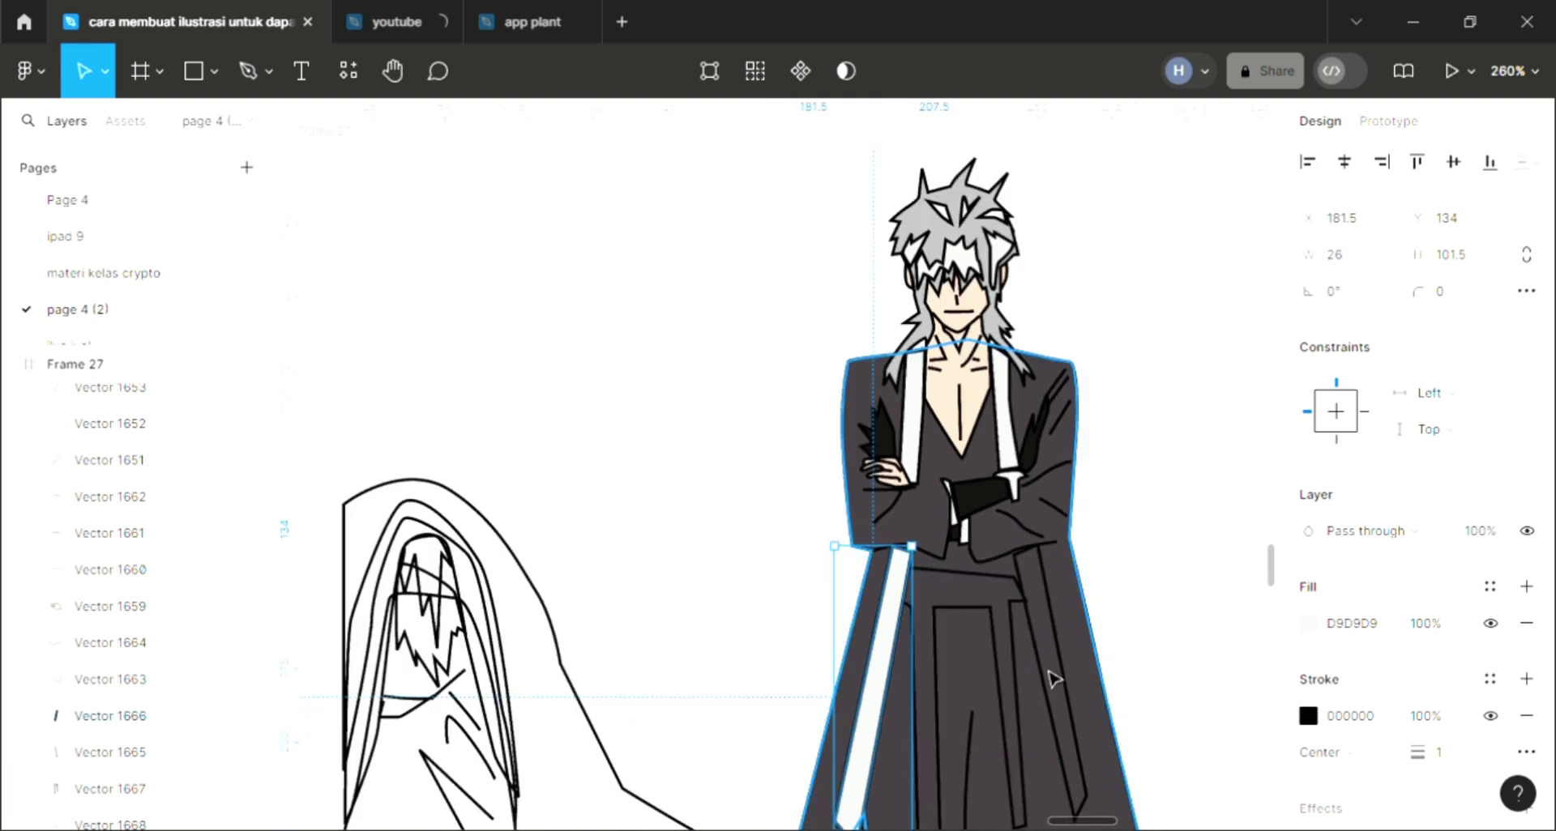
{"action": "left_click", "coordinate": [1050, 681]}
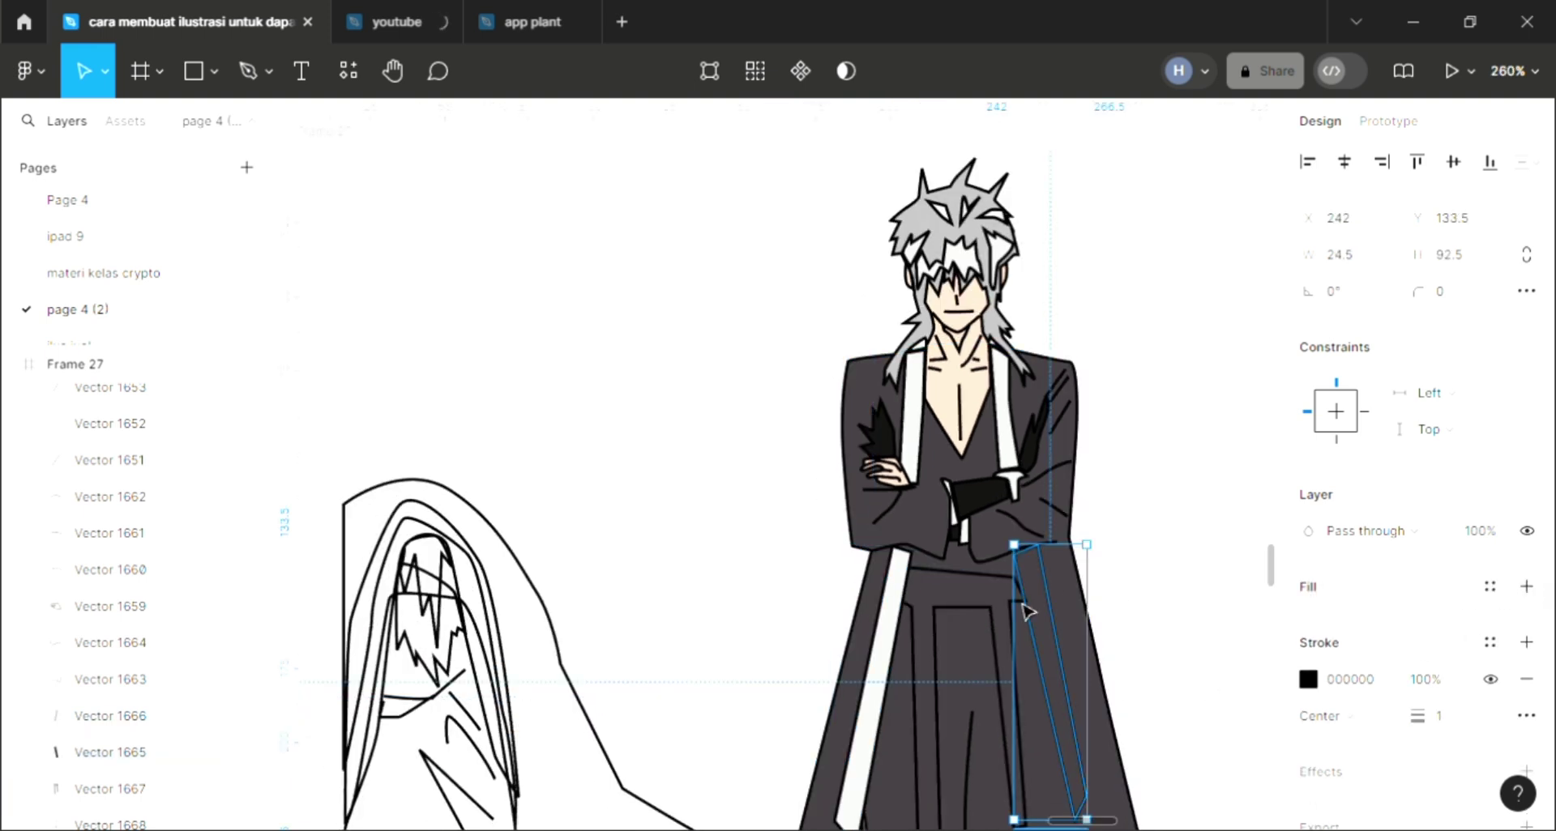
{"action": "scroll", "coordinate": [955, 642], "scroll_direction": "down", "scroll_amount": 3}
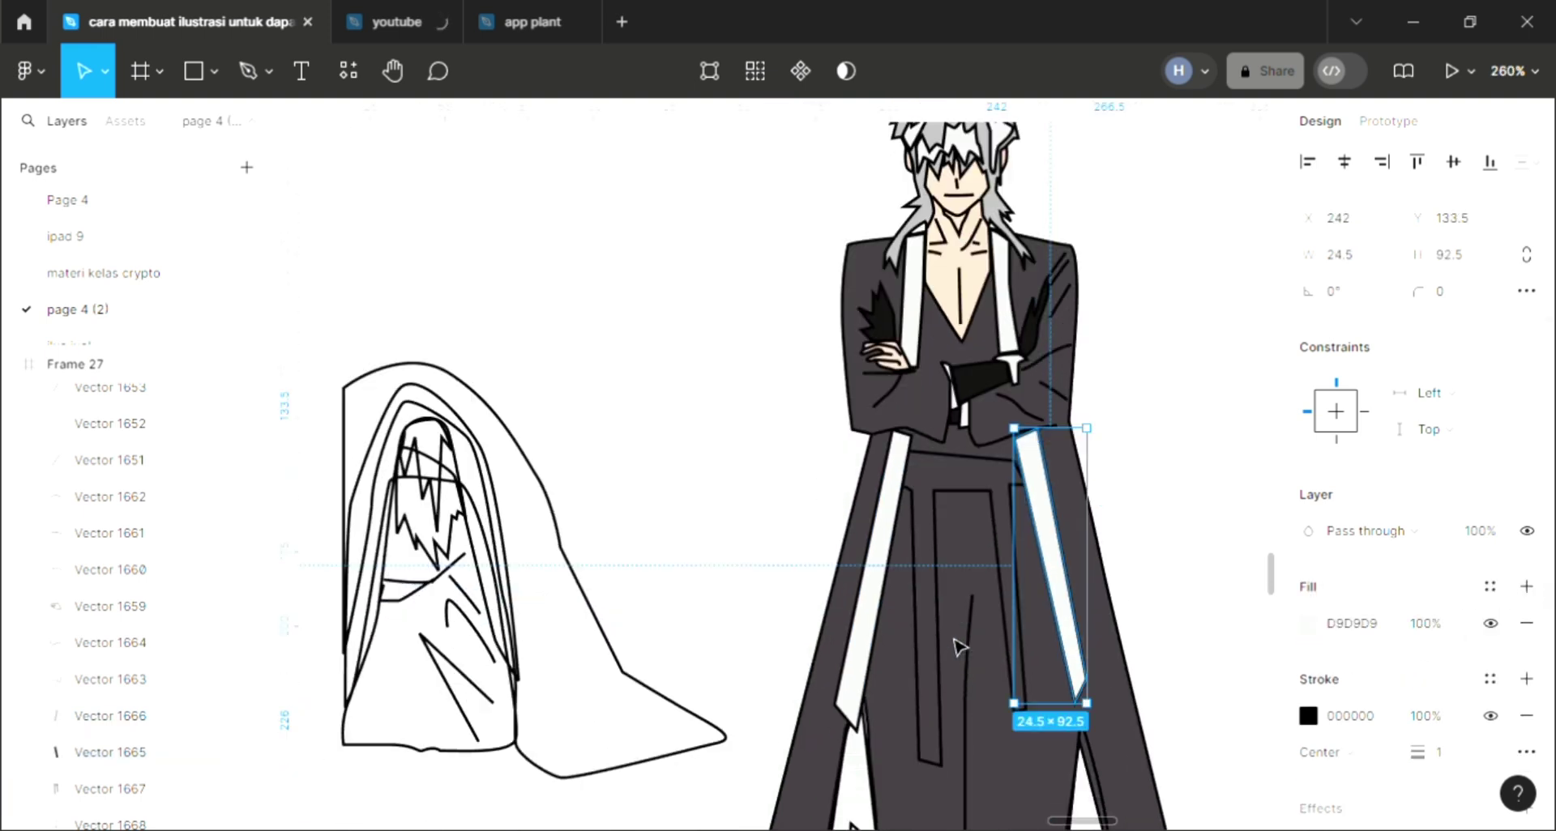
{"action": "left_click", "coordinate": [932, 557]}
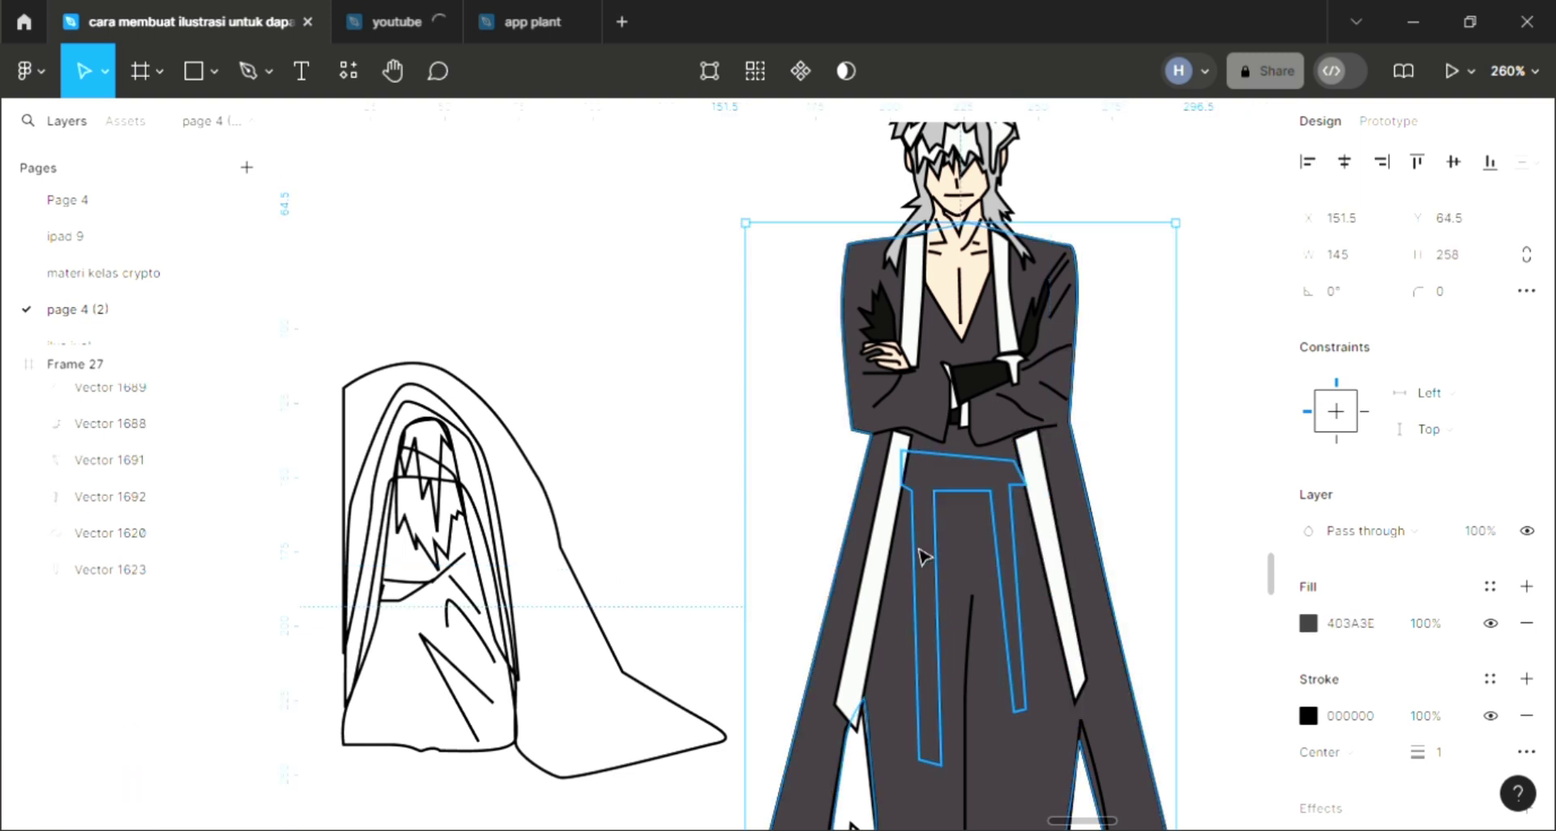
Fill the sash below the arms with the deep red sampled from the red swatch
{"action": "left_click", "coordinate": [1526, 586]}
{"action": "scroll", "coordinate": [1042, 636], "scroll_direction": "down", "scroll_amount": 2}
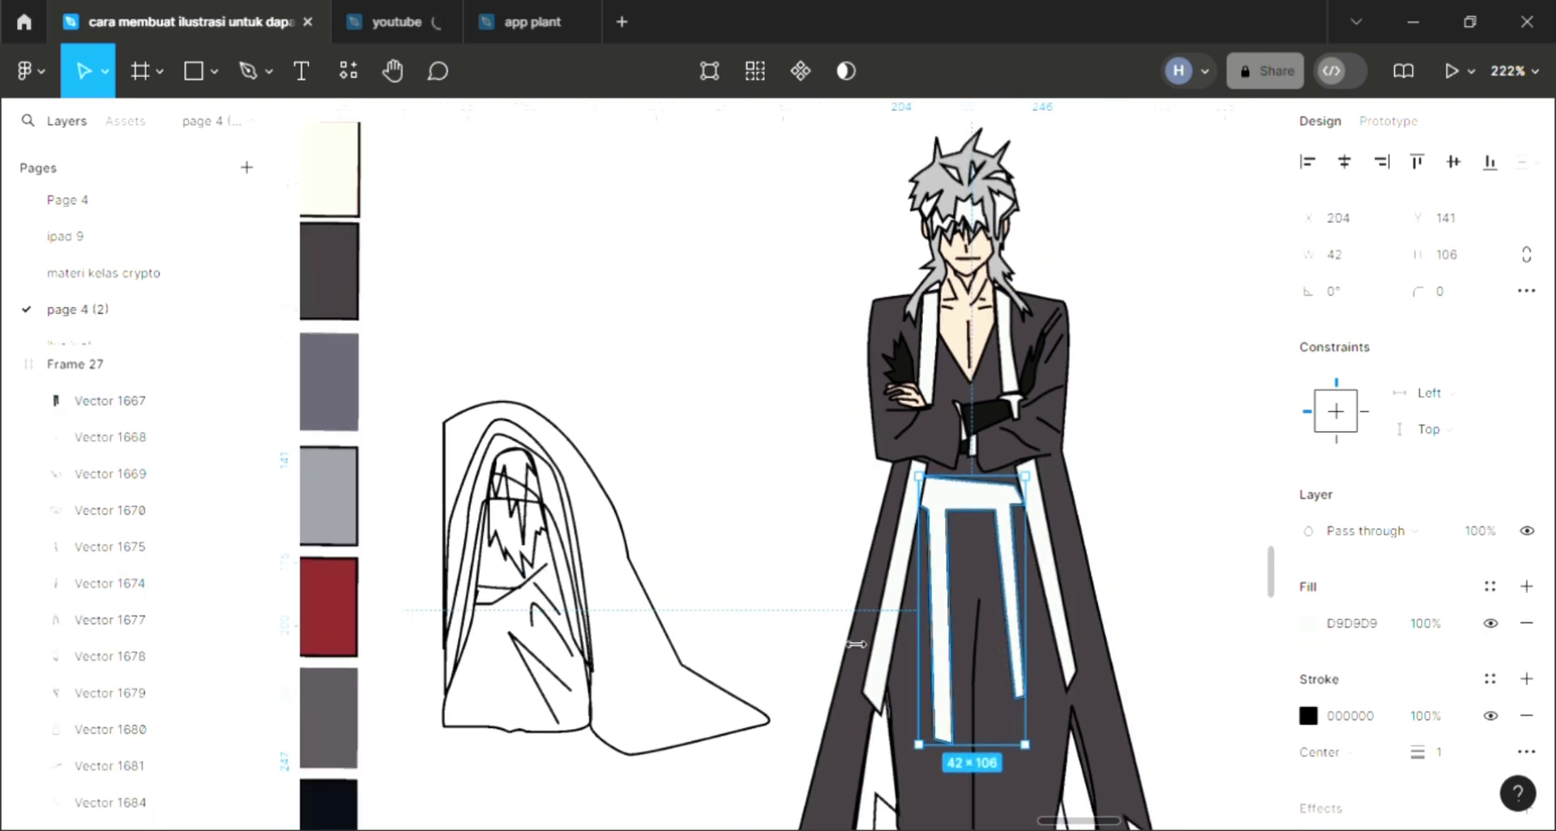
{"action": "key", "text": "i"}
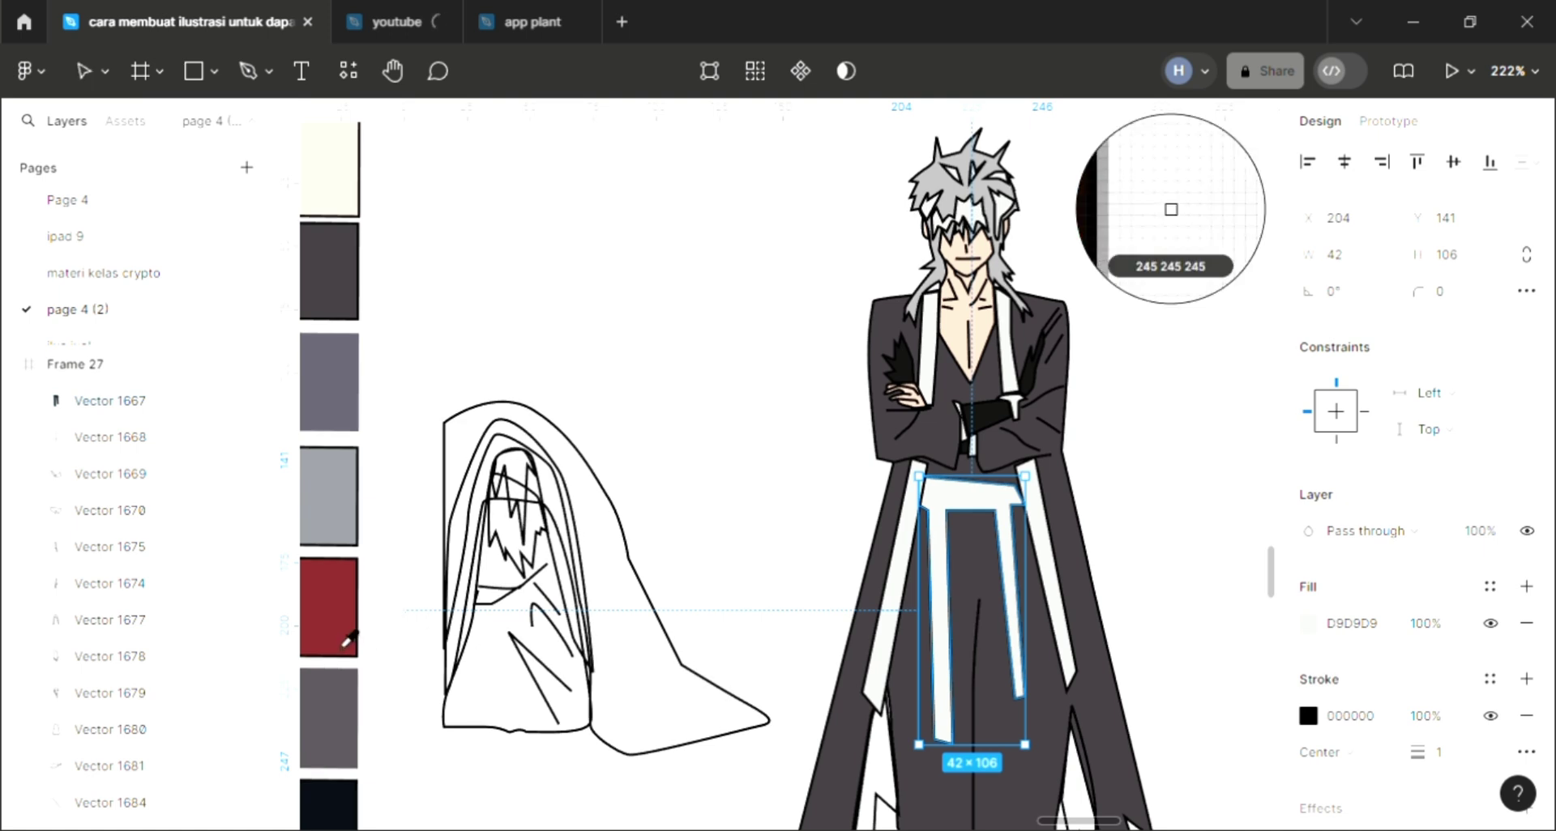
{"action": "left_click", "coordinate": [328, 616]}
{"action": "key", "text": "Escape"}
{"action": "scroll", "coordinate": [899, 642], "scroll_direction": "down", "scroll_amount": 1}
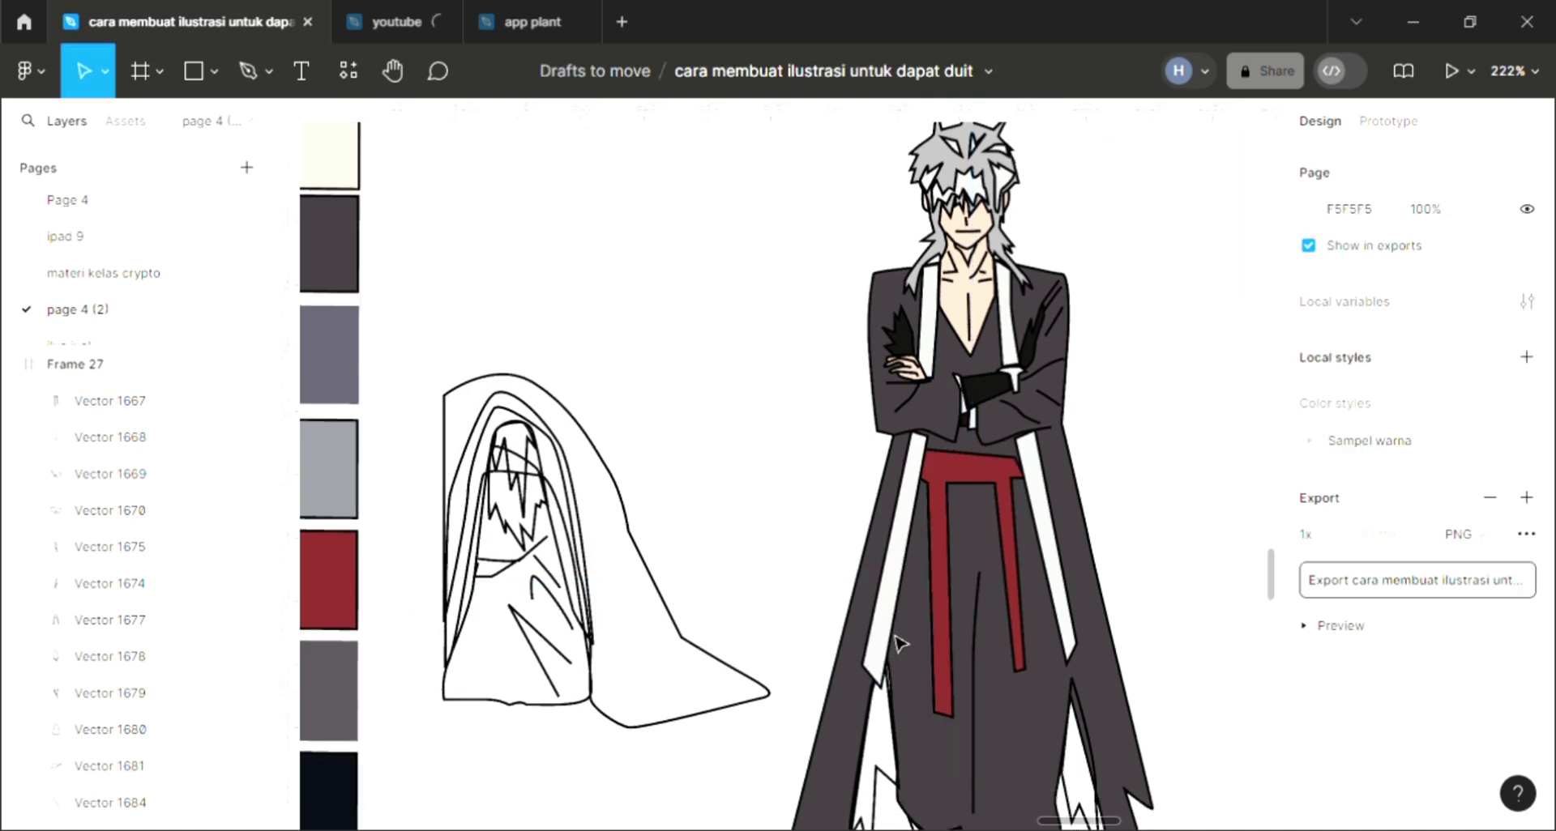
{"action": "scroll", "coordinate": [899, 642], "scroll_direction": "down", "scroll_amount": 2}
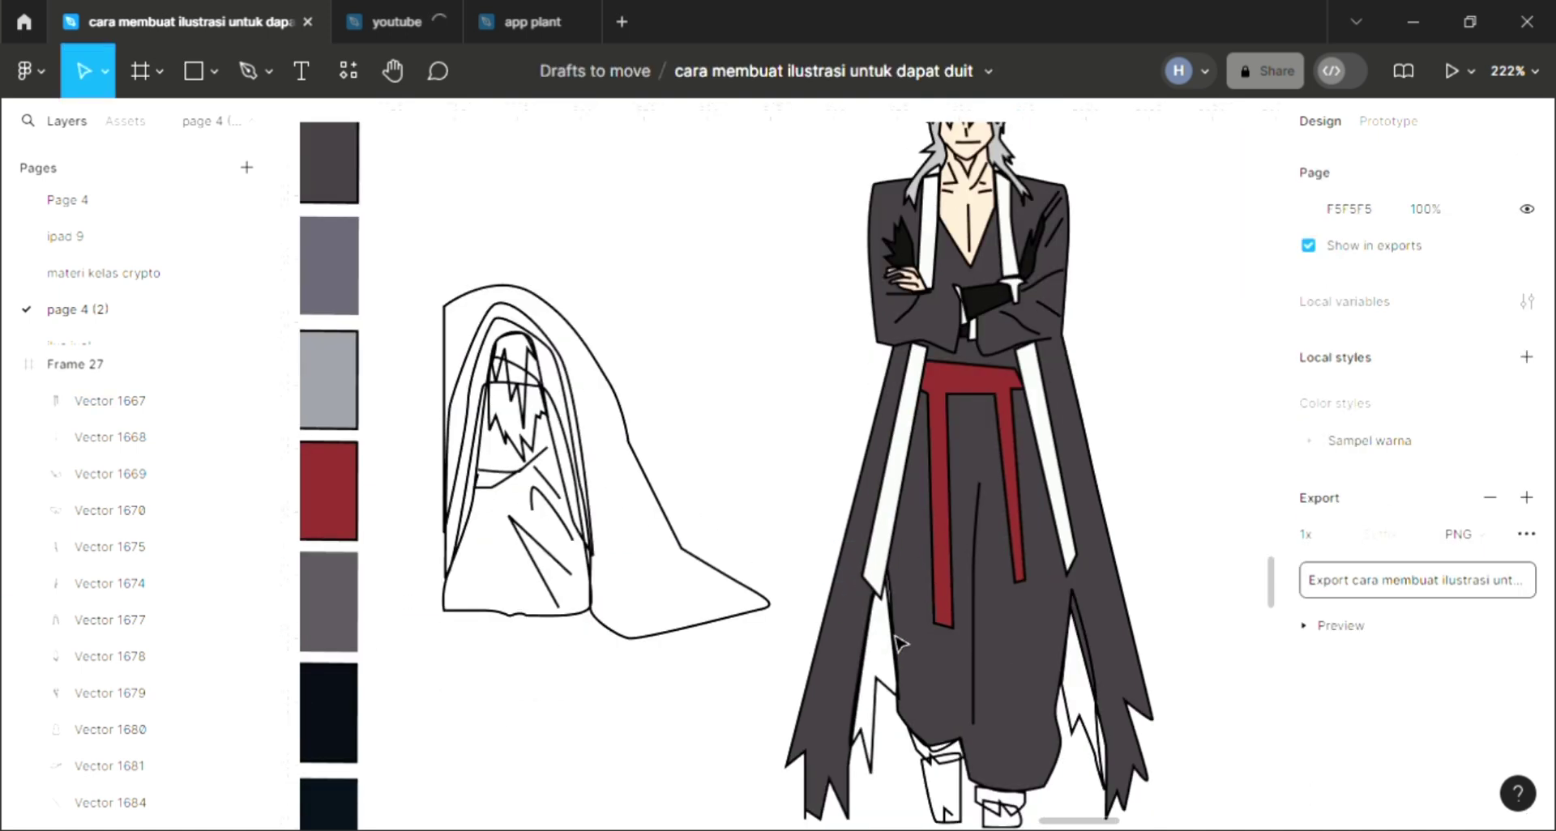
Fill the left jagged coat-tail shape with dark 111111 sampled from the drawing
{"action": "left_click", "coordinate": [886, 707]}
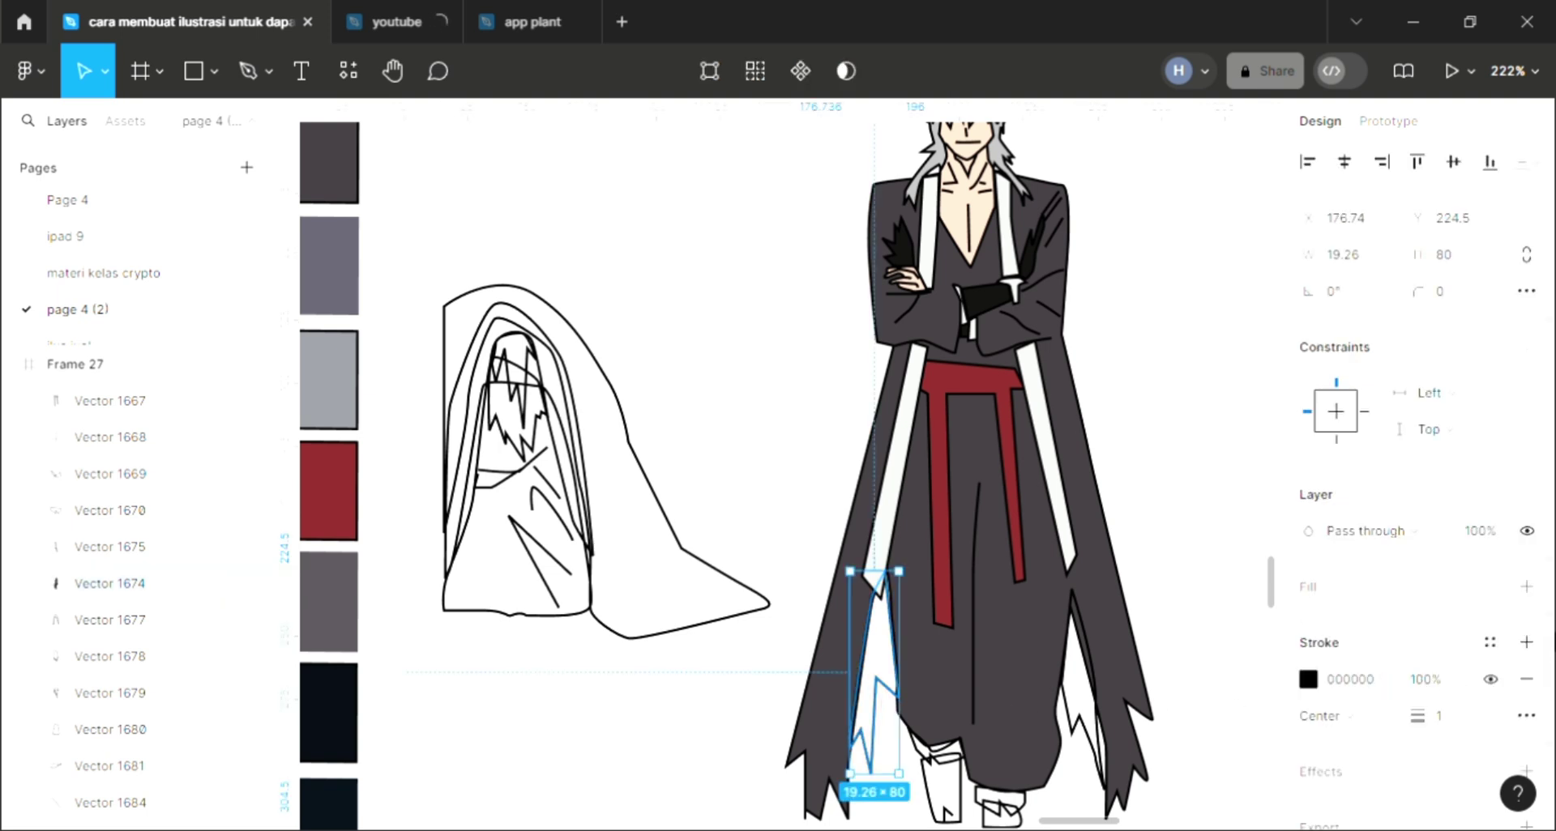
{"action": "left_click", "coordinate": [1525, 585]}
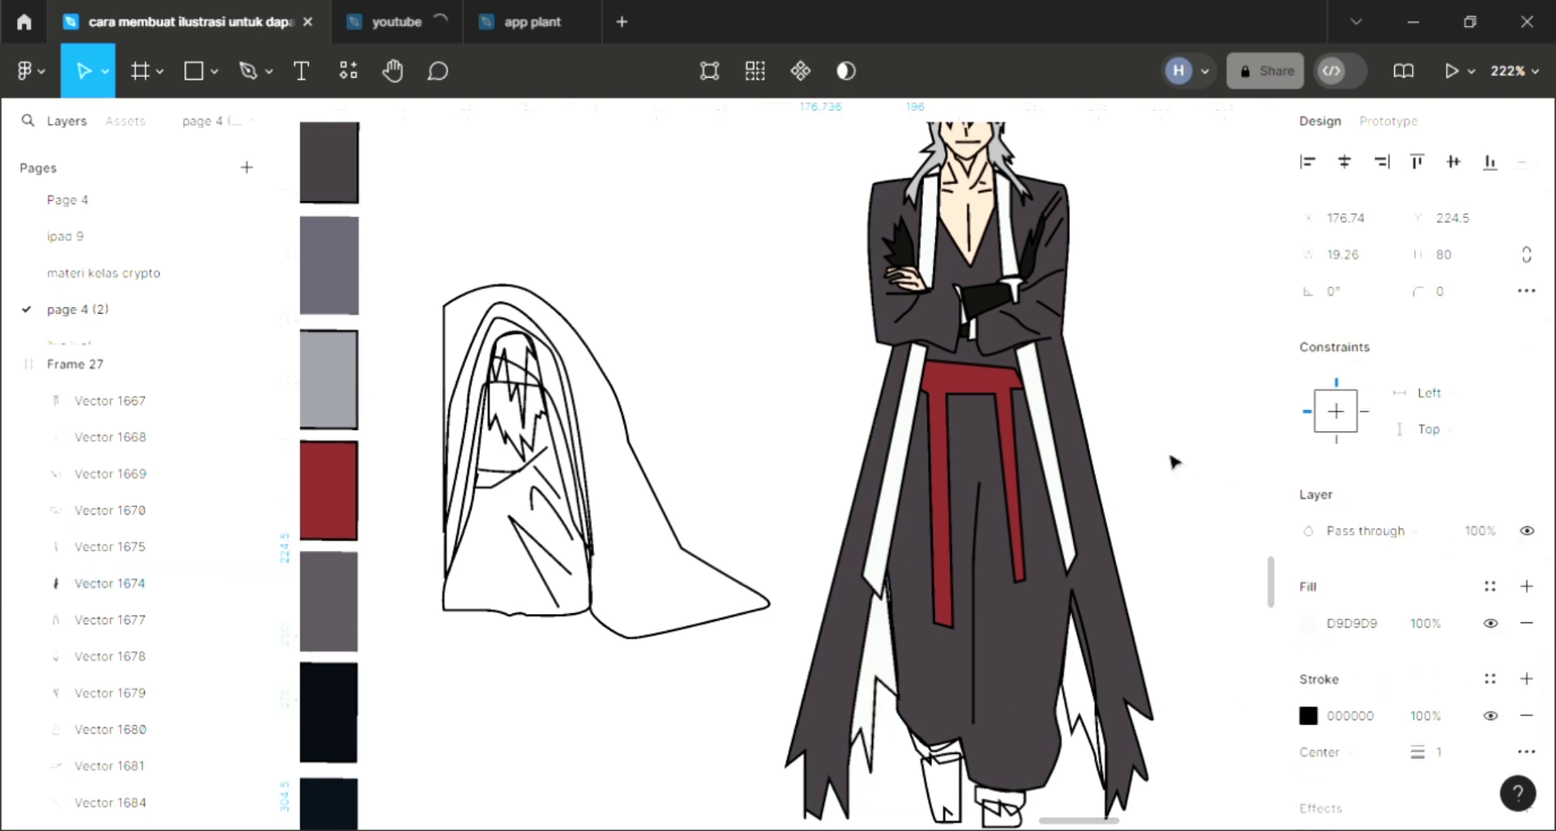
{"action": "scroll", "coordinate": [1174, 455], "scroll_direction": "up", "scroll_amount": 2}
{"action": "key", "text": "i"}
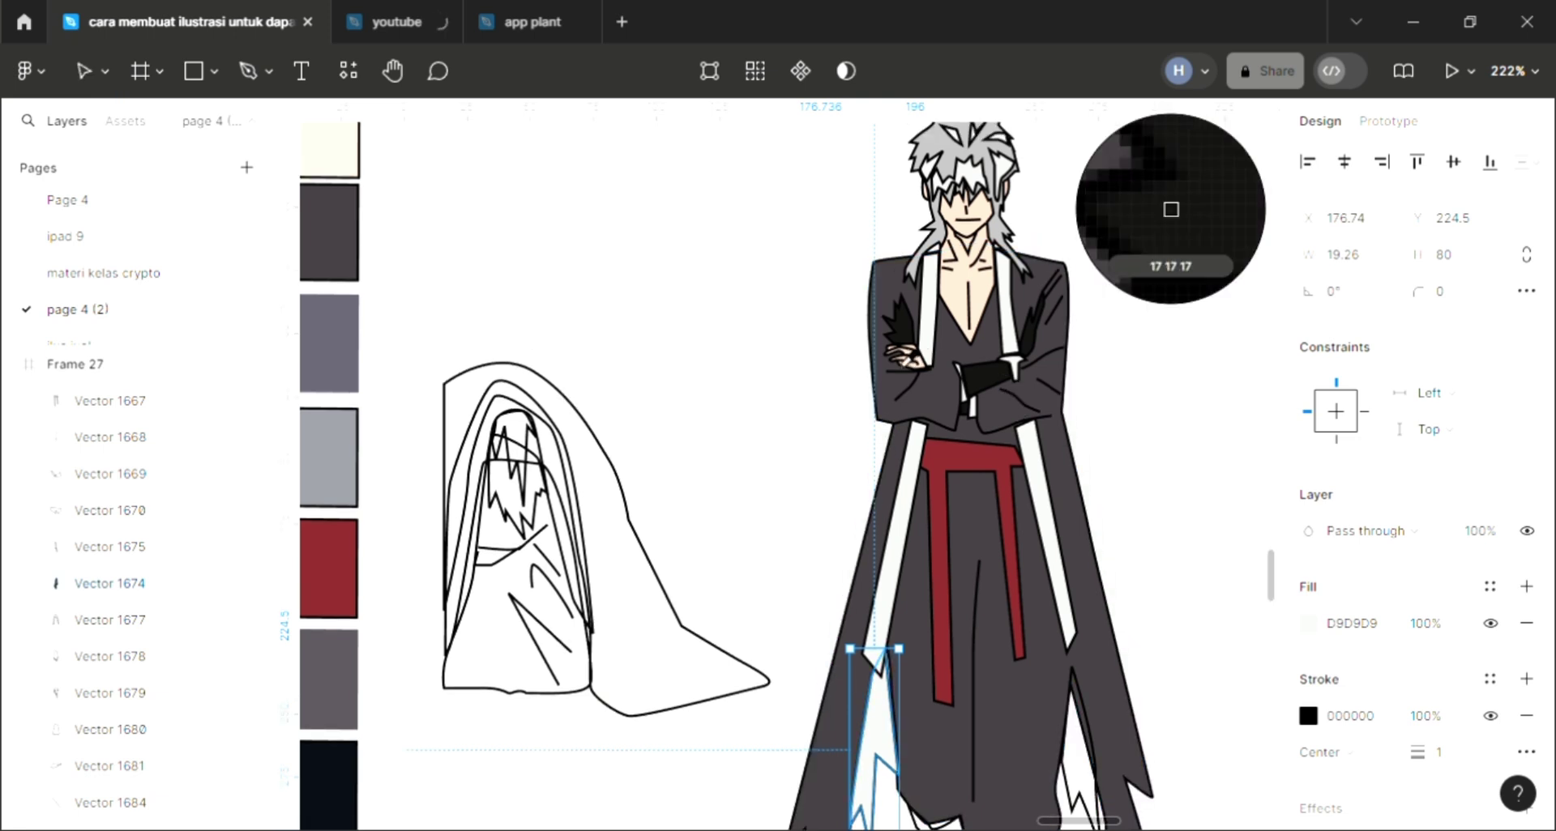
{"action": "left_click", "coordinate": [1167, 209]}
{"action": "scroll", "coordinate": [1097, 599], "scroll_direction": "down", "scroll_amount": 1}
{"action": "scroll", "coordinate": [1098, 598], "scroll_direction": "down", "scroll_amount": 2}
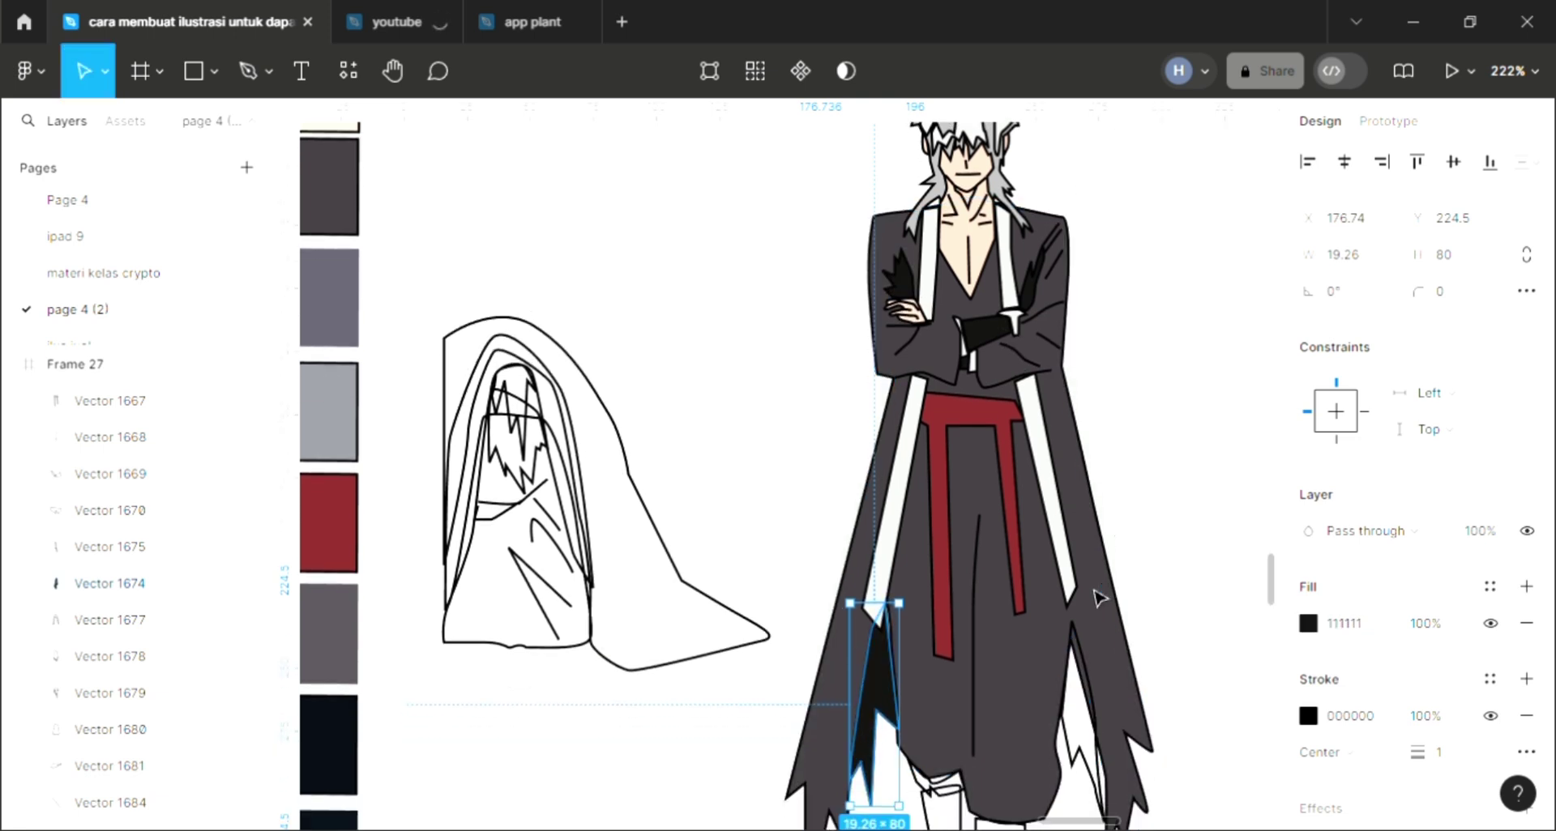
Fill the right jagged coat-tail shape with the same dark 111111, then deselect it
{"action": "left_click", "coordinate": [1078, 734]}
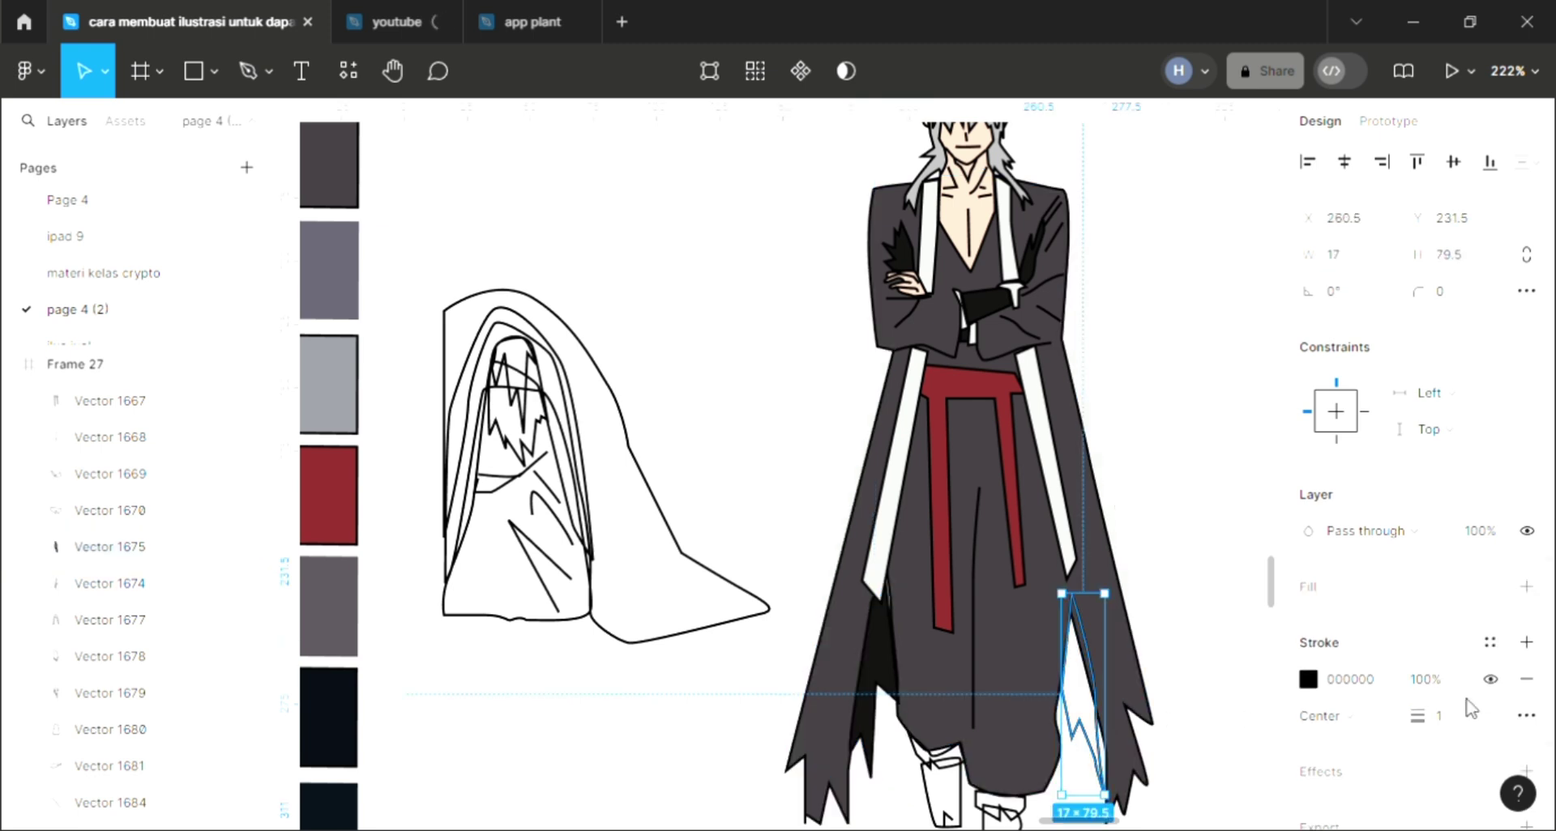
{"action": "left_click", "coordinate": [1527, 586]}
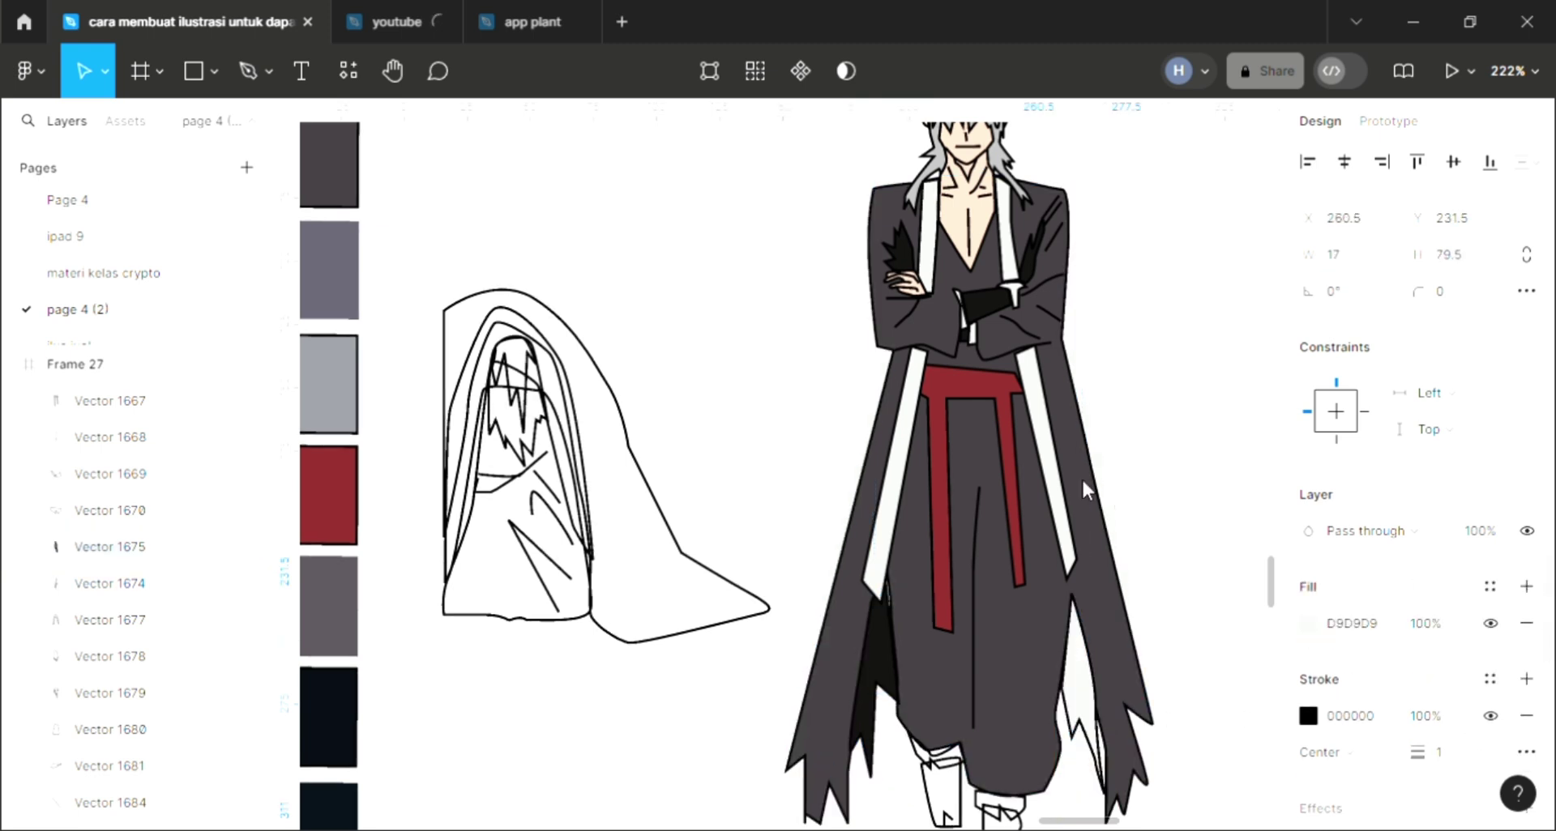
{"action": "scroll", "coordinate": [840, 434], "scroll_direction": "up", "scroll_amount": 2}
{"action": "scroll", "coordinate": [840, 434], "scroll_direction": "up", "scroll_amount": 1}
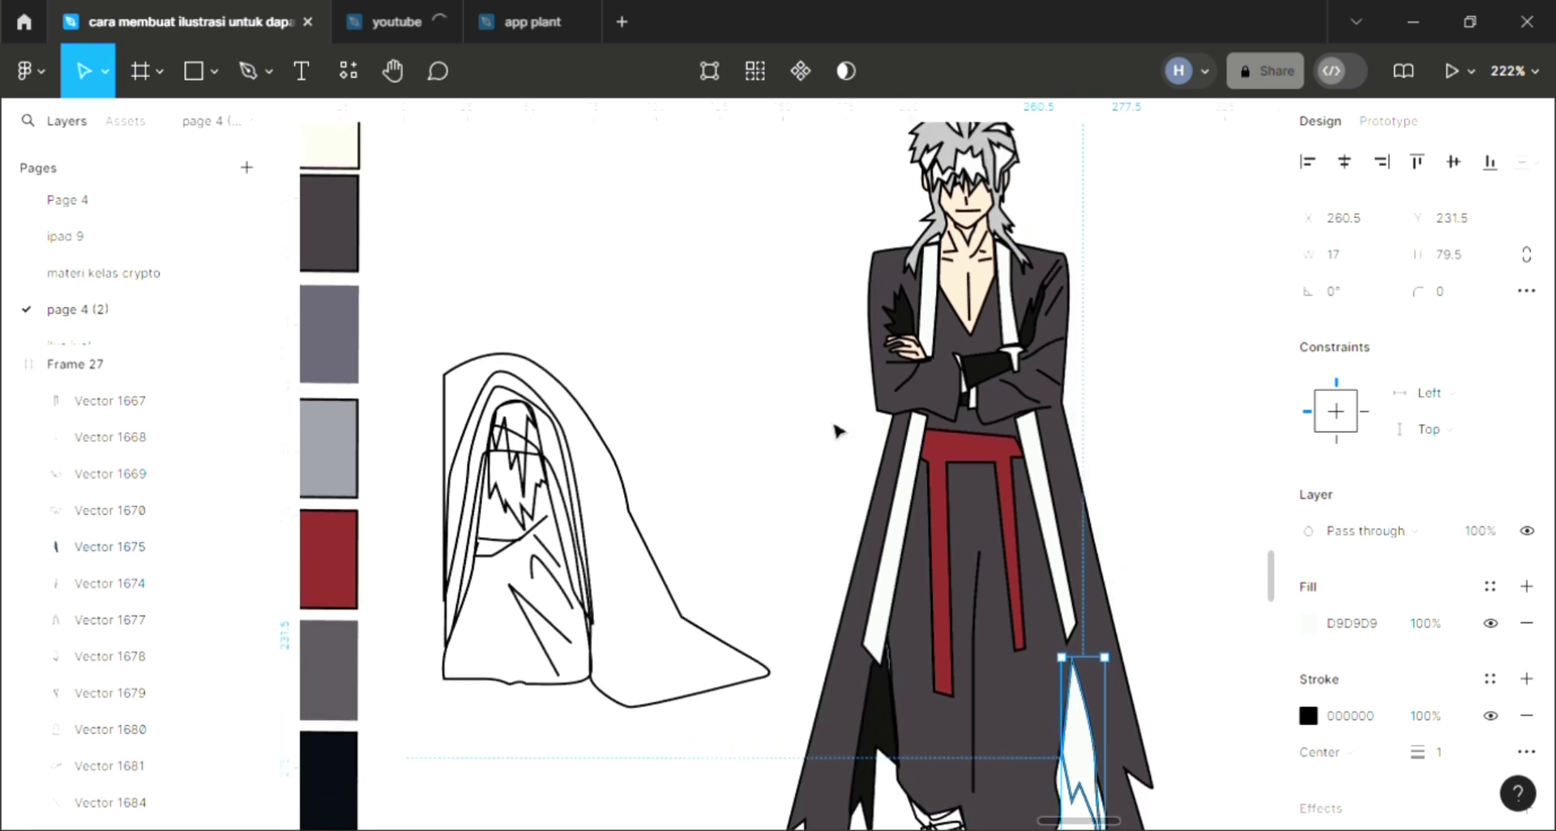
{"action": "key", "text": "i"}
{"action": "left_click", "coordinate": [1171, 209]}
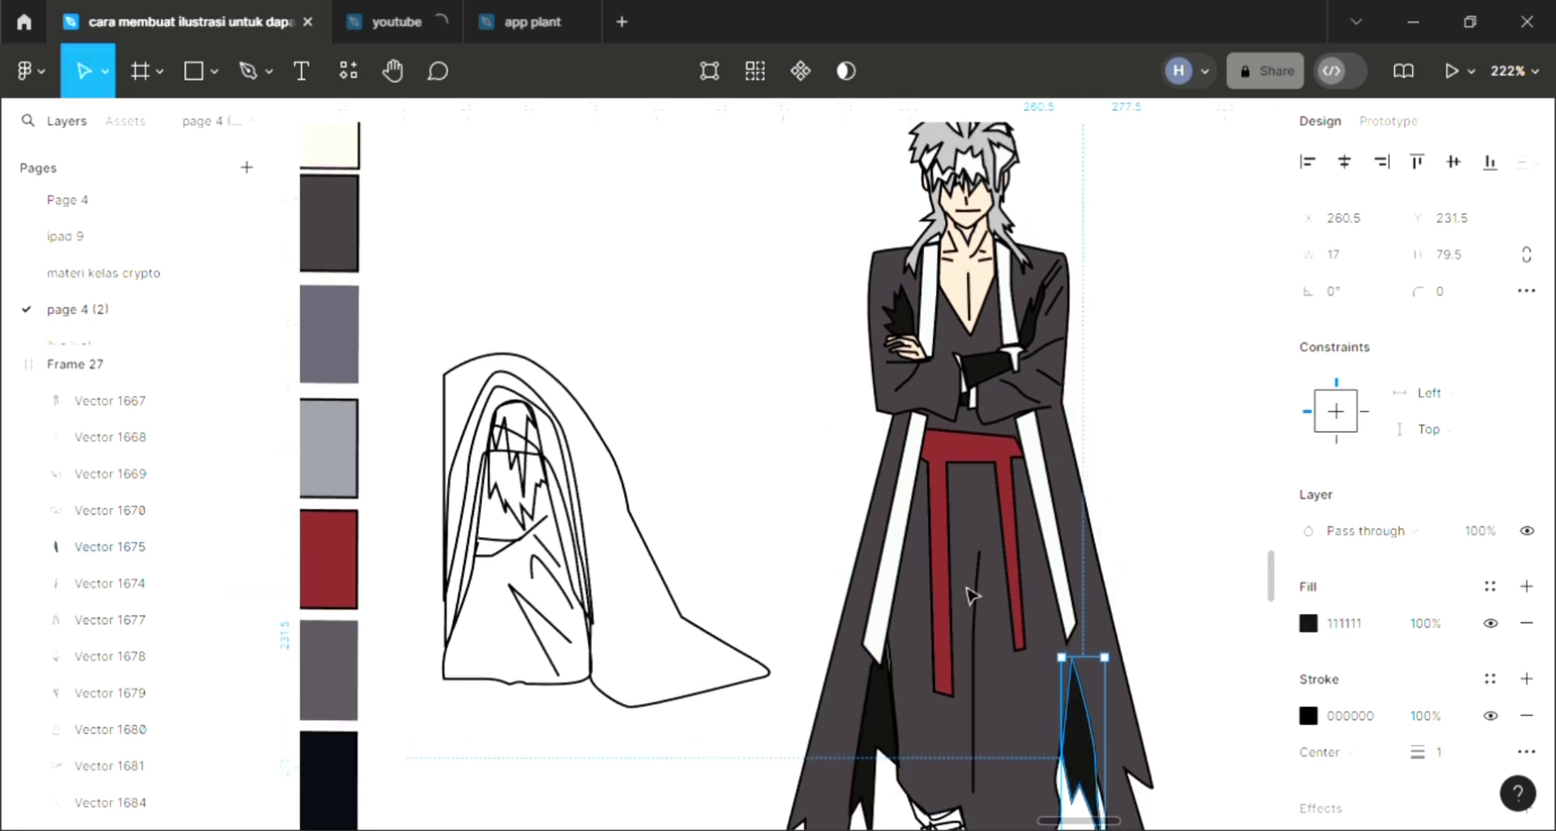
{"action": "left_click", "coordinate": [1137, 613]}
{"action": "scroll", "coordinate": [1136, 613], "scroll_direction": "down", "scroll_amount": 2}
{"action": "scroll", "coordinate": [1134, 617], "scroll_direction": "down", "scroll_amount": 2}
{"action": "scroll", "coordinate": [1126, 624], "scroll_direction": "down", "scroll_amount": 1}
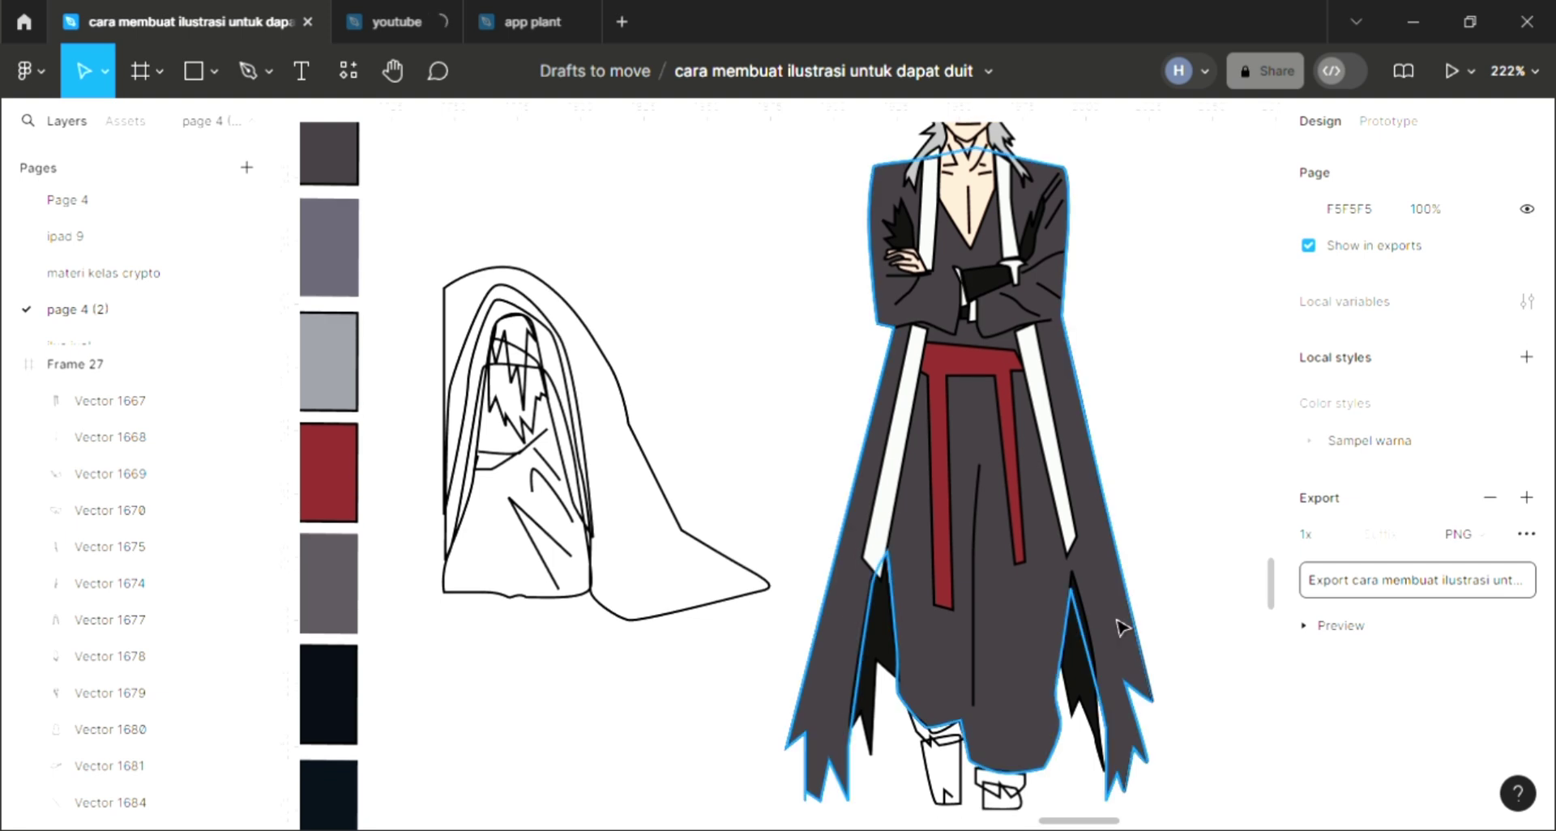
{"action": "scroll", "coordinate": [1182, 721], "scroll_direction": "down", "scroll_amount": 1}
{"action": "scroll", "coordinate": [1151, 725], "scroll_direction": "down", "scroll_amount": 2}
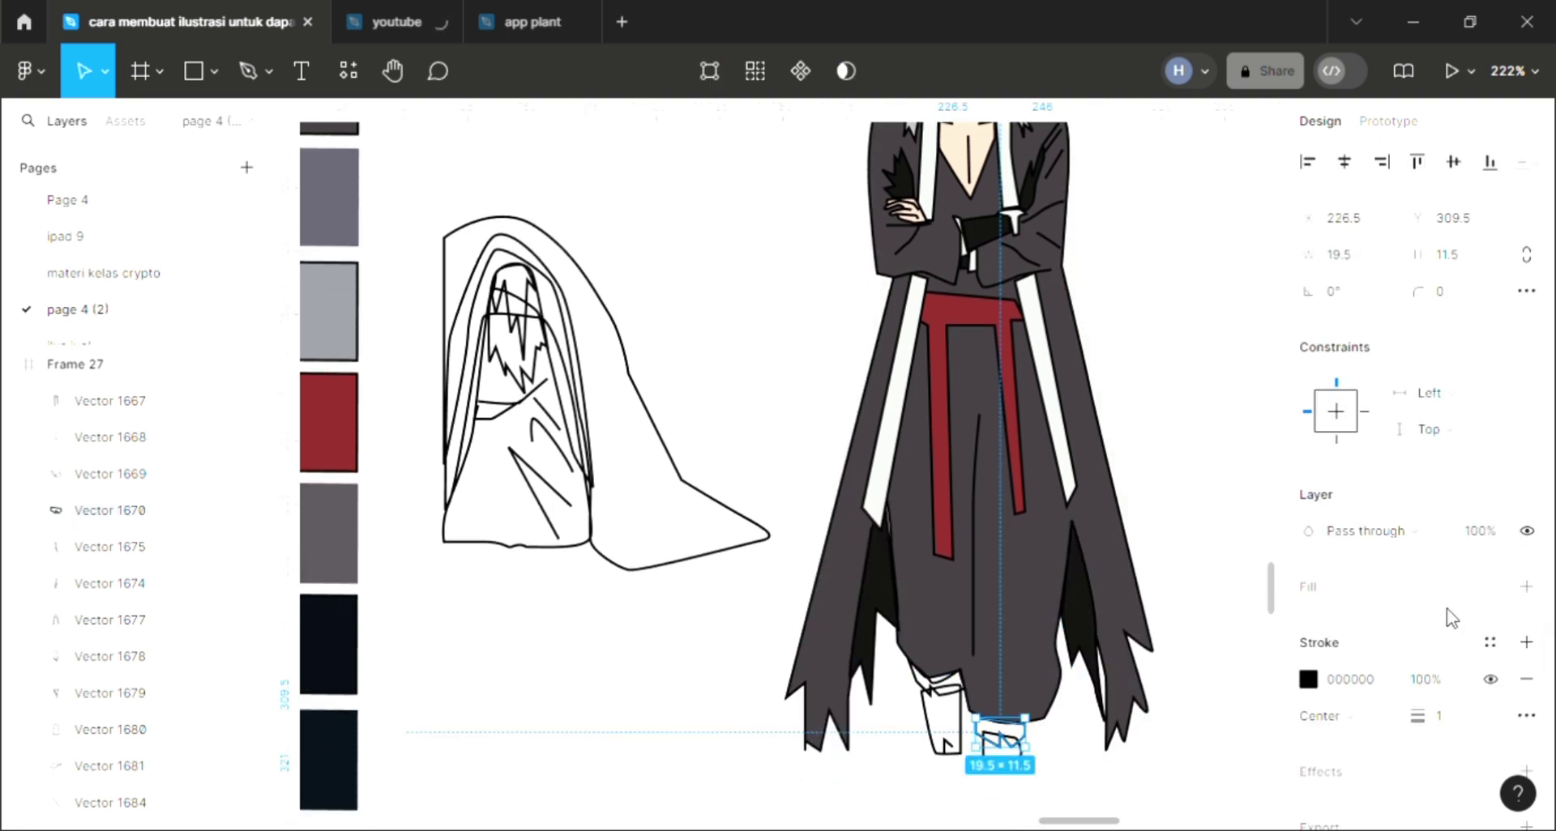
Undo a mistaken fill and give the right foot shape a dark 111111 fill
{"action": "left_click", "coordinate": [1527, 586]}
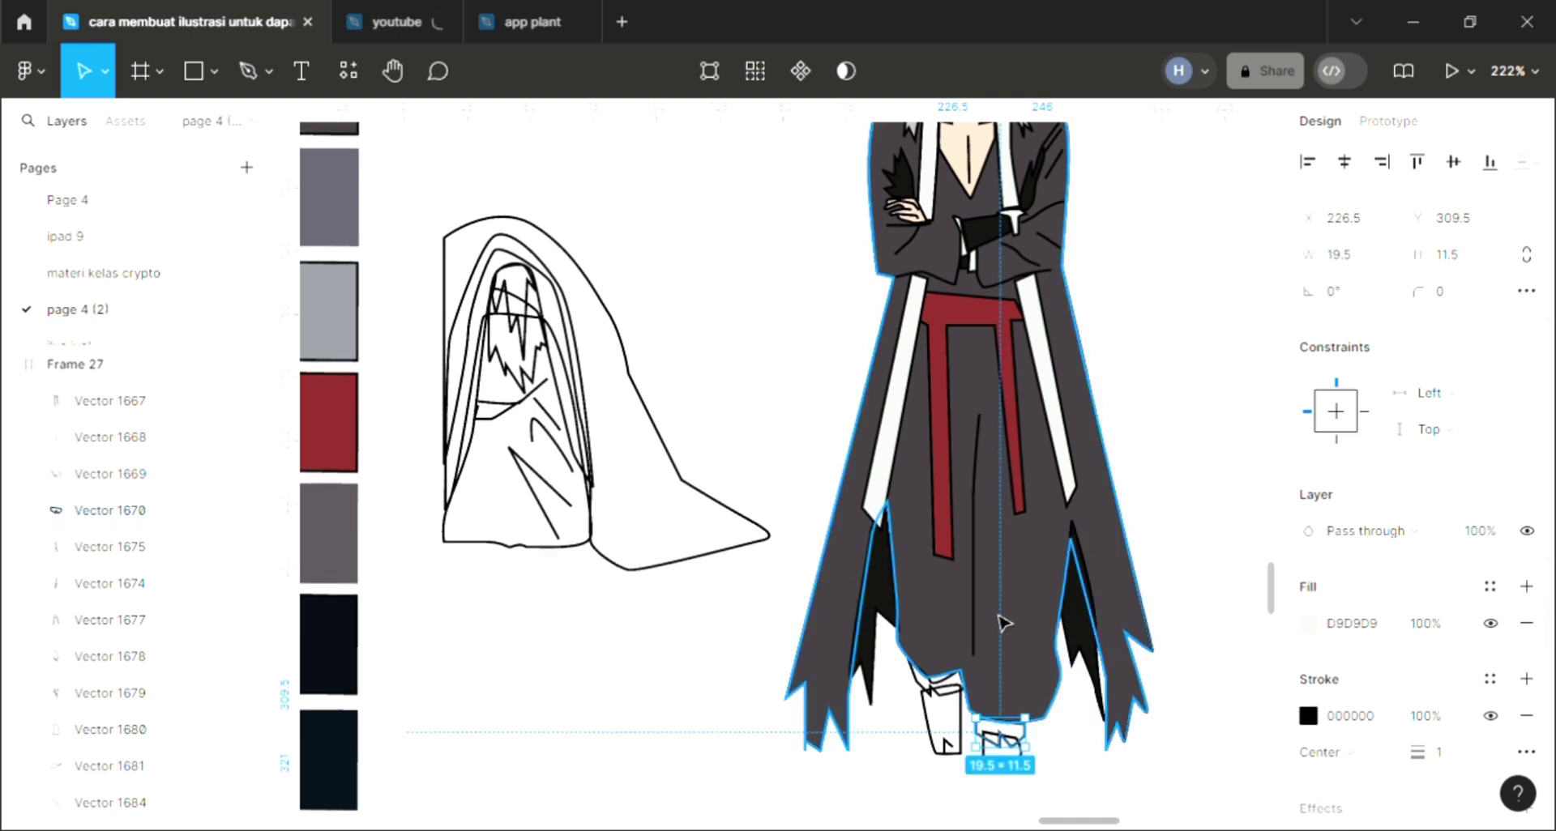
{"action": "left_click", "coordinate": [932, 688]}
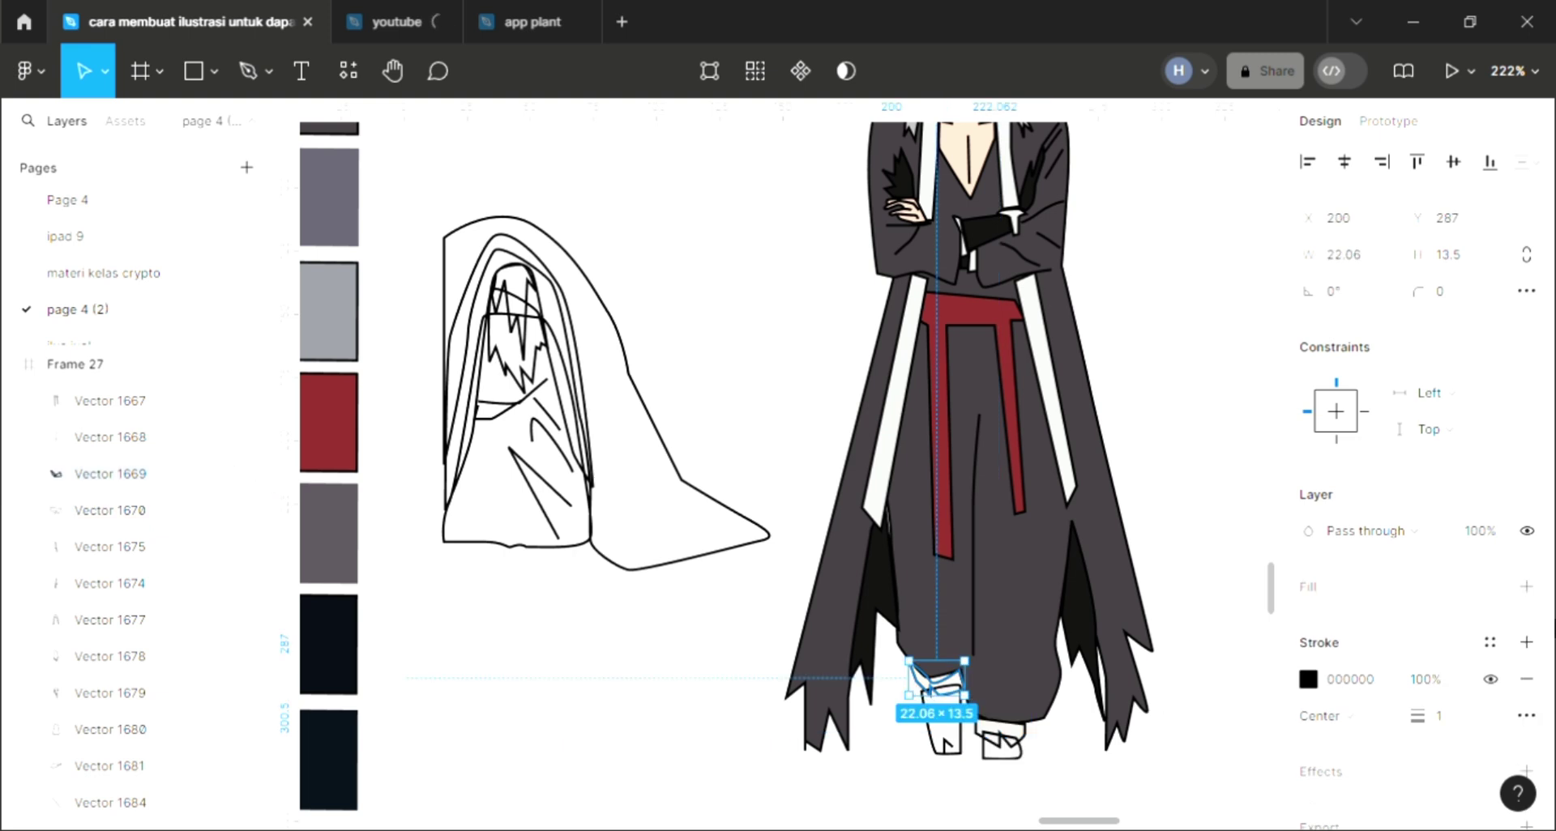
{"action": "key", "text": "ctrl+z"}
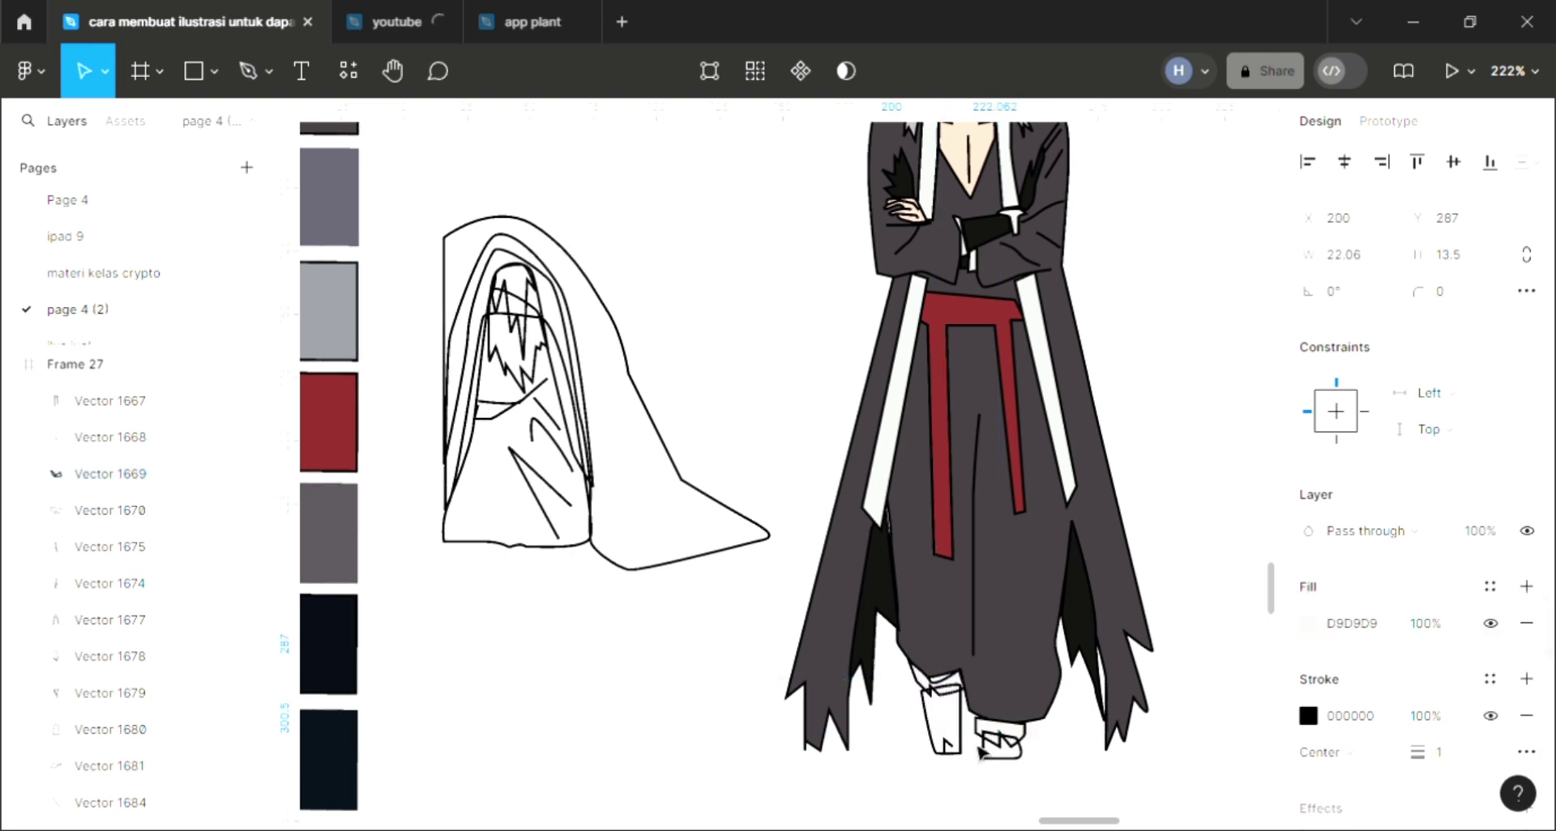
{"action": "key", "text": "ctrl+z"}
{"action": "key", "text": "ctrl+z"}
{"action": "key", "text": "ctrl+z"}
{"action": "left_click", "coordinate": [1527, 586]}
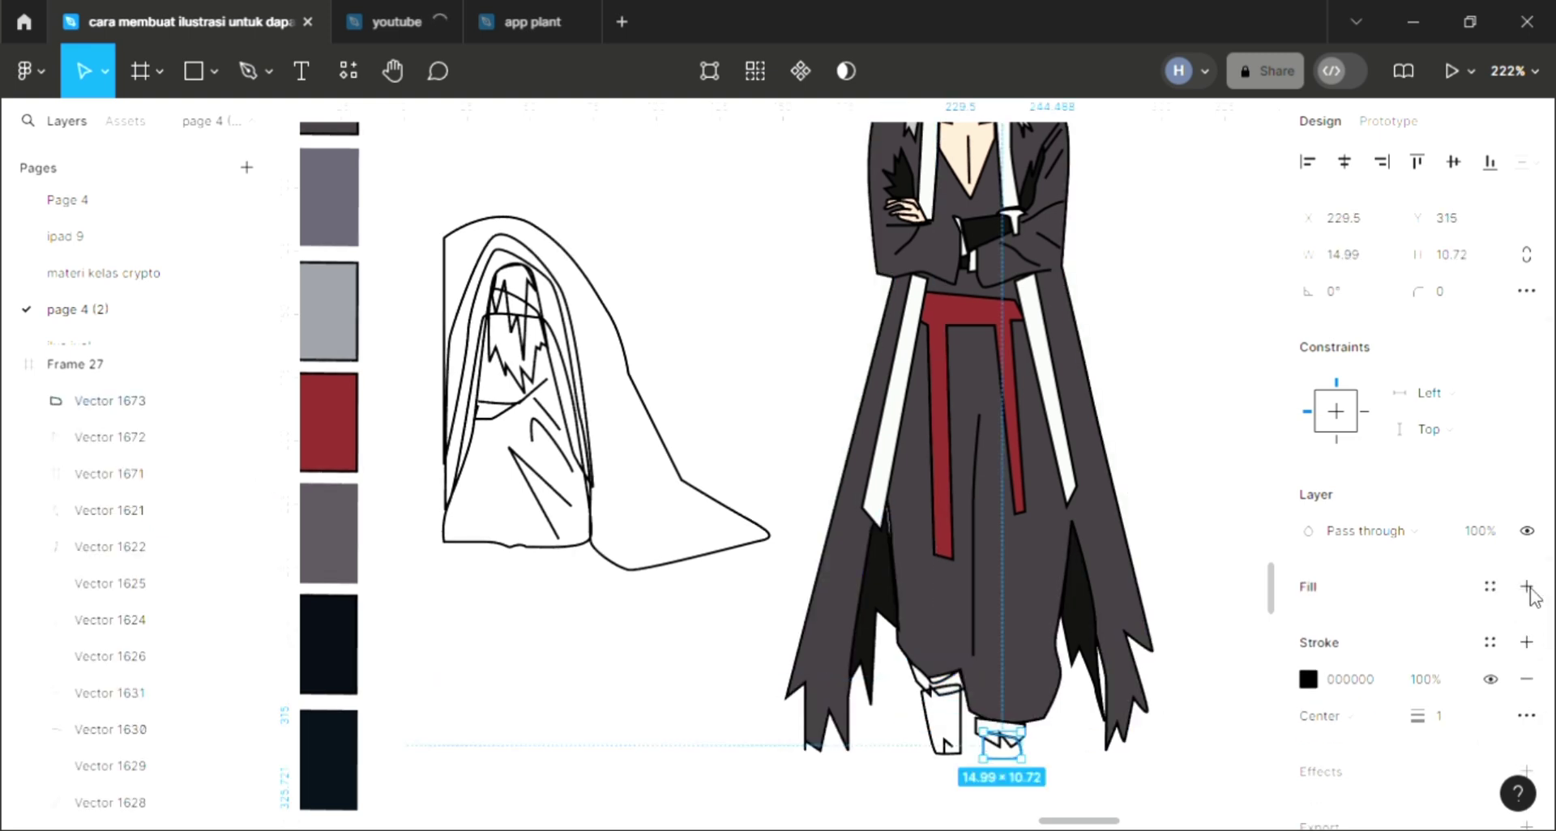
{"action": "scroll", "coordinate": [1087, 616], "scroll_direction": "up", "scroll_amount": 2}
{"action": "key", "text": "i"}
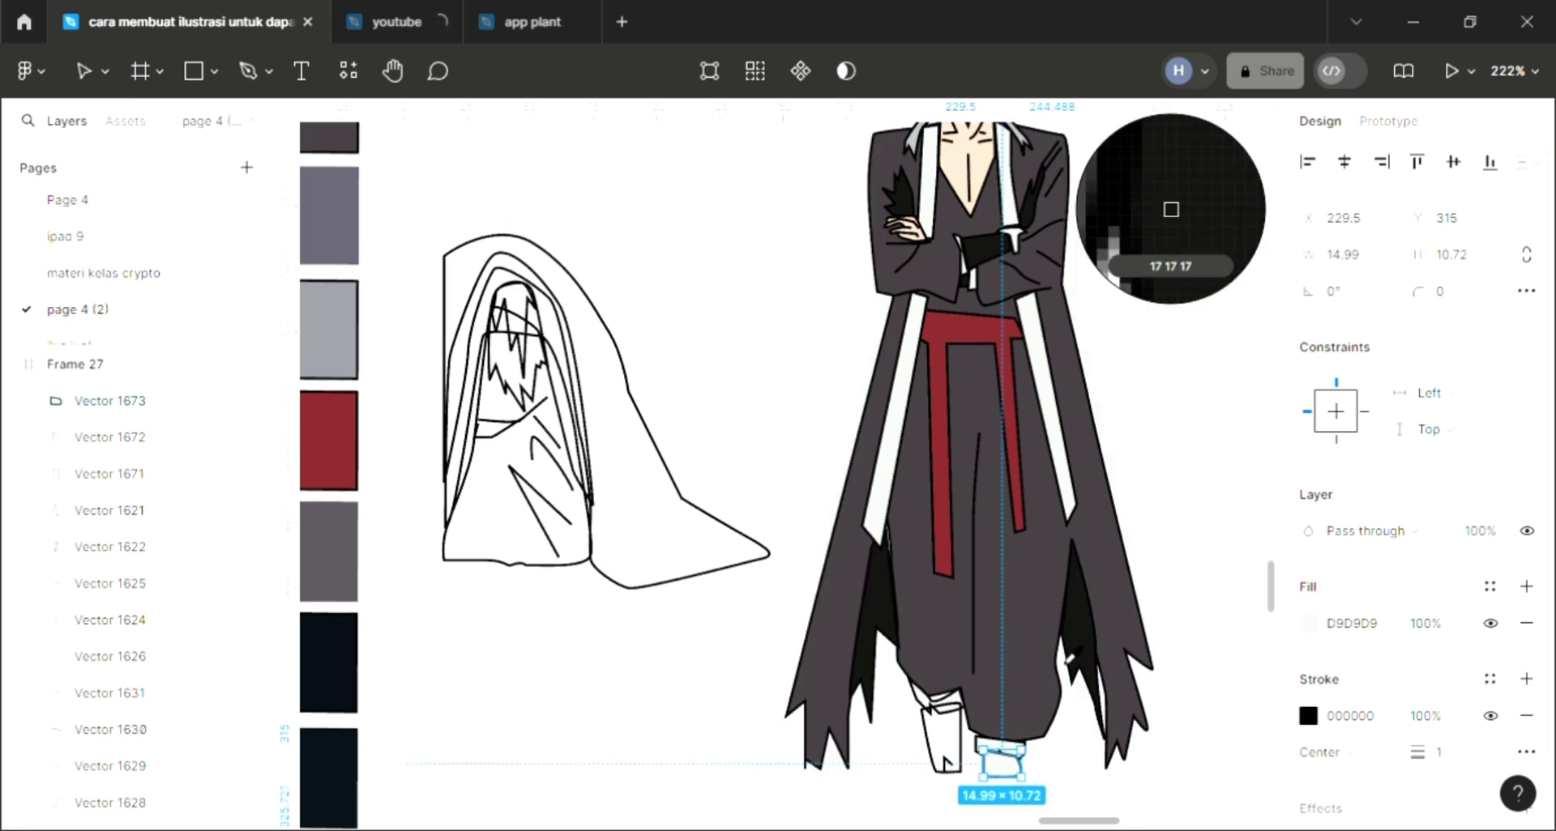
{"action": "left_click", "coordinate": [1077, 632]}
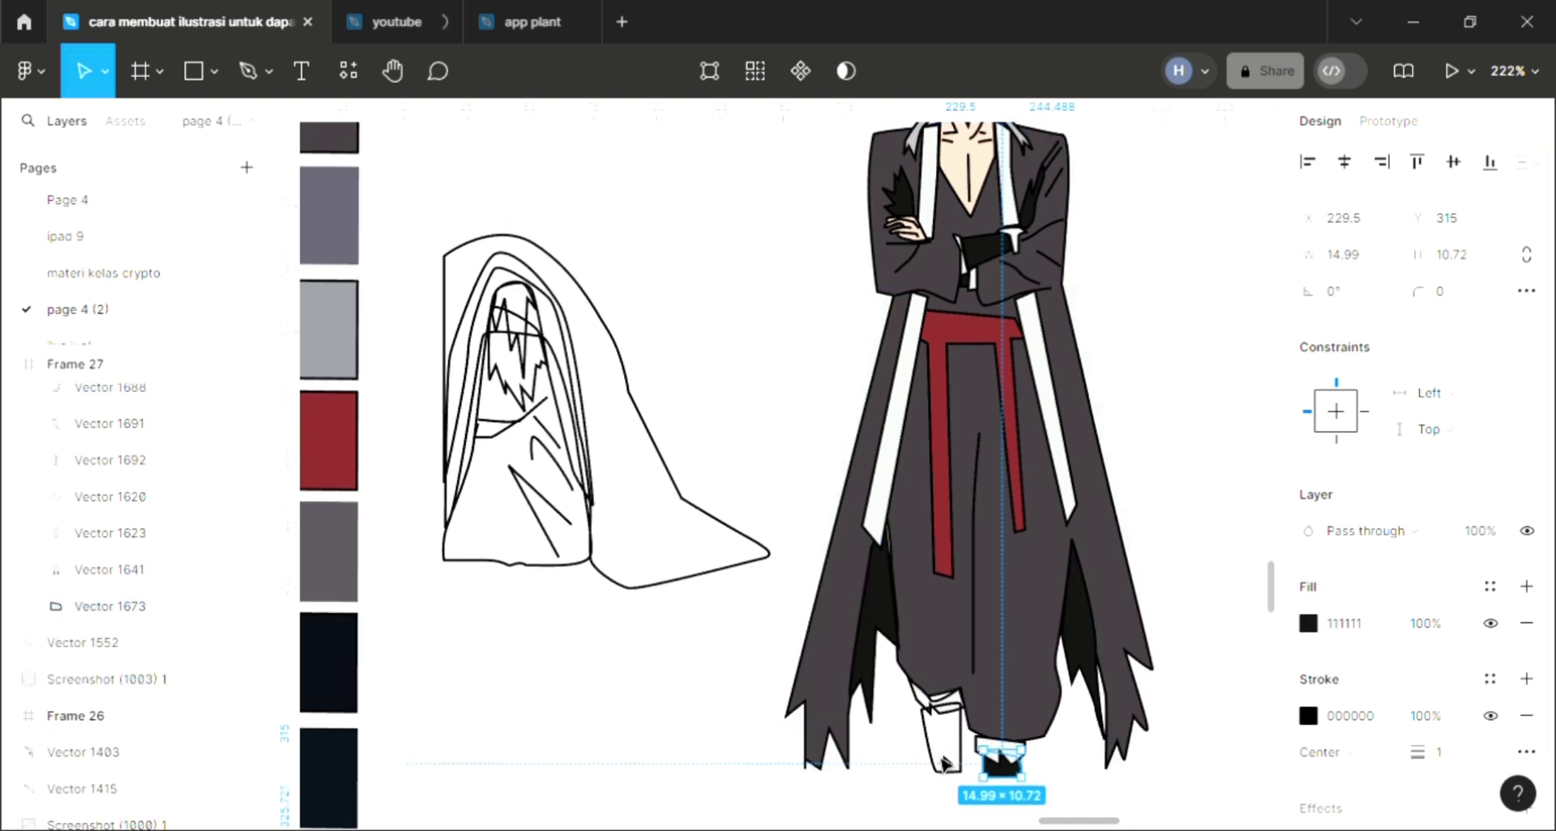
Fill the lower left leg shape with the sampled dark 111111 colour
{"action": "left_click", "coordinate": [944, 761]}
{"action": "left_click", "coordinate": [1527, 586]}
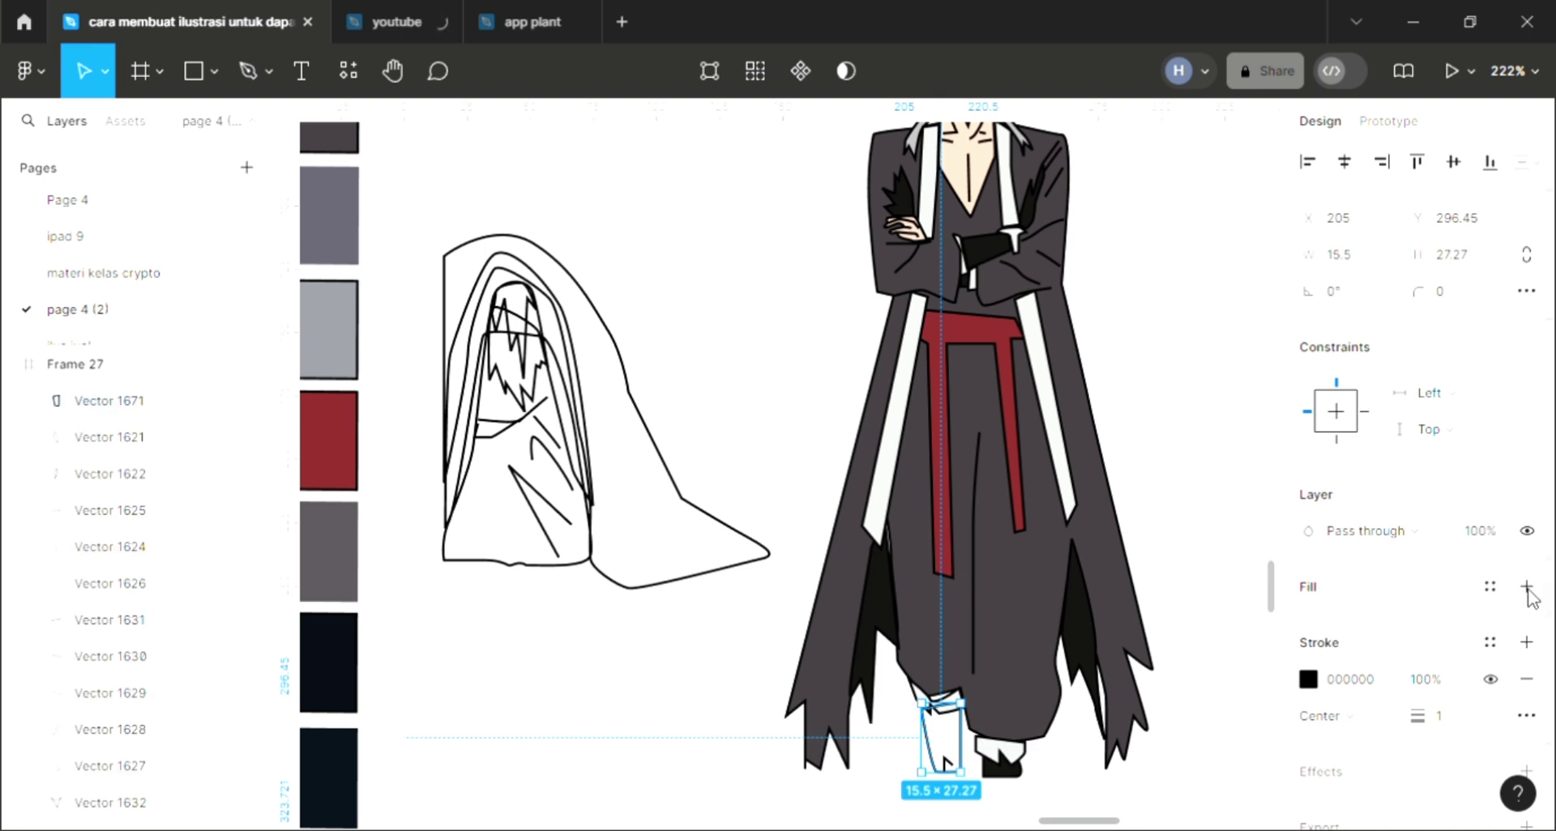
{"action": "key", "text": "i"}
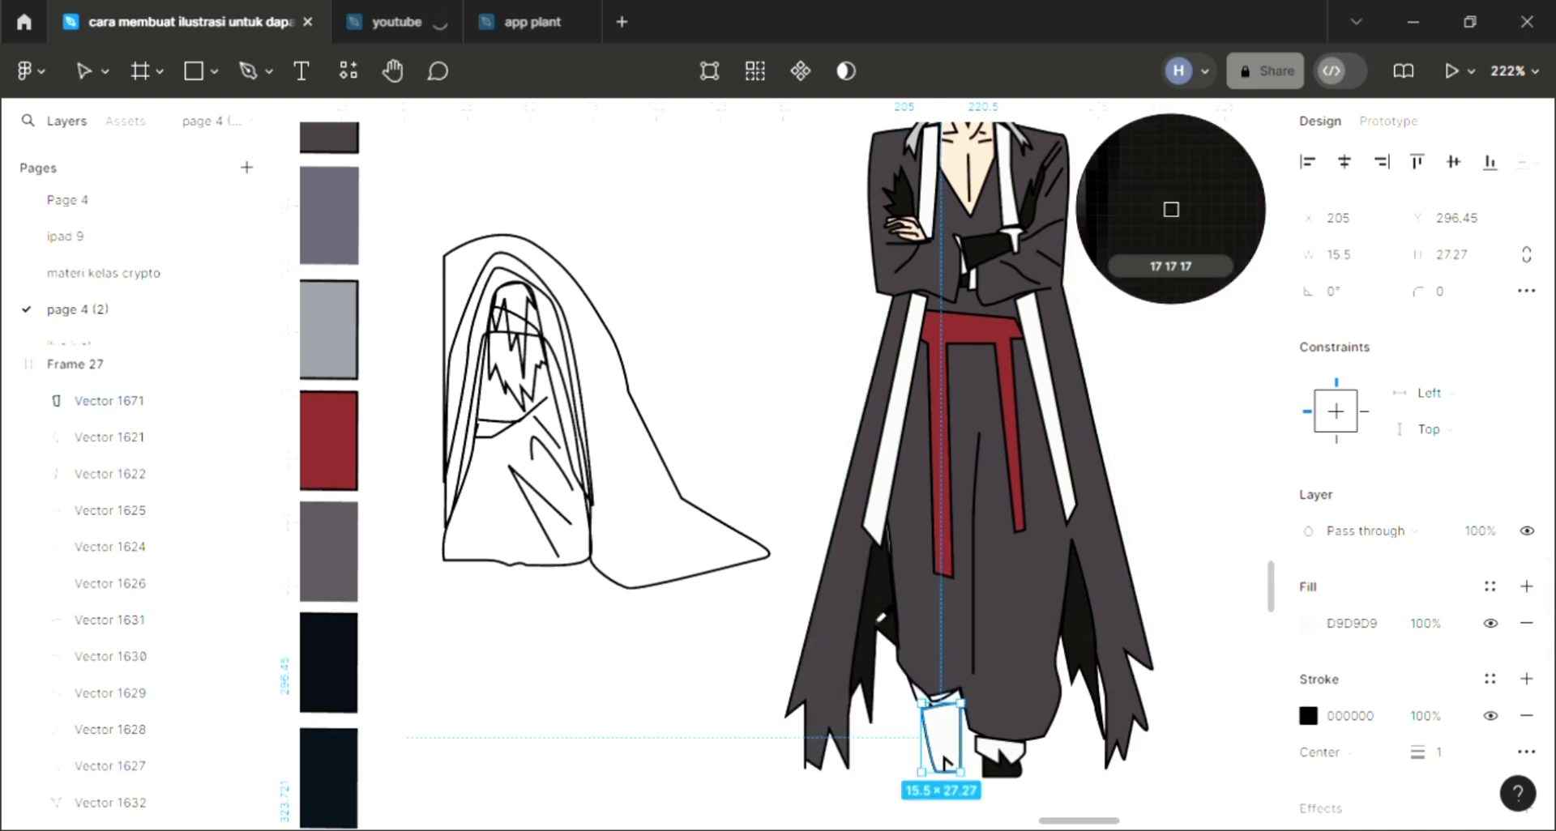
{"action": "left_click", "coordinate": [1080, 707]}
{"action": "scroll", "coordinate": [1081, 709], "scroll_direction": "down", "scroll_amount": 2}
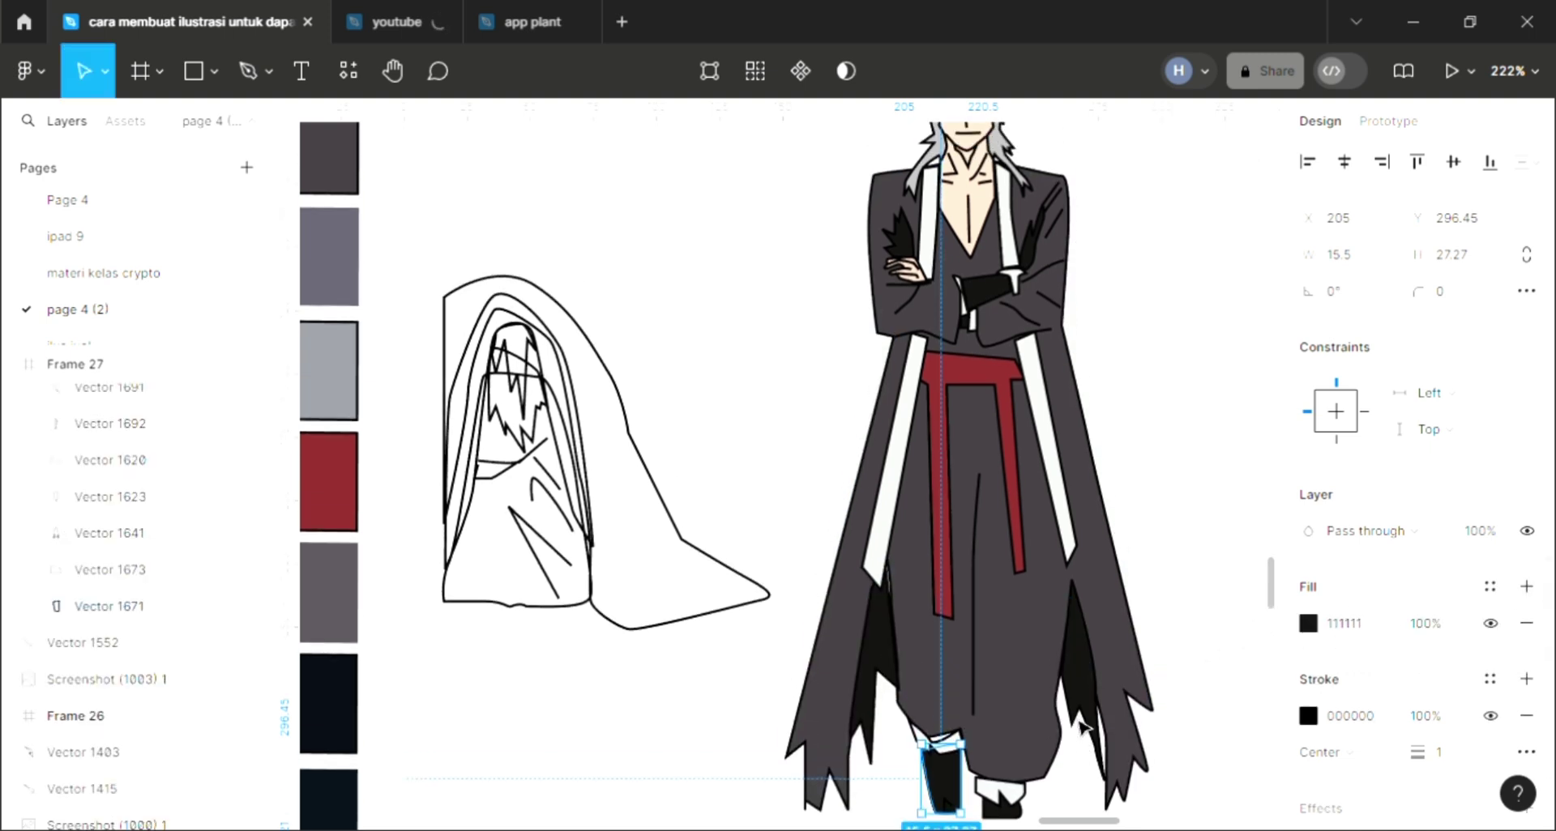
{"action": "scroll", "coordinate": [1074, 711], "scroll_direction": "down", "scroll_amount": 2}
{"action": "scroll", "coordinate": [1065, 712], "scroll_direction": "down", "scroll_amount": 1}
{"action": "scroll", "coordinate": [1056, 711], "scroll_direction": "down", "scroll_amount": 1}
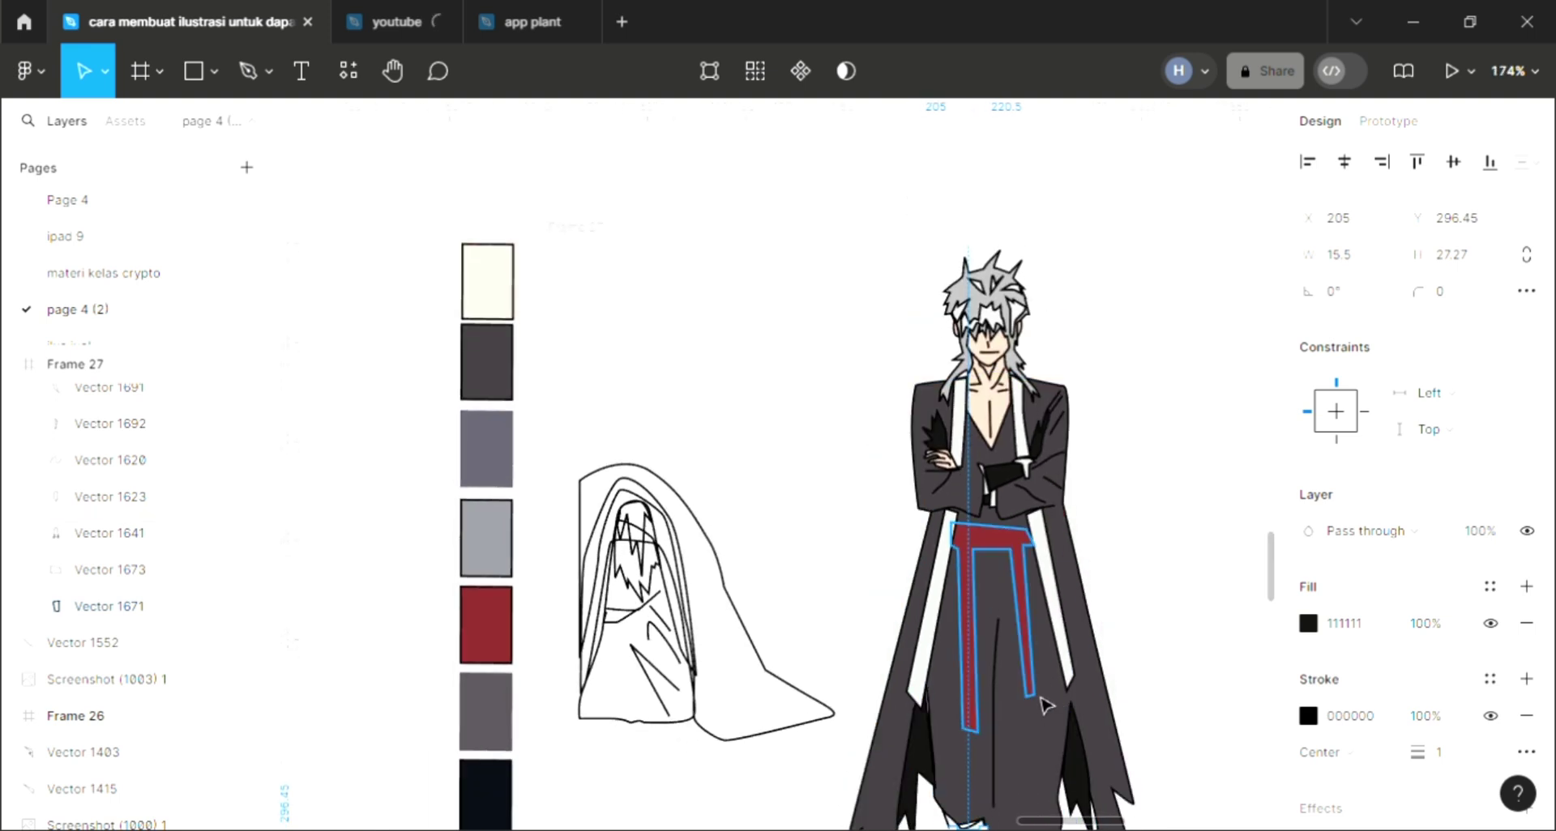
Give the hooded figure's outer cloak outline a brown 7D6639 fill picked from an orange hue
{"action": "scroll", "coordinate": [1037, 703], "scroll_direction": "down", "scroll_amount": 1}
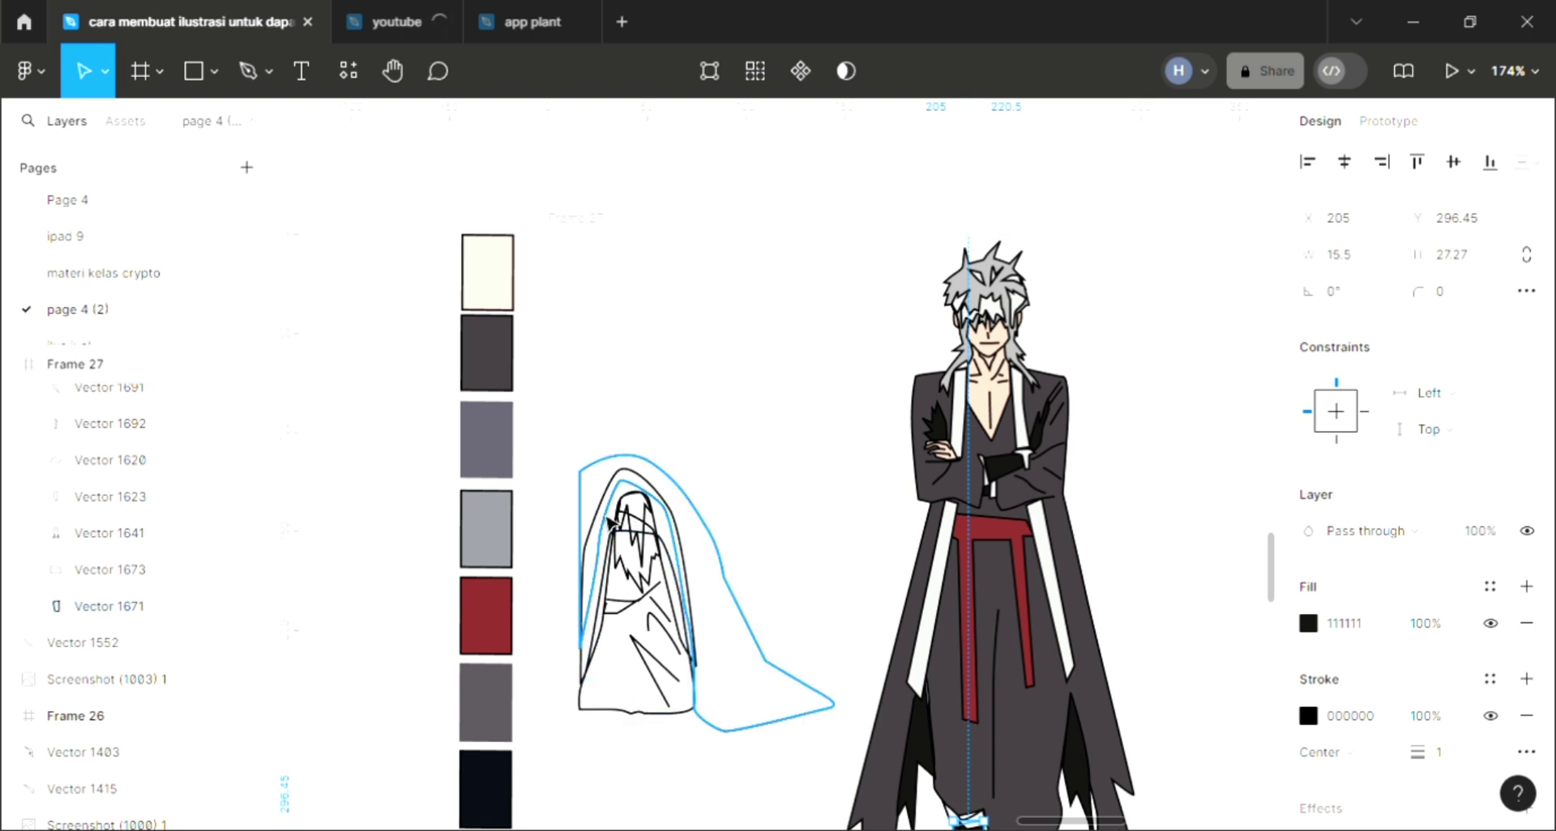
{"action": "scroll", "coordinate": [644, 531], "scroll_direction": "up", "scroll_amount": 2}
{"action": "scroll", "coordinate": [624, 529], "scroll_direction": "up", "scroll_amount": 2}
{"action": "scroll", "coordinate": [603, 524], "scroll_direction": "up", "scroll_amount": 1}
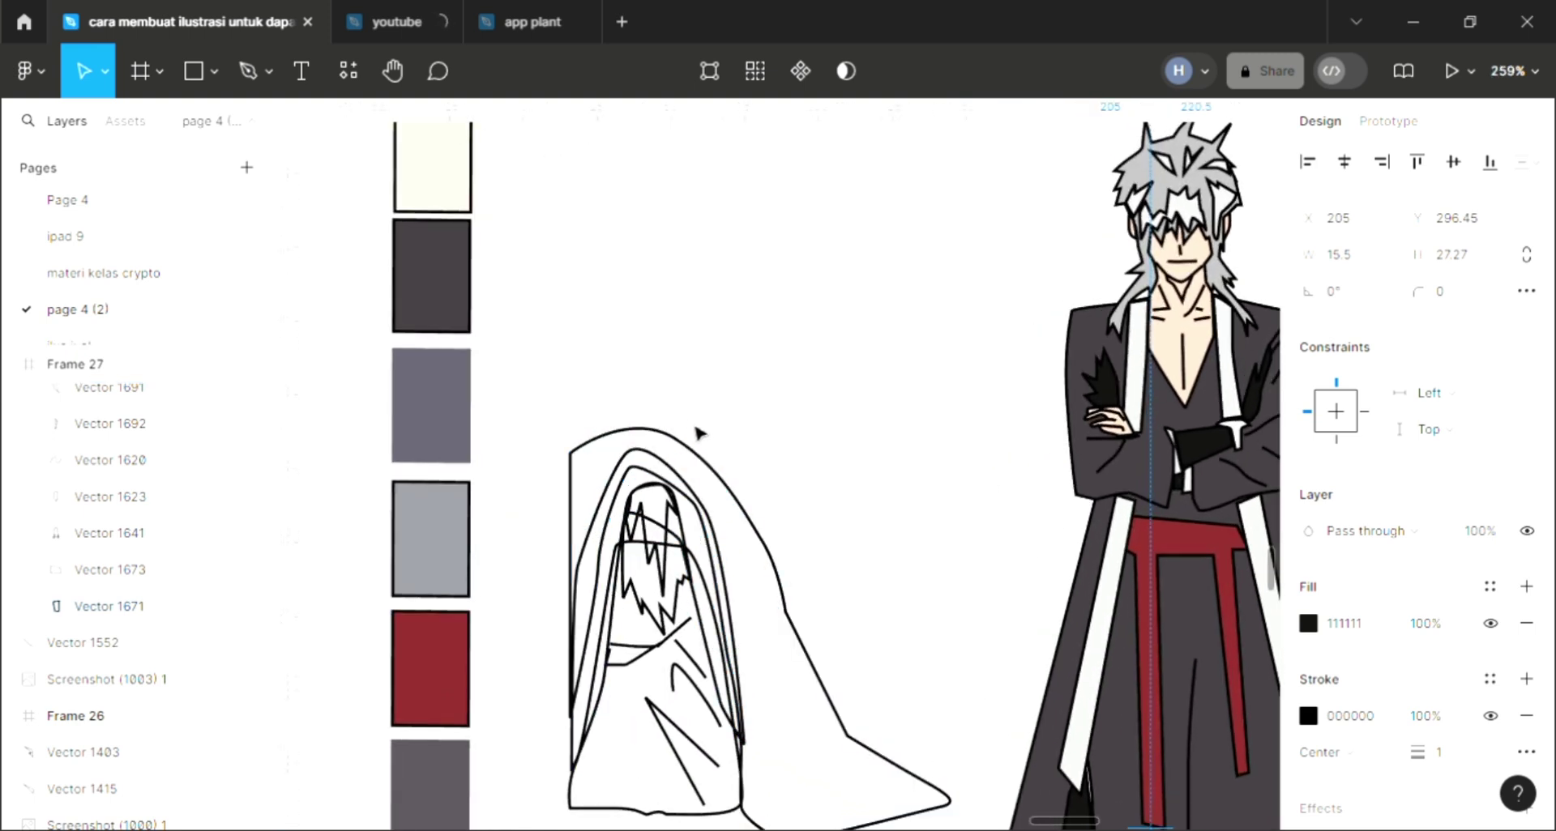
{"action": "left_click", "coordinate": [729, 489]}
{"action": "scroll", "coordinate": [729, 490], "scroll_direction": "down", "scroll_amount": 3}
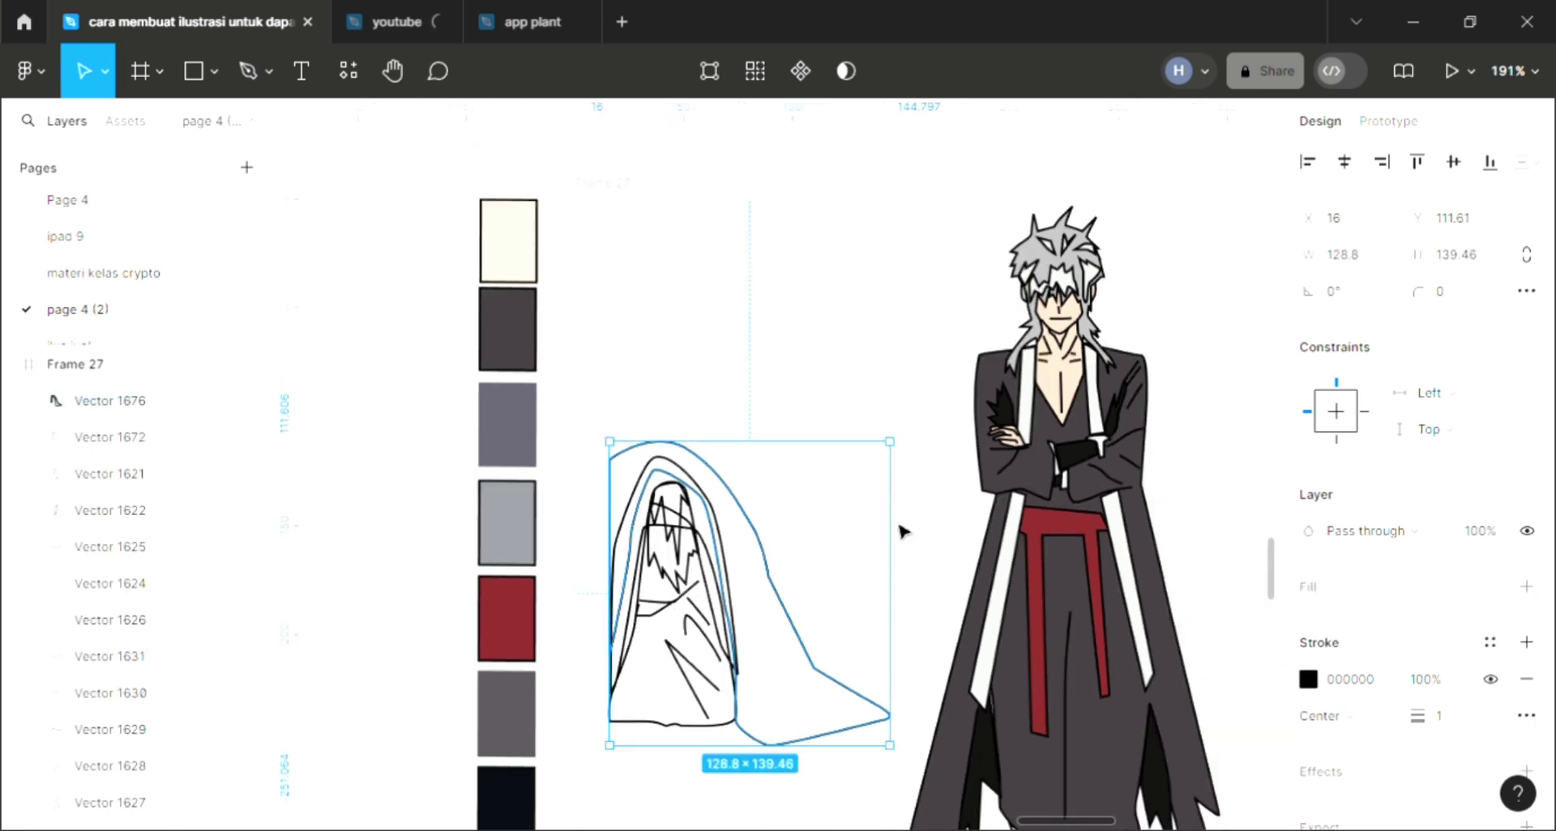
{"action": "left_click", "coordinate": [1525, 586]}
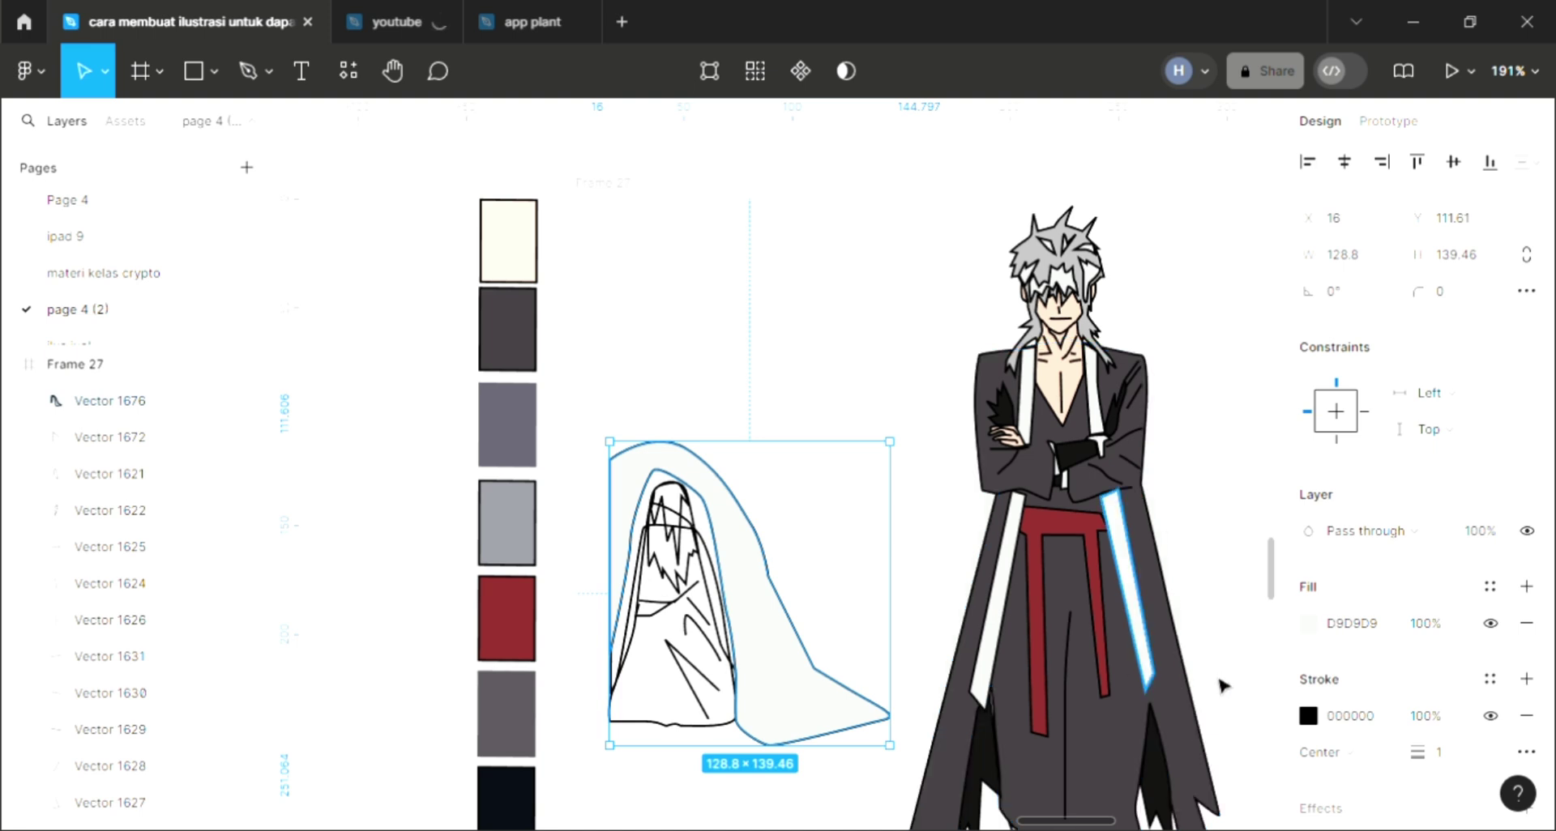
{"action": "left_click", "coordinate": [1311, 621]}
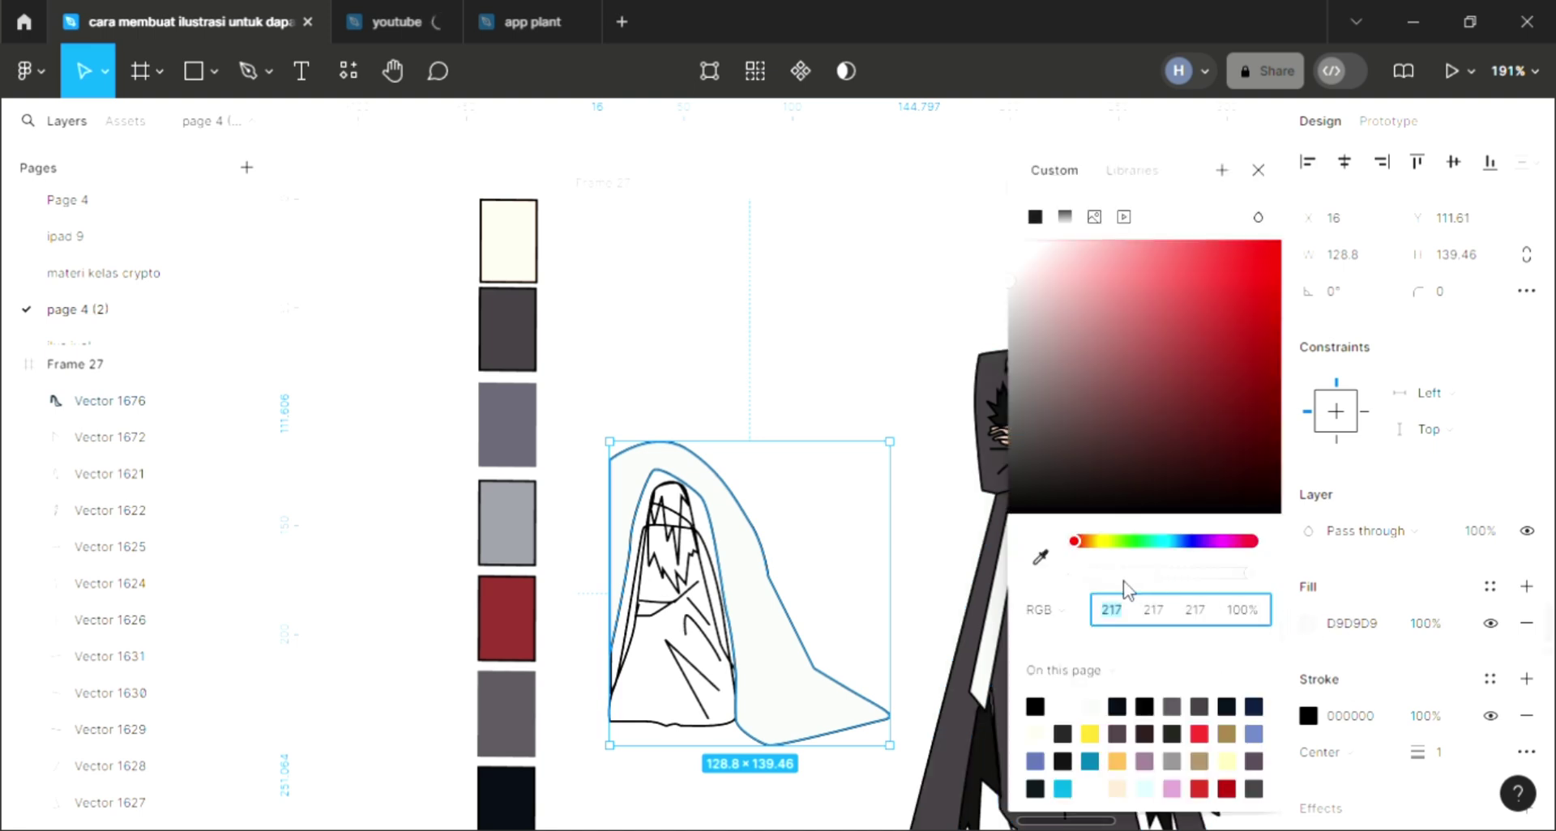
{"action": "left_click", "coordinate": [1095, 542]}
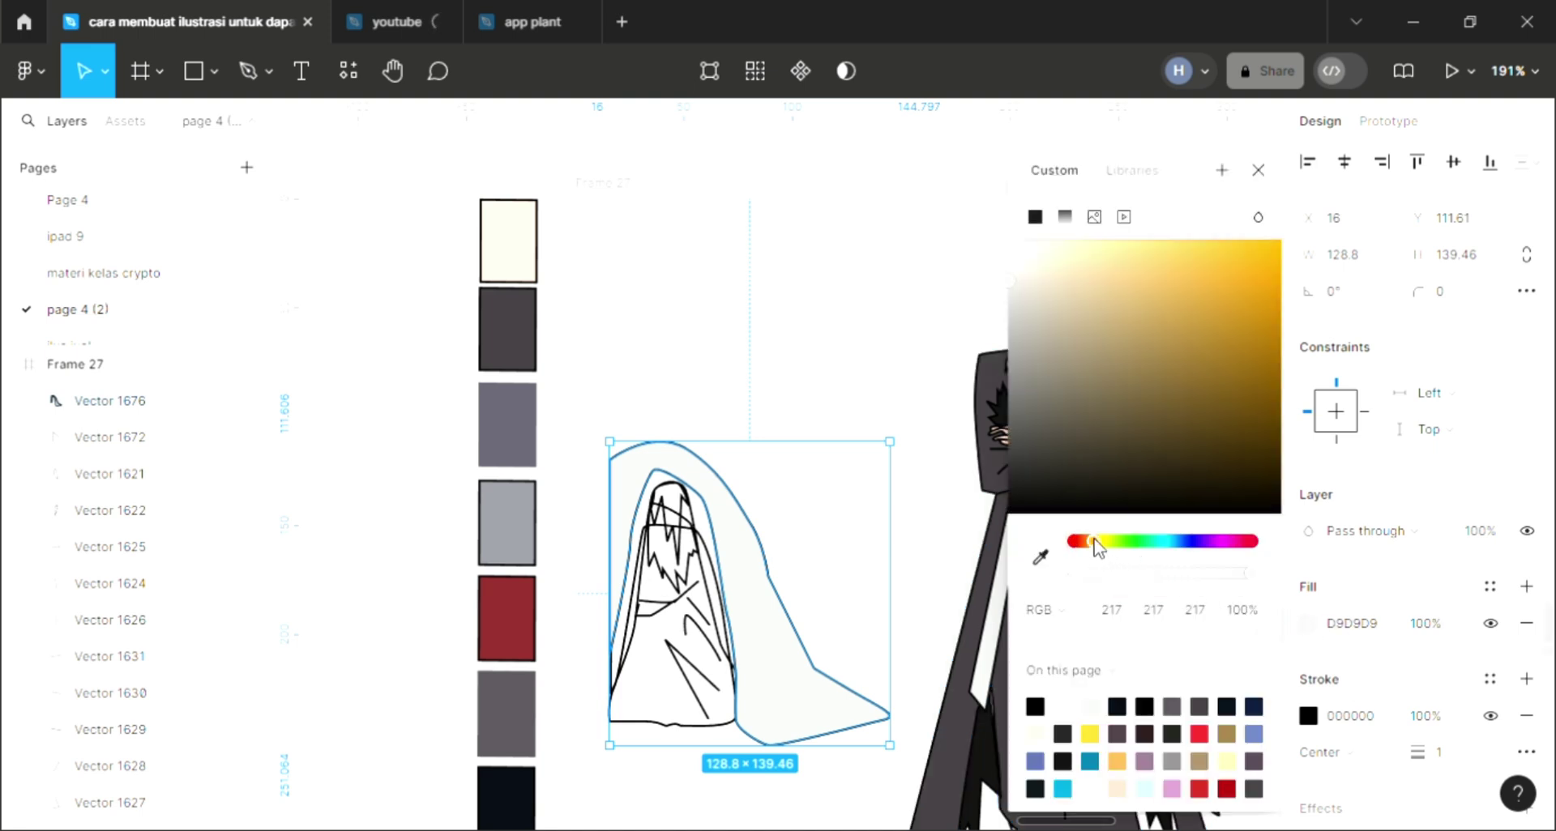
{"action": "left_click", "coordinate": [1156, 381]}
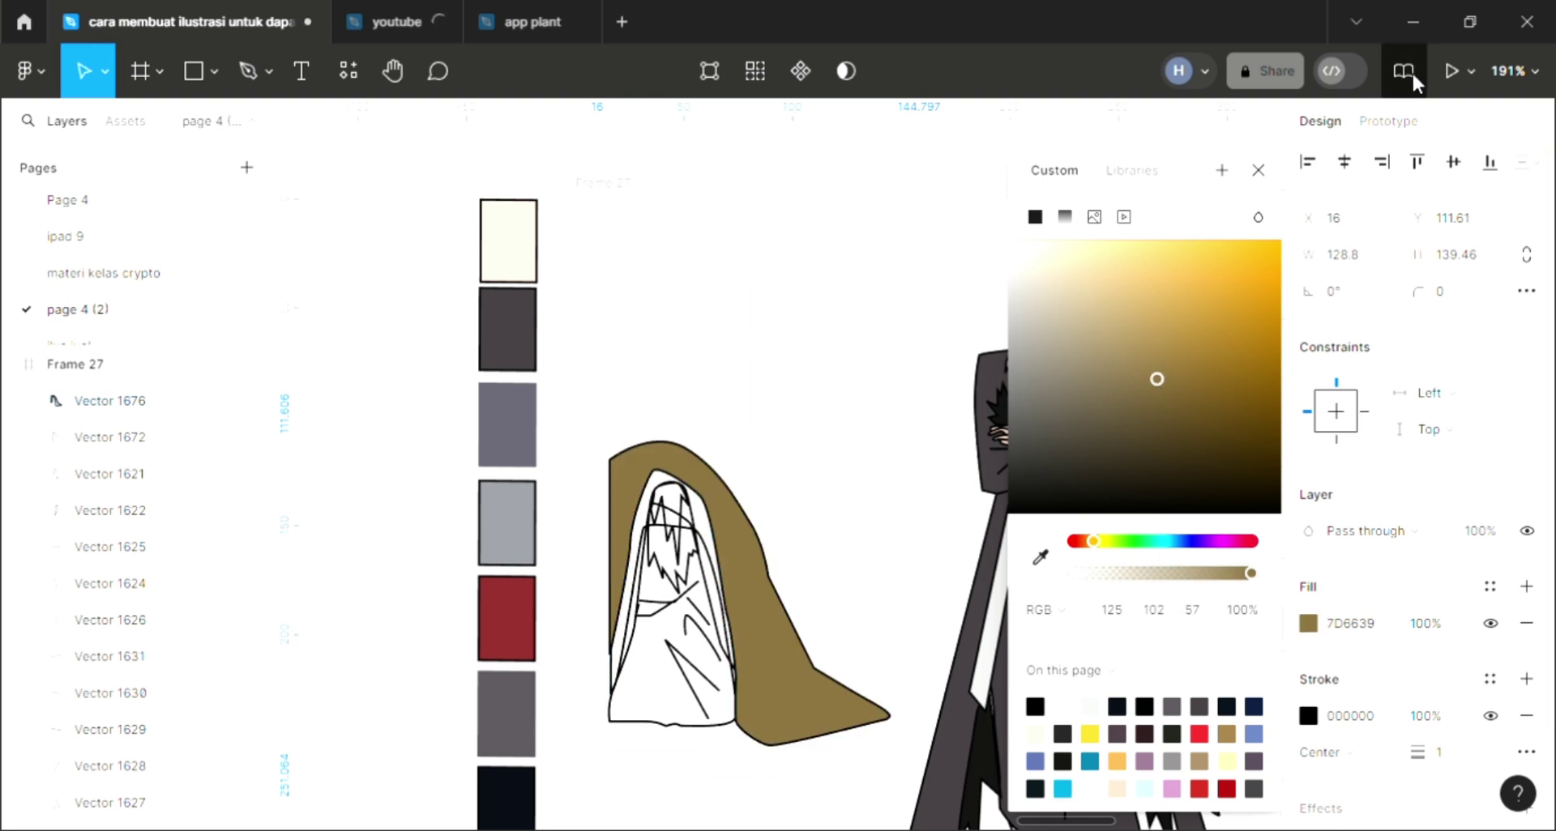
{"action": "key", "text": "Escape"}
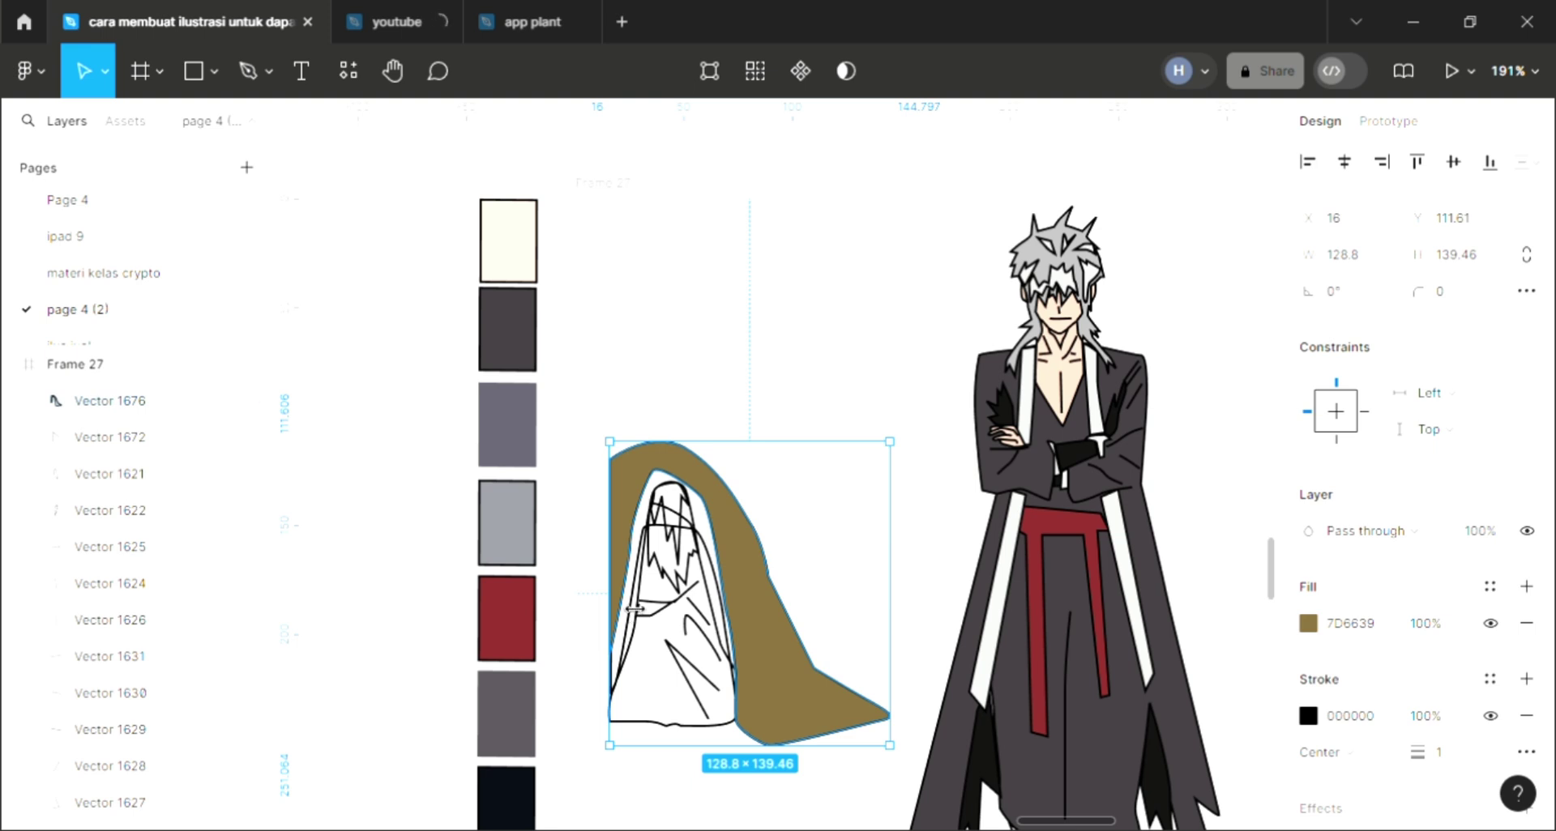
{"action": "left_click", "coordinate": [729, 653]}
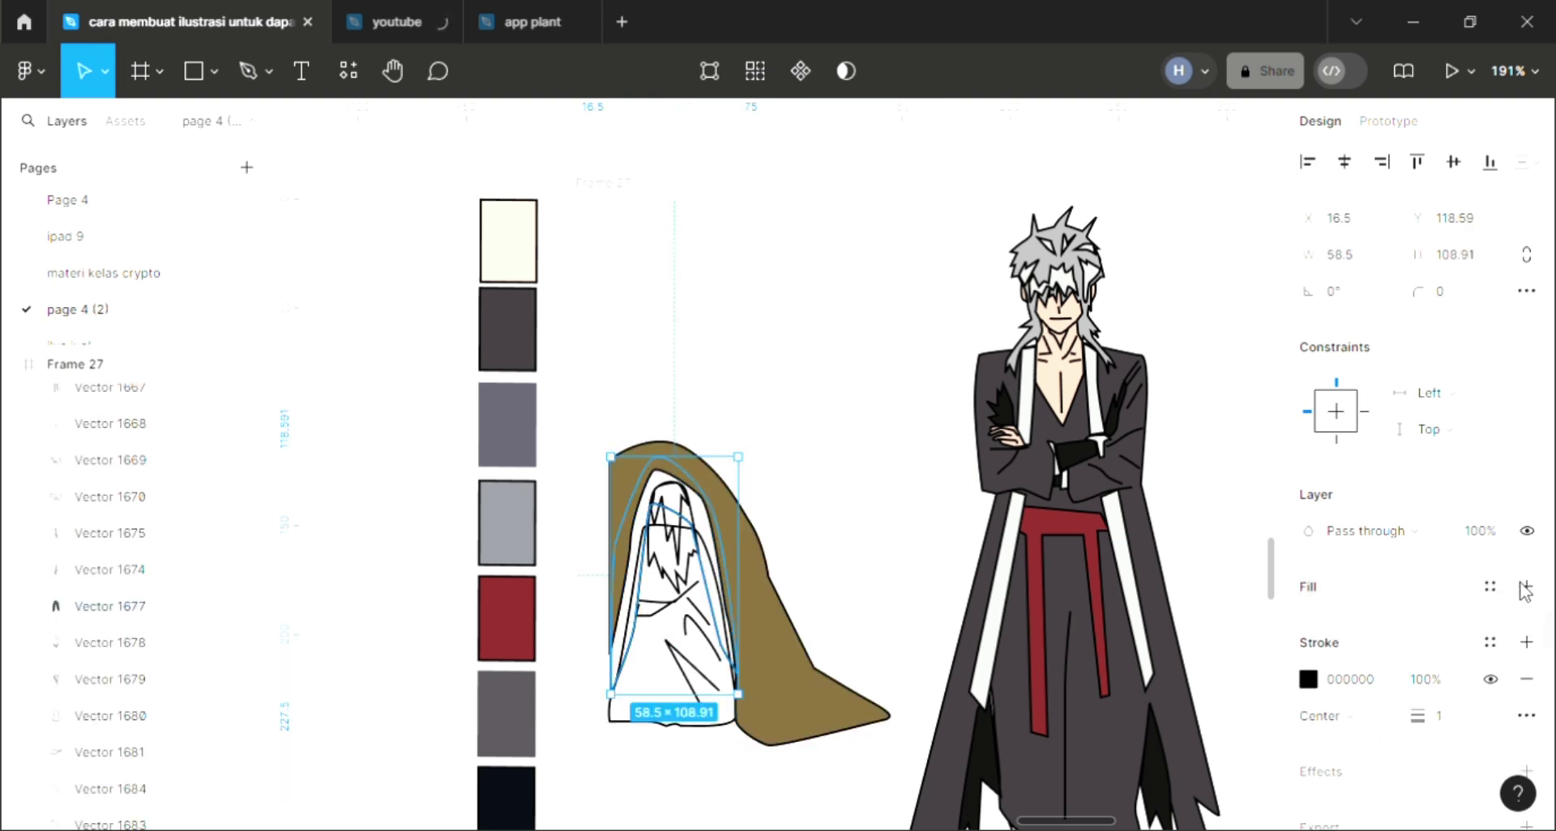
Fill the hood's hair with dark grey 5E5C69 from the swatch column, replacing a trial 8B8E94
{"action": "scroll", "coordinate": [697, 535], "scroll_direction": "up", "scroll_amount": 5}
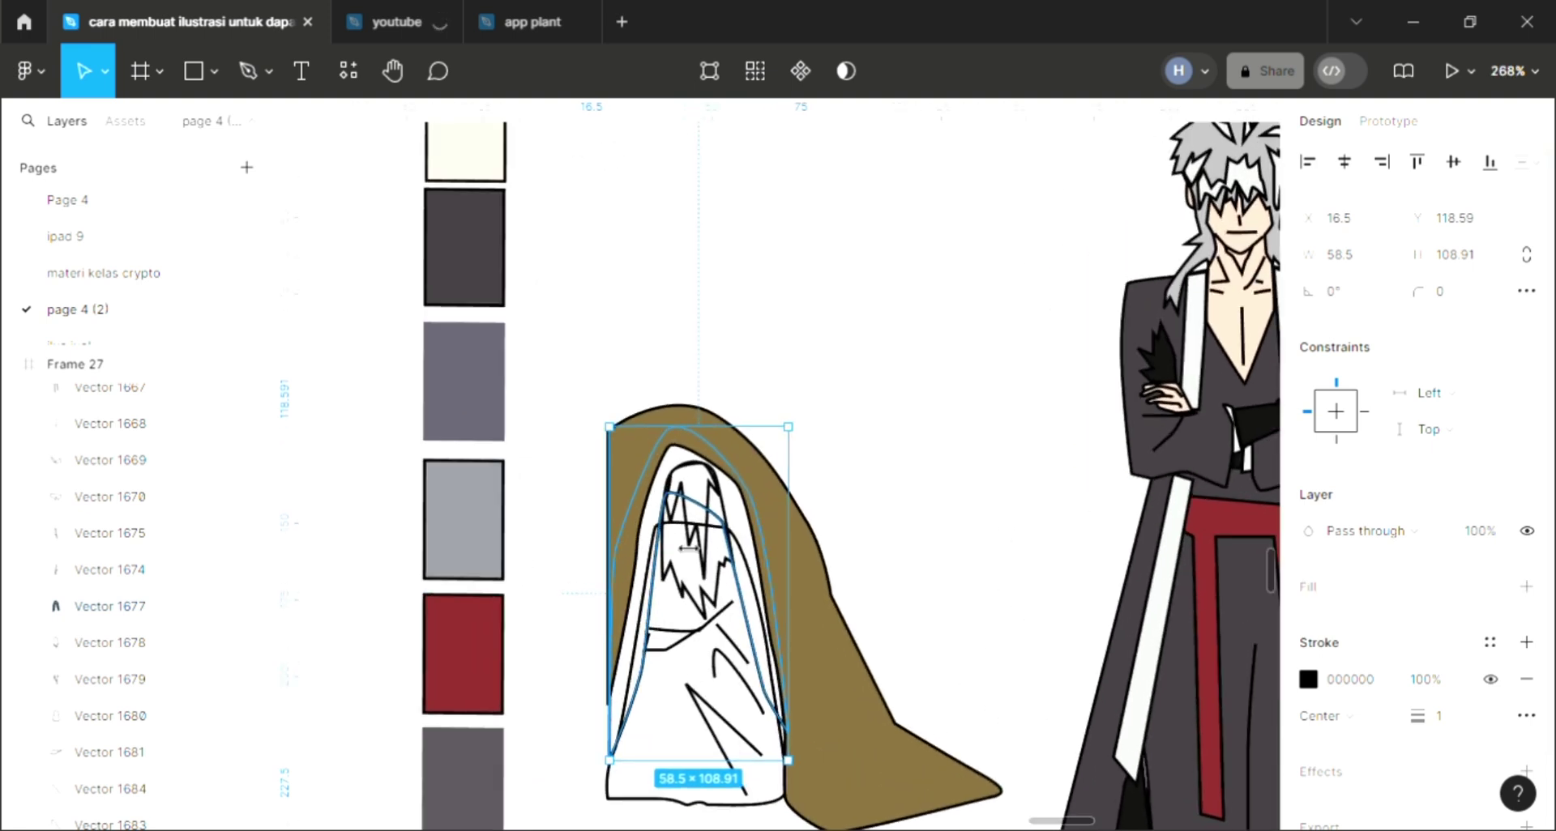
{"action": "left_click", "coordinate": [1527, 585]}
{"action": "key", "text": "i"}
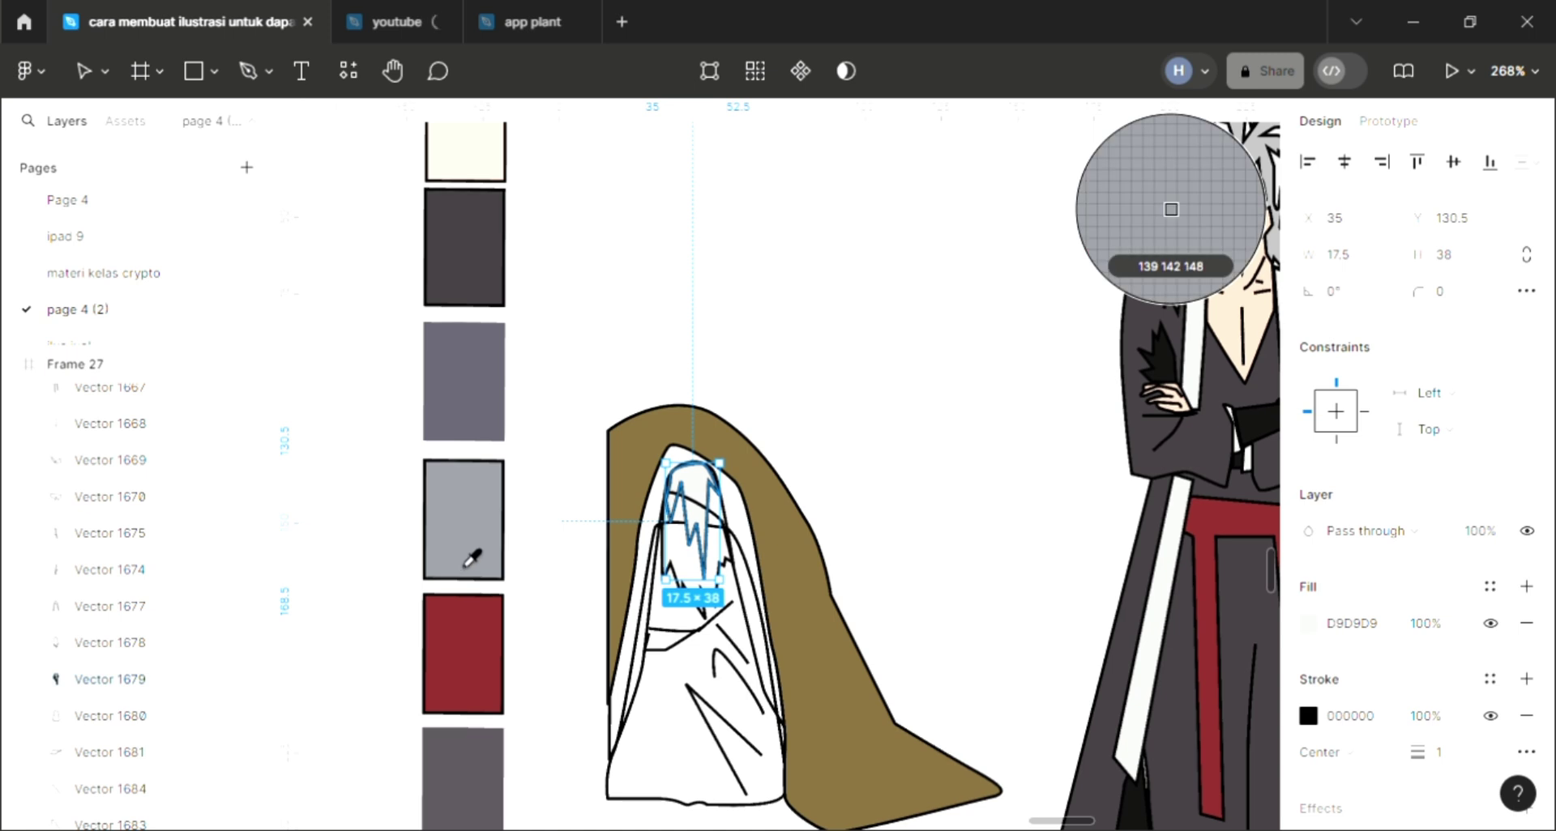
{"action": "left_click", "coordinate": [462, 510]}
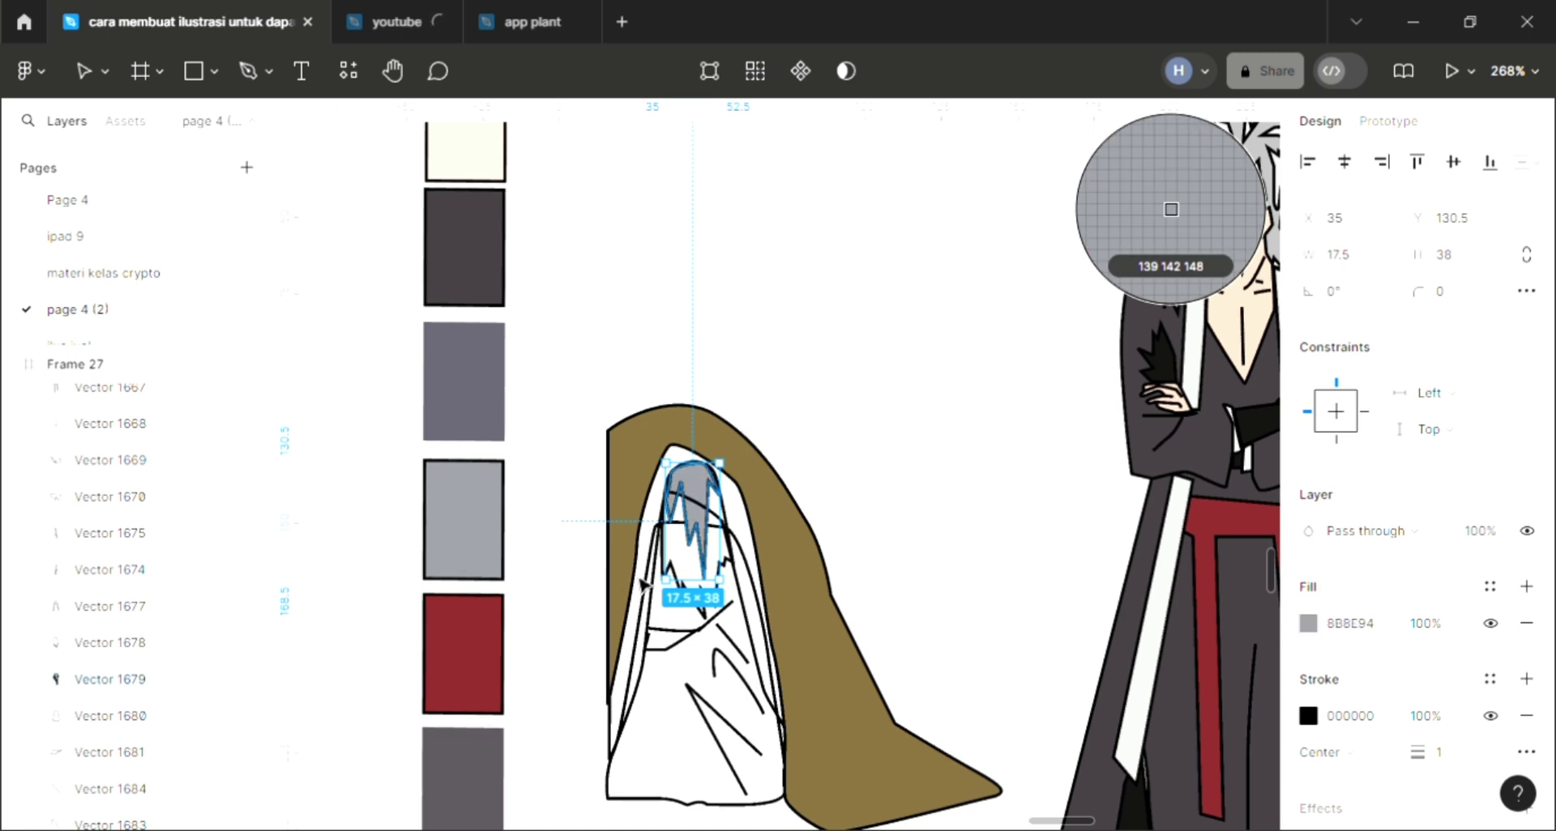
{"action": "key", "text": "Escape"}
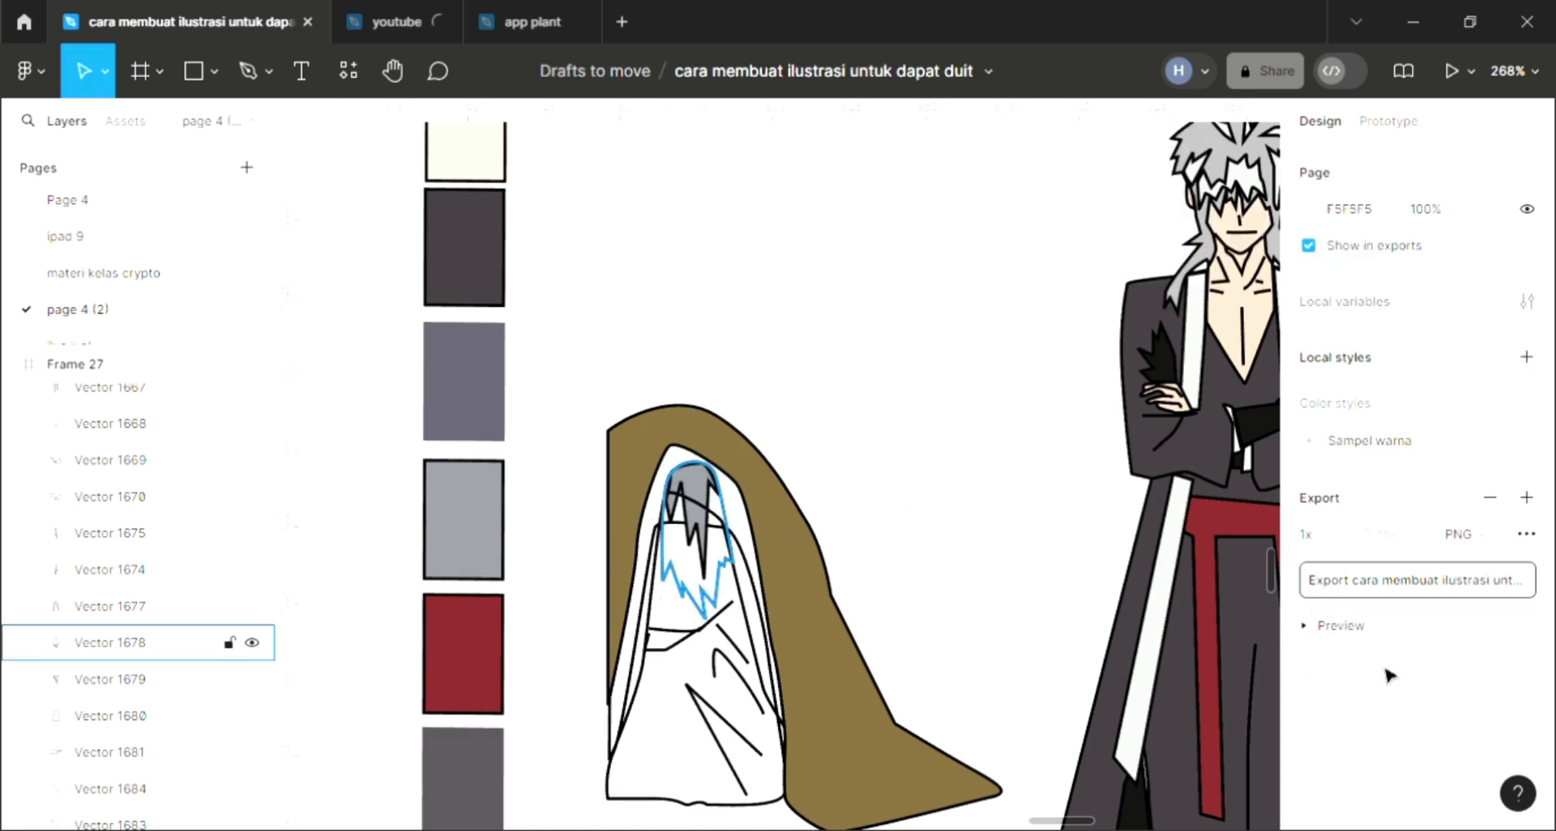
{"action": "key", "text": "ctrl+z"}
{"action": "key", "text": "ctrl+z"}
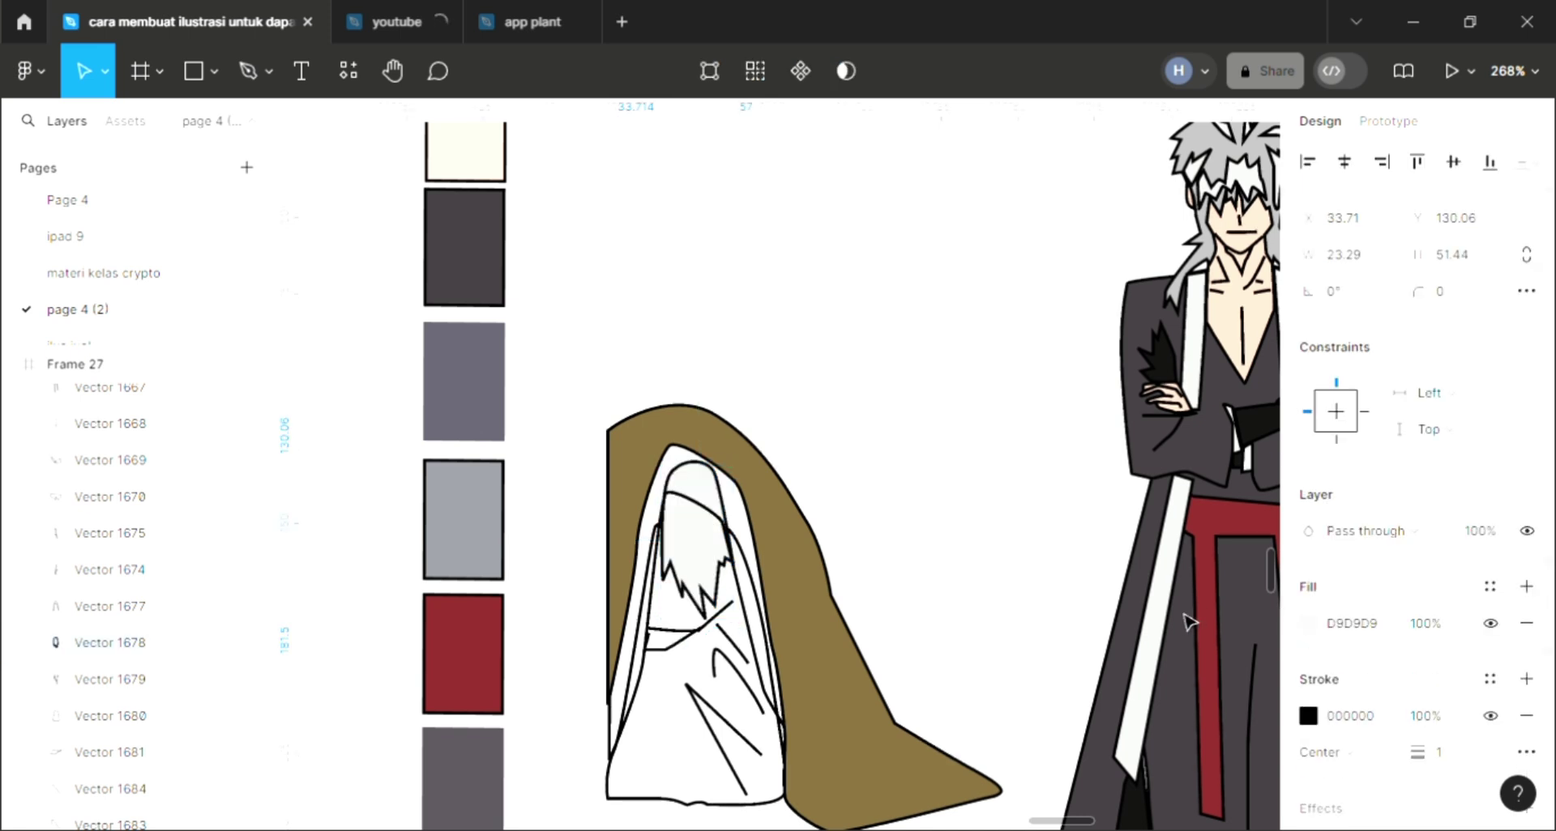
{"action": "key", "text": "ctrl+z"}
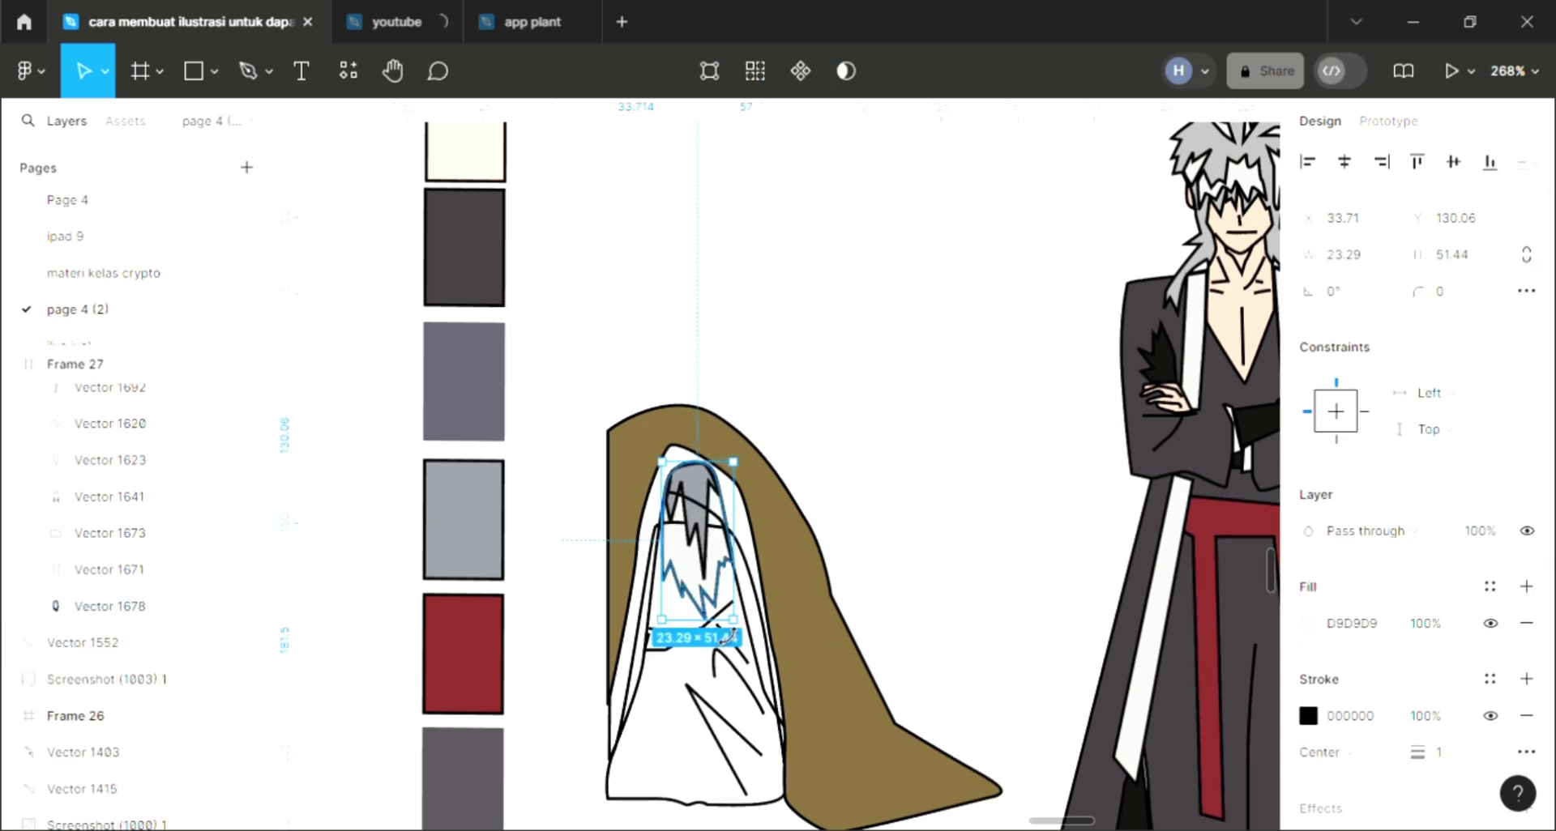
{"action": "key", "text": "i"}
{"action": "left_click", "coordinate": [478, 421]}
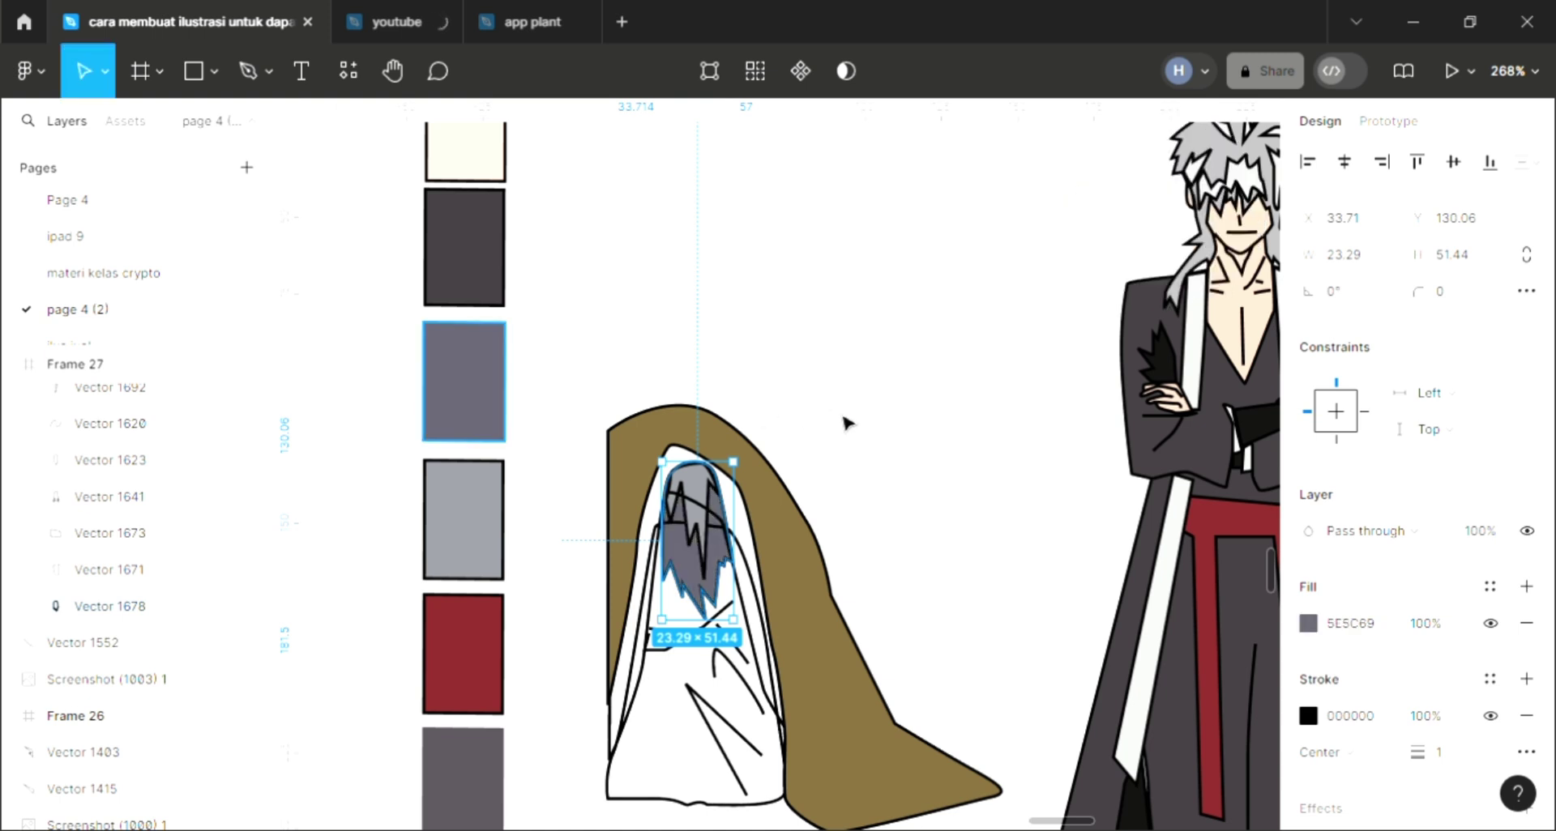
{"action": "left_click", "coordinate": [861, 425]}
Fill the inner hood lining with red 872C2A sampled from the swatch, behind the hair
{"action": "scroll", "coordinate": [827, 511], "scroll_direction": "down", "scroll_amount": 2}
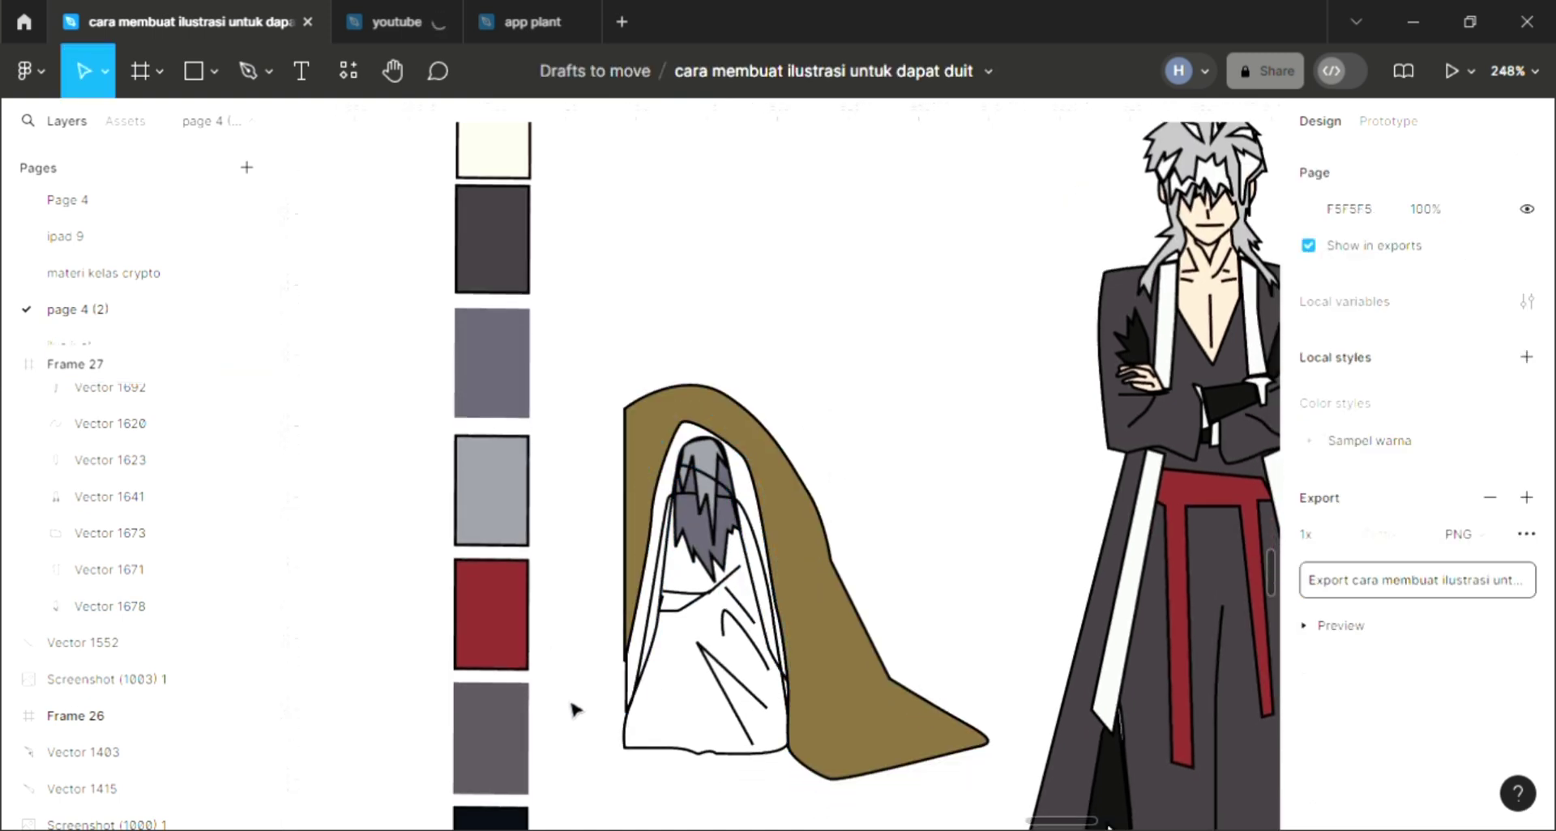
{"action": "left_click", "coordinate": [630, 567]}
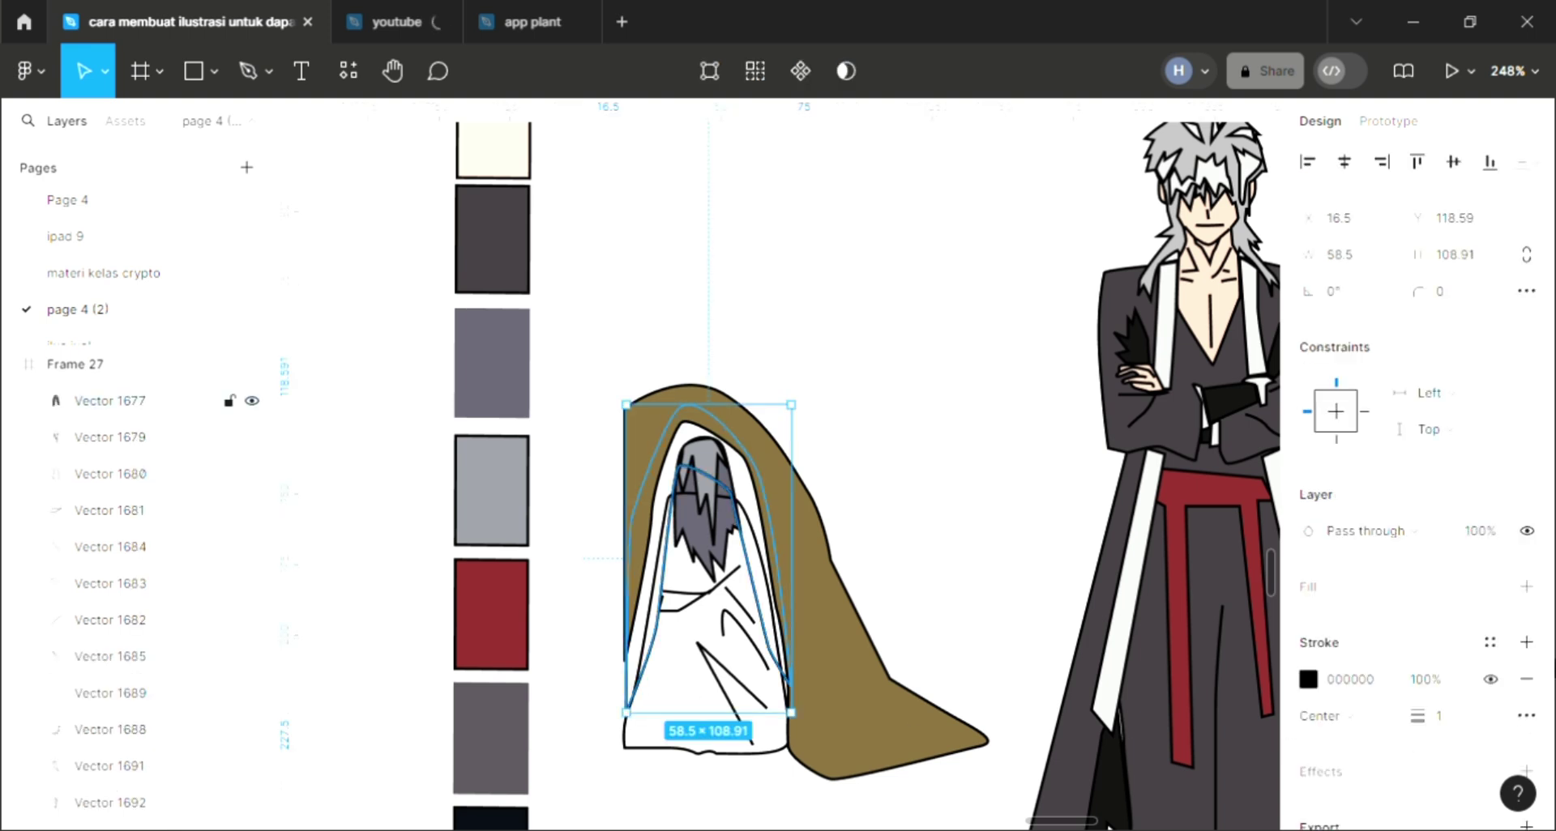
{"action": "left_click", "coordinate": [1525, 586]}
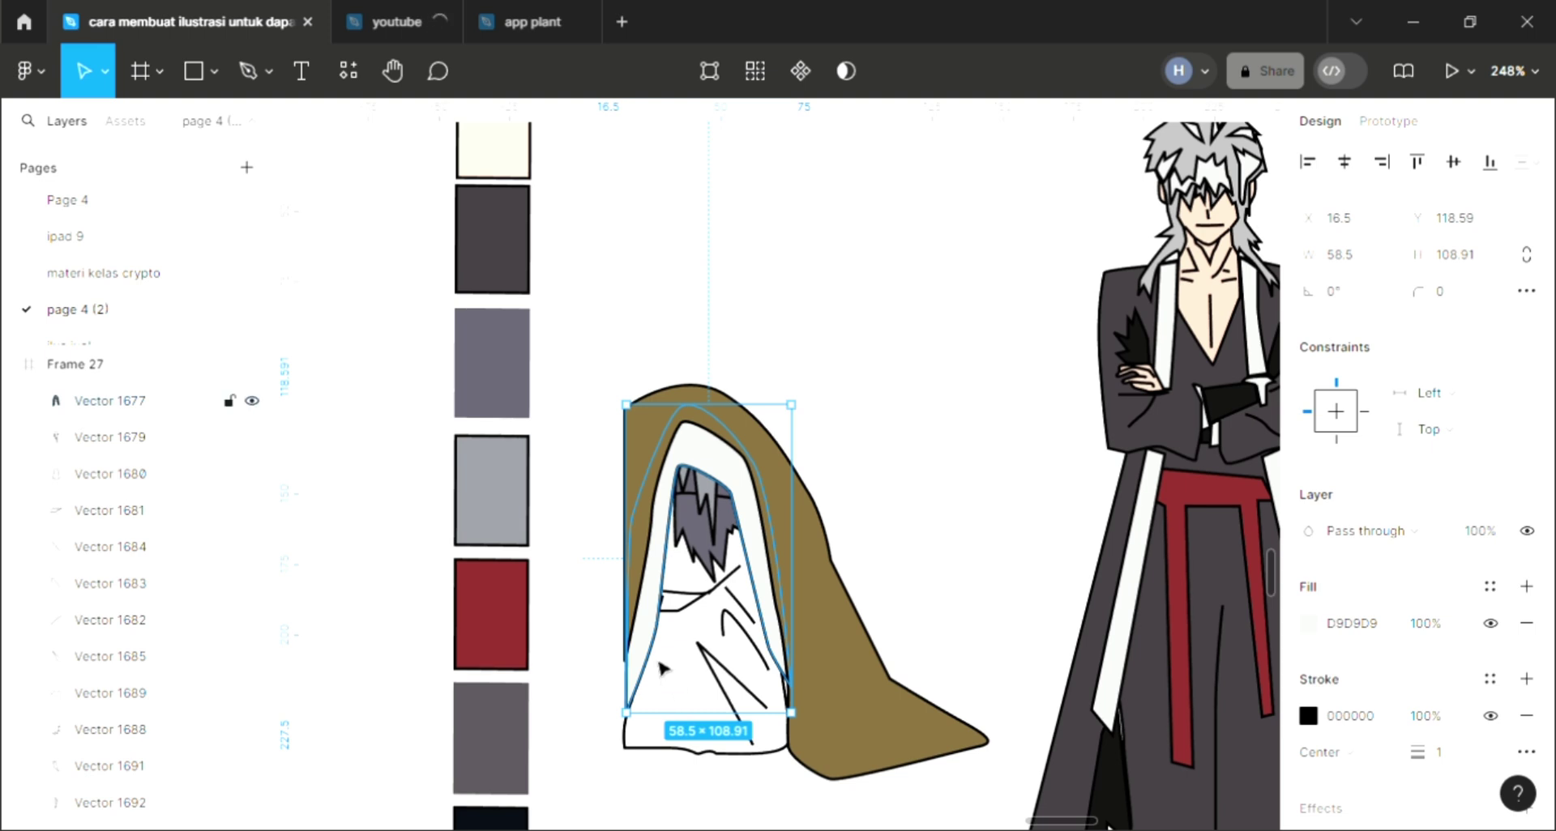
{"action": "key", "text": "bracketleft"}
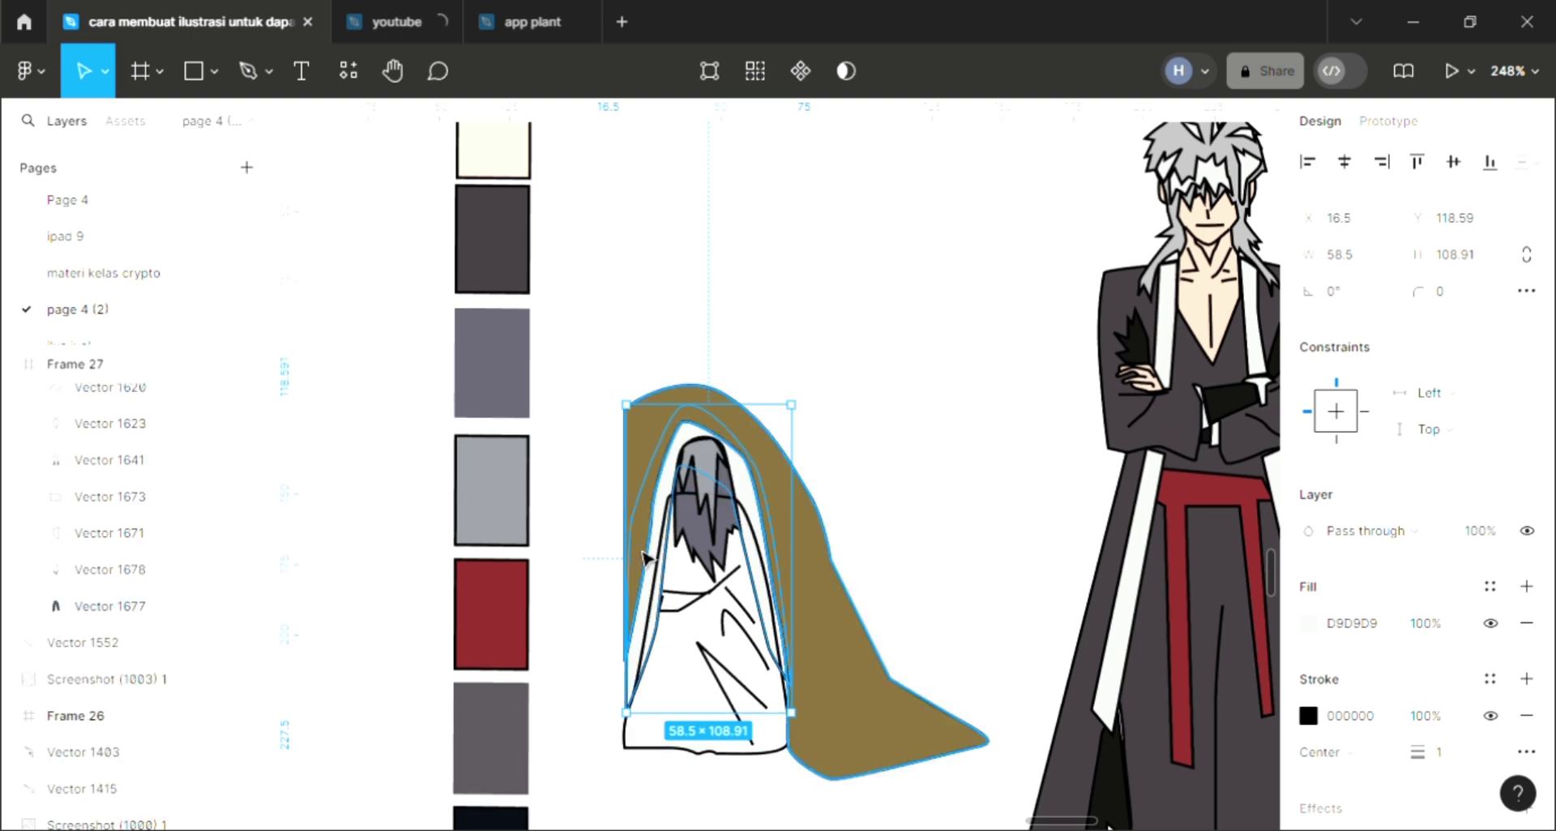
{"action": "key", "text": "i"}
{"action": "left_click", "coordinate": [511, 624]}
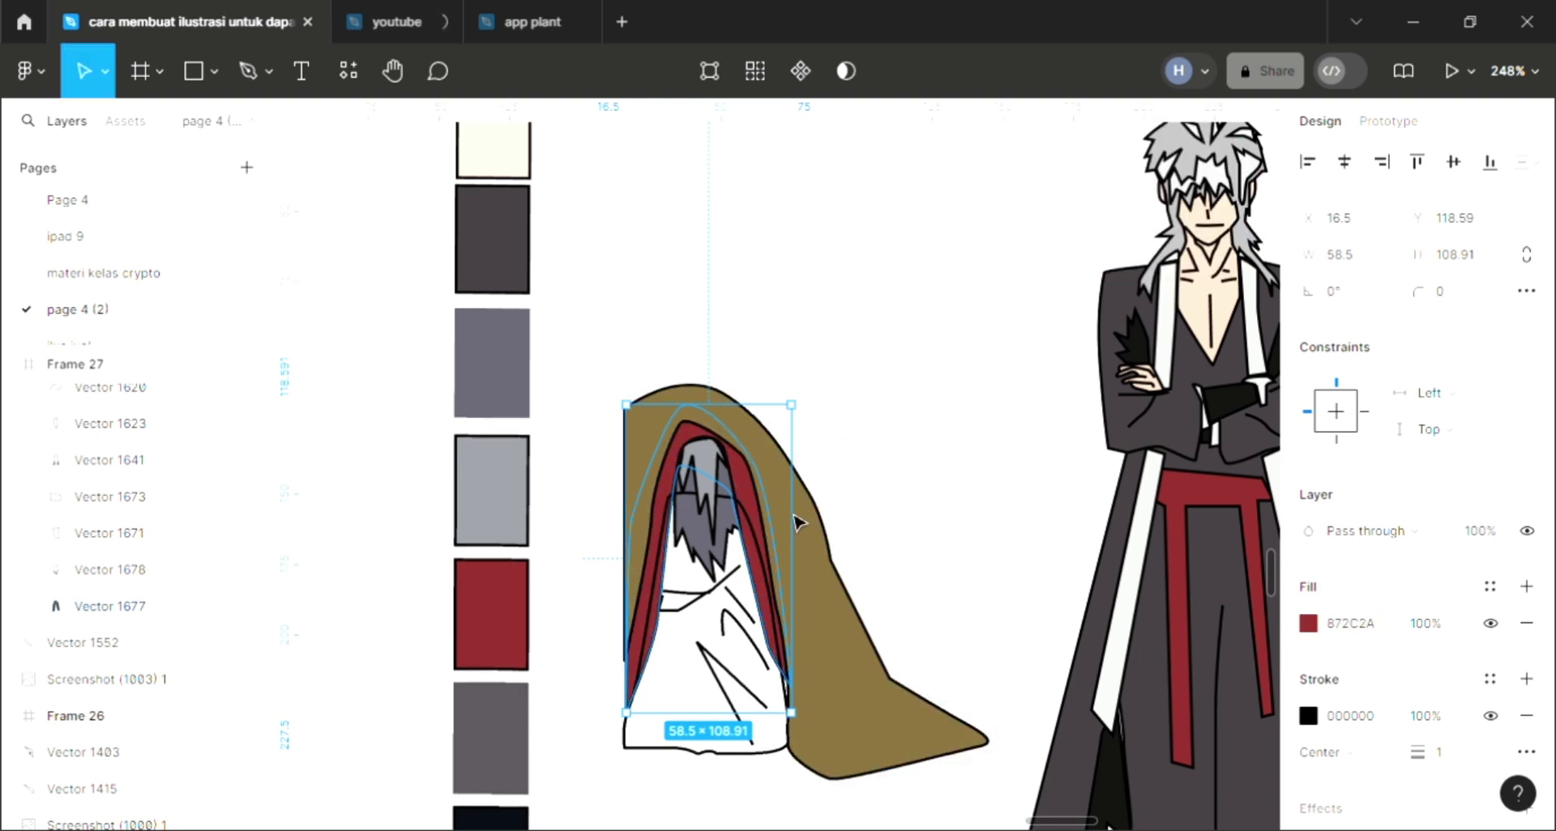
{"action": "key", "text": "Escape"}
Give the robe shape inside the hood a light D9D9D9 fill, sent behind hair and lines
{"action": "left_click", "coordinate": [705, 632]}
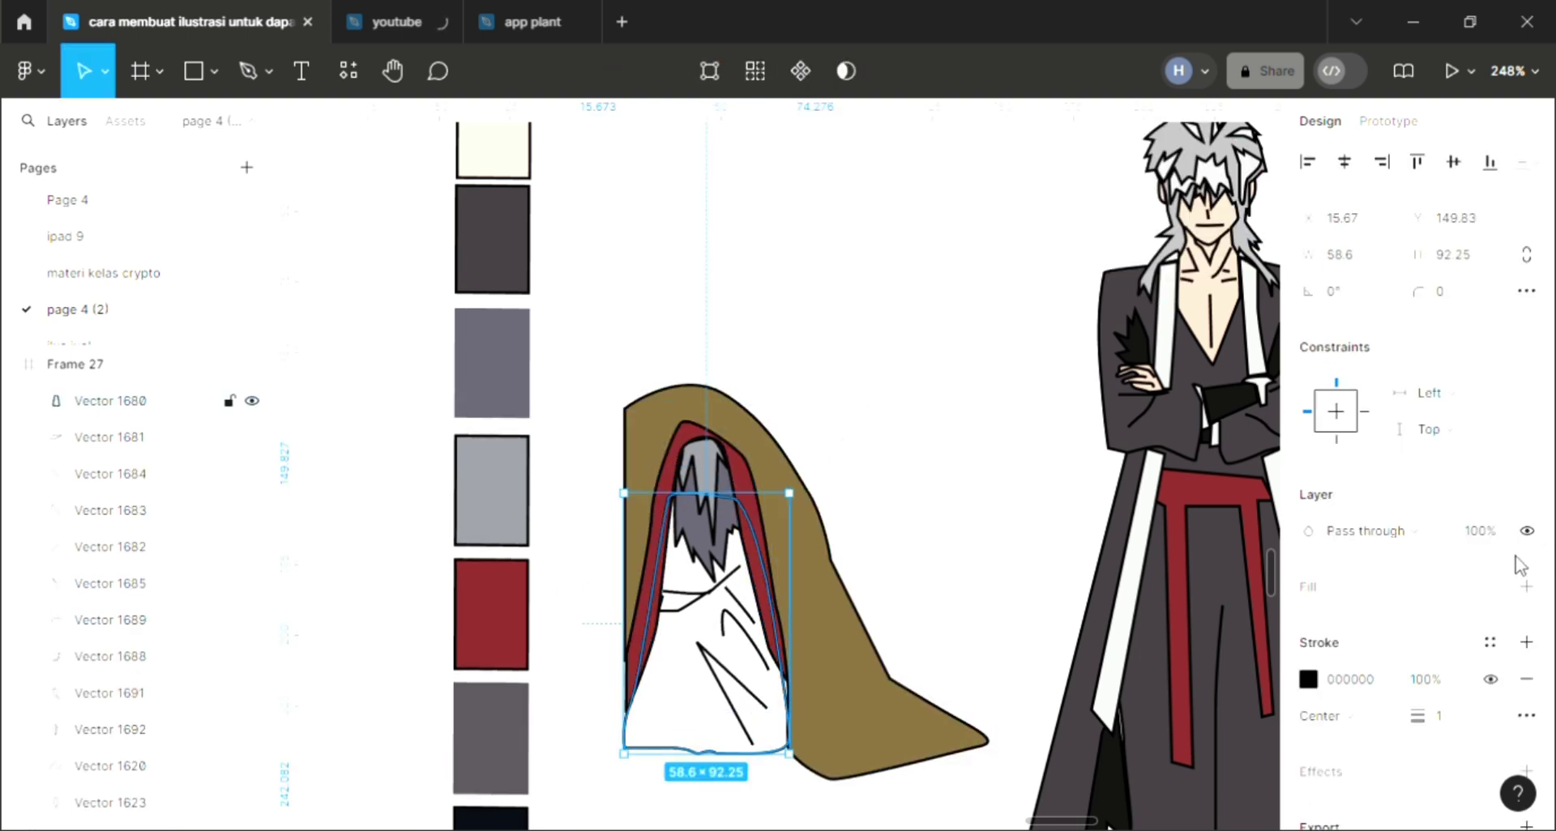
{"action": "left_click", "coordinate": [1527, 587]}
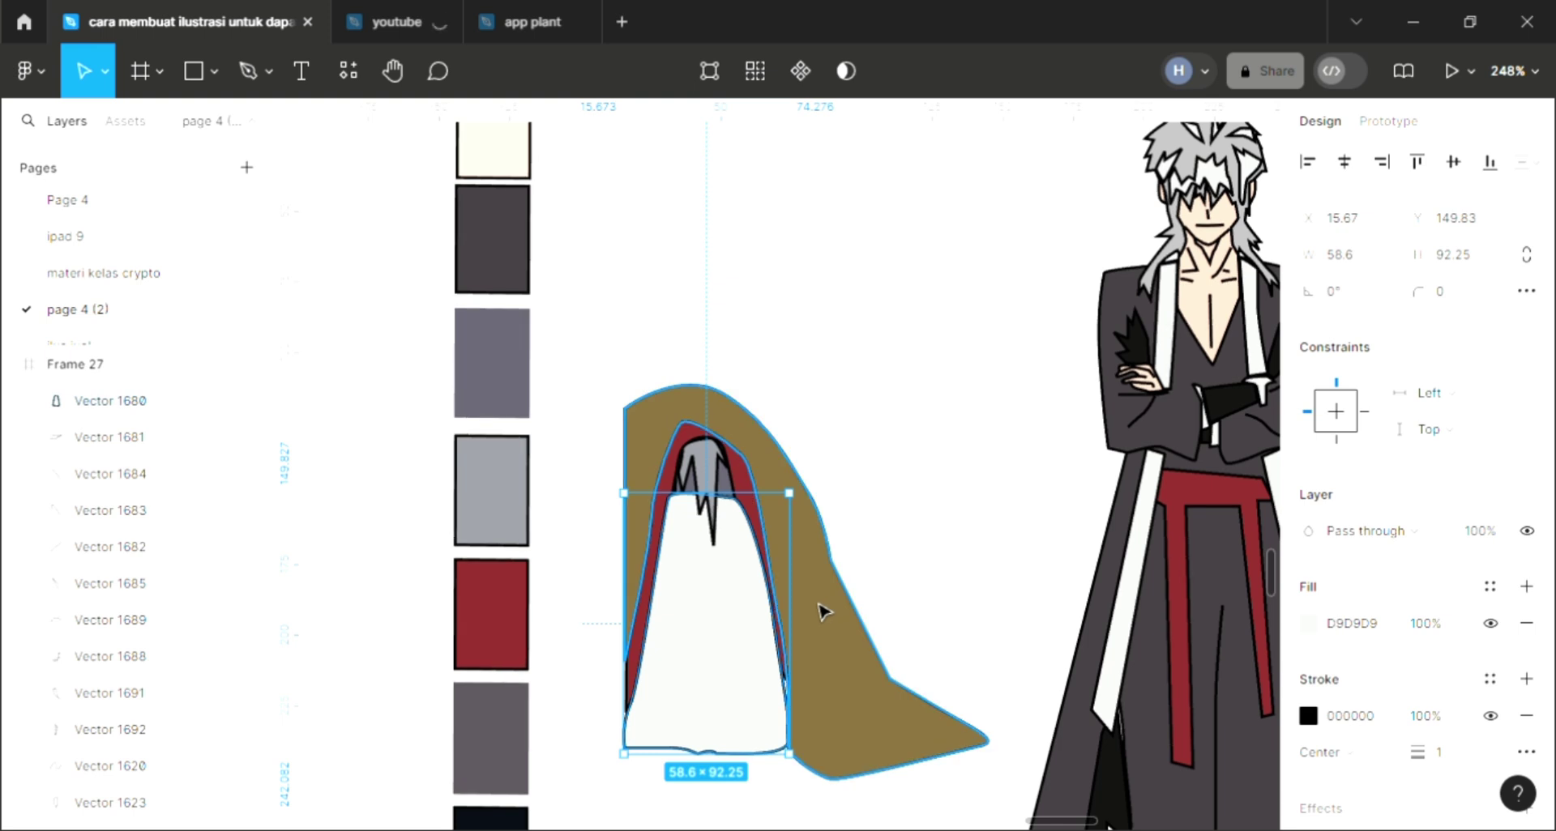
{"action": "key", "text": "ctrl+shift+bracketleft"}
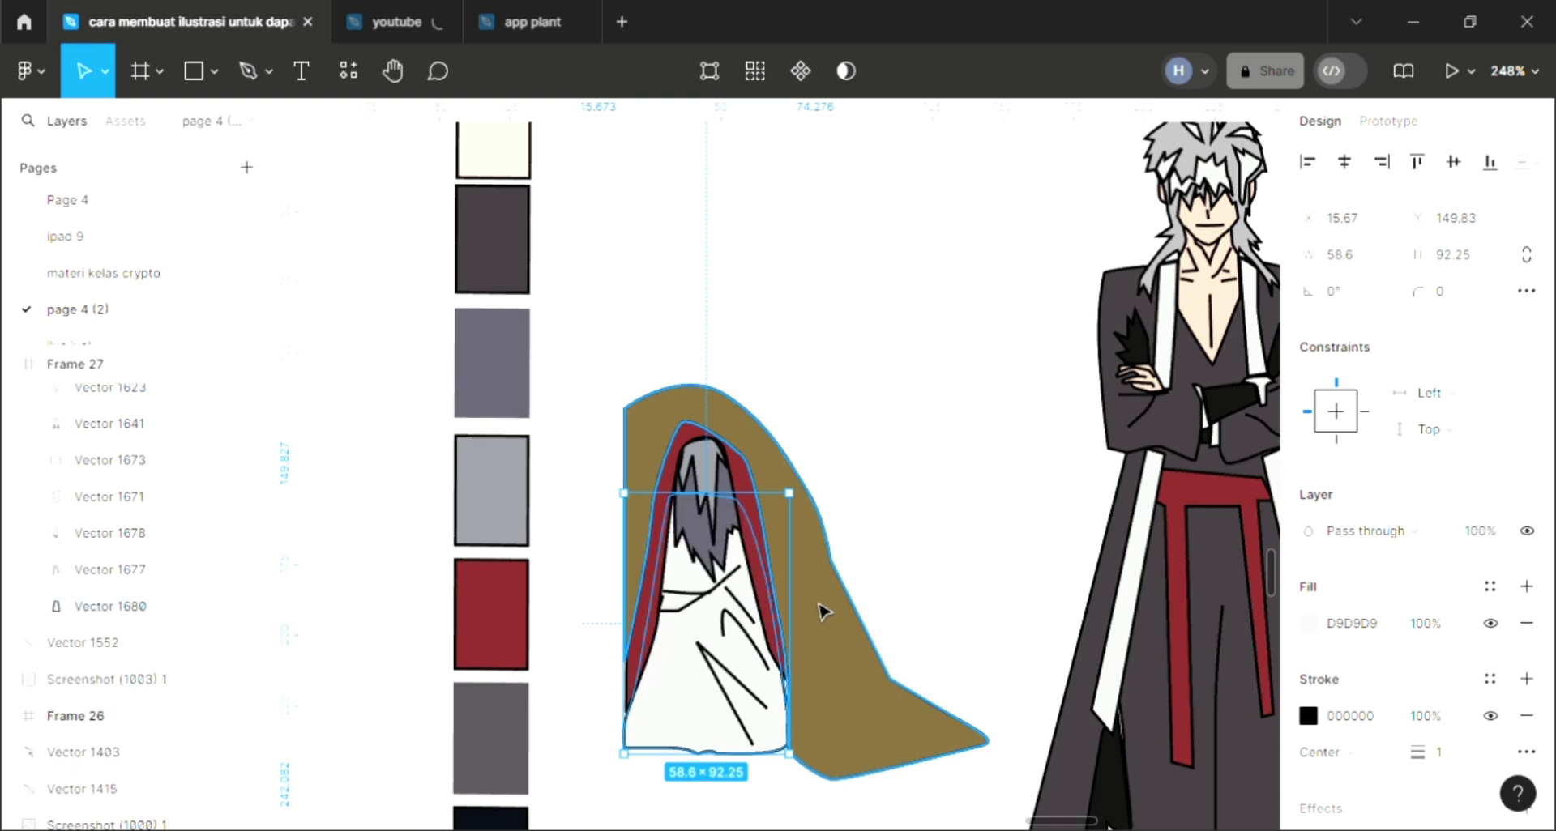
{"action": "scroll", "coordinate": [972, 624], "scroll_direction": "down", "scroll_amount": 1}
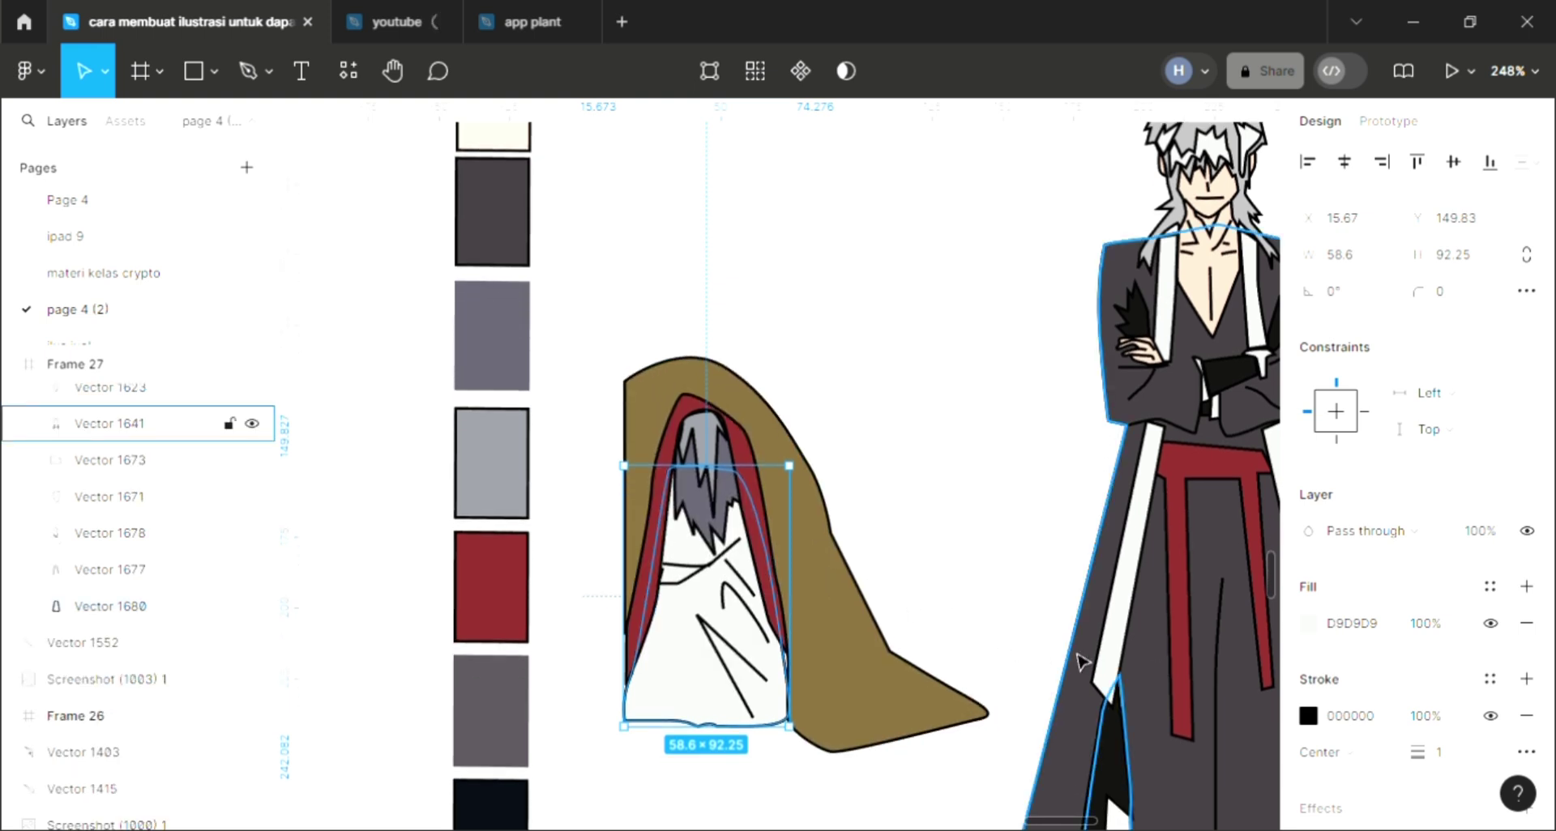
{"action": "scroll", "coordinate": [1083, 670], "scroll_direction": "down", "scroll_amount": 2, "text": "ctrl"}
{"action": "scroll", "coordinate": [1082, 664], "scroll_direction": "down", "scroll_amount": 2, "text": "ctrl"}
{"action": "scroll", "coordinate": [1145, 522], "scroll_direction": "right", "scroll_amount": 5}
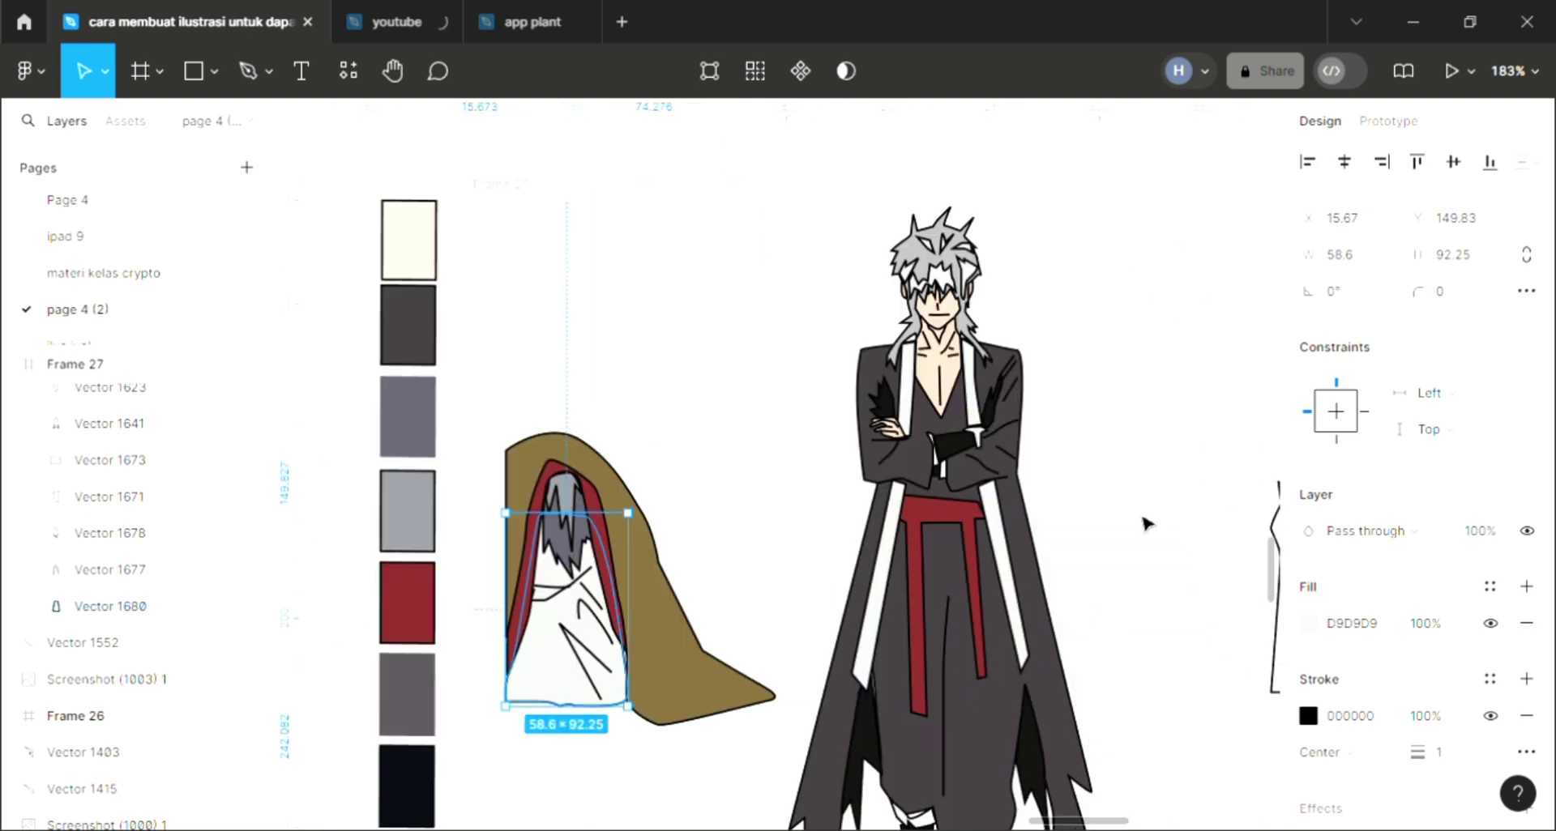
{"action": "left_click", "coordinate": [1185, 492]}
Fill the profile character's tall left shape with skin tone F4CFBB from the swatch
{"action": "scroll", "coordinate": [1183, 490], "scroll_direction": "right", "scroll_amount": 9}
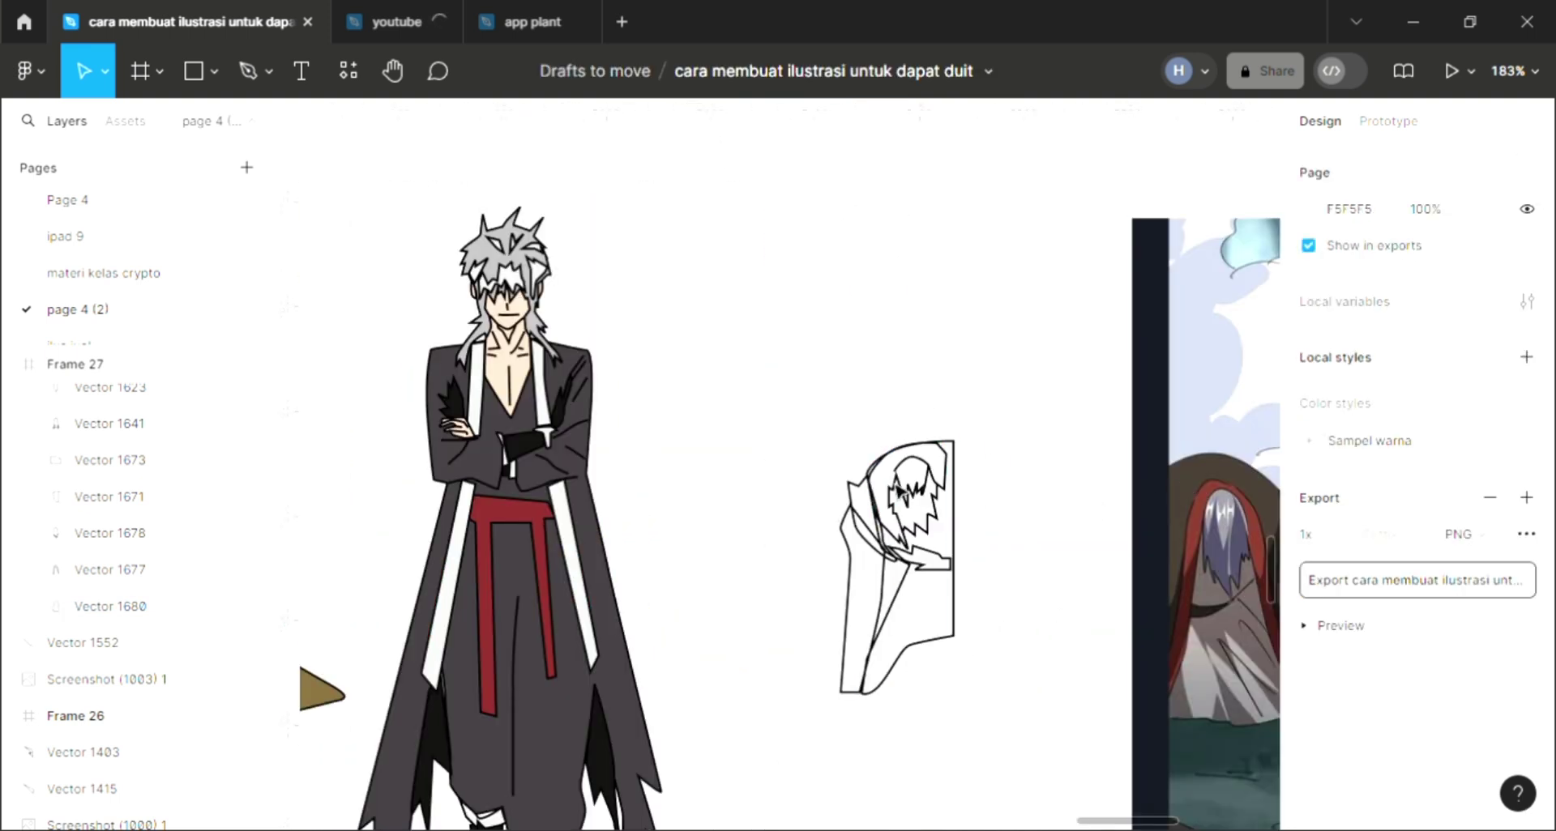
{"action": "scroll", "coordinate": [895, 486], "scroll_direction": "up", "scroll_amount": 3, "text": "ctrl"}
{"action": "scroll", "coordinate": [896, 486], "scroll_direction": "up", "scroll_amount": 2, "text": "ctrl"}
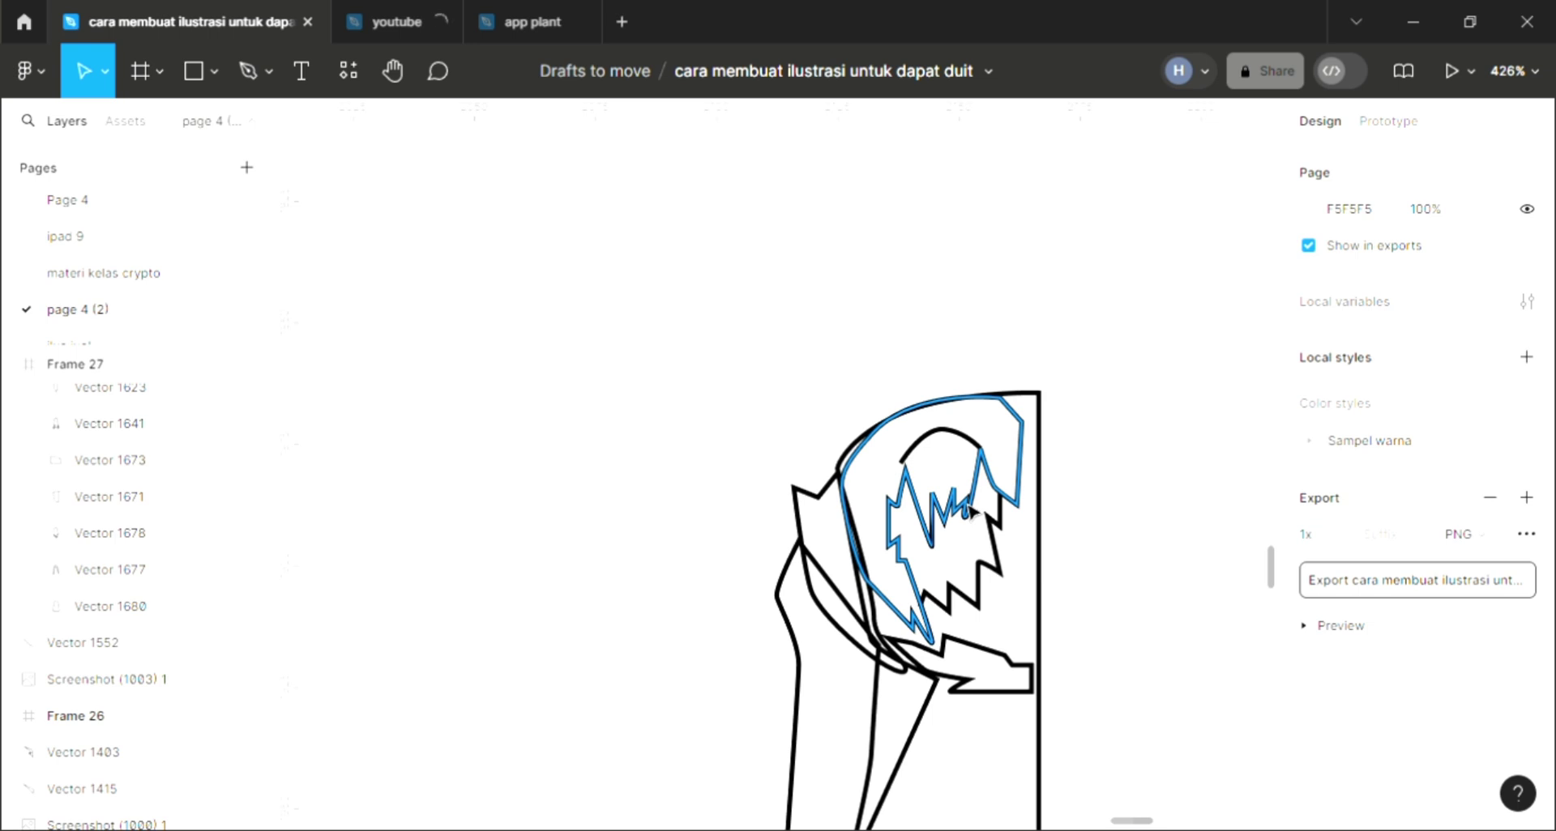
{"action": "scroll", "coordinate": [964, 502], "scroll_direction": "down", "scroll_amount": 2, "text": "ctrl"}
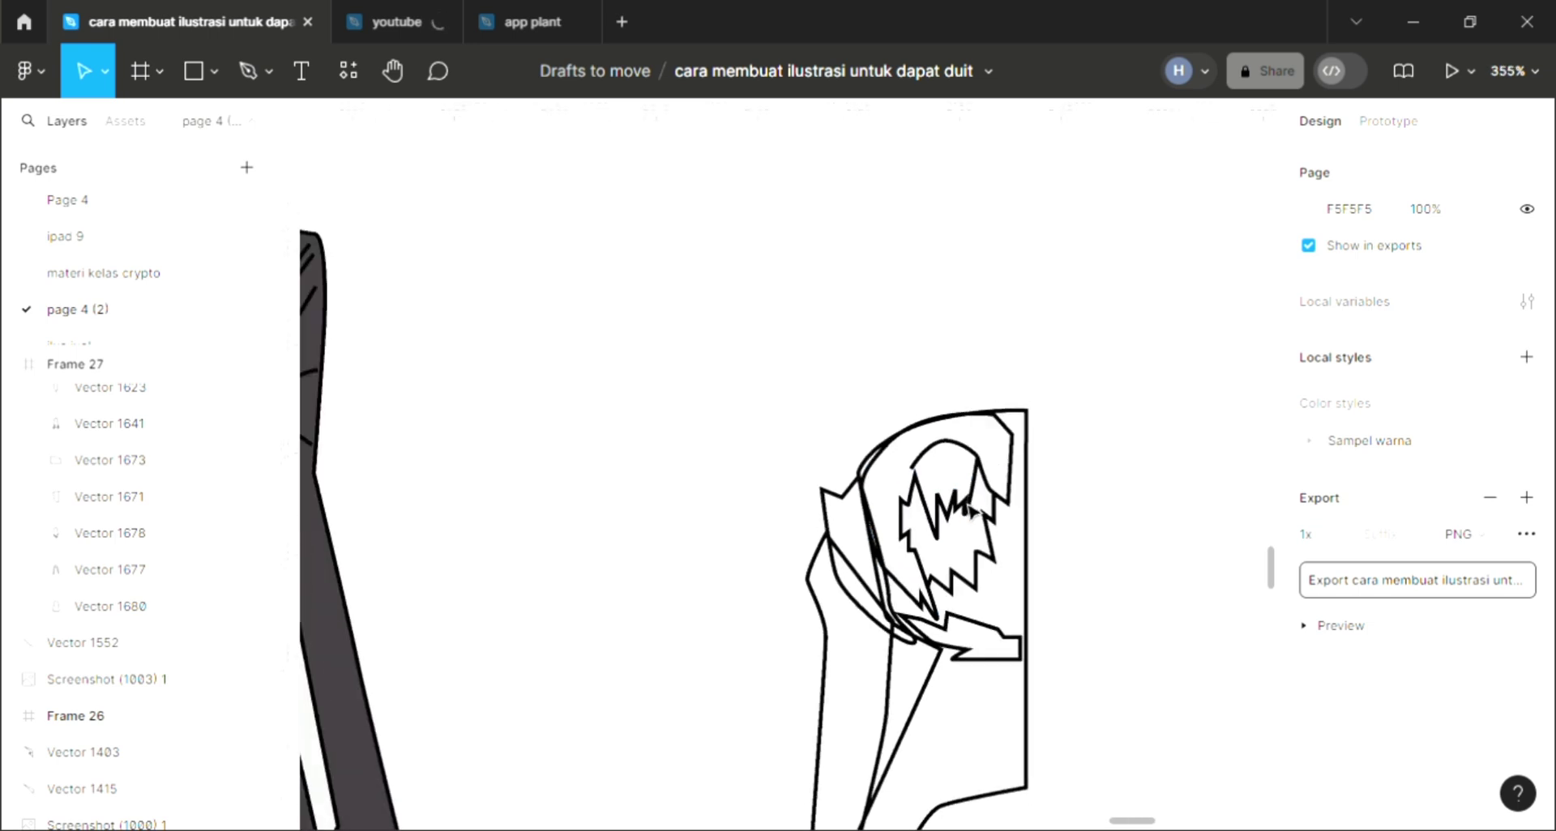
{"action": "left_click", "coordinate": [845, 635]}
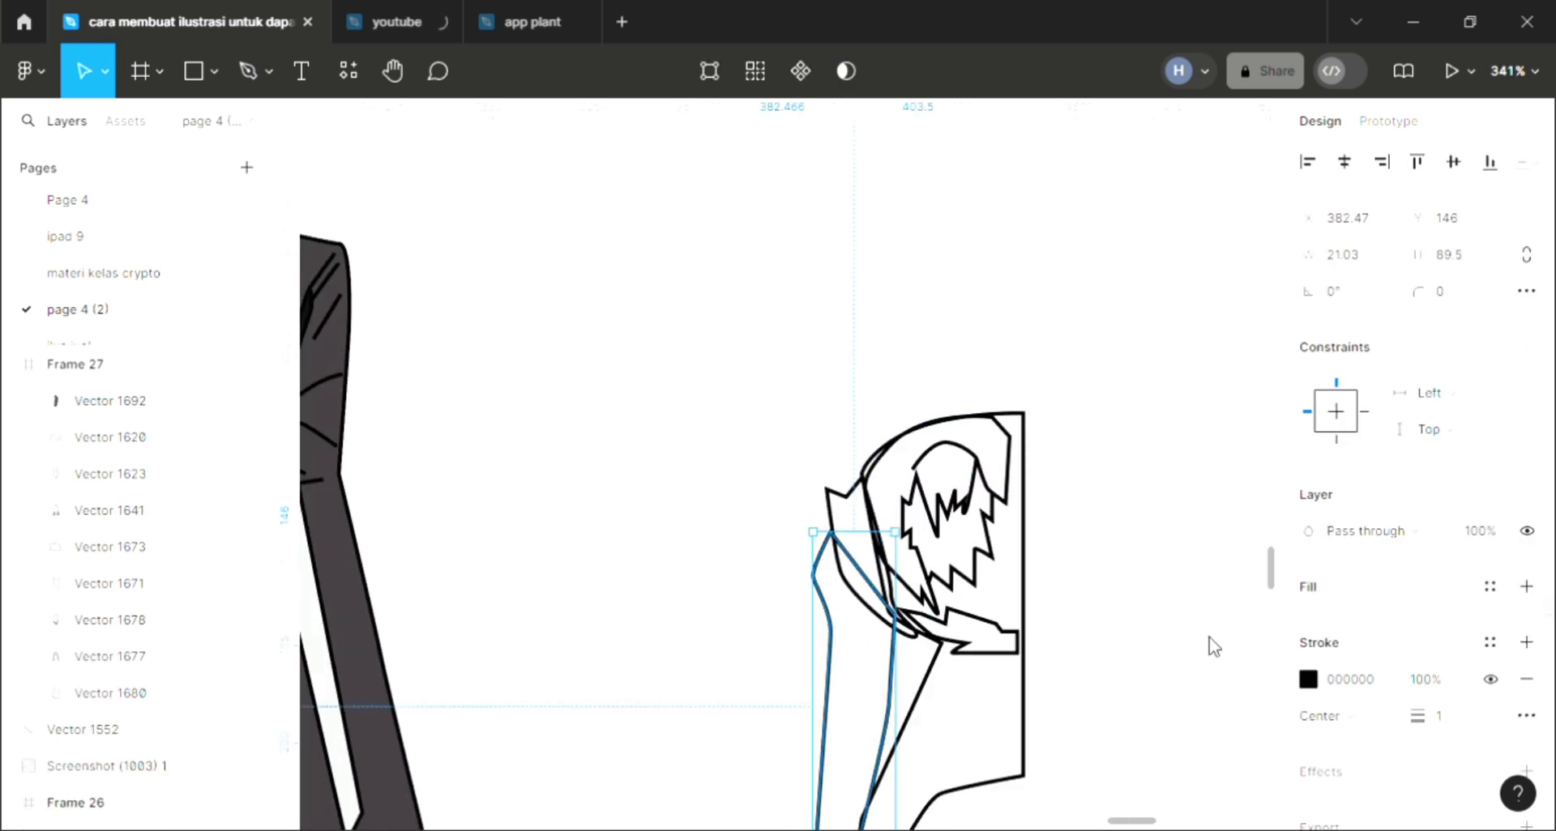
{"action": "scroll", "coordinate": [845, 681], "scroll_direction": "down", "scroll_amount": 1, "text": "ctrl"}
{"action": "scroll", "coordinate": [845, 680], "scroll_direction": "down", "scroll_amount": 1, "text": "ctrl"}
{"action": "scroll", "coordinate": [846, 681], "scroll_direction": "left", "scroll_amount": 2}
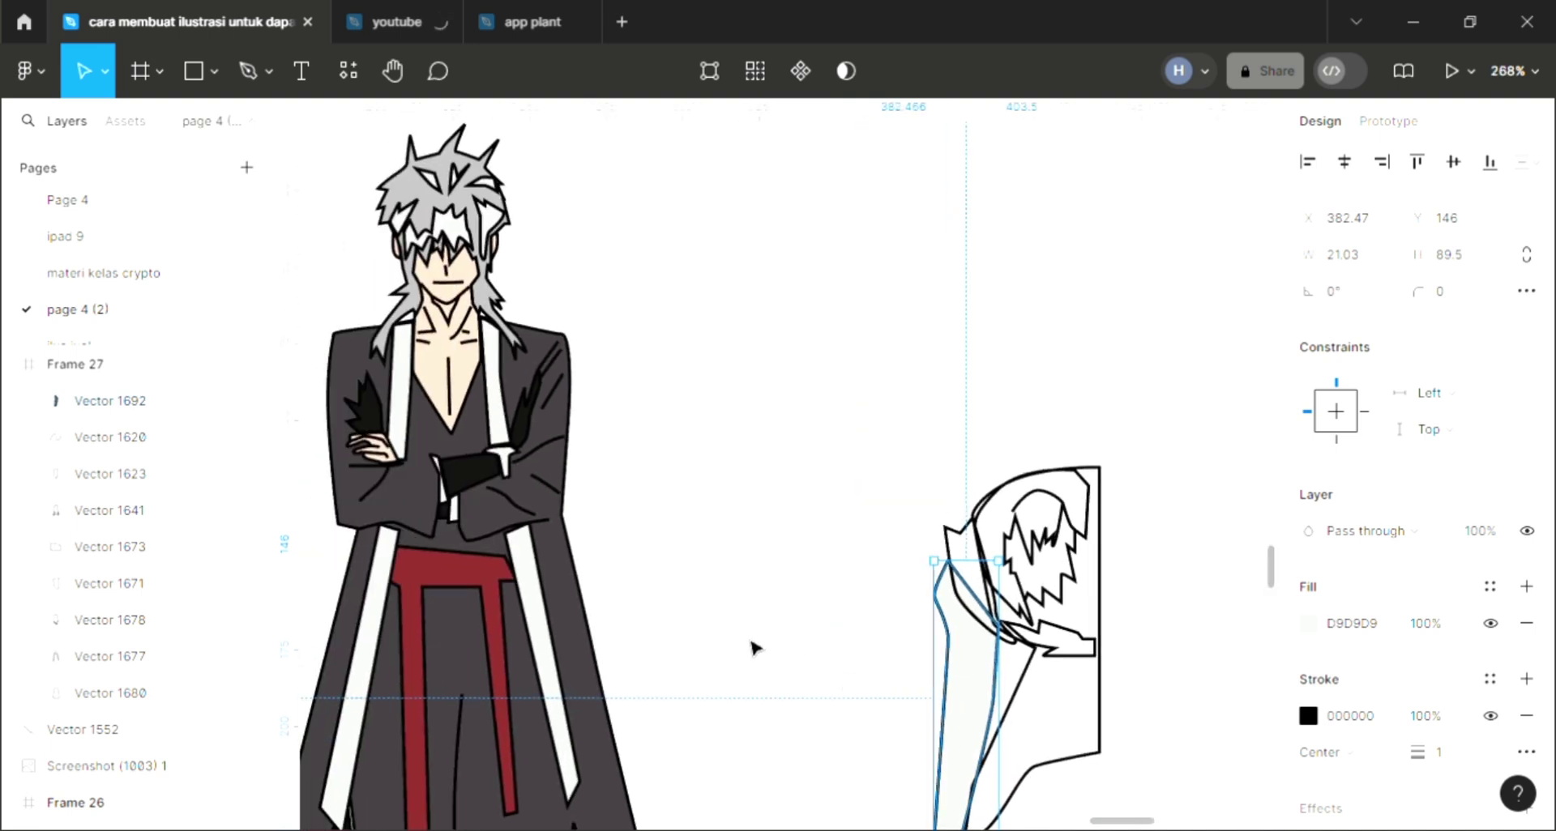
{"action": "left_click", "coordinate": [450, 403]}
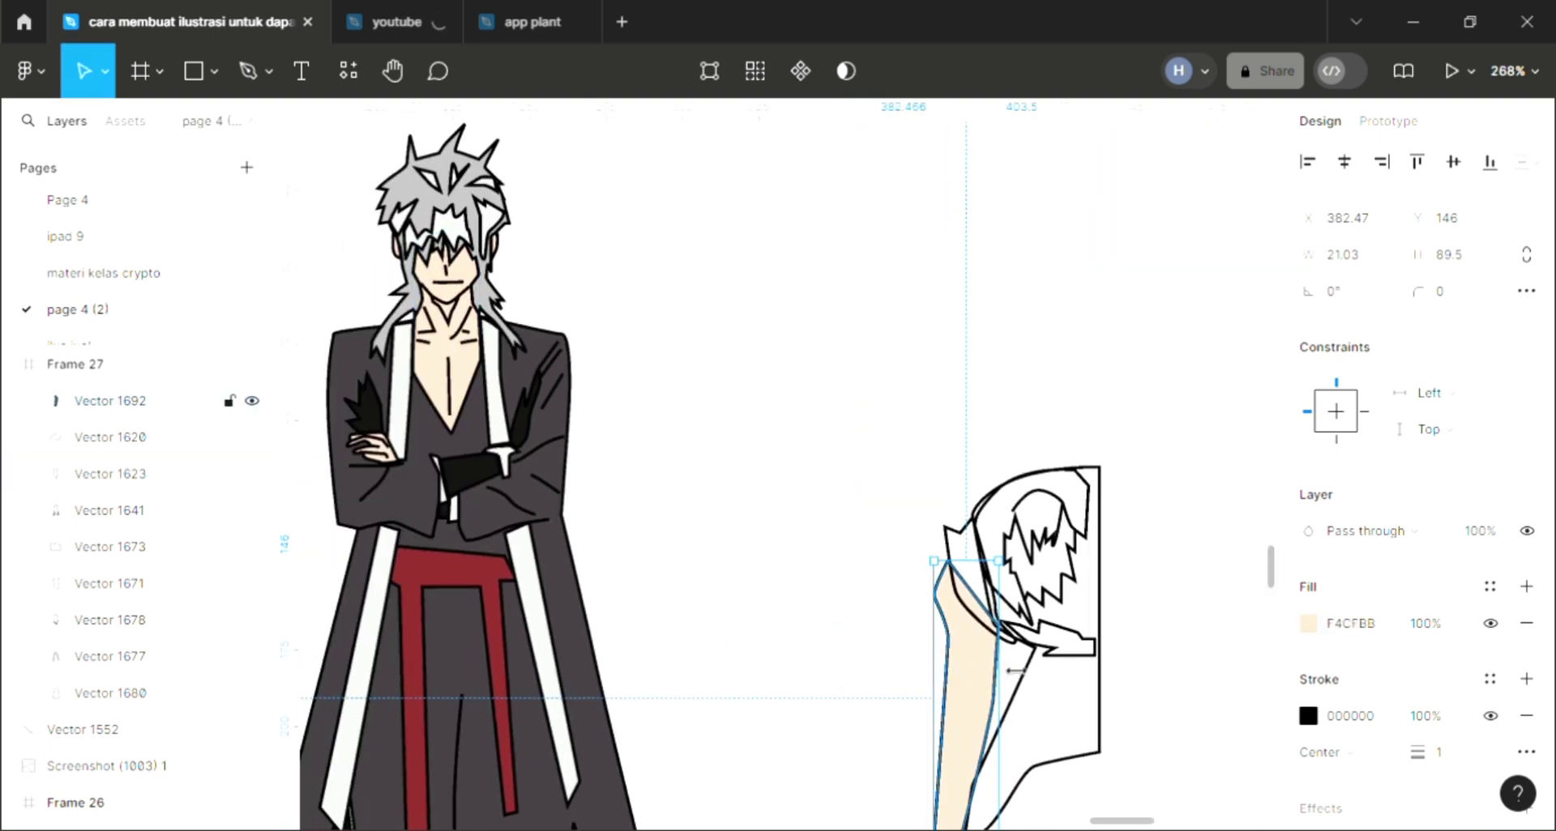
{"action": "scroll", "coordinate": [1015, 671], "scroll_direction": "down", "scroll_amount": 1}
{"action": "scroll", "coordinate": [1015, 671], "scroll_direction": "down", "scroll_amount": 1}
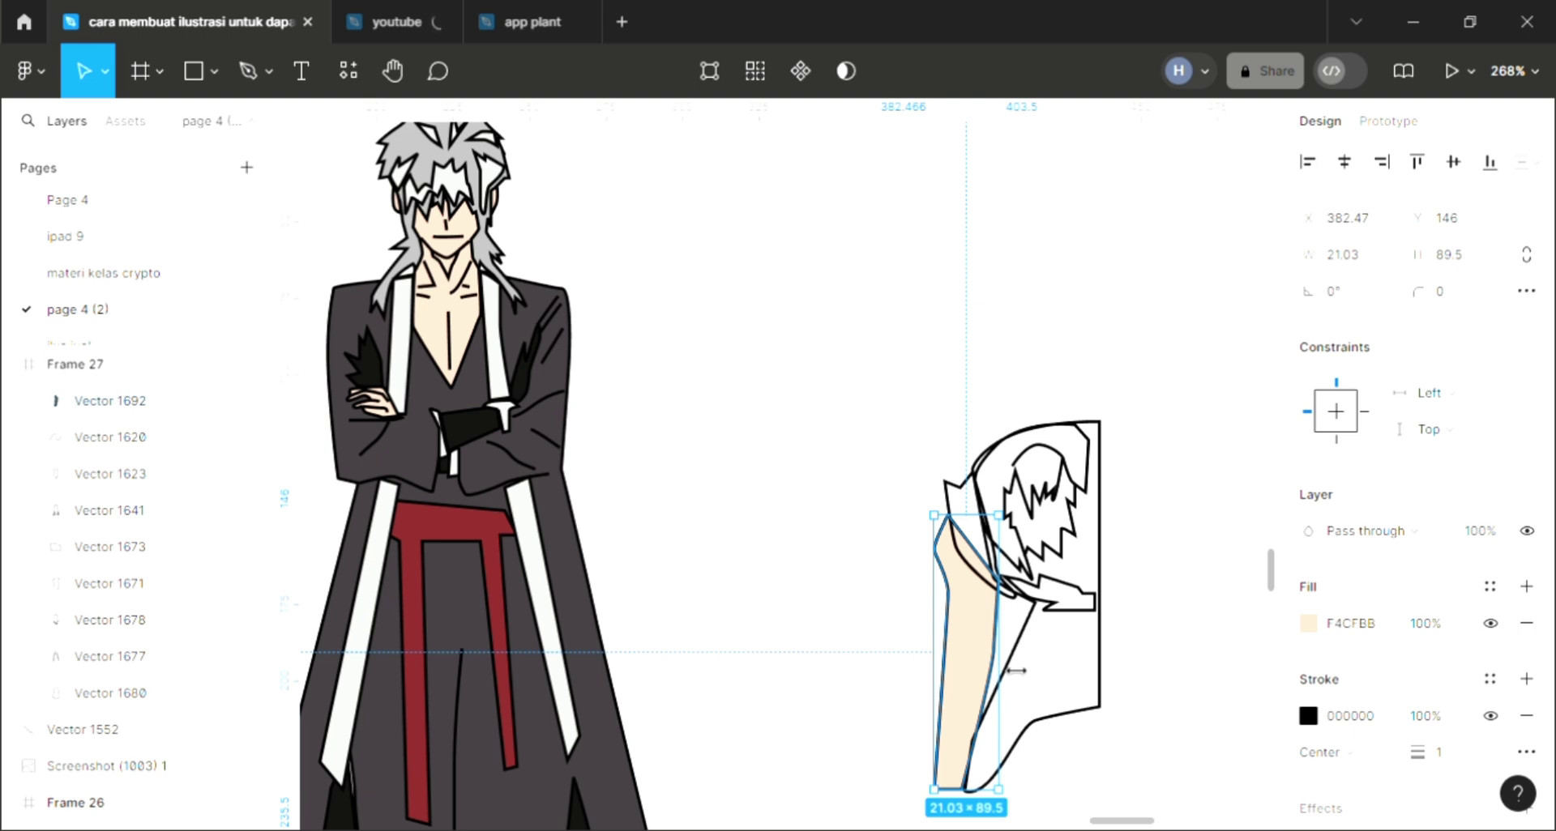
Fill the small piece under the hair with the sampled skin tone, and add a hair fill
{"action": "left_click", "coordinate": [1054, 597]}
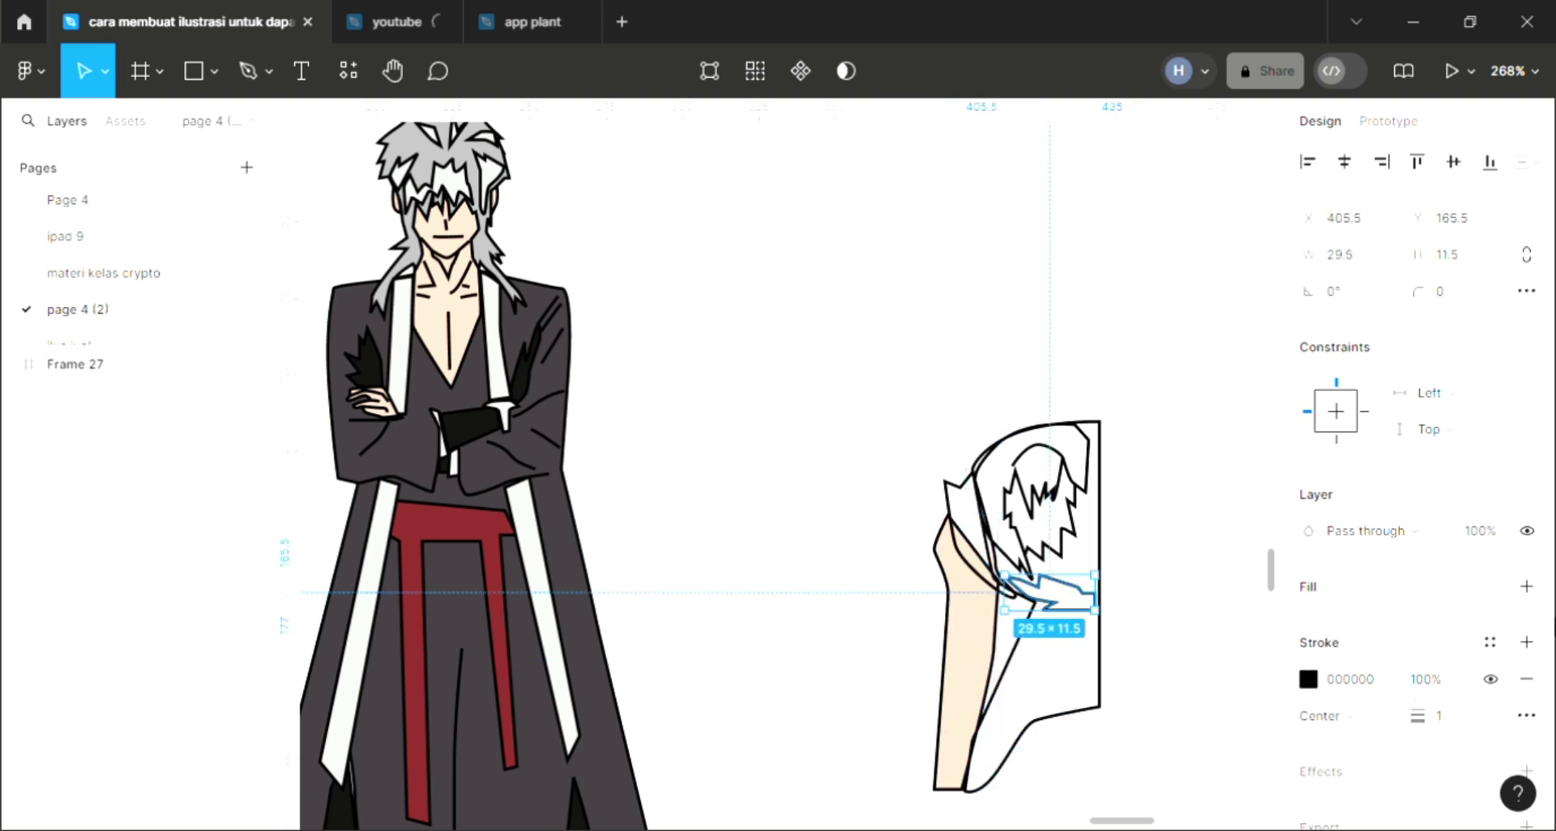
{"action": "left_click", "coordinate": [1526, 587]}
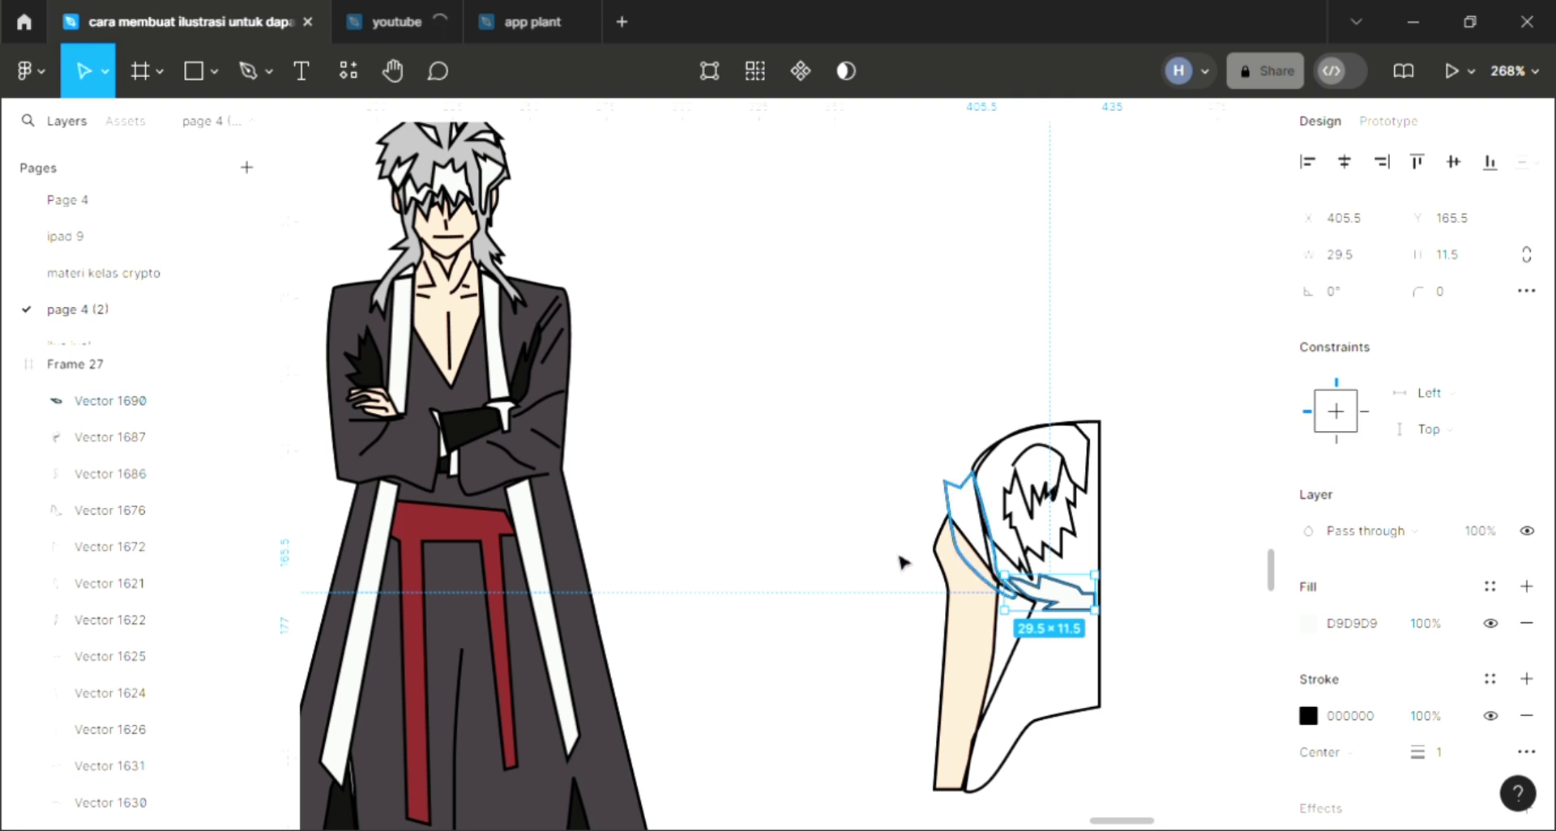
{"action": "key", "text": "i"}
{"action": "left_click", "coordinate": [965, 632]}
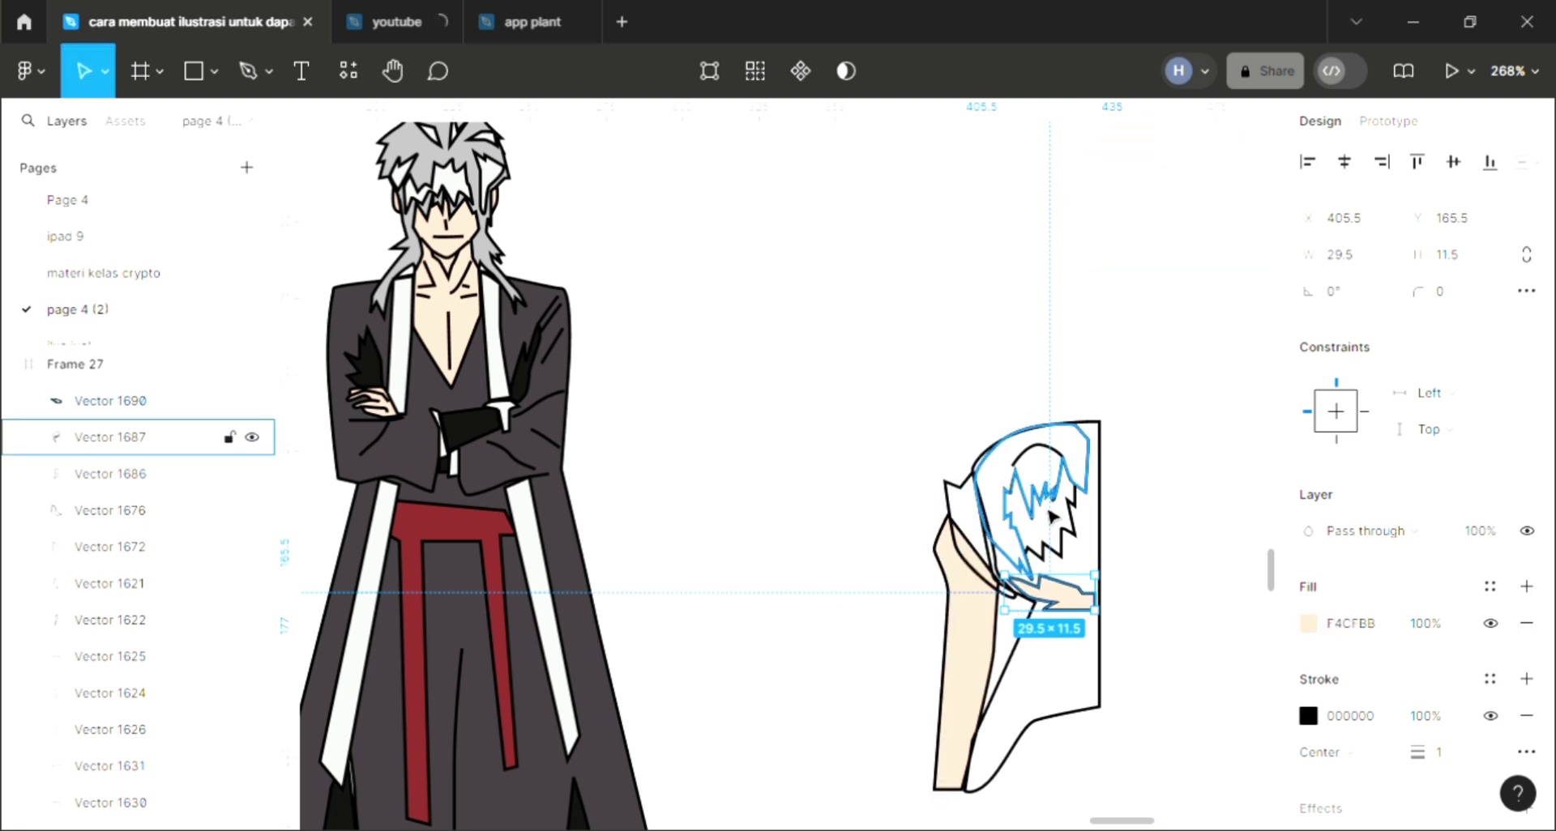
{"action": "left_click", "coordinate": [1051, 517]}
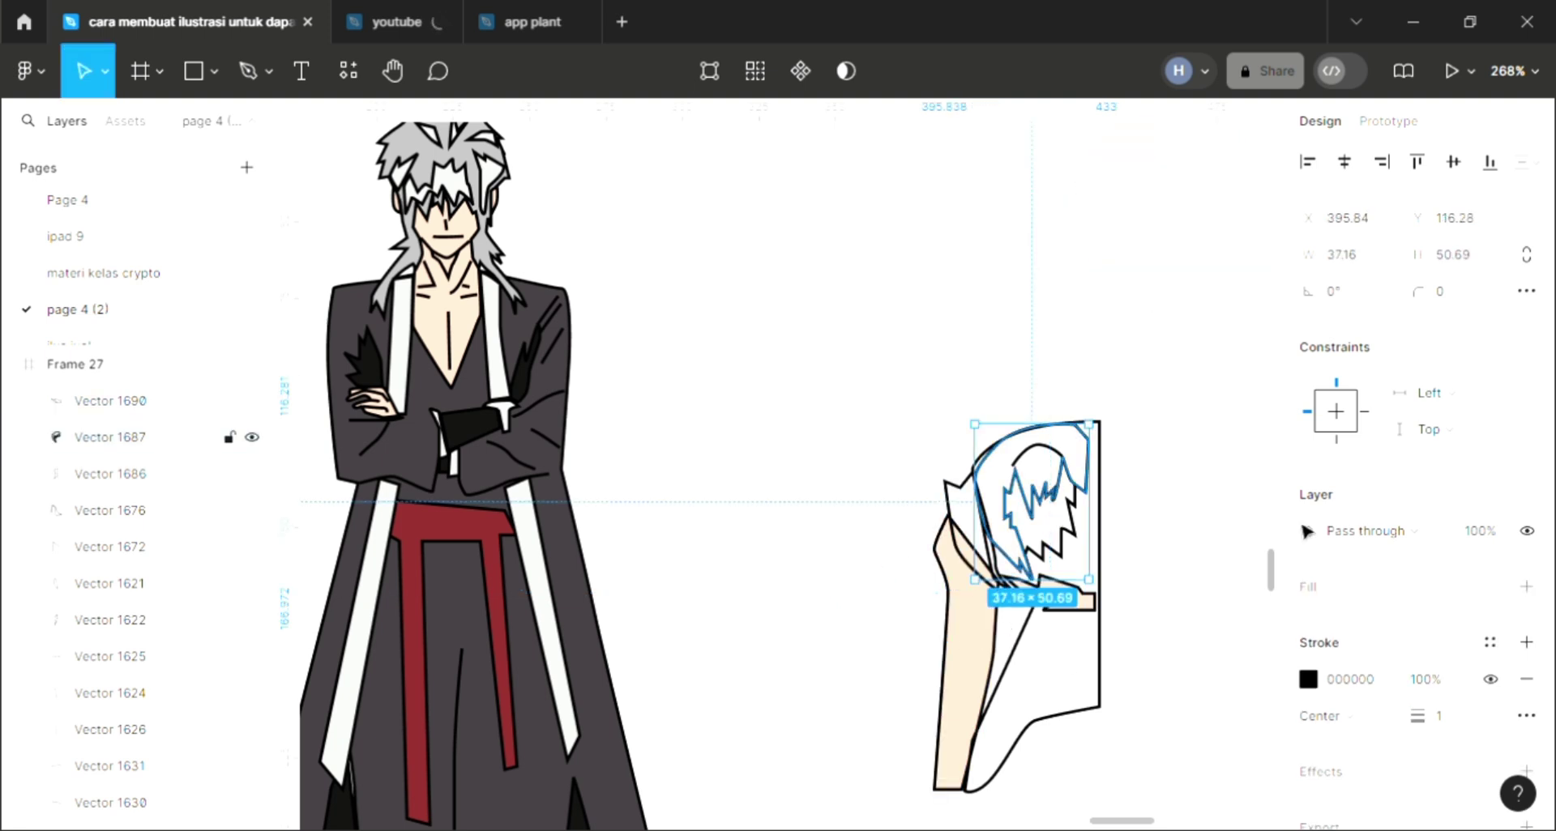
{"action": "left_click", "coordinate": [1527, 587]}
{"action": "scroll", "coordinate": [965, 661], "scroll_direction": "left", "scroll_amount": 5}
{"action": "scroll", "coordinate": [811, 689], "scroll_direction": "left", "scroll_amount": 5}
{"action": "scroll", "coordinate": [717, 705], "scroll_direction": "left", "scroll_amount": 5}
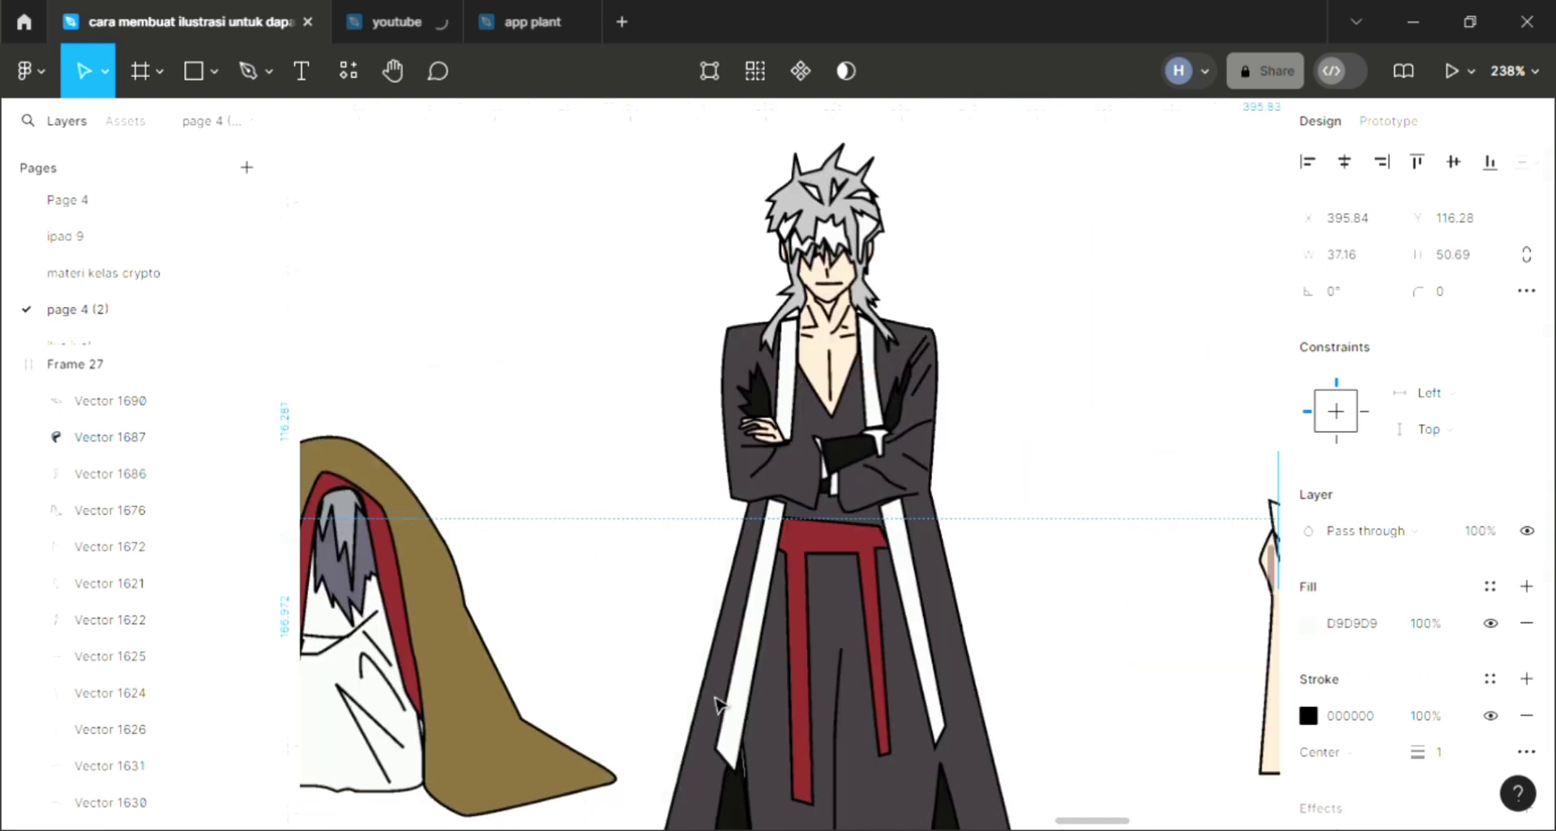
Sample brown into the profile character's hair fill
{"action": "key", "text": "i"}
{"action": "left_click", "coordinate": [1157, 563]}
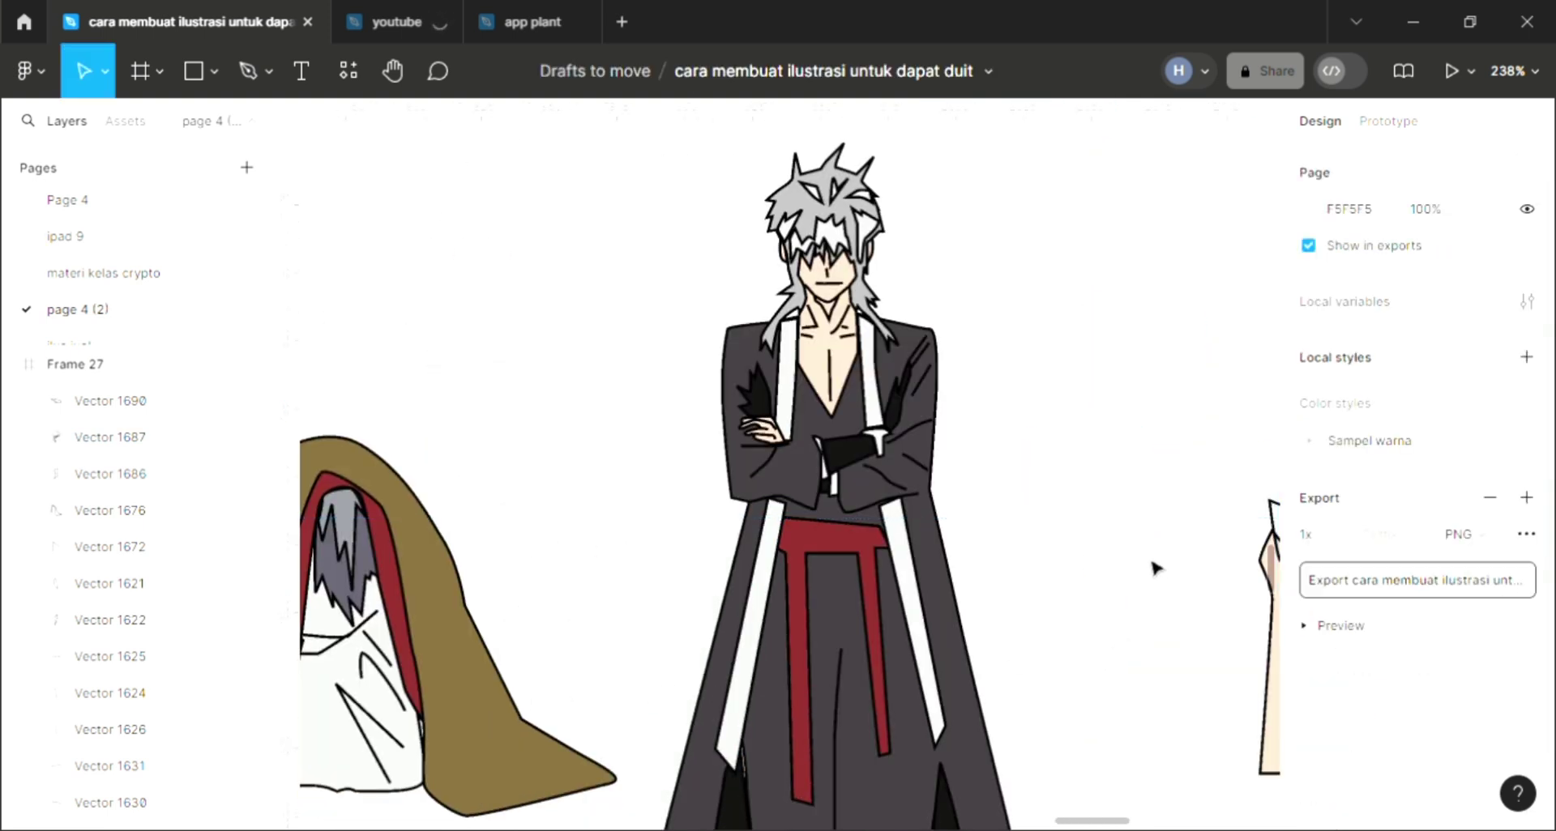
{"action": "scroll", "coordinate": [1159, 569], "scroll_direction": "right", "scroll_amount": 3}
{"action": "scroll", "coordinate": [1171, 577], "scroll_direction": "right", "scroll_amount": 2}
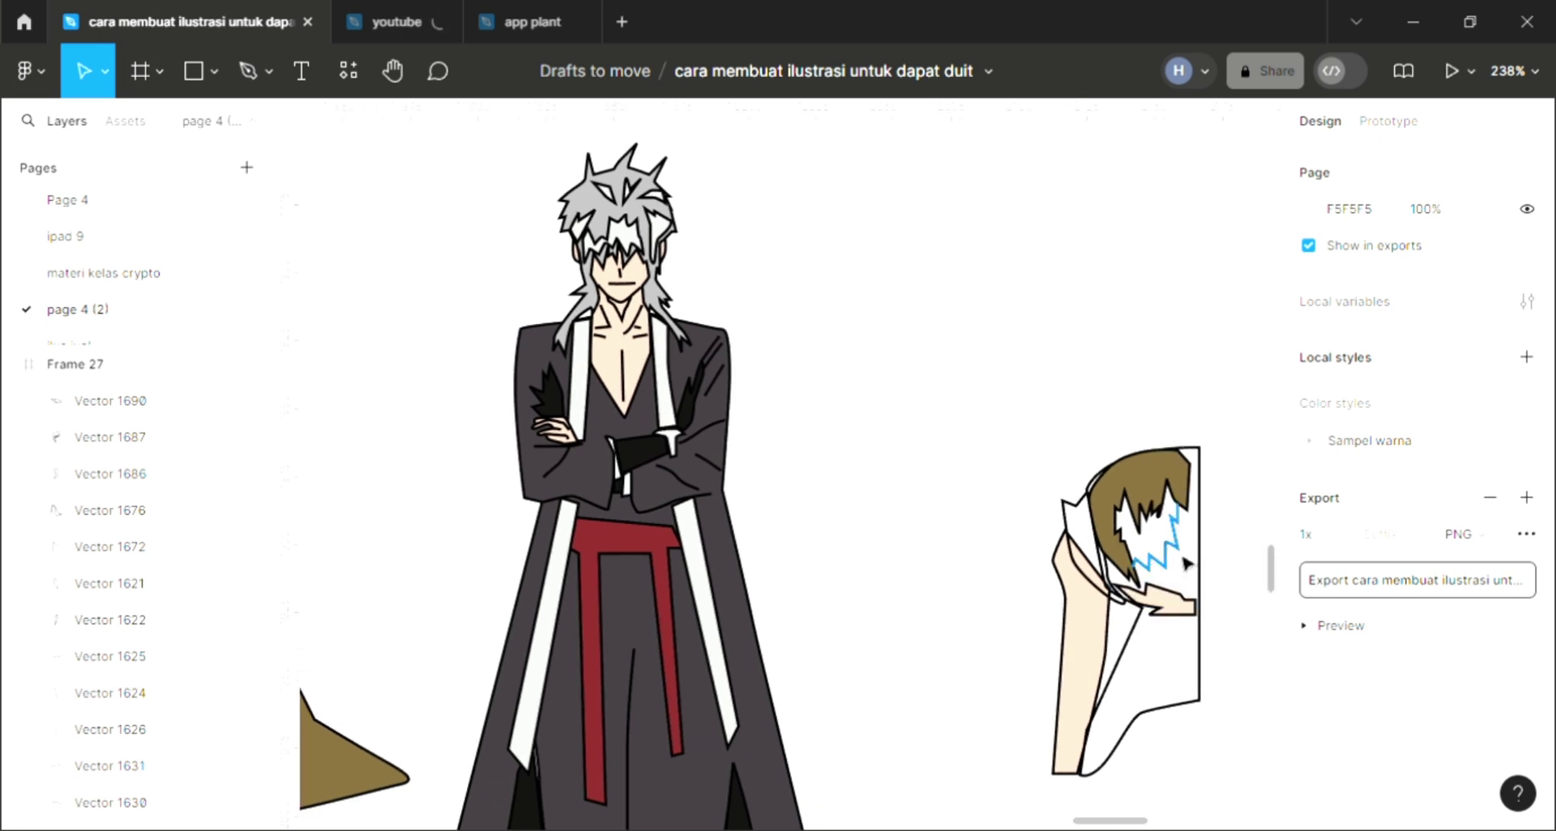
Fill the back-of-head shape brown behind the hair strands, darkened to 745A29
{"action": "left_click", "coordinate": [1198, 463]}
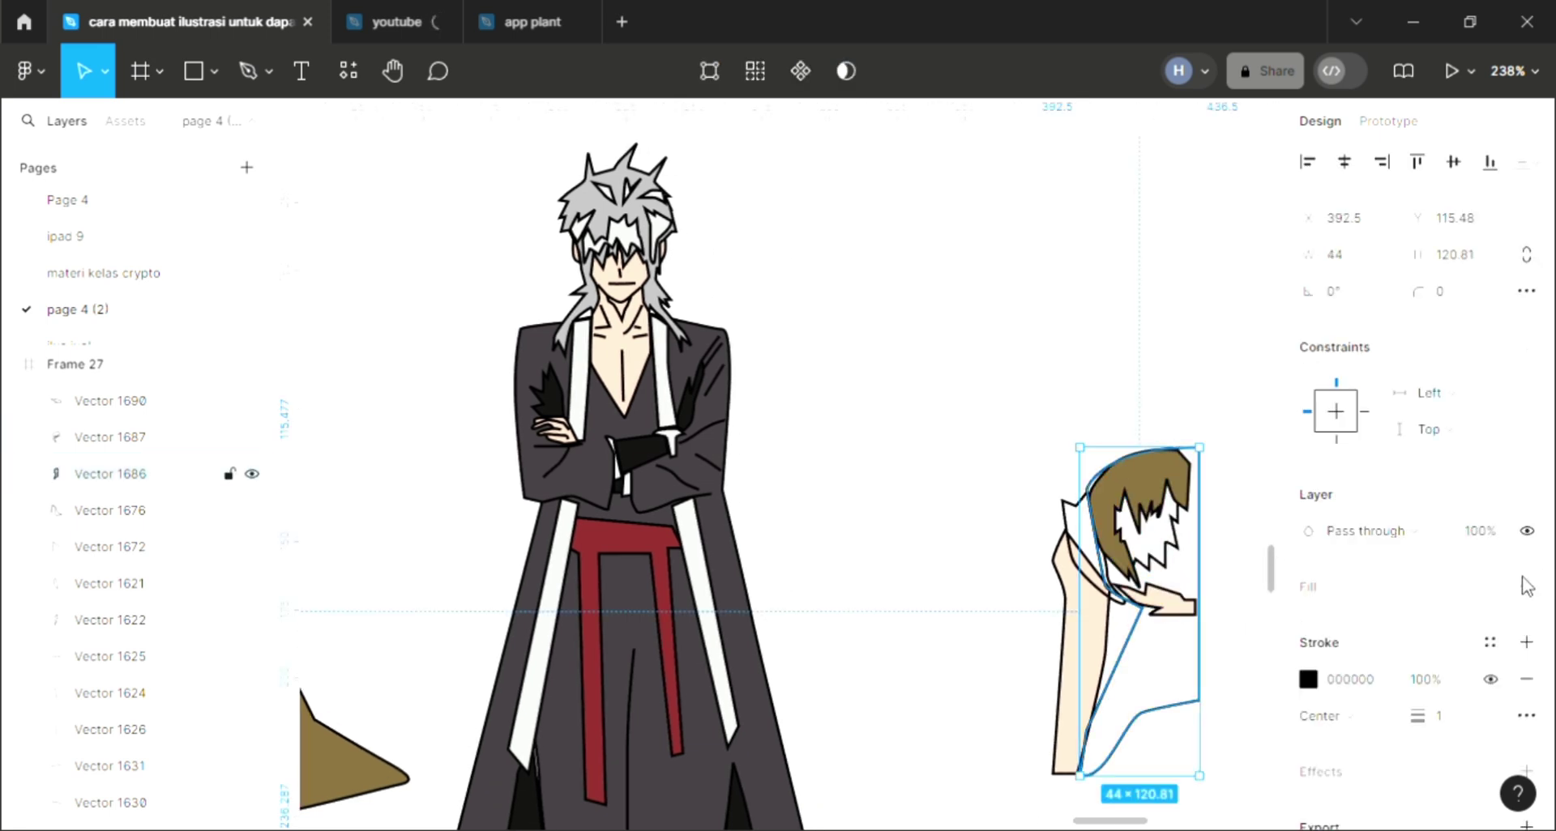
{"action": "left_click", "coordinate": [1526, 586]}
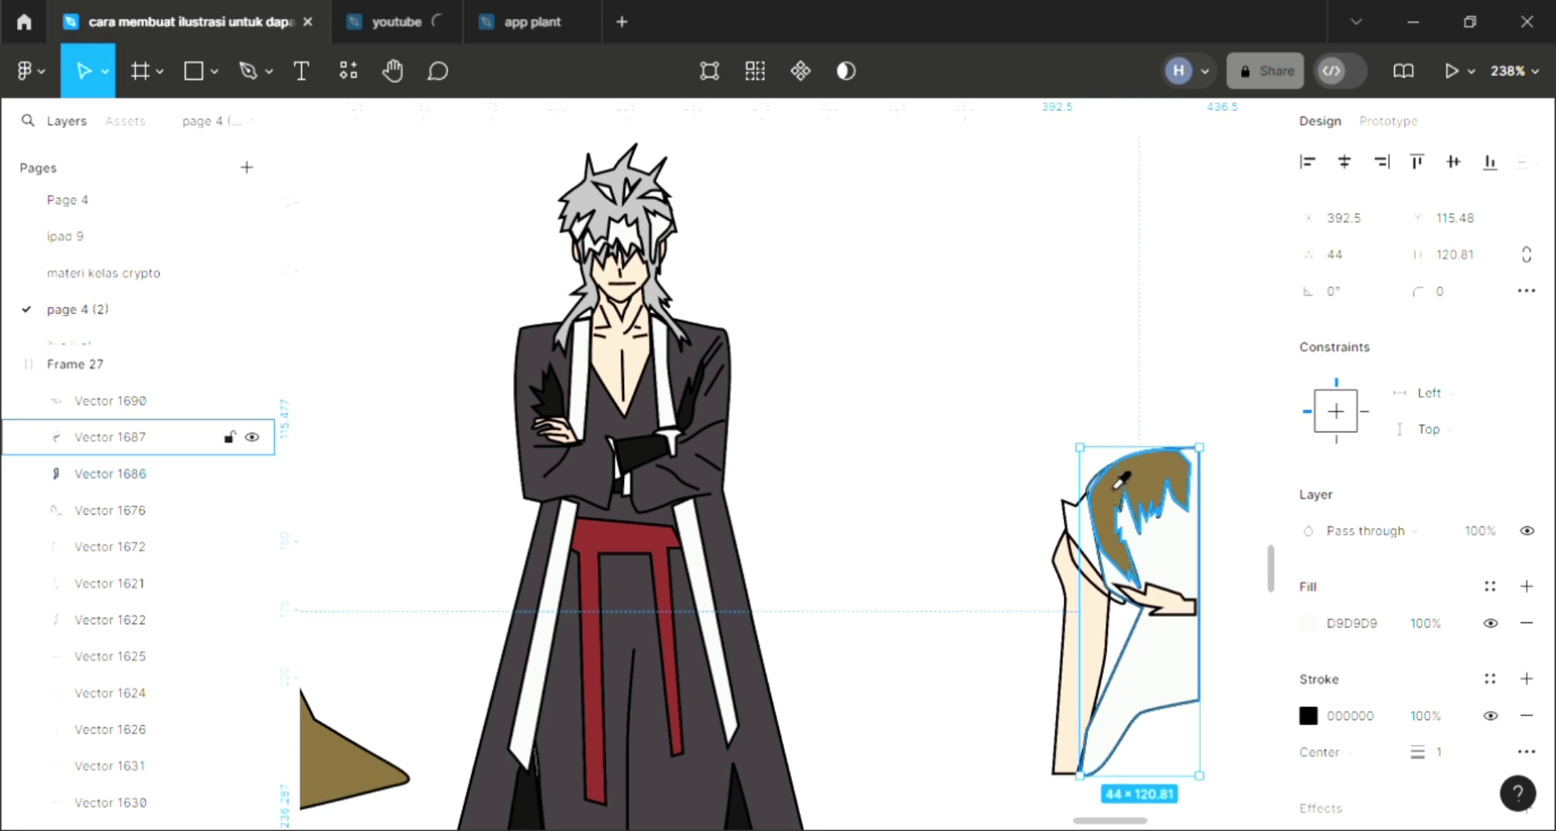
{"action": "key", "text": "i"}
{"action": "left_click", "coordinate": [1138, 495]}
{"action": "key", "text": "["}
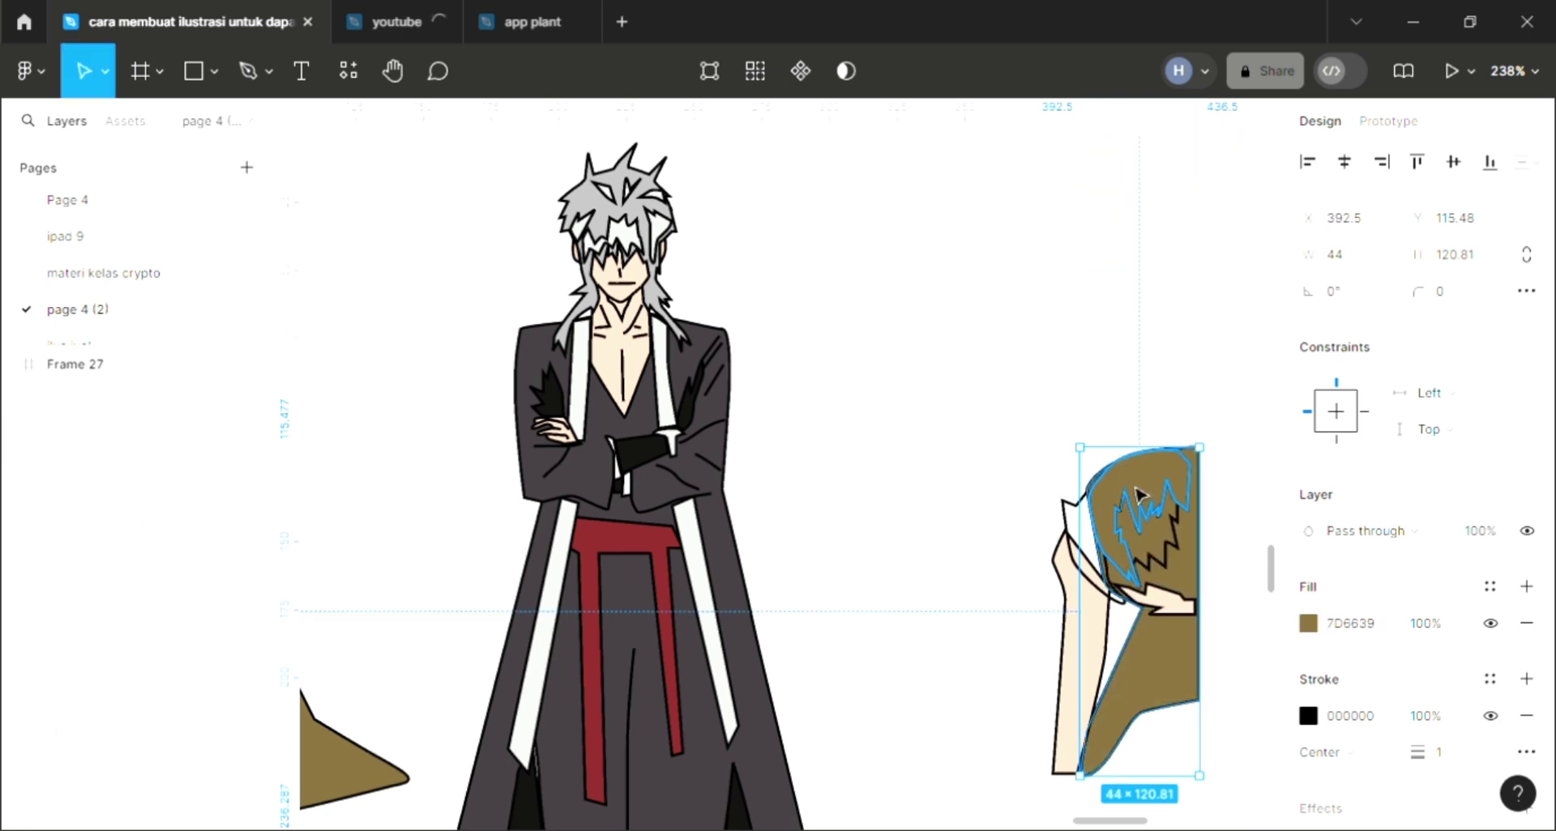
{"action": "left_click", "coordinate": [1308, 626]}
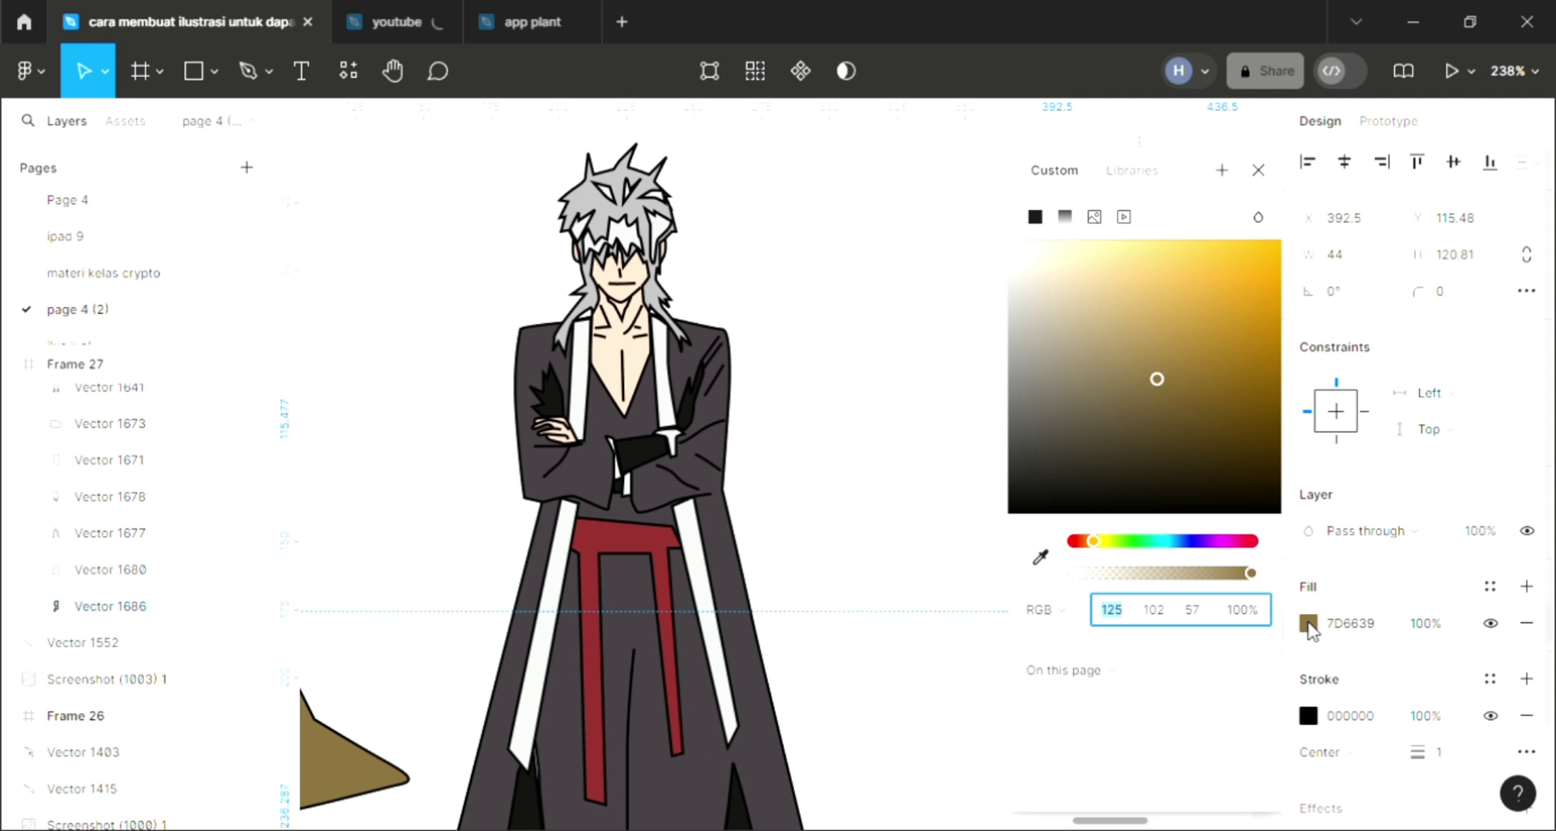
{"action": "left_click", "coordinate": [1185, 390]}
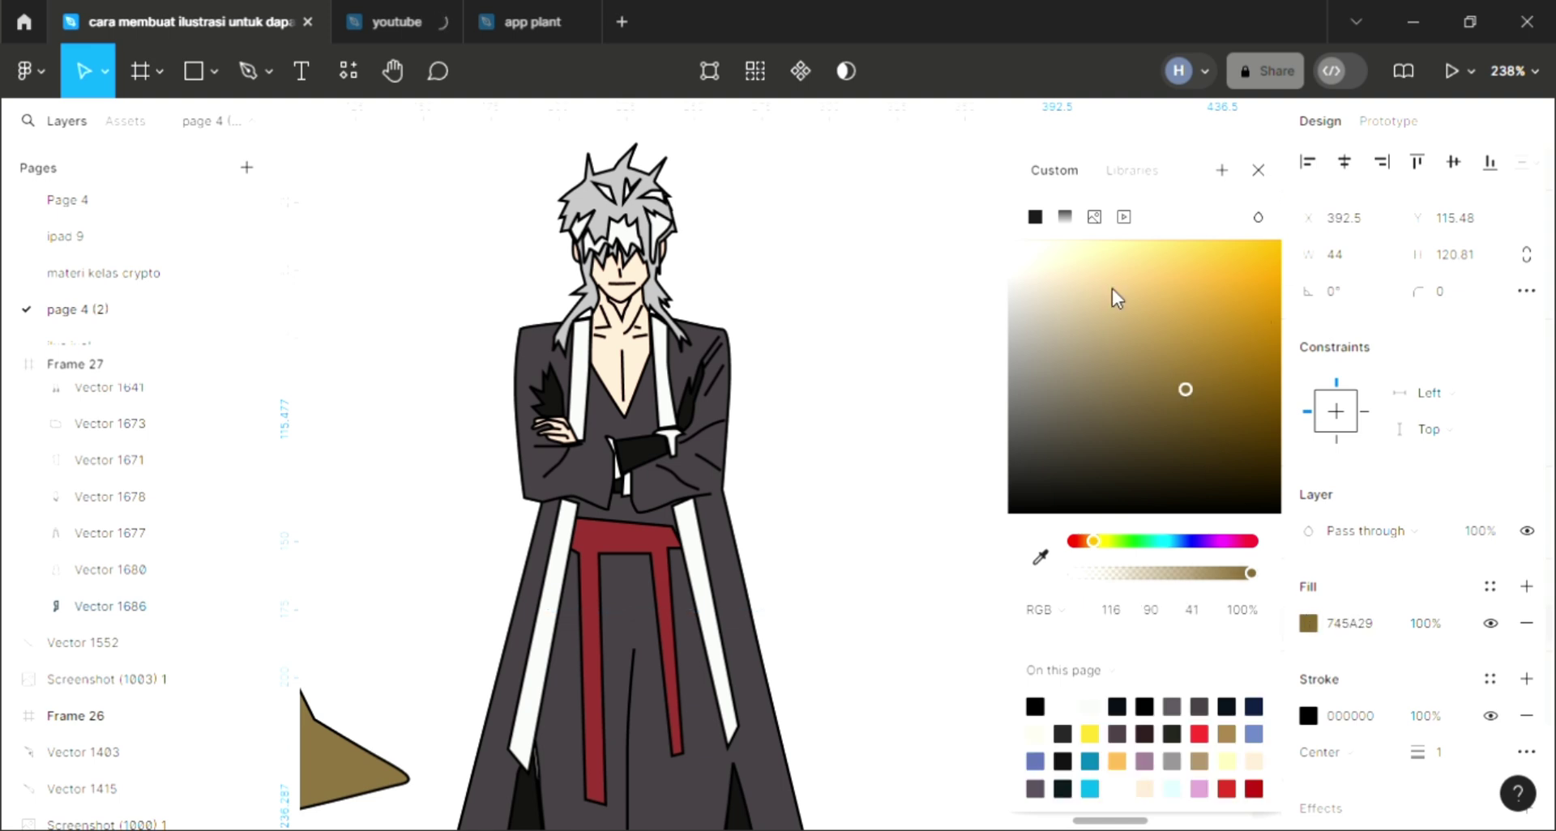
{"action": "left_click", "coordinate": [879, 442]}
{"action": "left_click", "coordinate": [903, 655]}
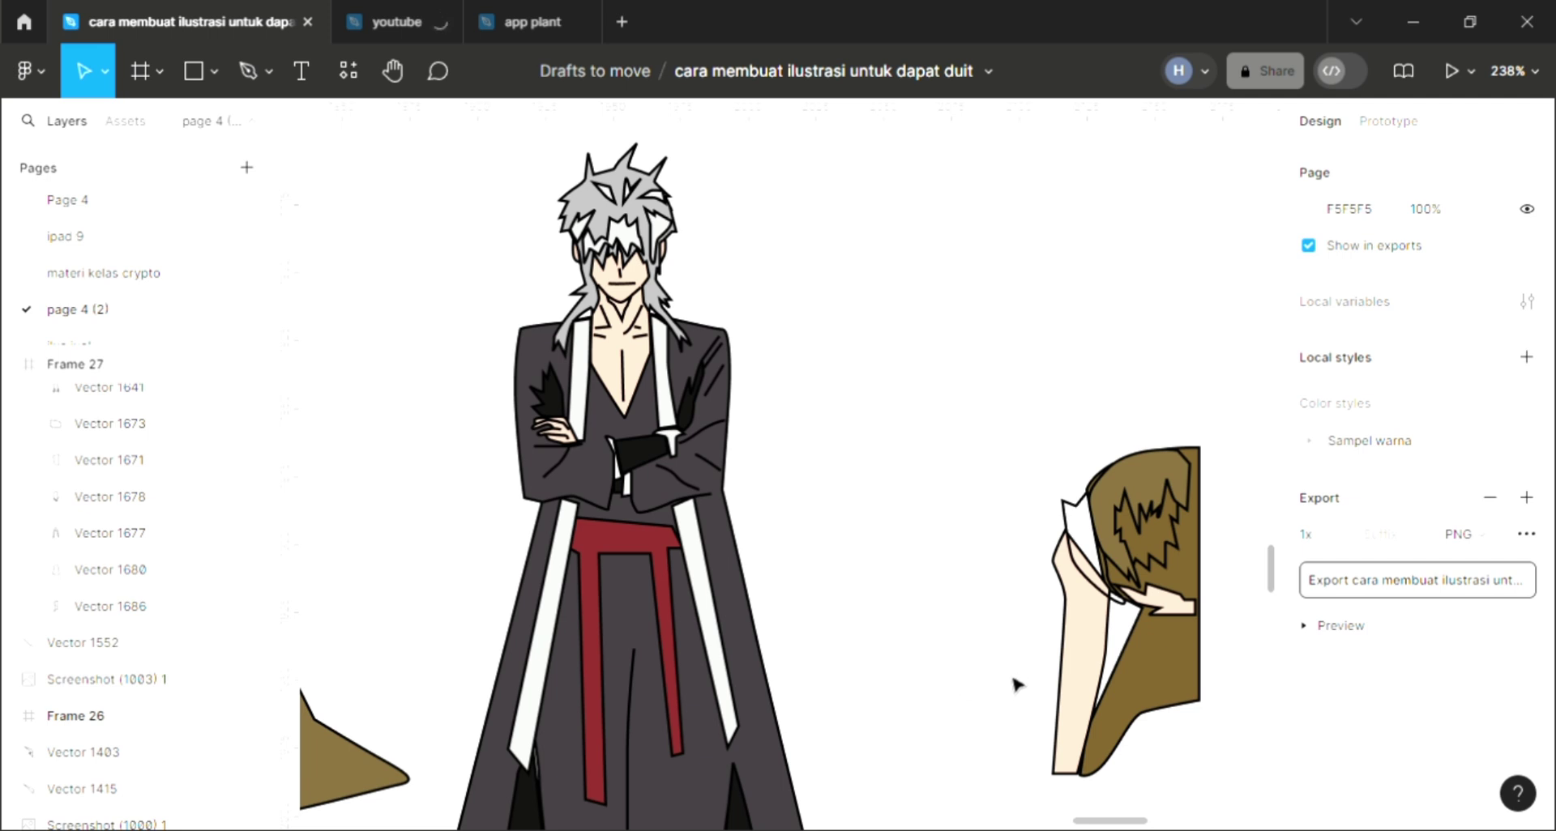
Colour the right character's collar piece with the sampled dark red
{"action": "left_click", "coordinate": [1083, 526]}
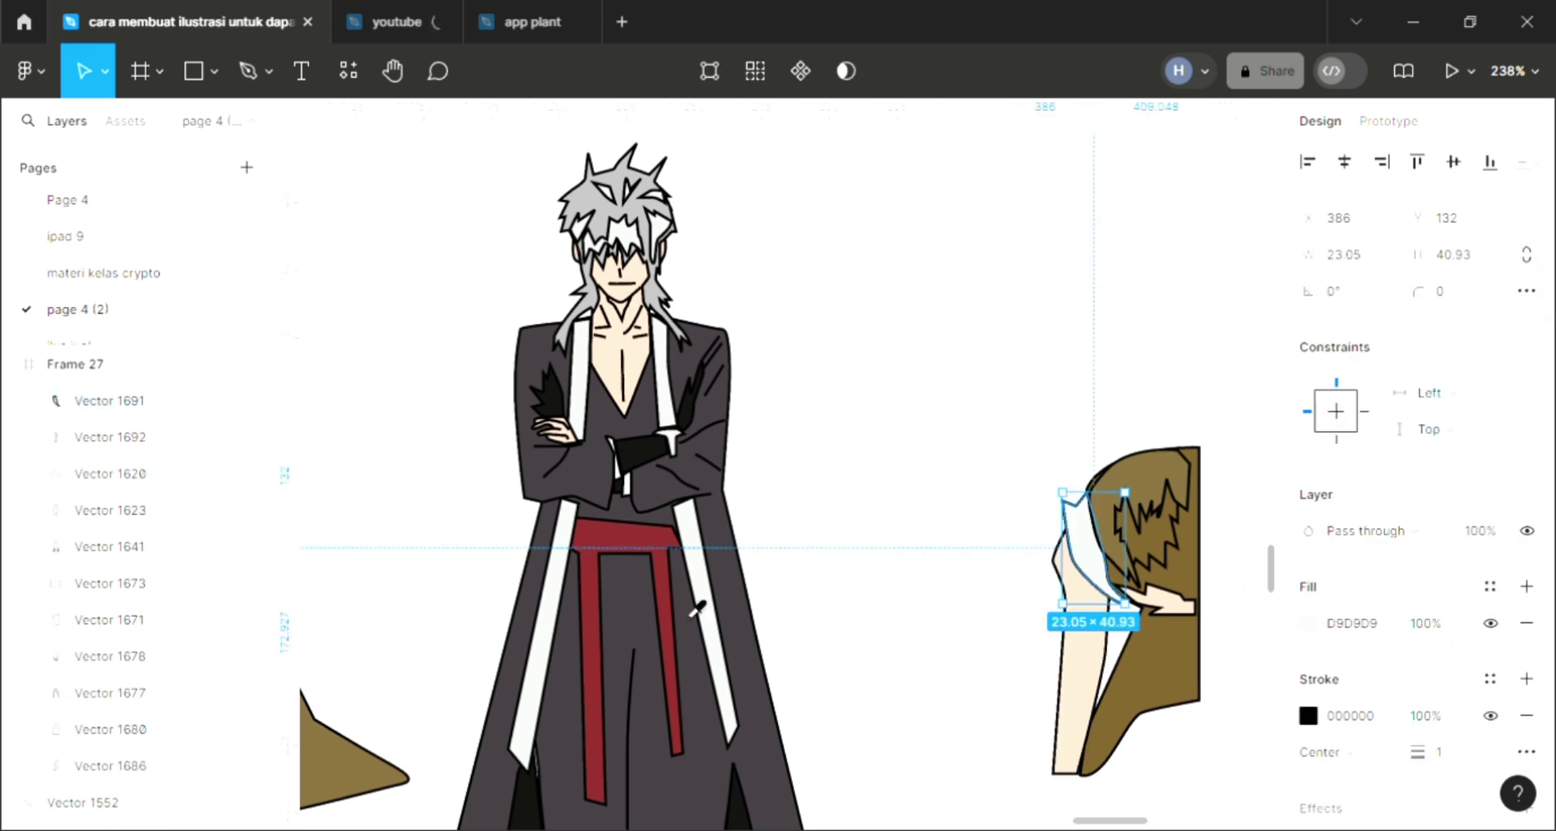
{"action": "key", "text": "i"}
{"action": "left_click", "coordinate": [906, 531]}
{"action": "key", "text": "Escape"}
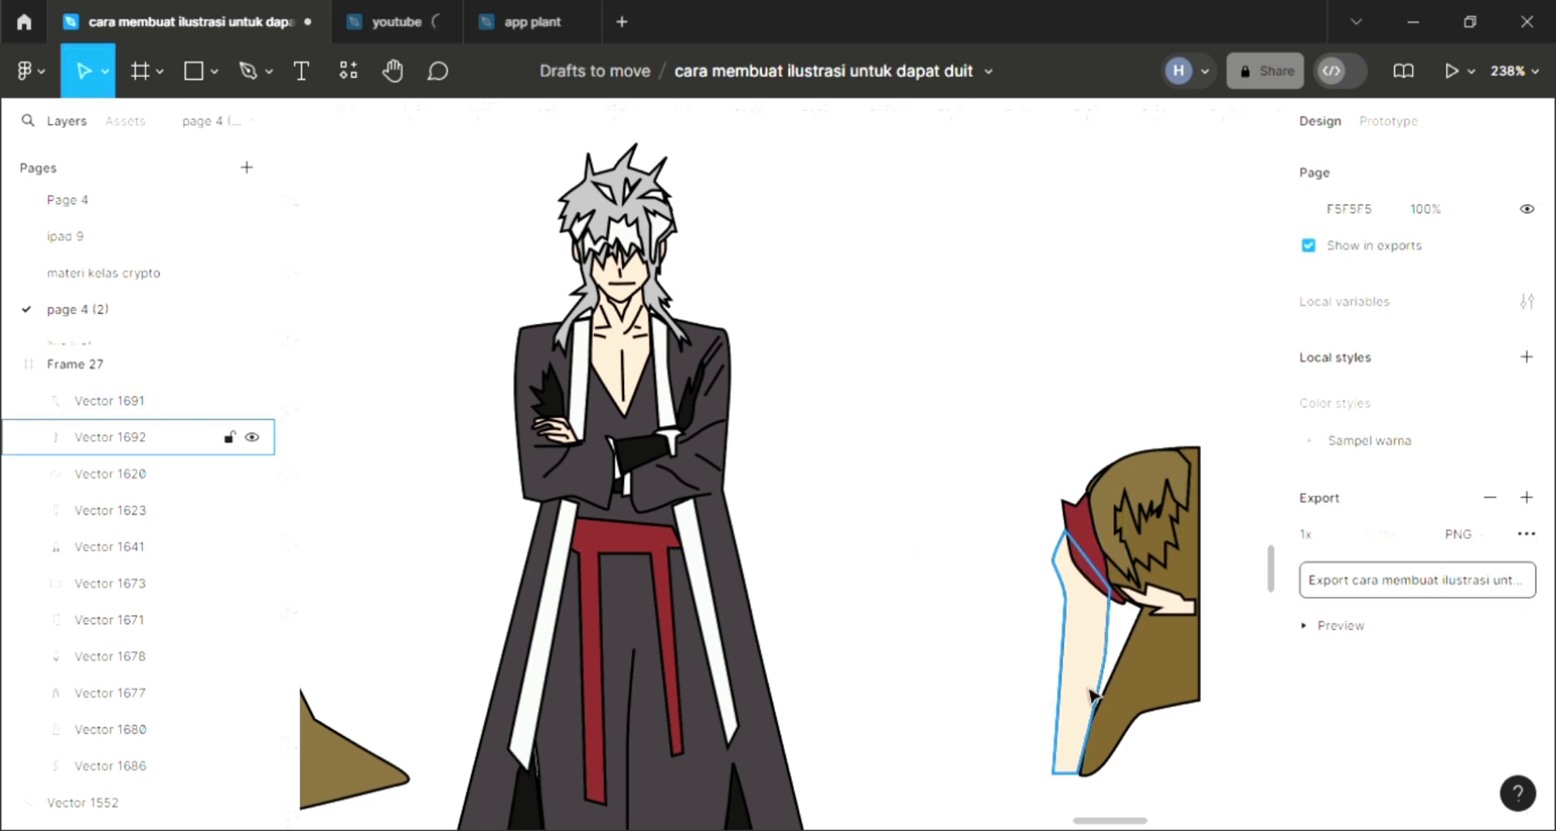
With the Pen tool, start the wavy band at top left and curve it across the central chest
{"action": "scroll", "coordinate": [1092, 696], "scroll_direction": "left", "scroll_amount": 10}
{"action": "scroll", "coordinate": [1090, 694], "scroll_direction": "down", "scroll_amount": 2}
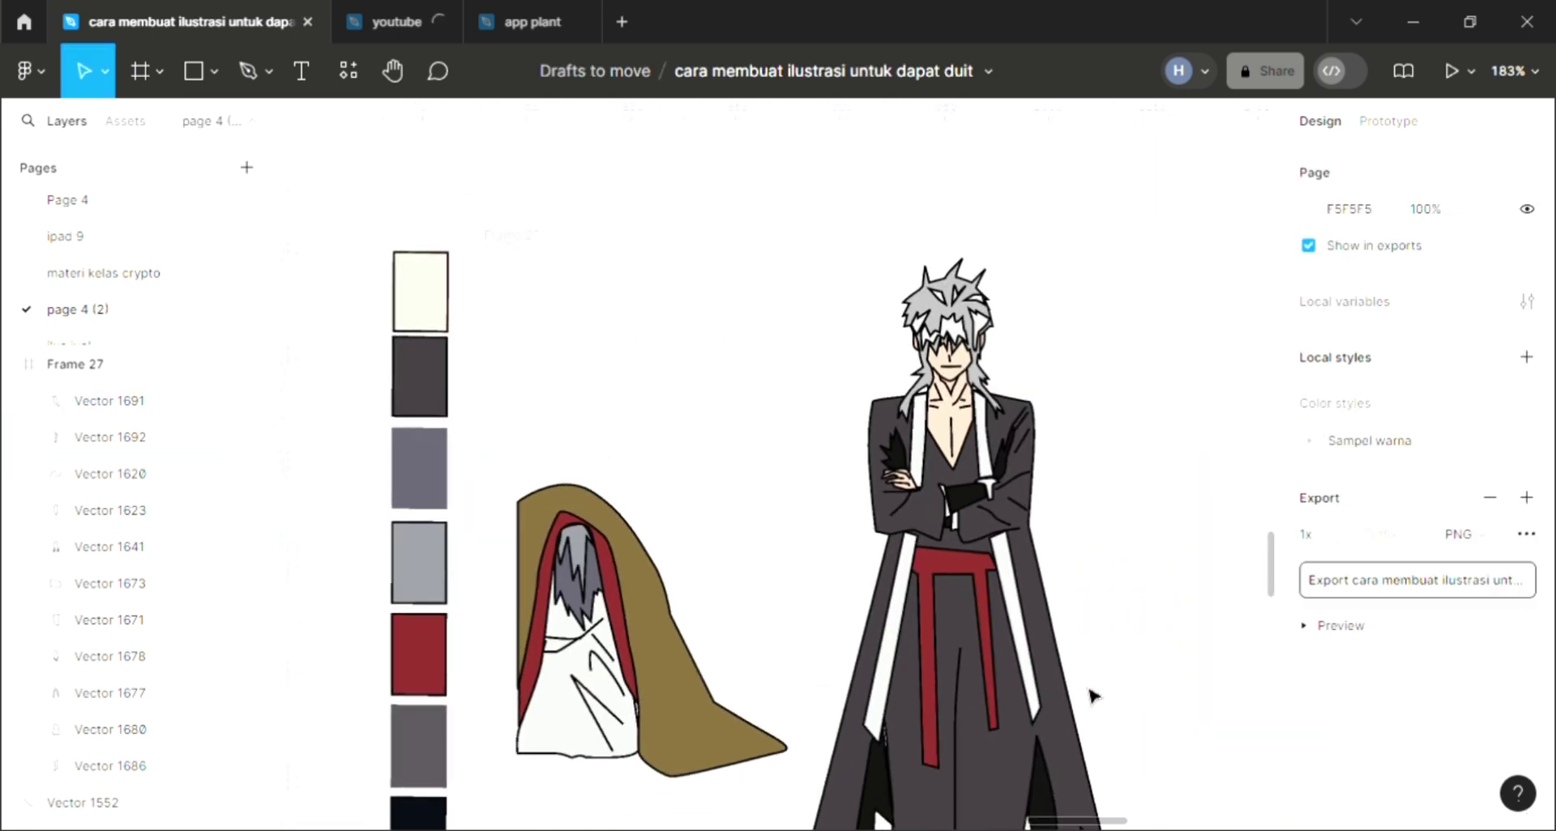
{"action": "scroll", "coordinate": [1090, 694], "scroll_direction": "down", "scroll_amount": 2}
{"action": "scroll", "coordinate": [1090, 695], "scroll_direction": "down", "scroll_amount": 2}
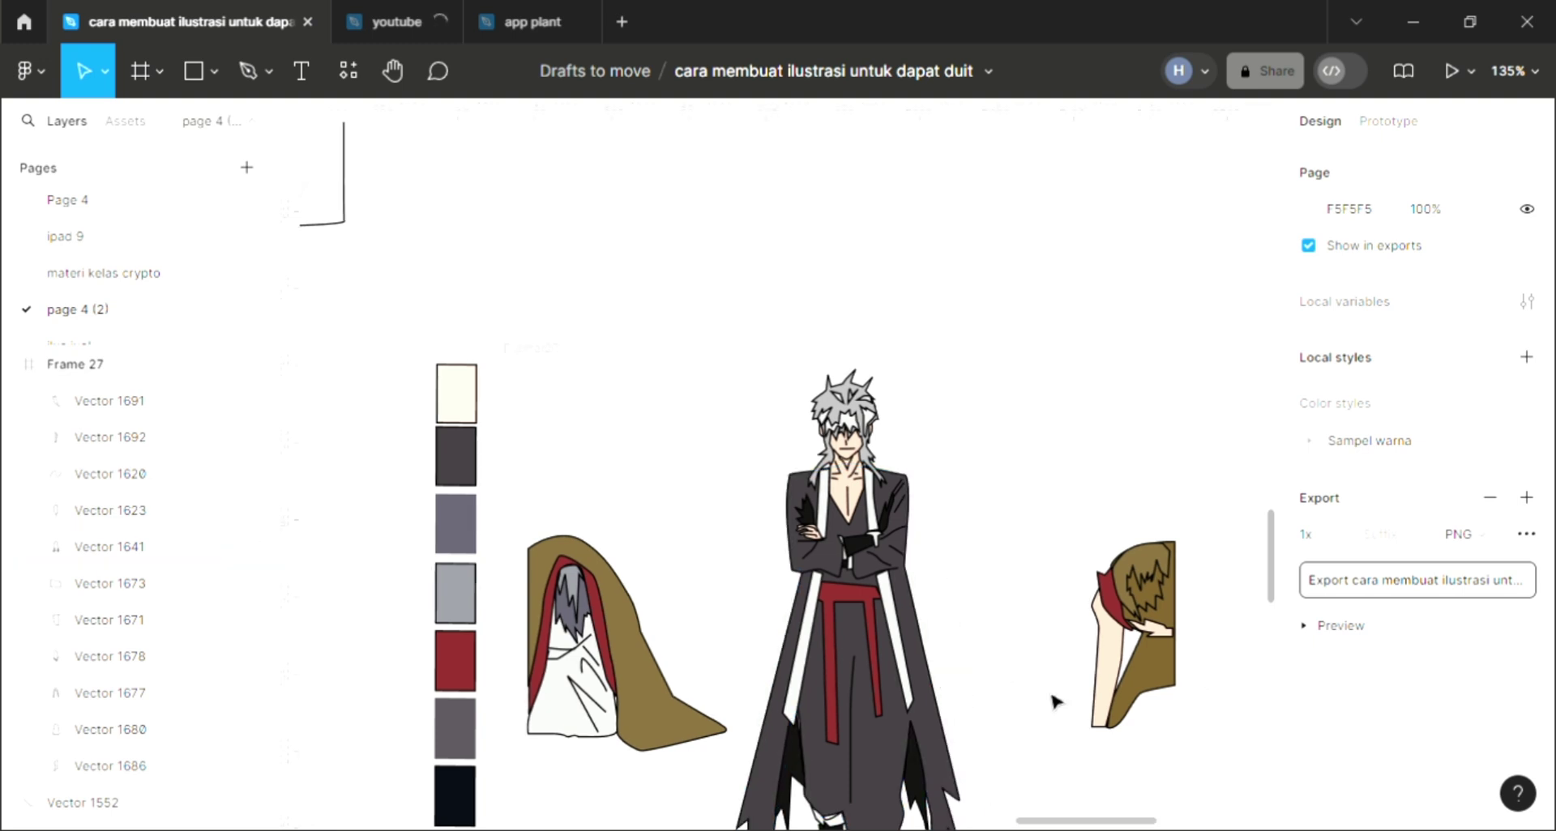
{"action": "scroll", "coordinate": [1052, 698], "scroll_direction": "down", "scroll_amount": 2}
{"action": "scroll", "coordinate": [1053, 700], "scroll_direction": "down", "scroll_amount": 2}
{"action": "scroll", "coordinate": [933, 527], "scroll_direction": "right", "scroll_amount": 1}
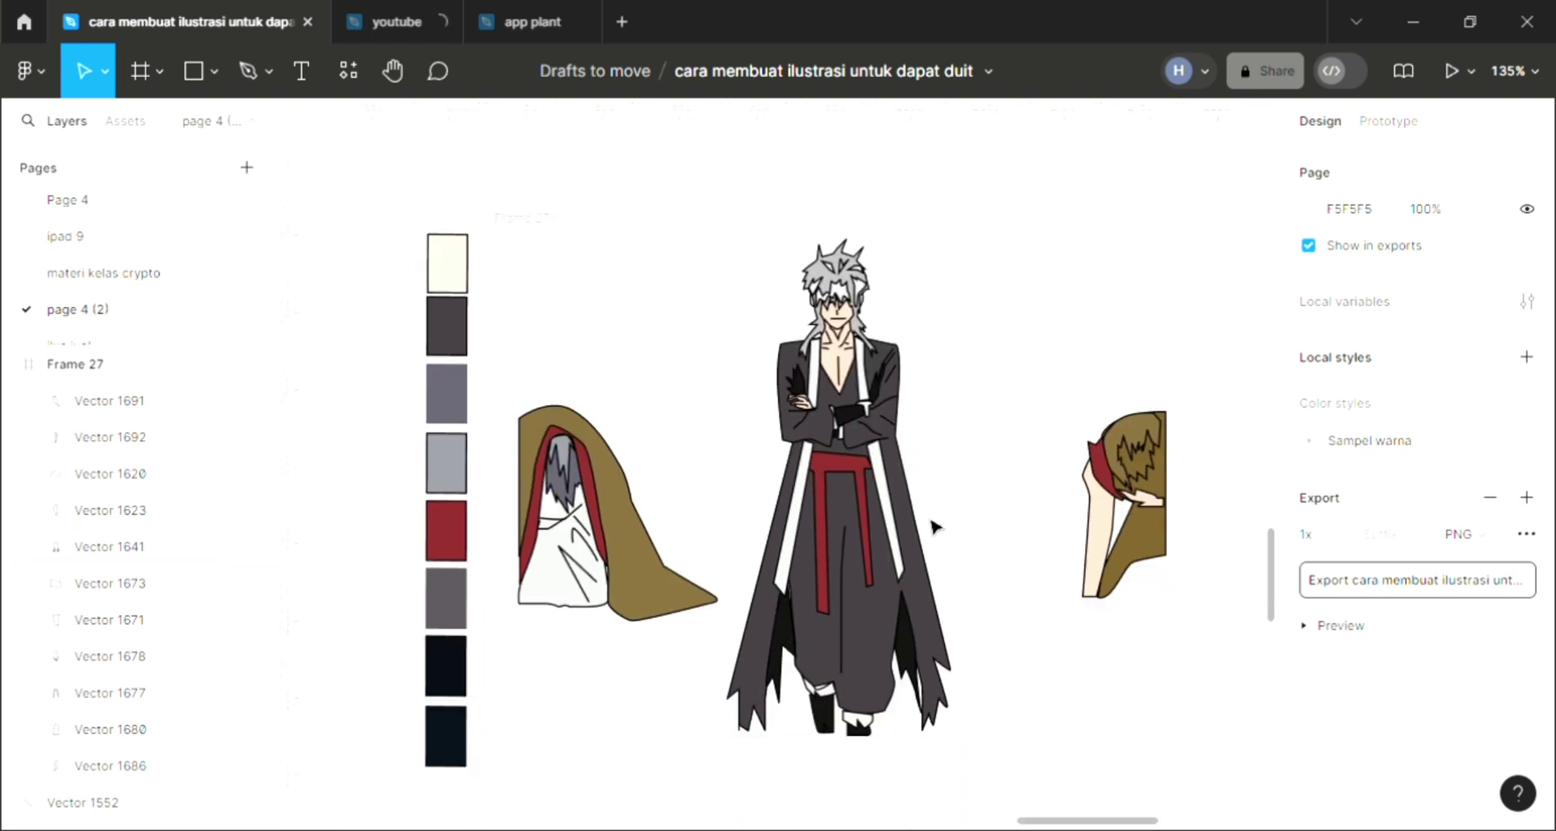
{"action": "left_click", "coordinate": [247, 71]}
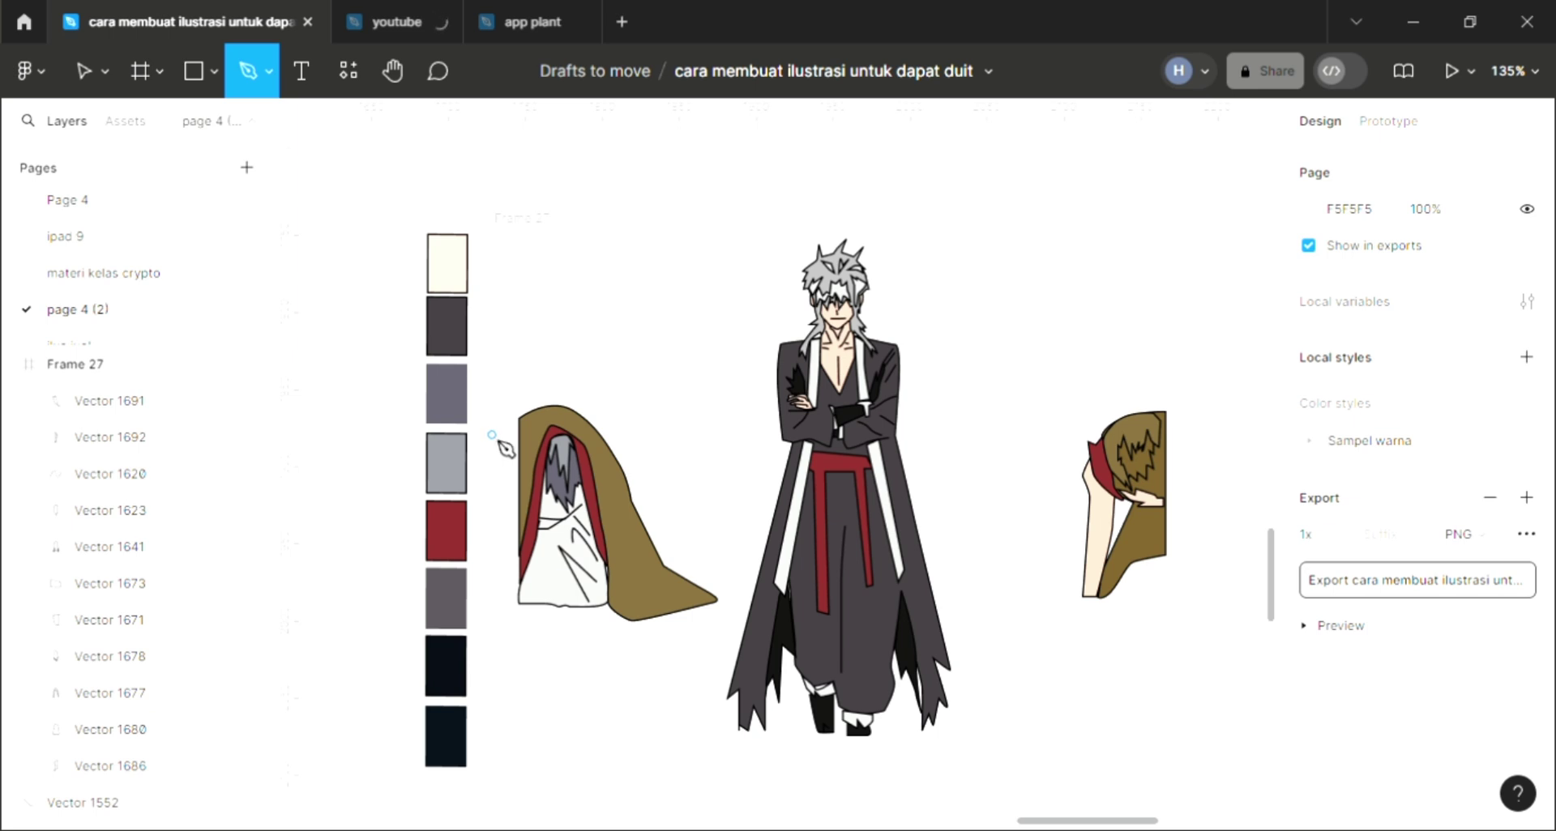
{"action": "scroll", "coordinate": [509, 322], "scroll_direction": "right", "scroll_amount": 1}
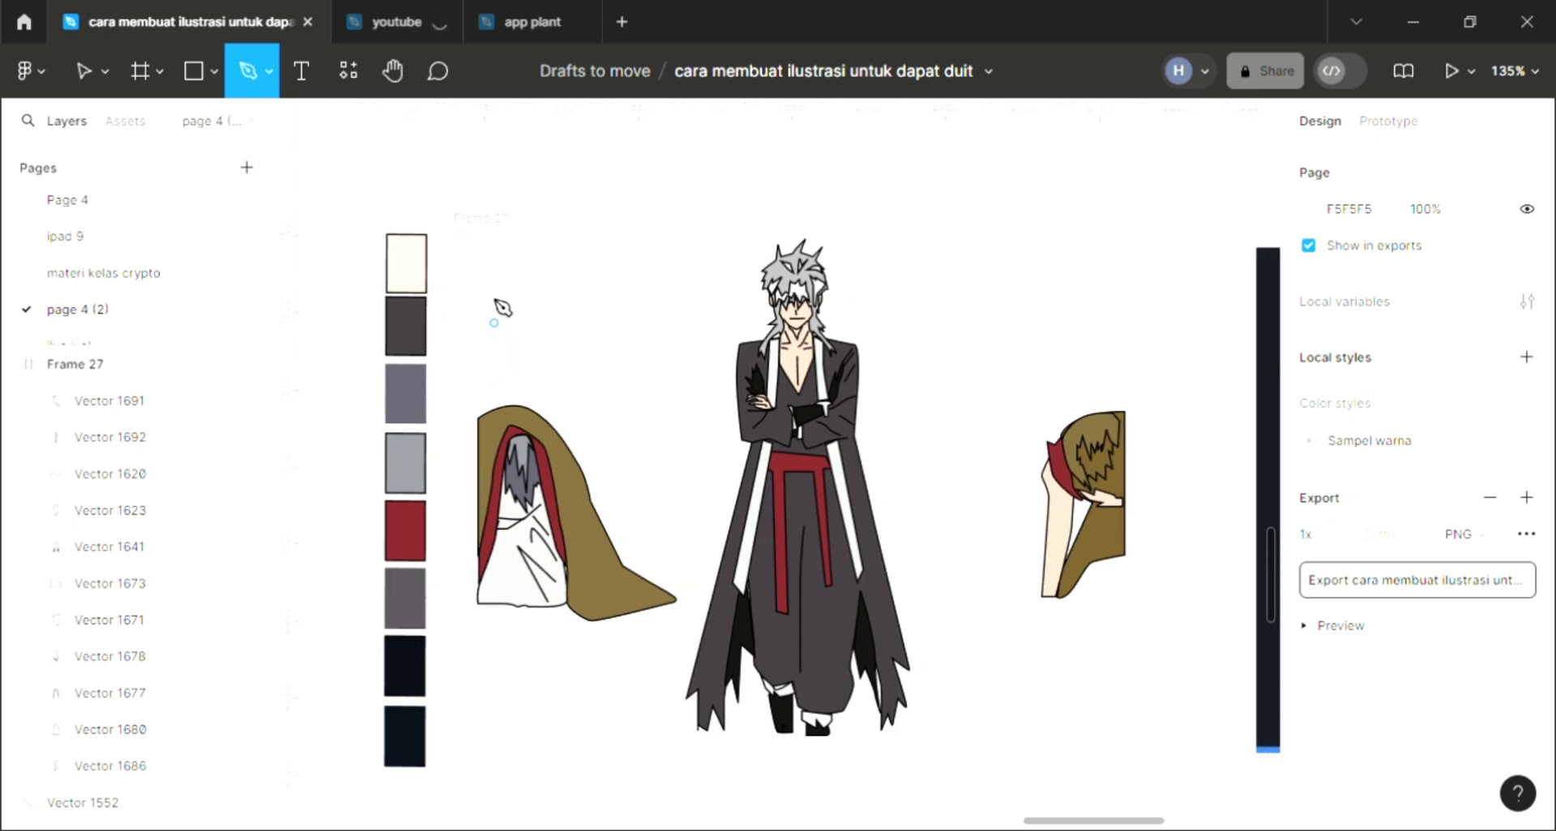
{"action": "left_click", "coordinate": [525, 240]}
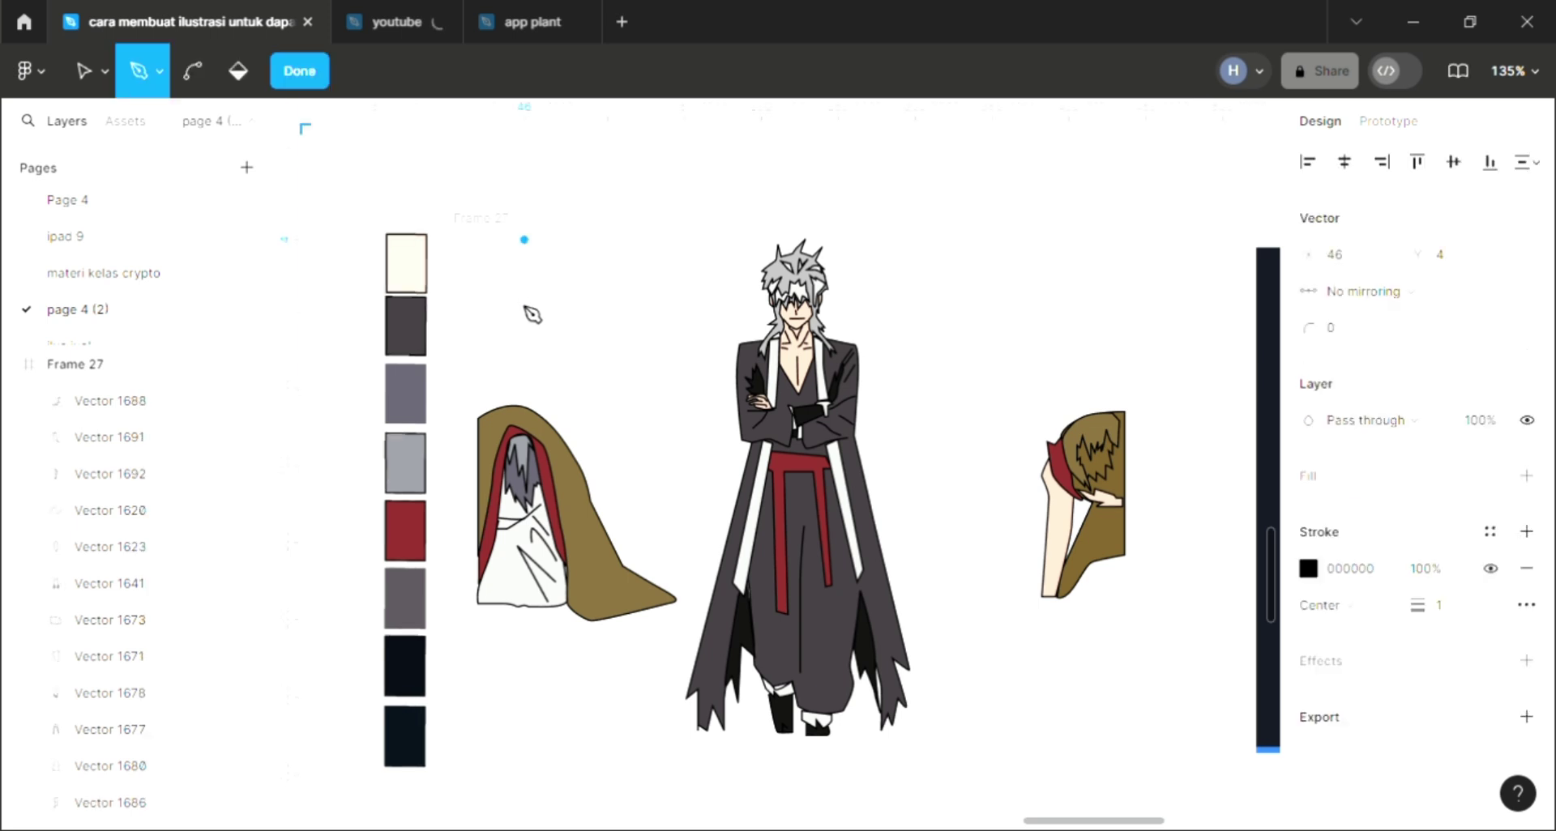
{"action": "mouse_move", "coordinate": [511, 277]}
{"action": "left_mouse_down"}
{"action": "mouse_move", "coordinate": [536, 321]}
{"action": "mouse_move", "coordinate": [610, 318]}
{"action": "left_mouse_up"}
{"action": "left_click", "coordinate": [615, 357]}
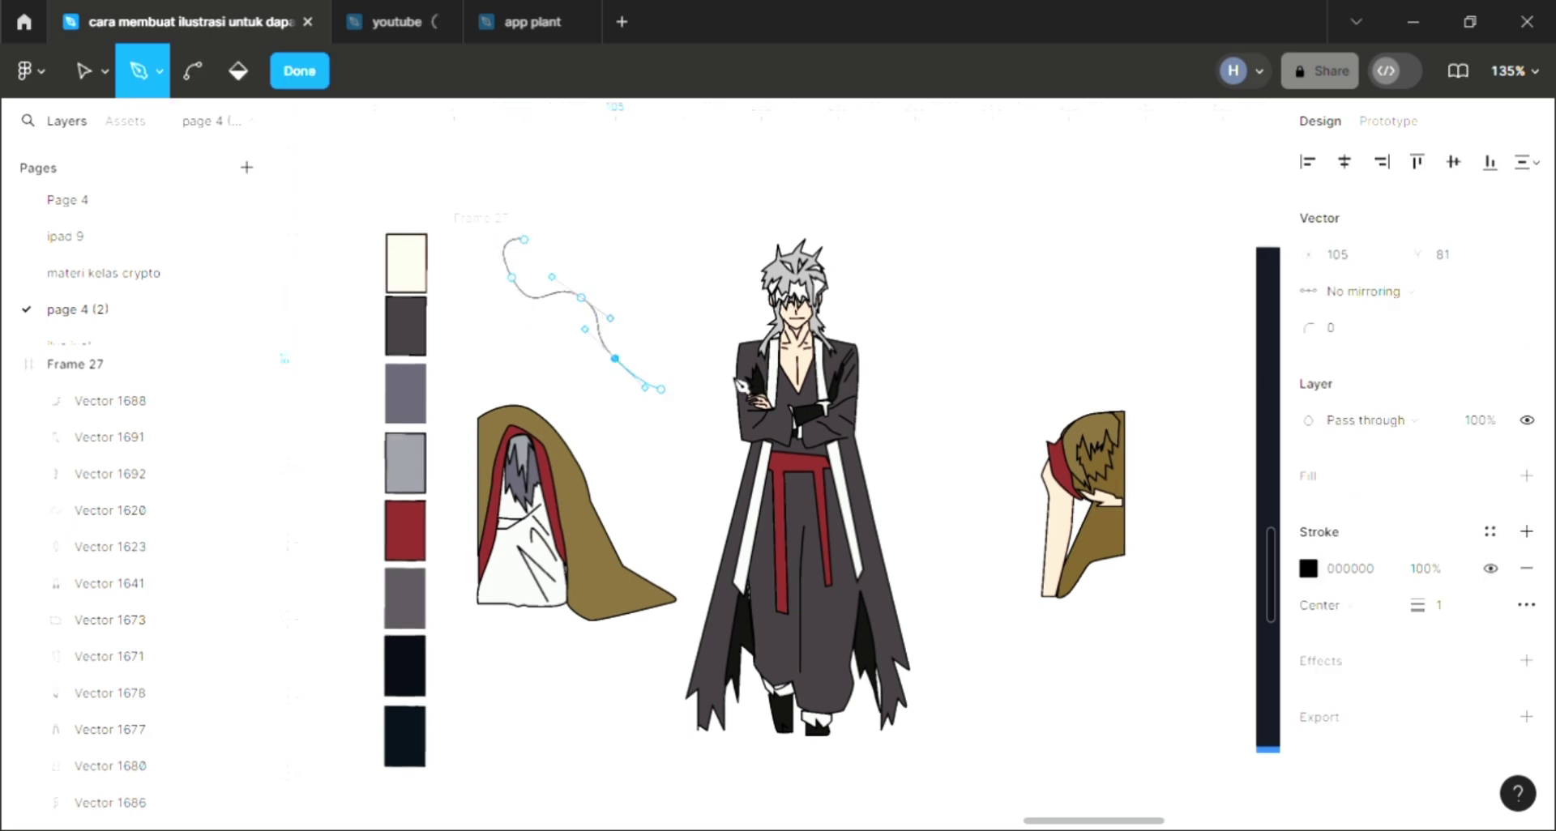
{"action": "left_click", "coordinate": [685, 377]}
{"action": "mouse_move", "coordinate": [742, 377]}
{"action": "left_mouse_down"}
{"action": "mouse_move", "coordinate": [771, 388]}
{"action": "mouse_move", "coordinate": [839, 354]}
{"action": "left_mouse_up"}
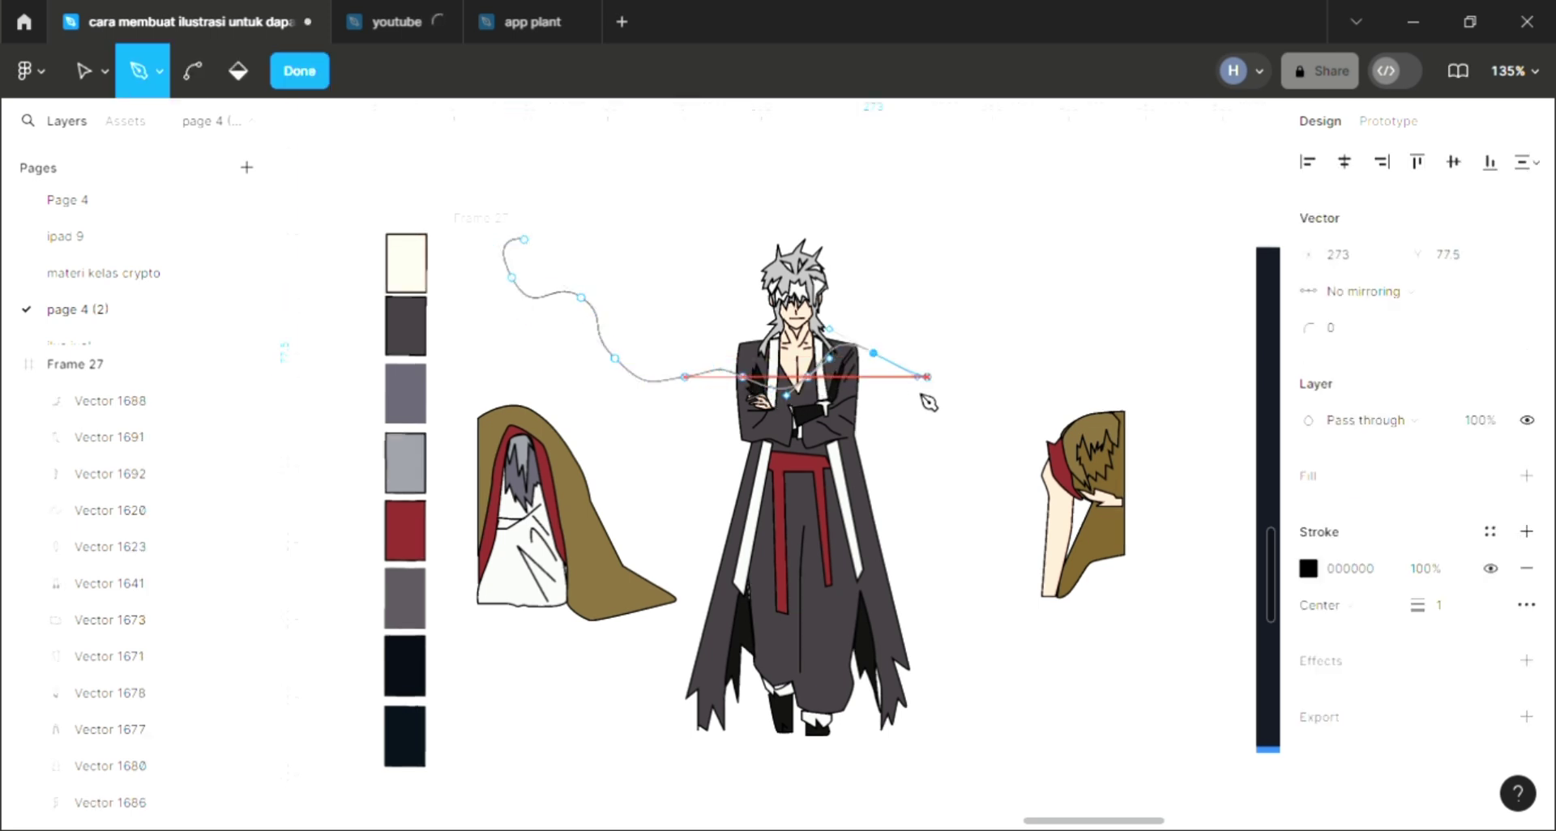
Continue the wavy top edge past the right character to the frame's right edge
{"action": "left_click_drag", "start_coordinate": [925, 389], "coordinate": [988, 389]}
{"action": "scroll", "coordinate": [1007, 387], "scroll_direction": "right", "scroll_amount": 1}
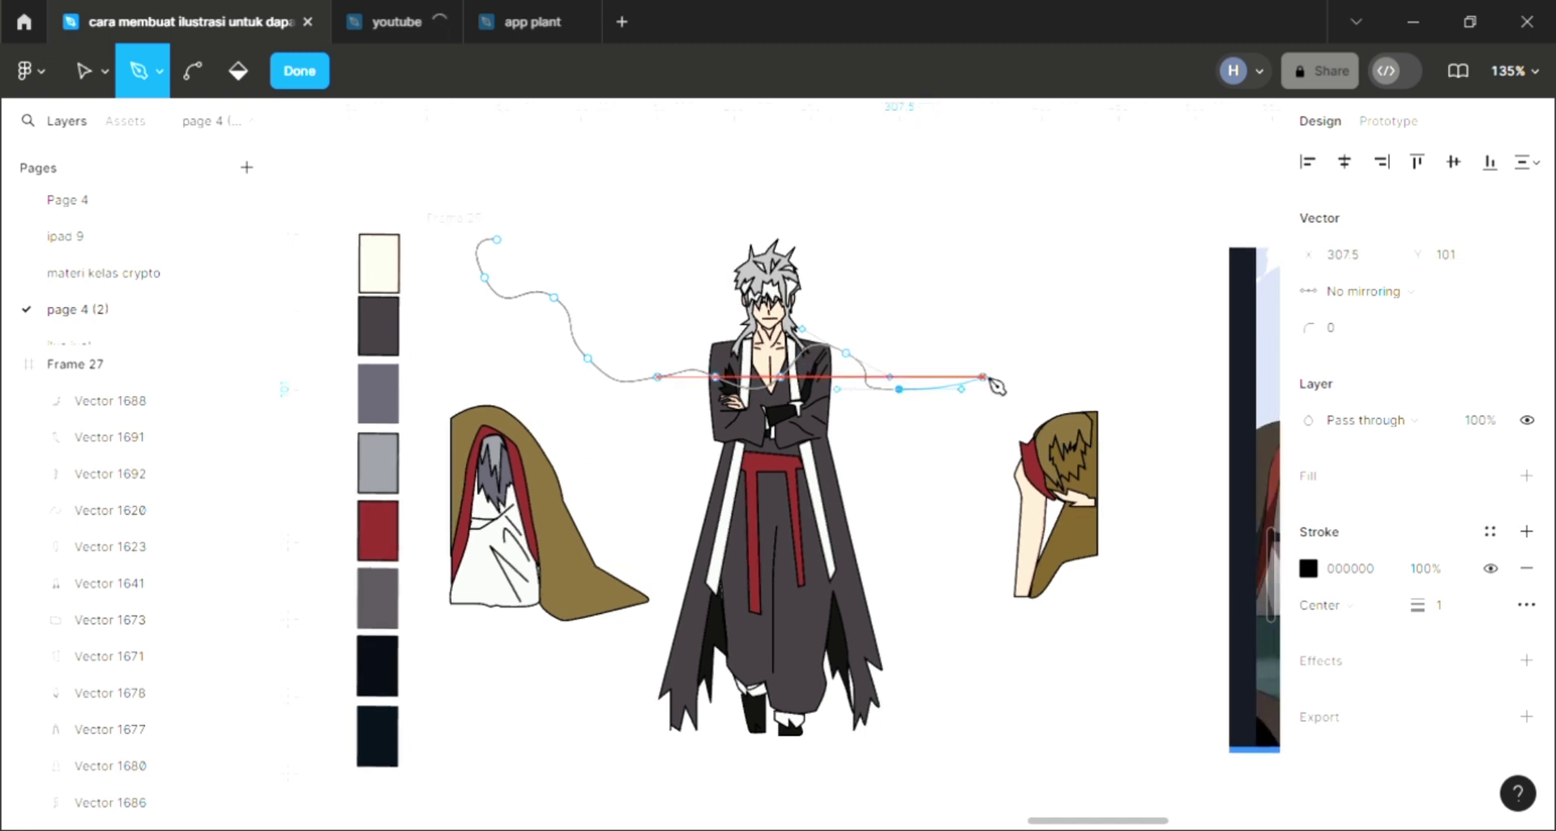
{"action": "left_click", "coordinate": [997, 377]}
{"action": "left_click", "coordinate": [1082, 336]}
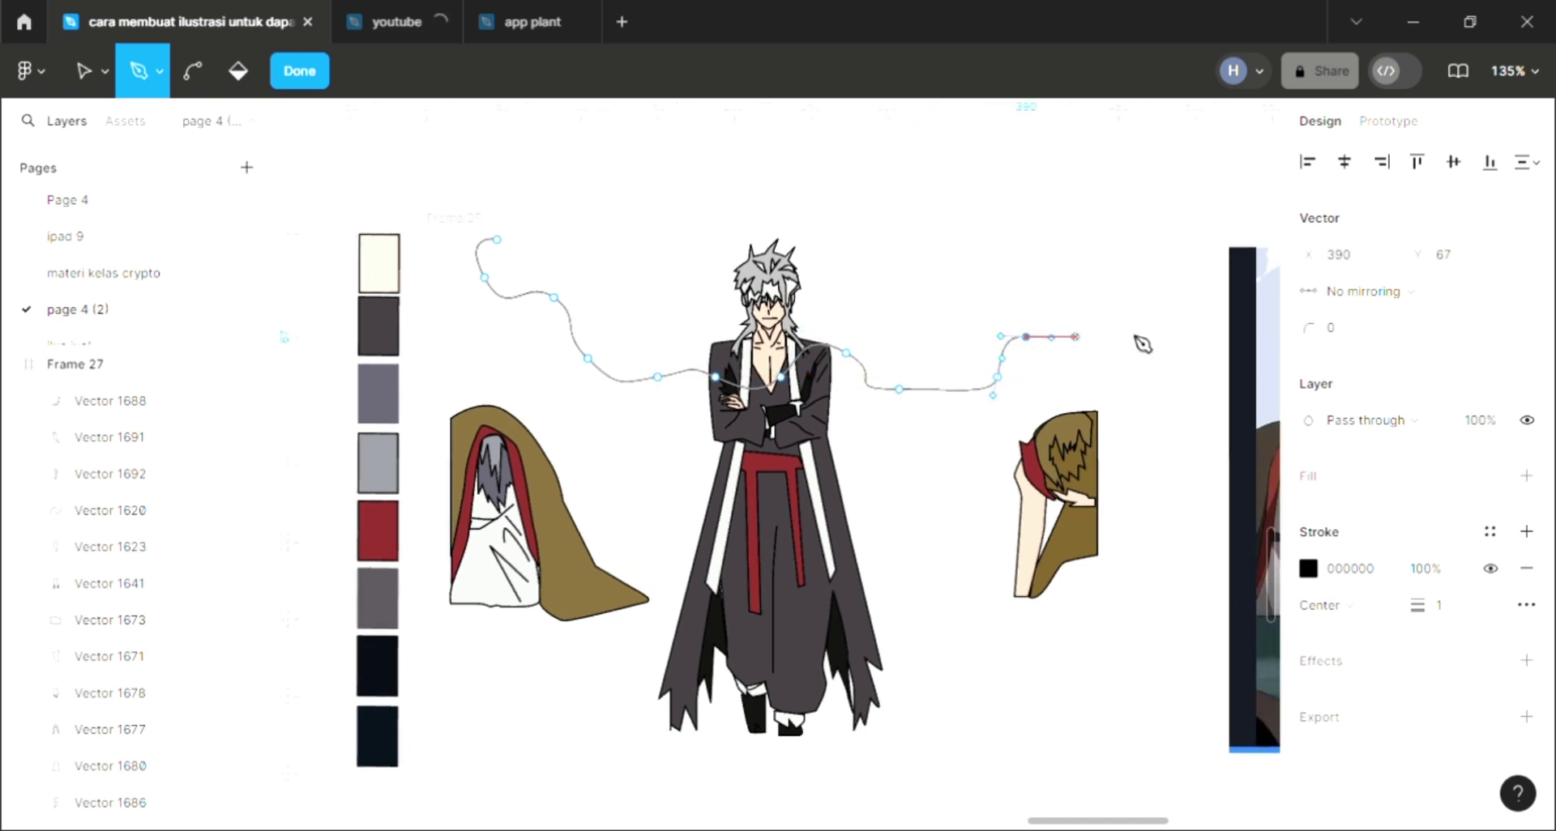
{"action": "left_click_drag", "start_coordinate": [1128, 318], "coordinate": [1133, 330]}
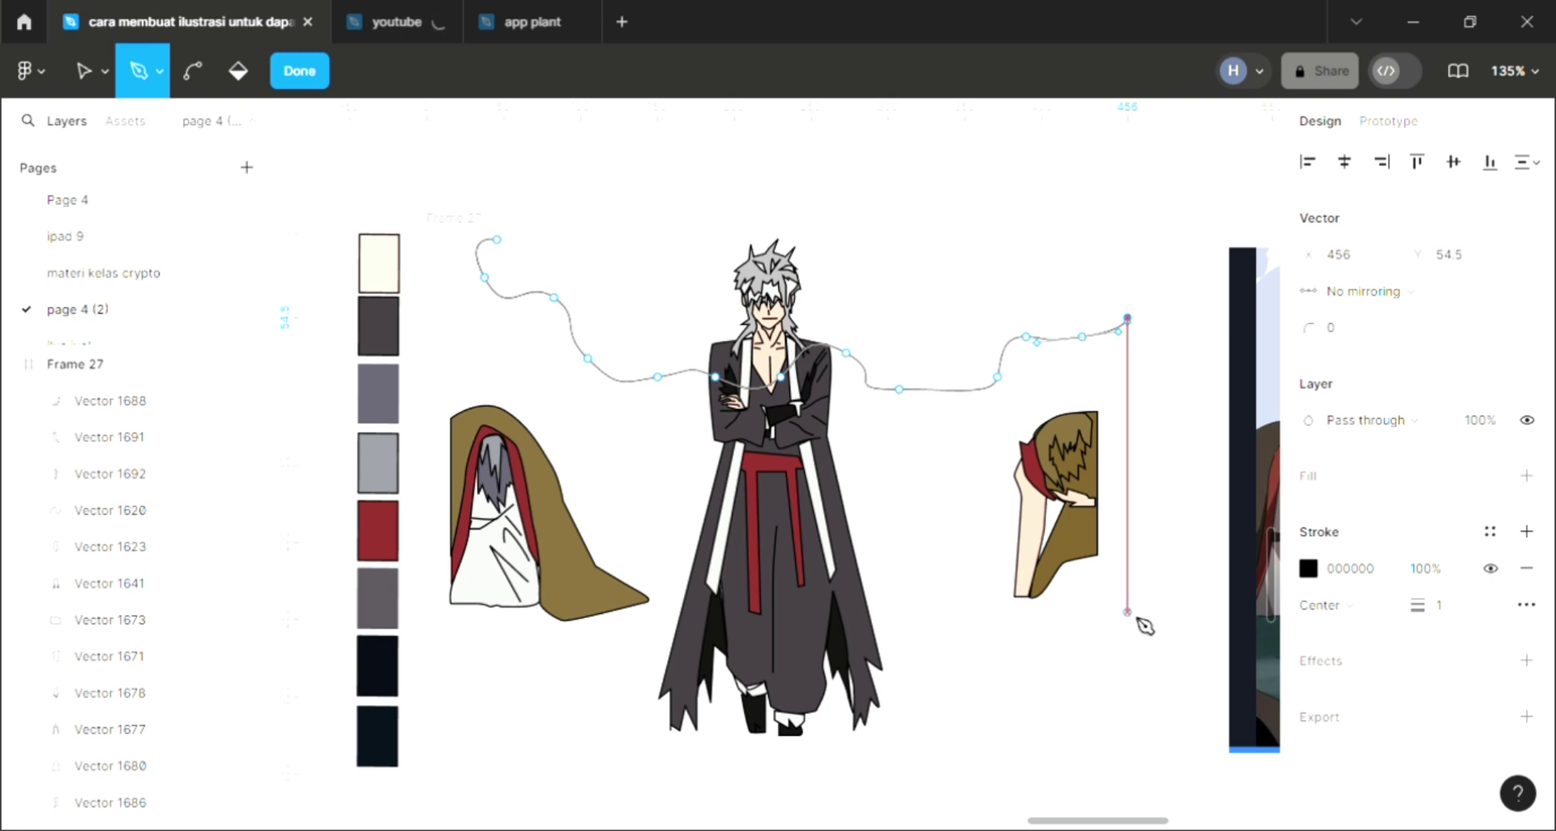
Bring the outline down the right side, wave the lower edge leftward, and close it at the start
{"action": "left_click", "coordinate": [1133, 511]}
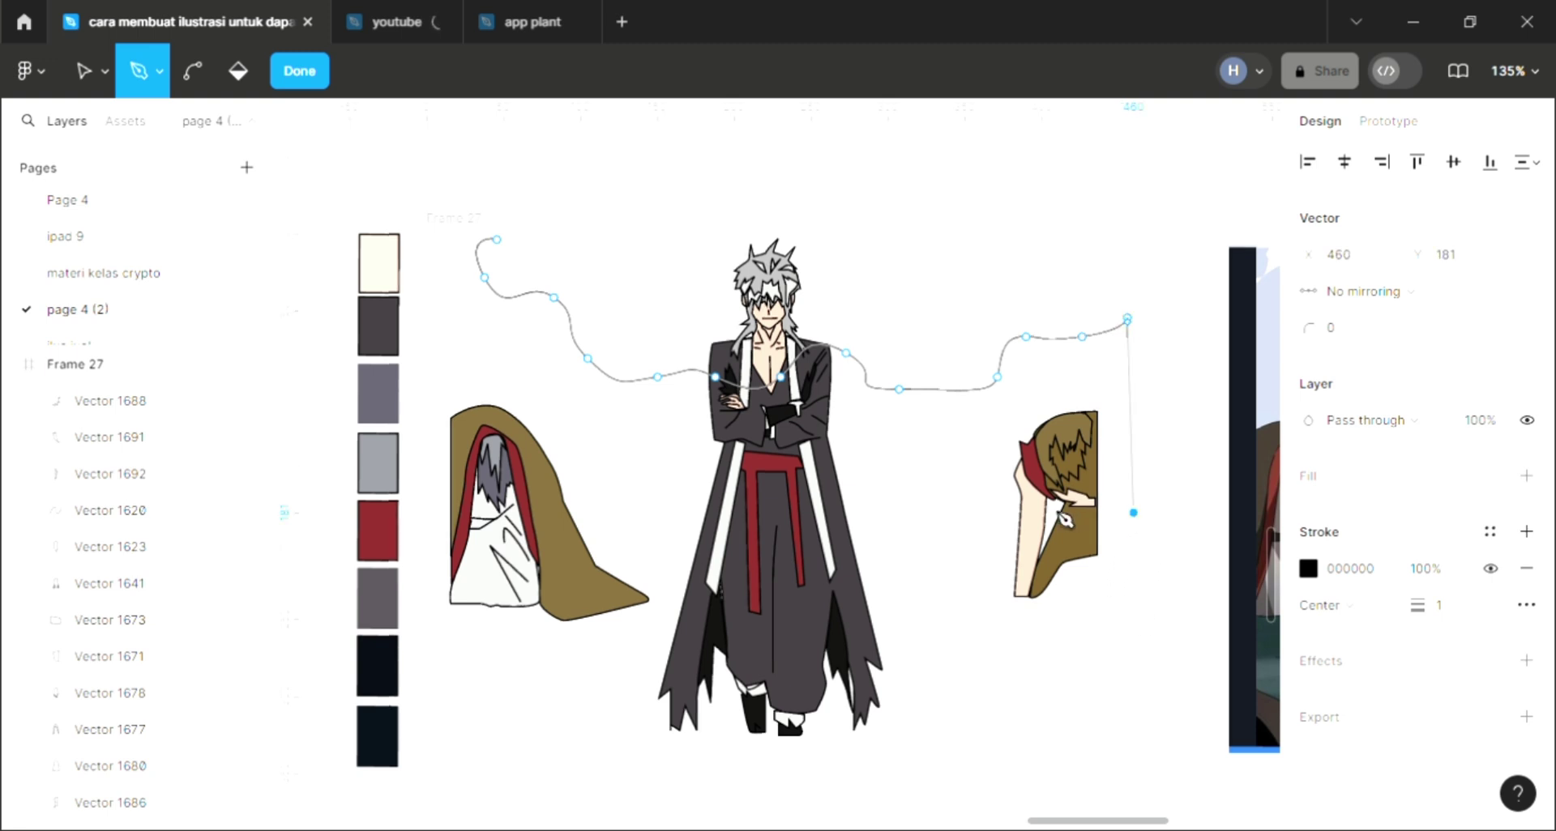
{"action": "mouse_move", "coordinate": [953, 549]}
{"action": "left_mouse_down"}
{"action": "mouse_move", "coordinate": [985, 536]}
{"action": "mouse_move", "coordinate": [892, 475]}
{"action": "left_mouse_up"}
{"action": "mouse_move", "coordinate": [802, 521]}
{"action": "left_mouse_down"}
{"action": "mouse_move", "coordinate": [760, 529]}
{"action": "mouse_move", "coordinate": [657, 505]}
{"action": "left_mouse_up"}
{"action": "left_click", "coordinate": [626, 533]}
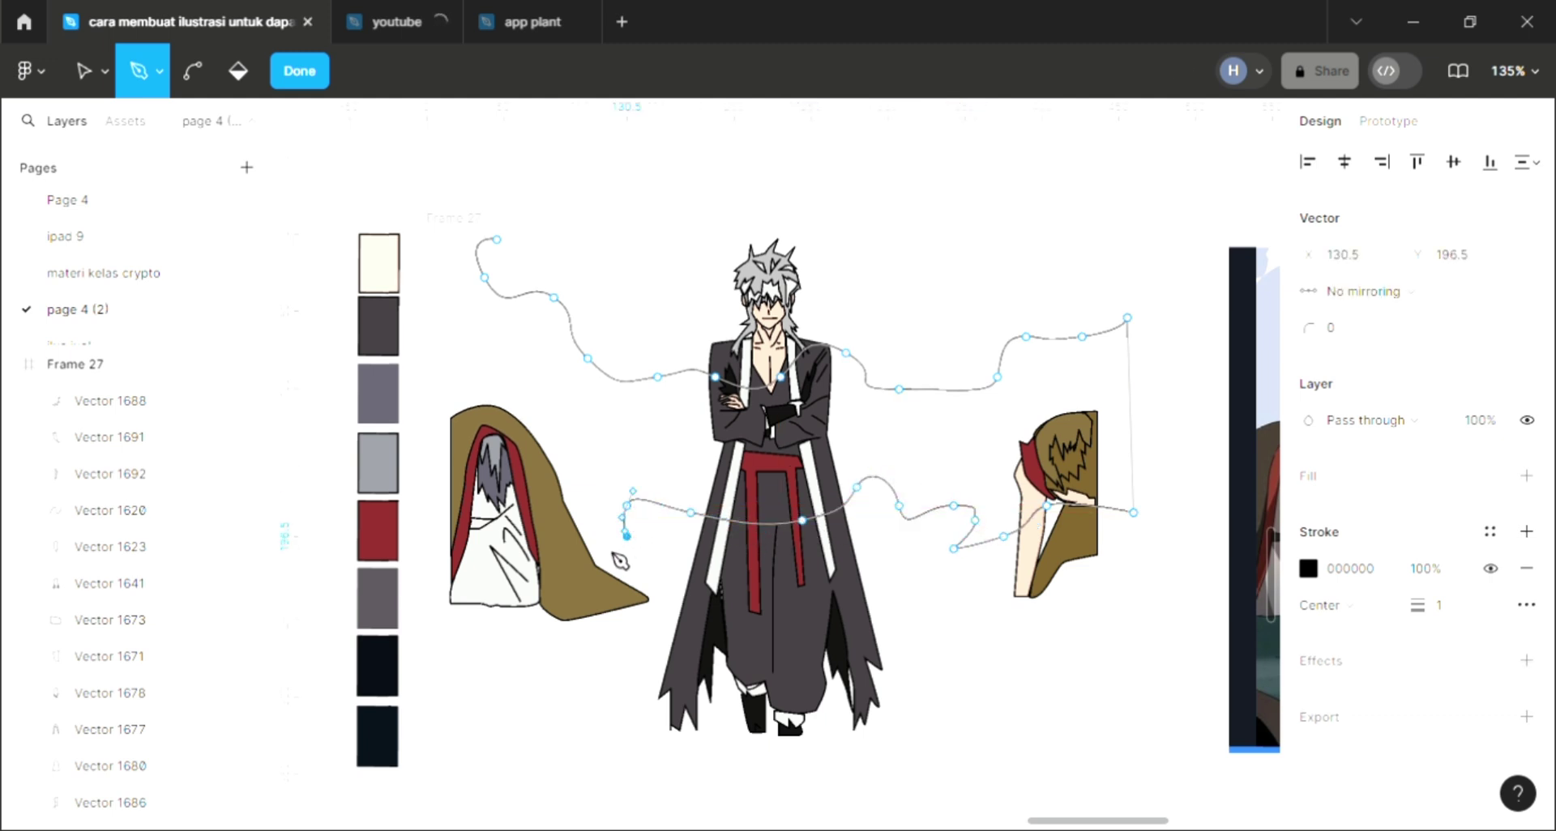
{"action": "left_click_drag", "start_coordinate": [598, 549], "coordinate": [565, 531]}
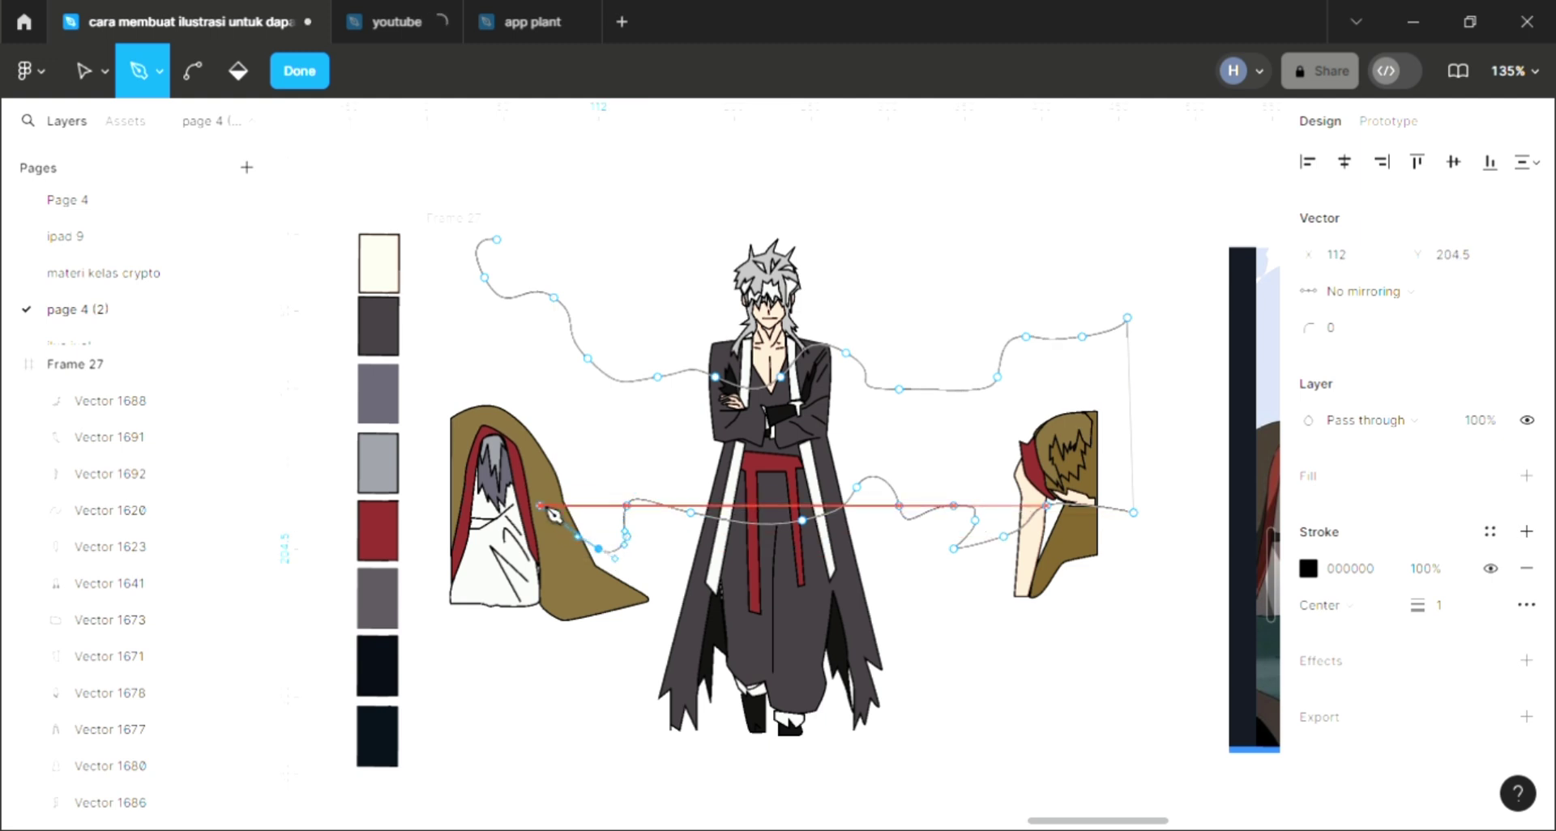
{"action": "left_click", "coordinate": [485, 470]}
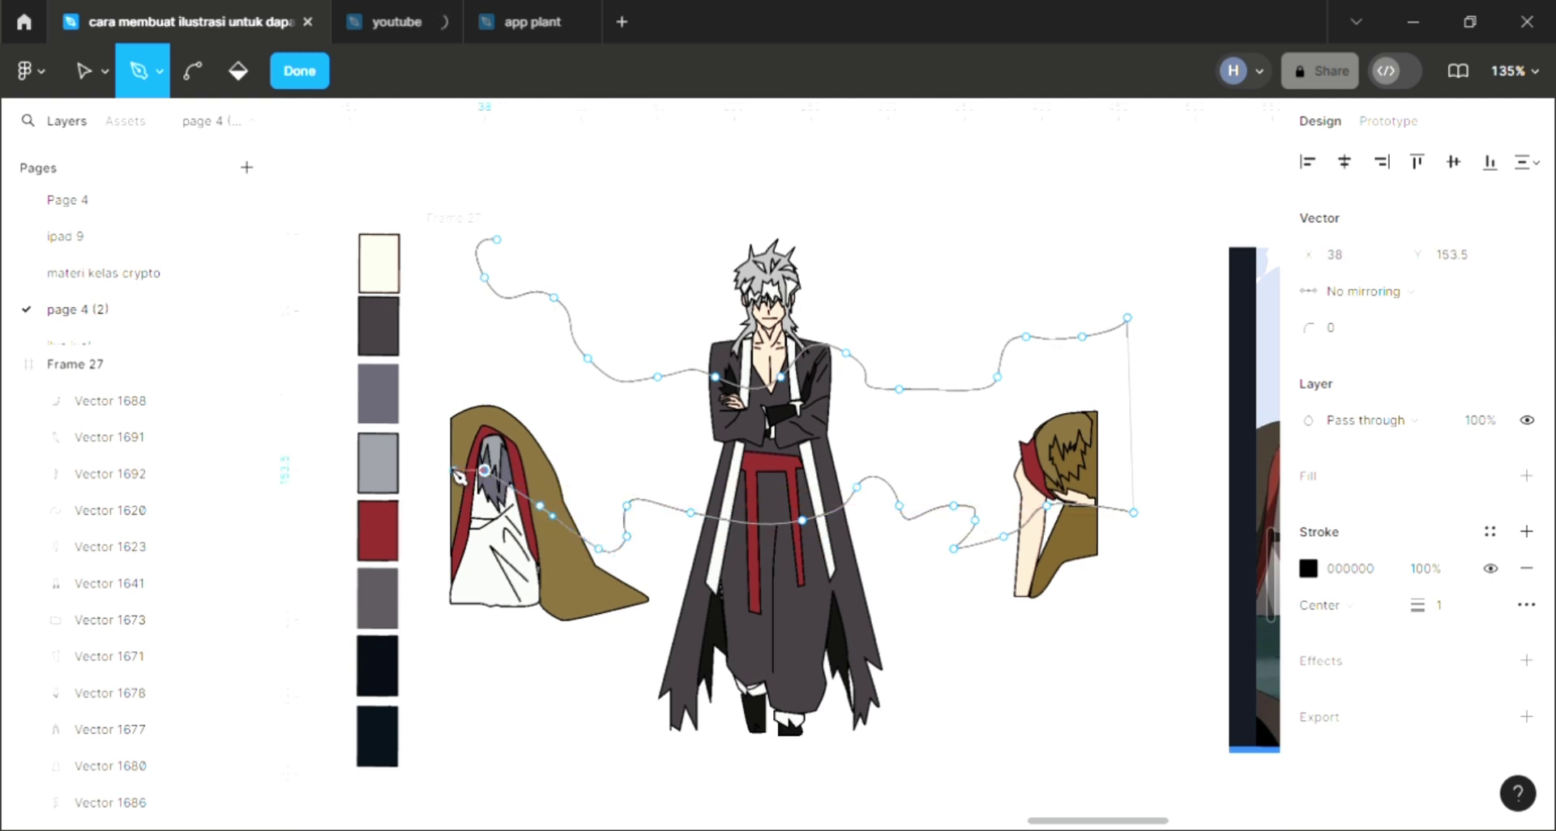
{"action": "left_click", "coordinate": [444, 465]}
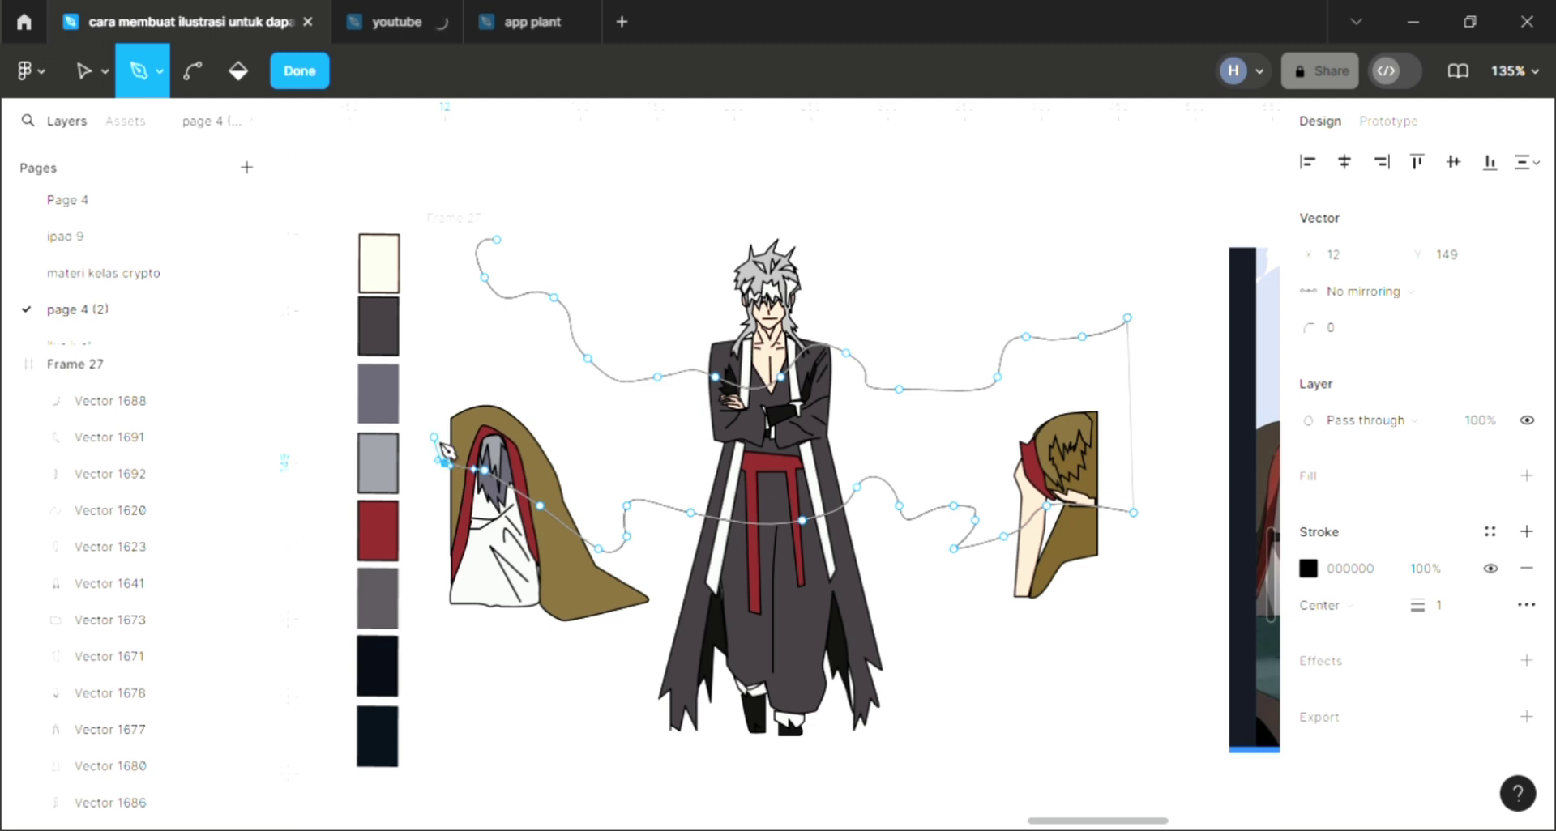
{"action": "left_click", "coordinate": [434, 437]}
{"action": "left_click", "coordinate": [433, 239]}
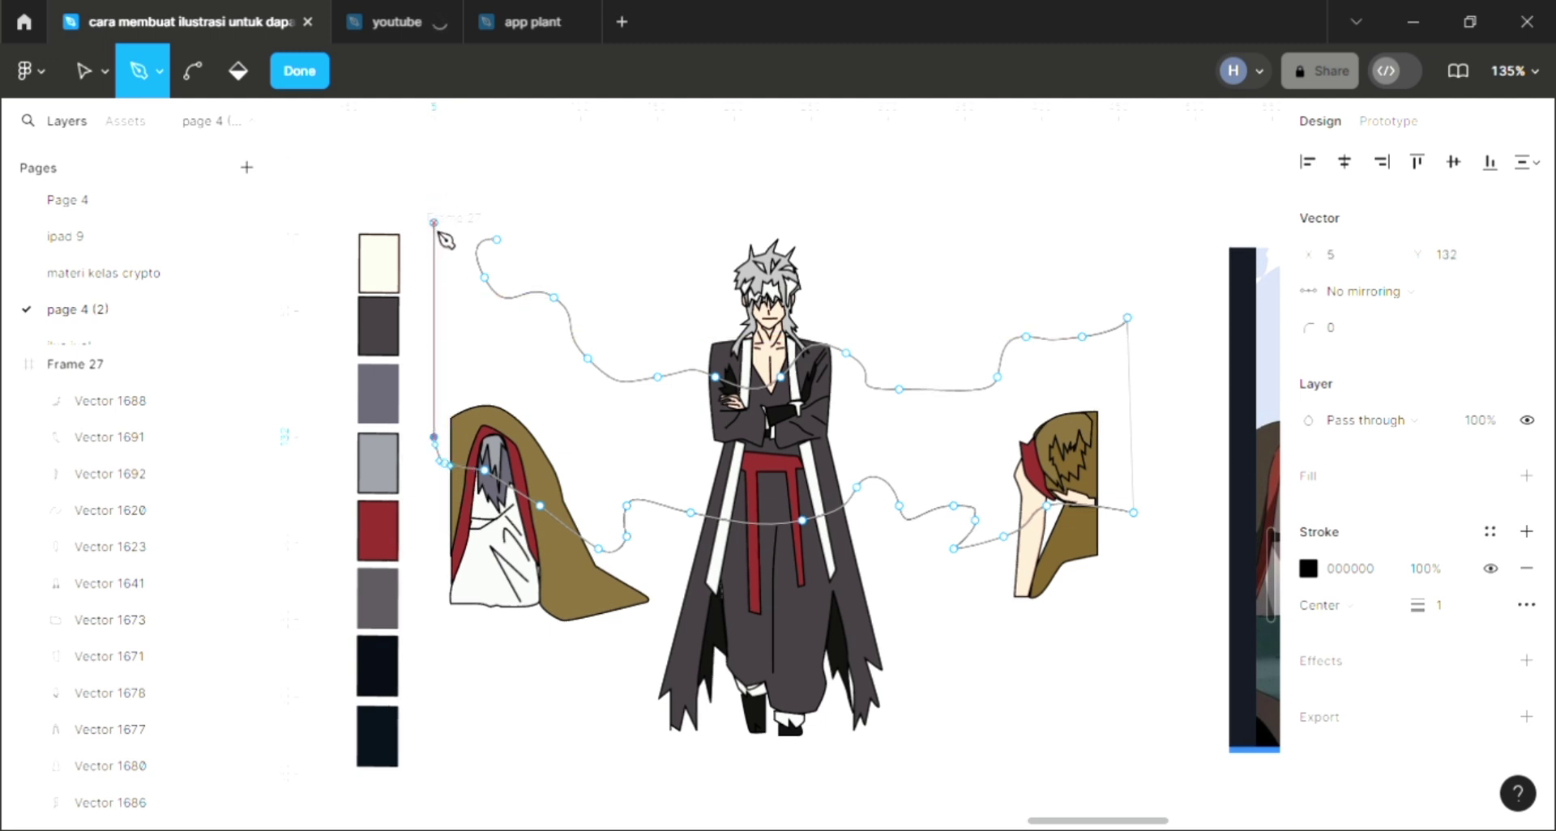
{"action": "left_click", "coordinate": [497, 239]}
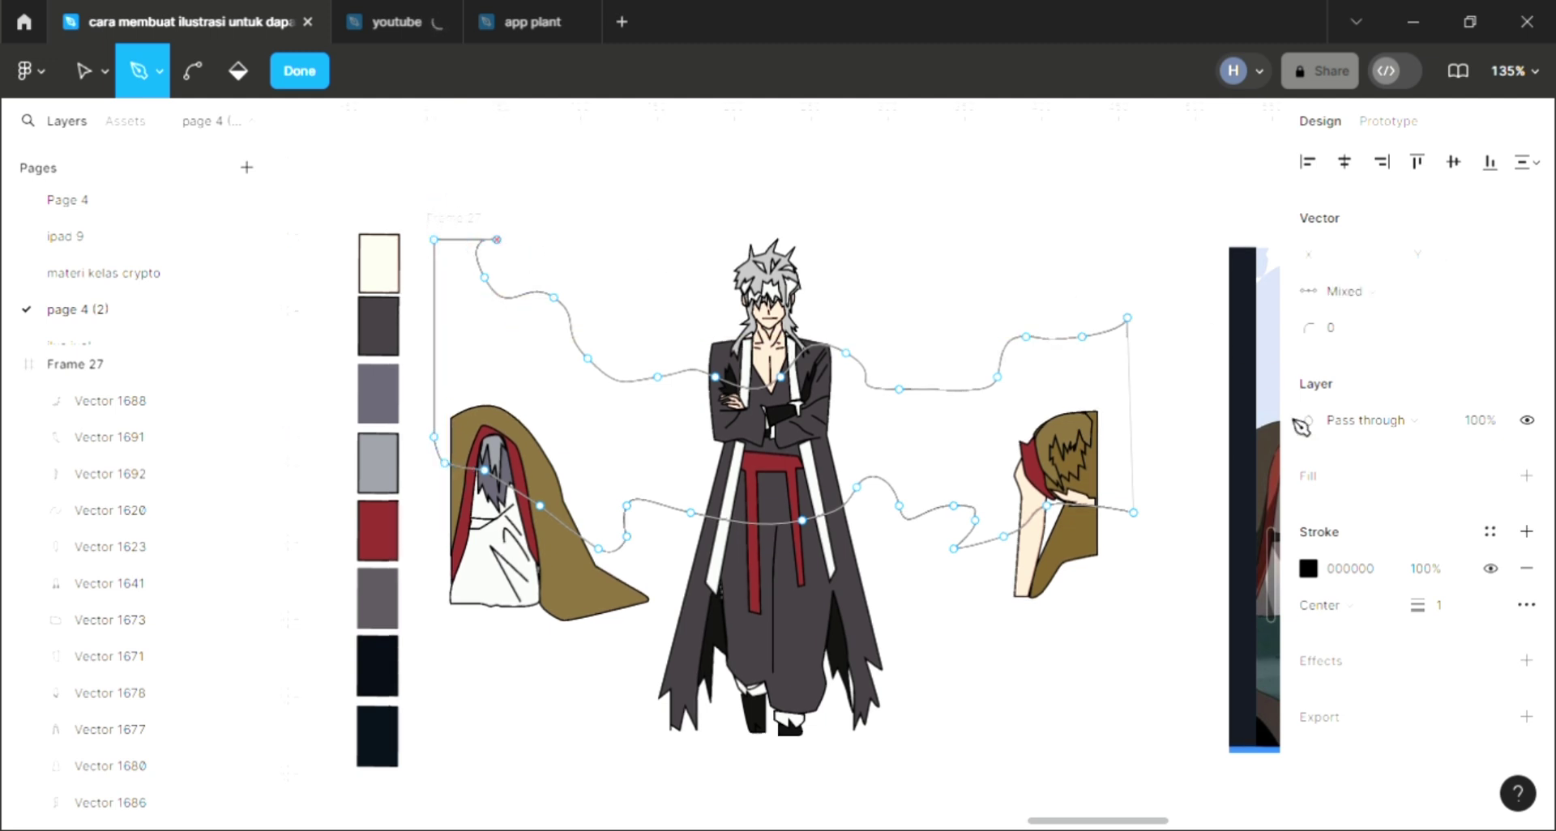
Fill the wavy band light grey D9D9D9 and send it behind the three characters
{"action": "key", "text": "Escape"}
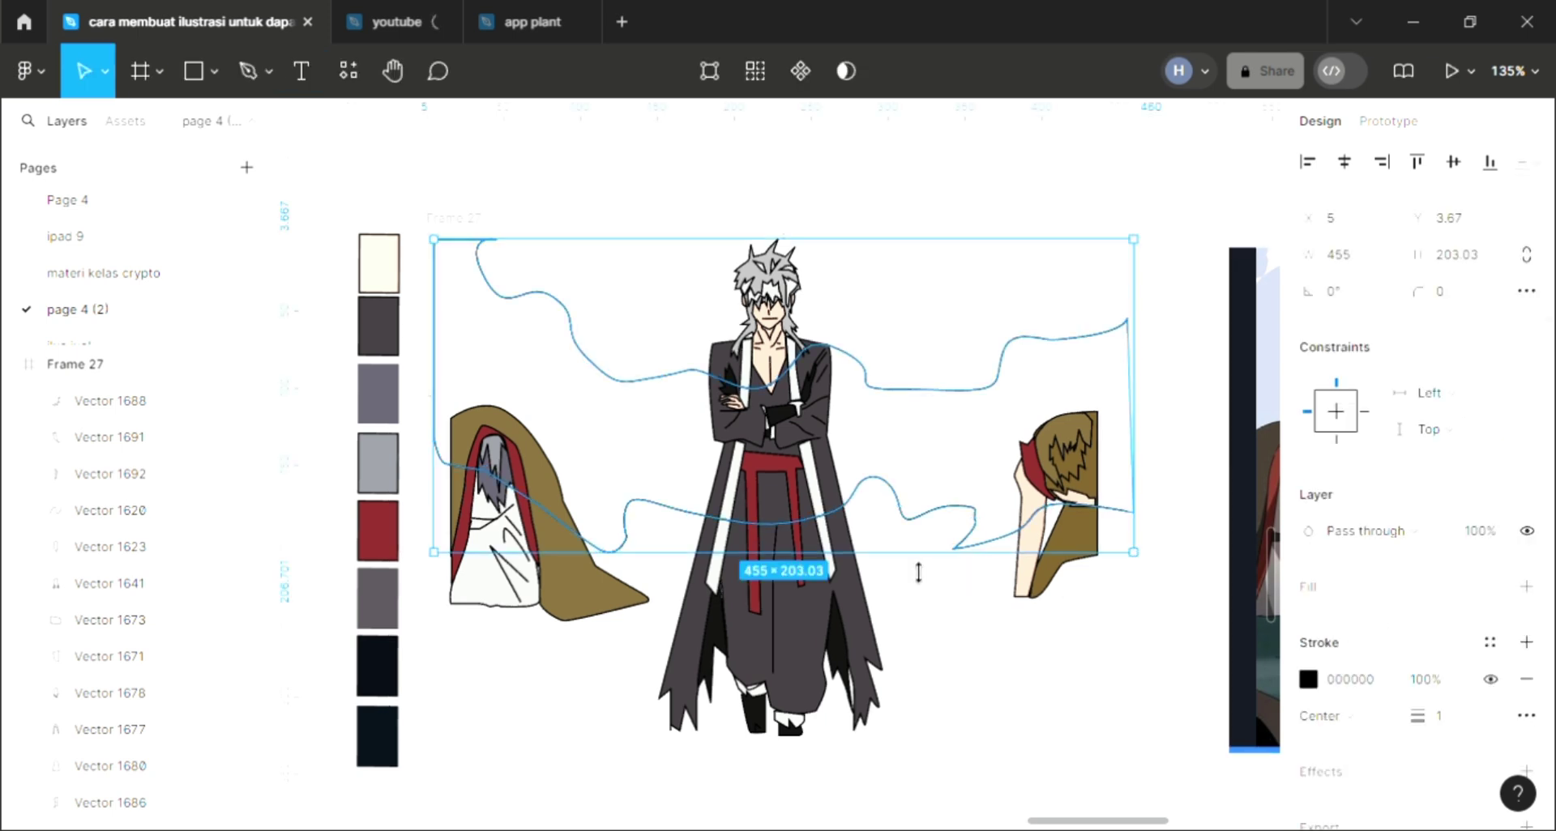
{"action": "scroll", "coordinate": [916, 567], "scroll_direction": "down", "scroll_amount": 1}
{"action": "left_click", "coordinate": [1526, 585]}
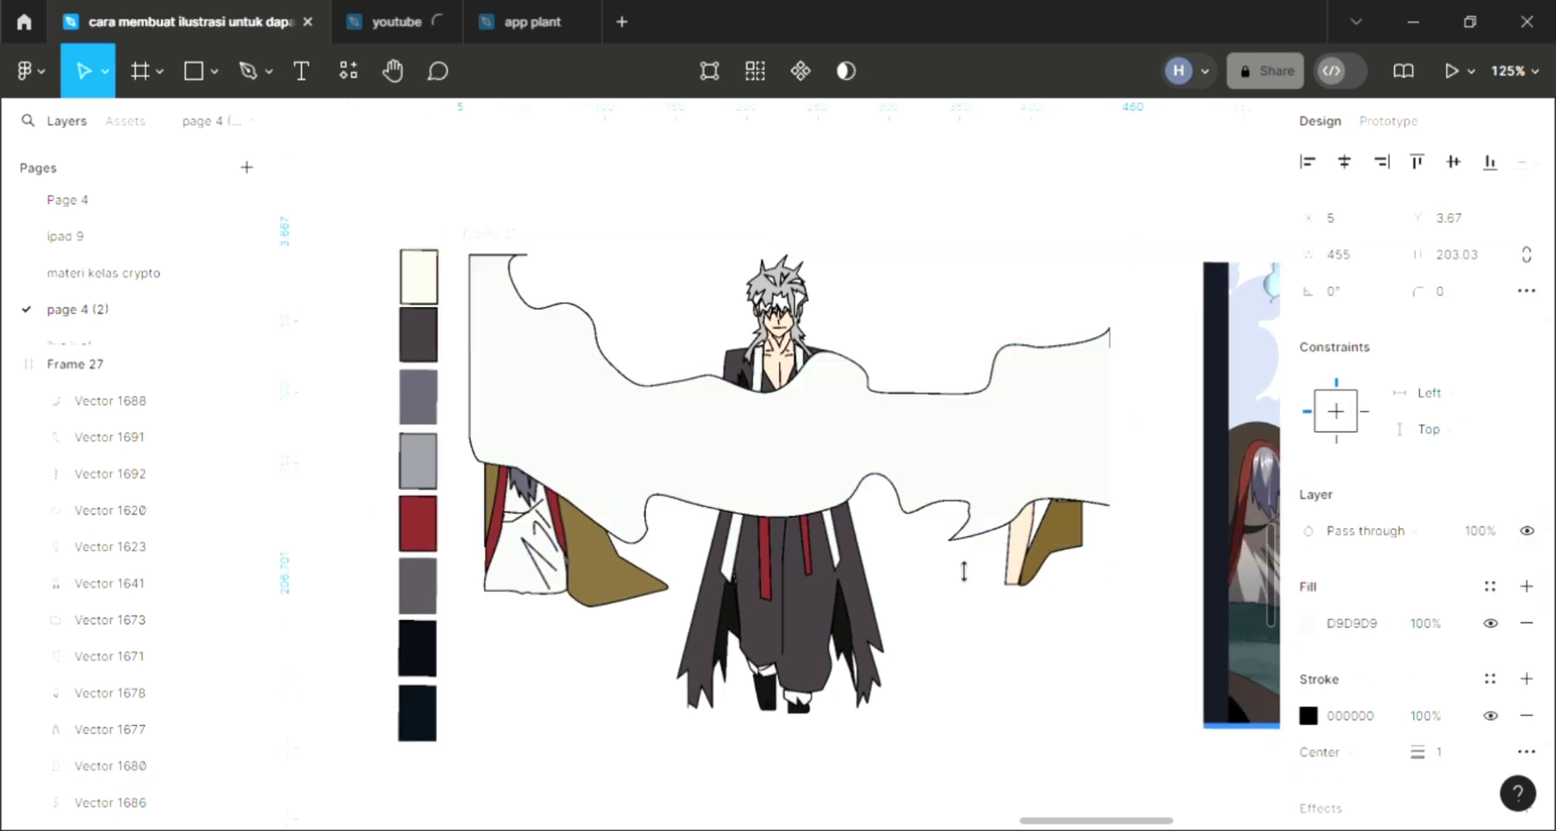
{"action": "key", "text": "ctrl+shift+bracketleft"}
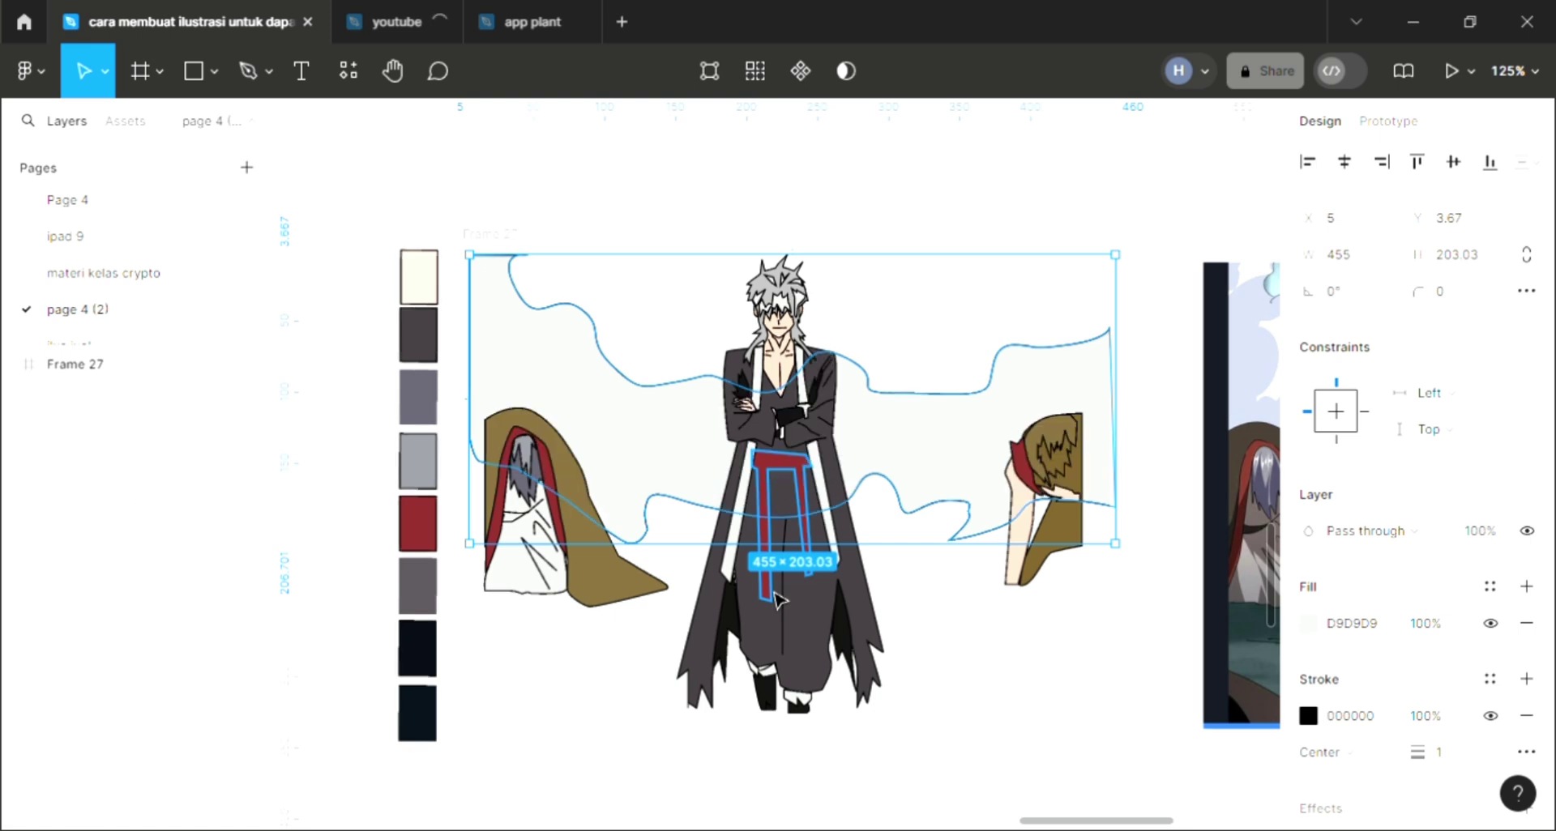
{"action": "left_click", "coordinate": [500, 282]}
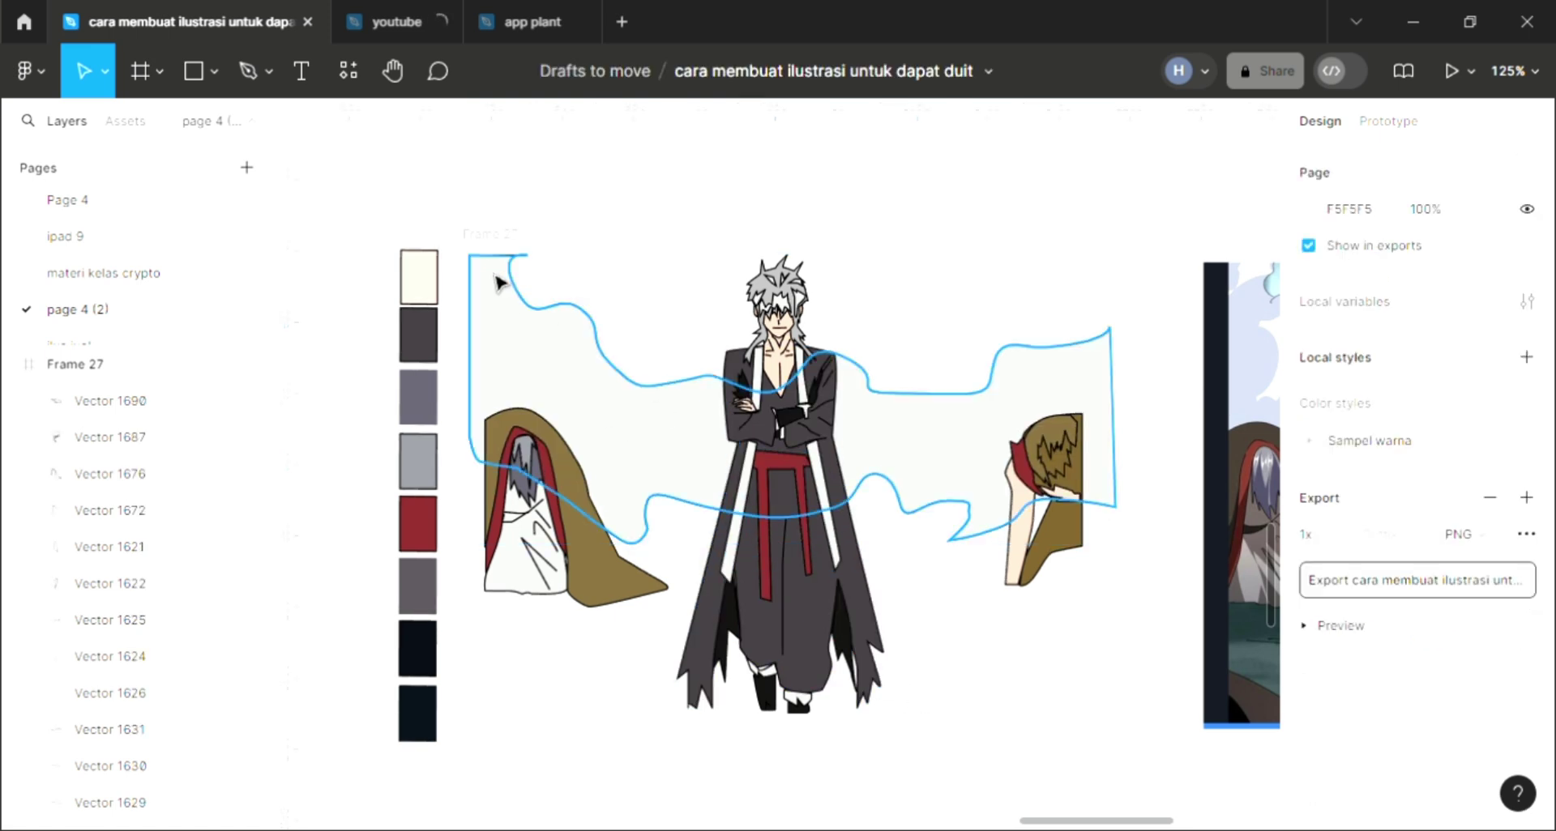
{"action": "left_click", "coordinate": [500, 266]}
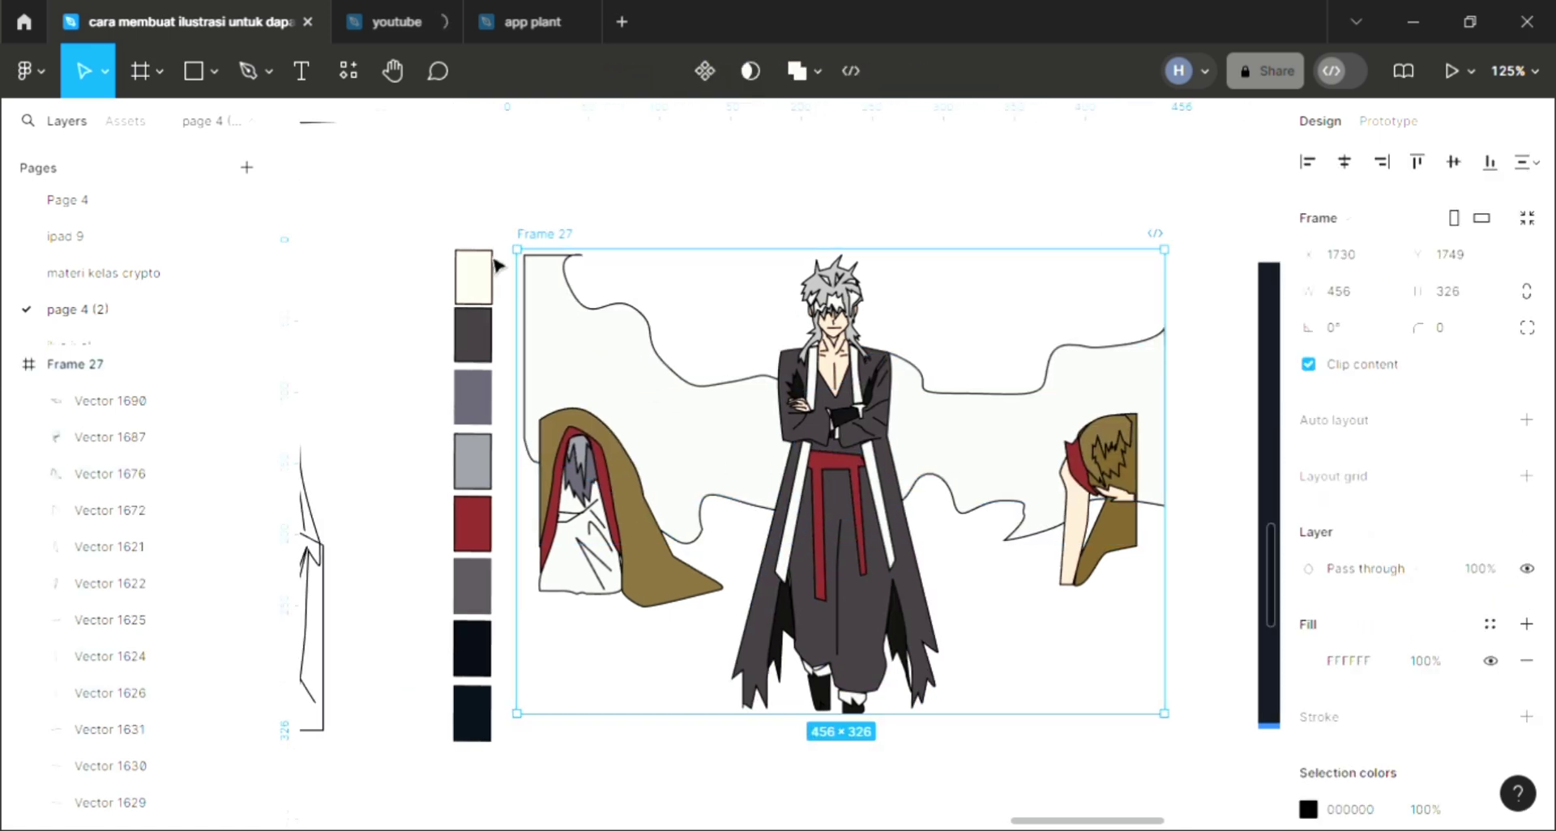
{"action": "scroll", "coordinate": [500, 266], "scroll_direction": "up", "scroll_amount": 2}
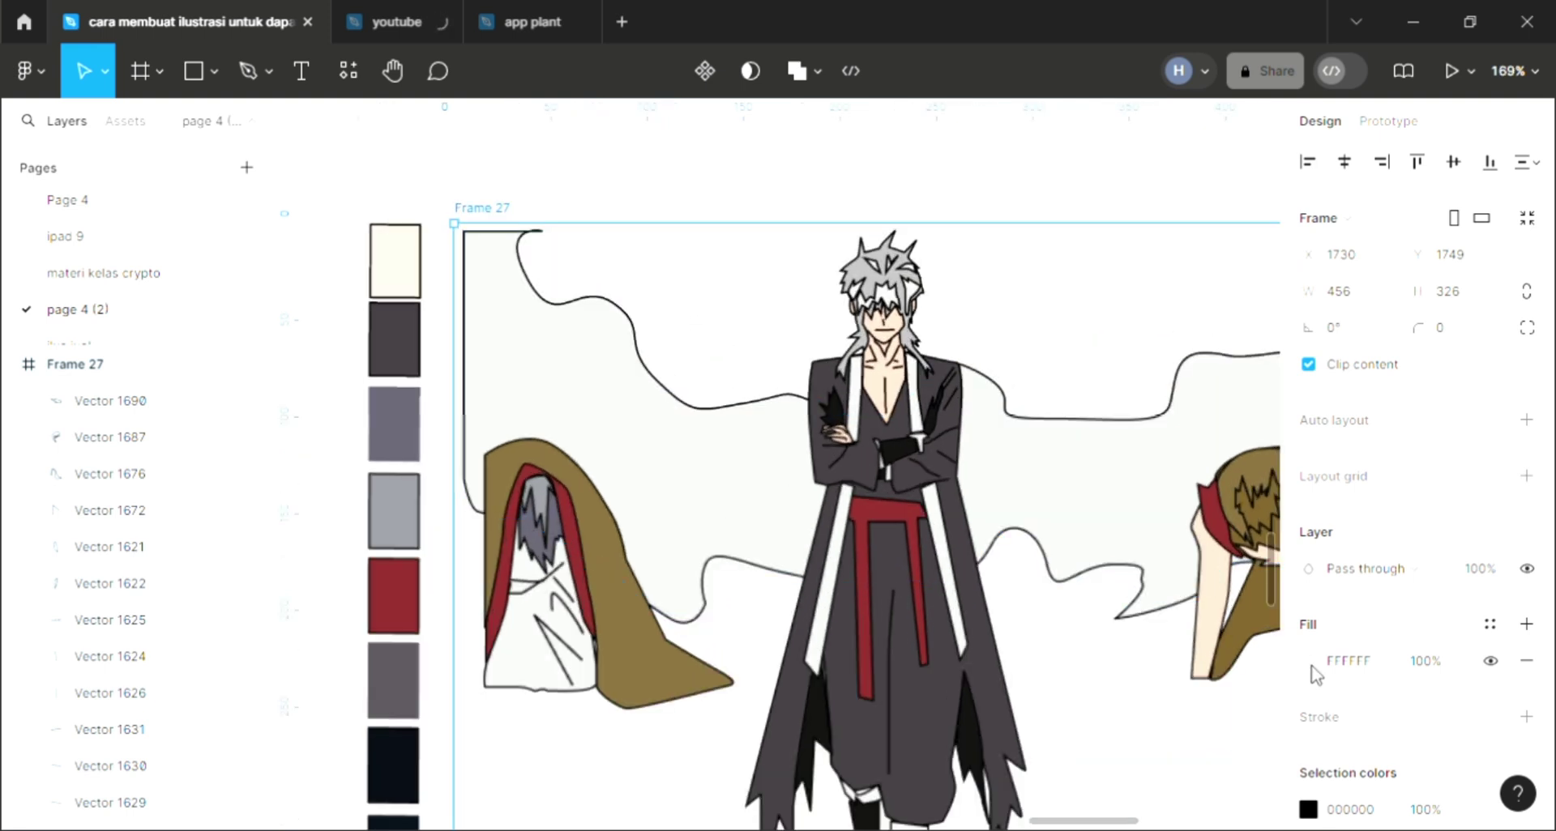
Give Frame 27 a red gradient background, E85F5F to 823535, and trim its width to 451 px
{"action": "left_click", "coordinate": [1308, 661]}
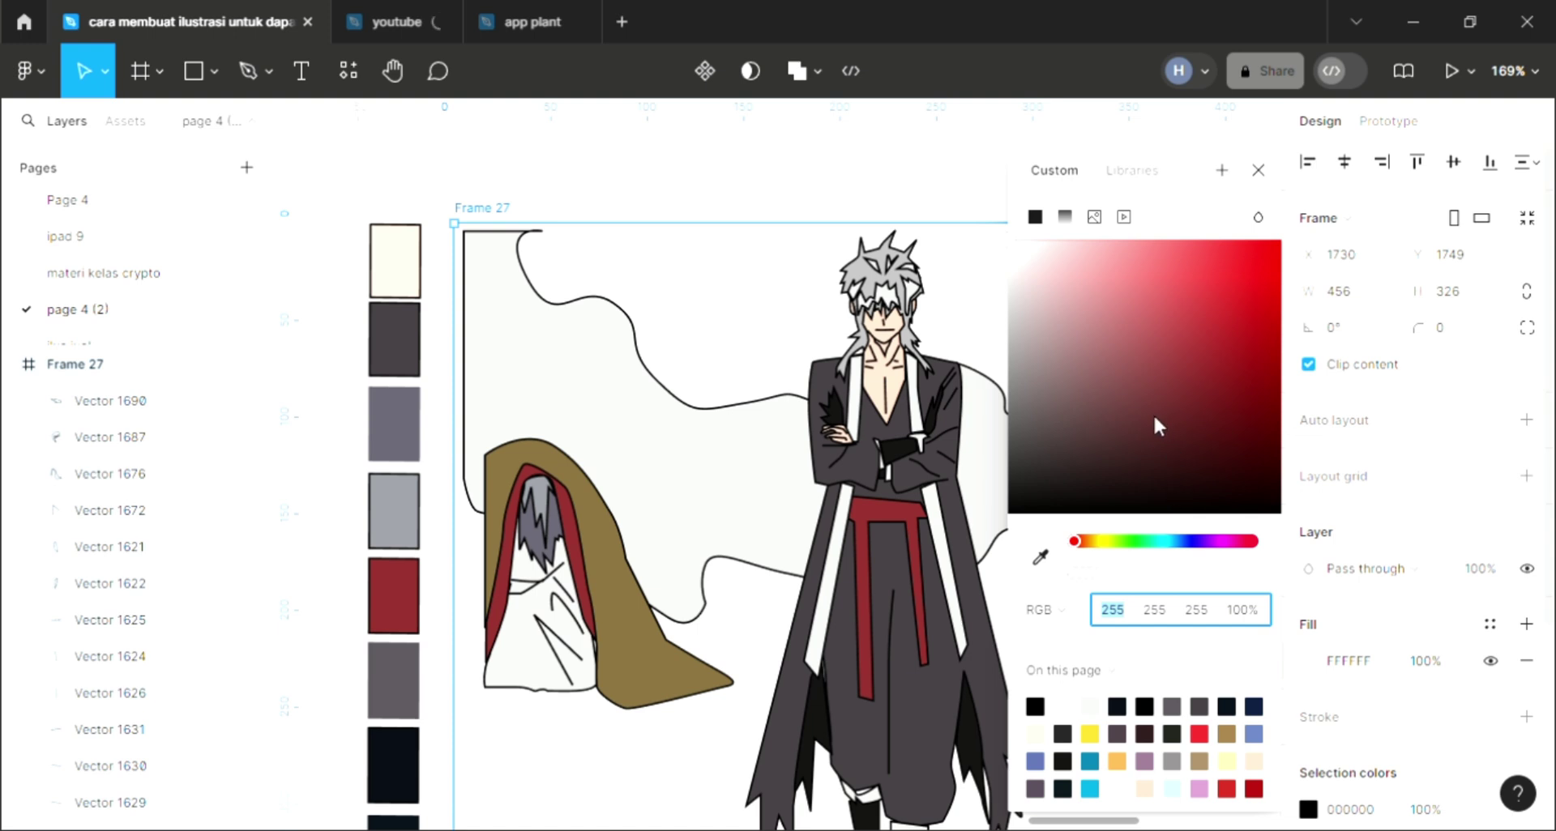
{"action": "left_click", "coordinate": [1169, 268]}
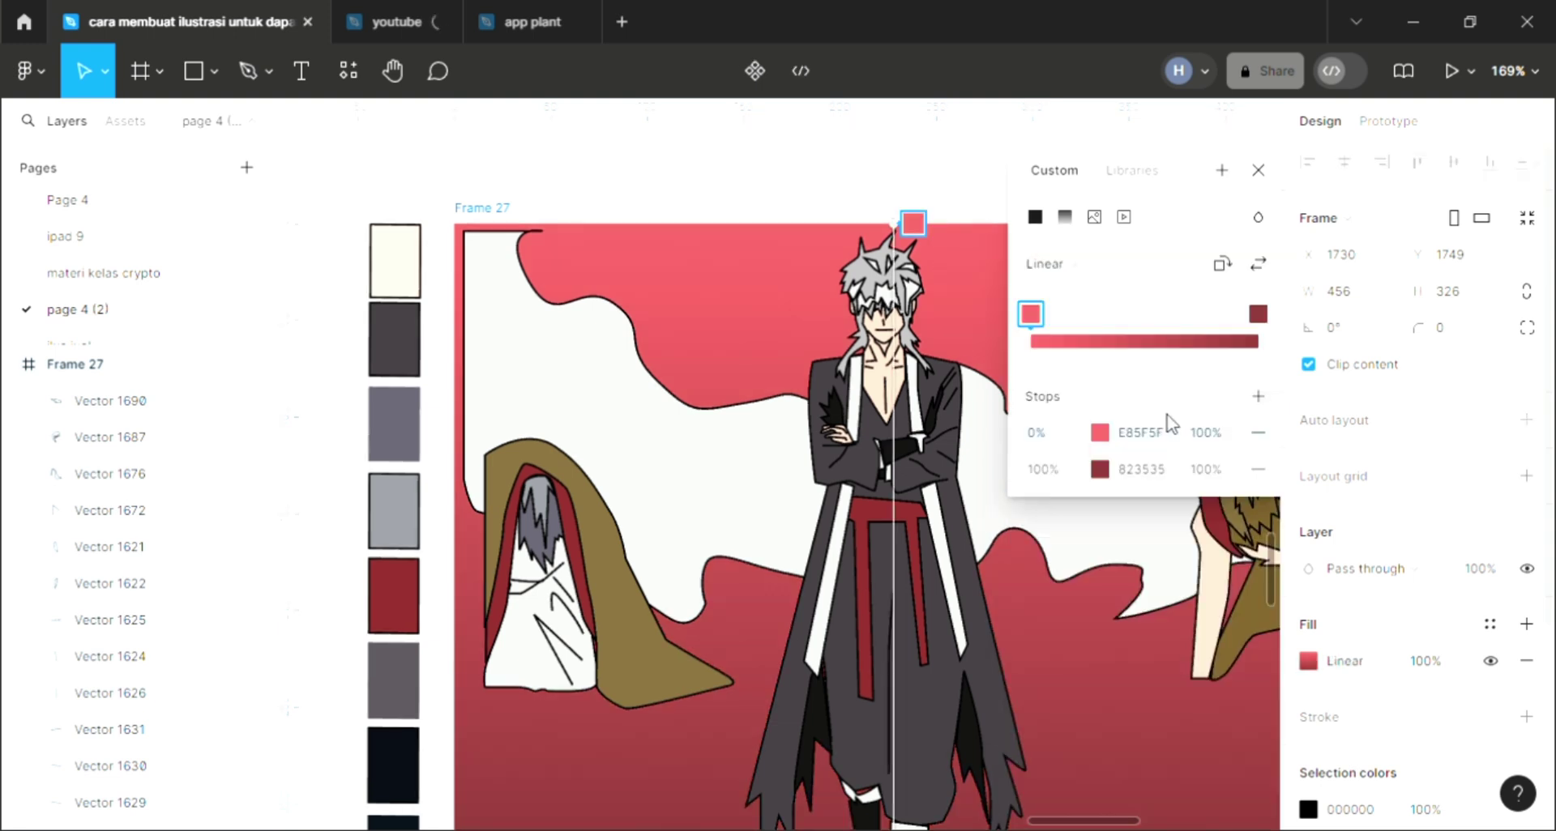
{"action": "left_click", "coordinate": [1260, 172]}
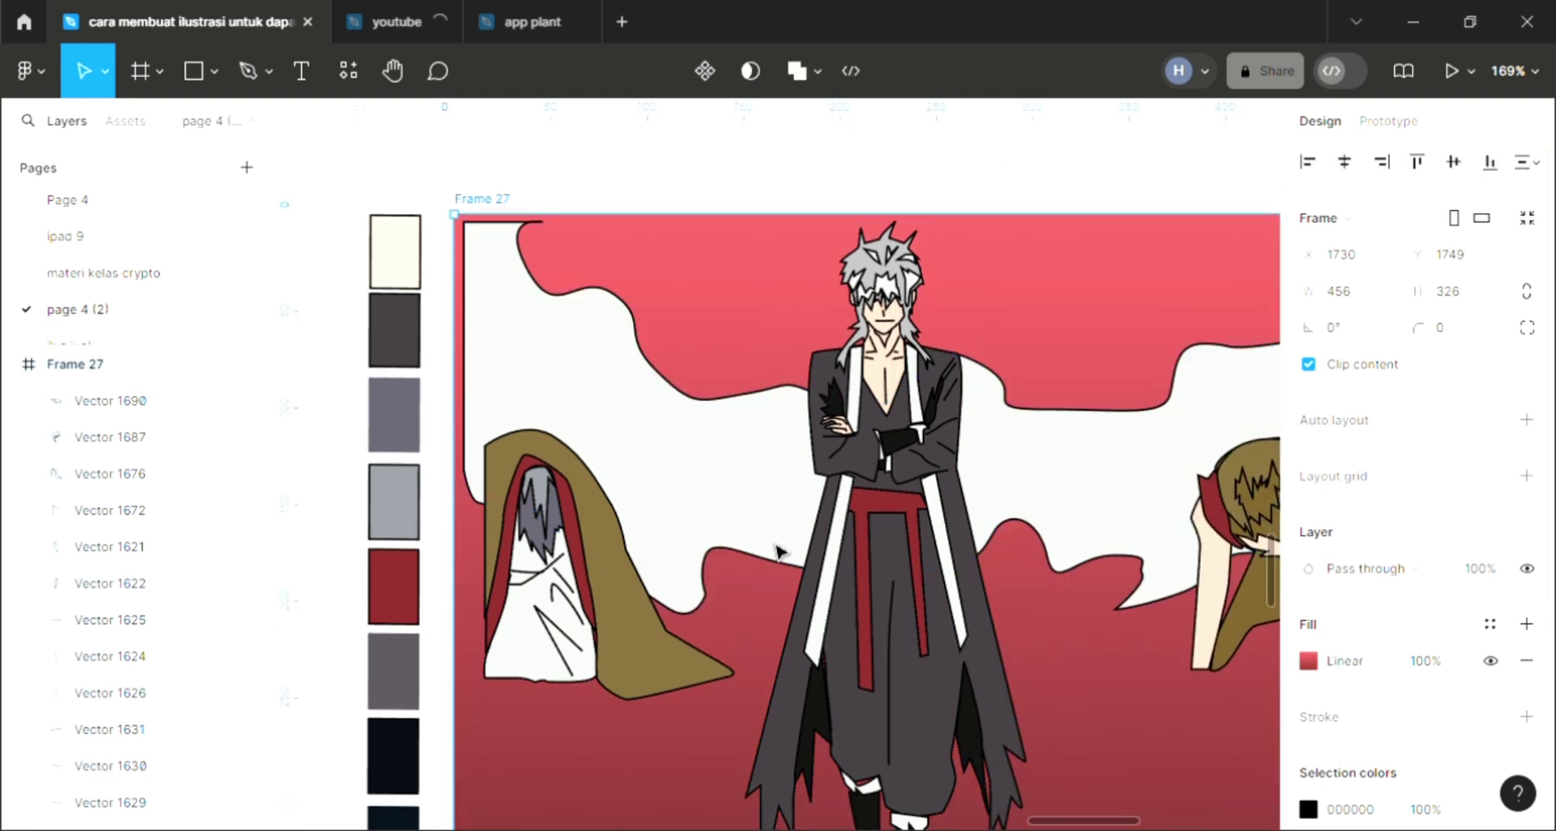
{"action": "scroll", "coordinate": [549, 570], "scroll_direction": "down", "scroll_amount": 3}
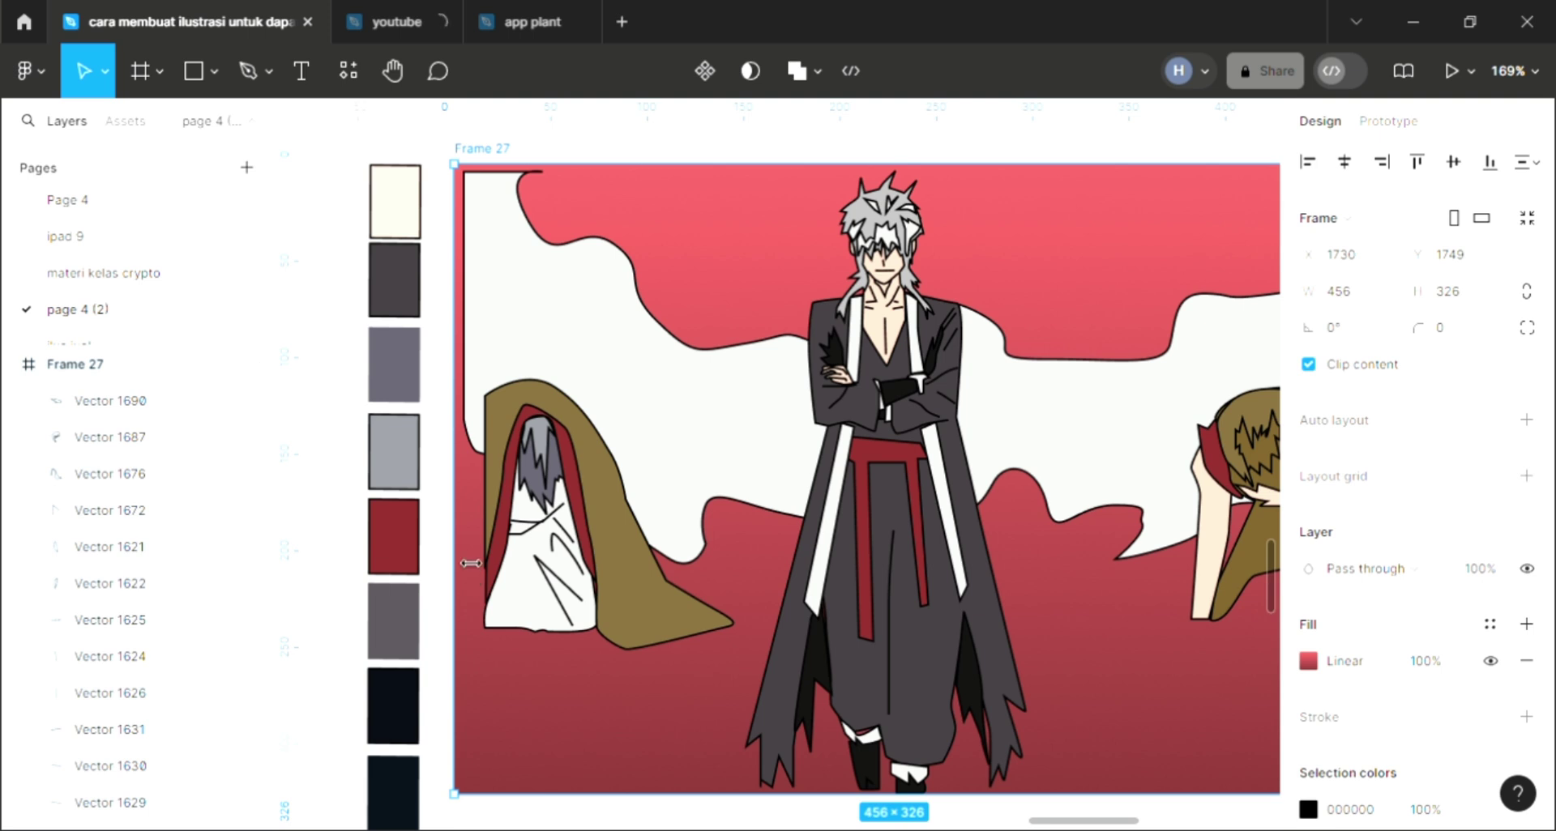
{"action": "left_click_drag", "start_coordinate": [480, 543], "coordinate": [491, 543]}
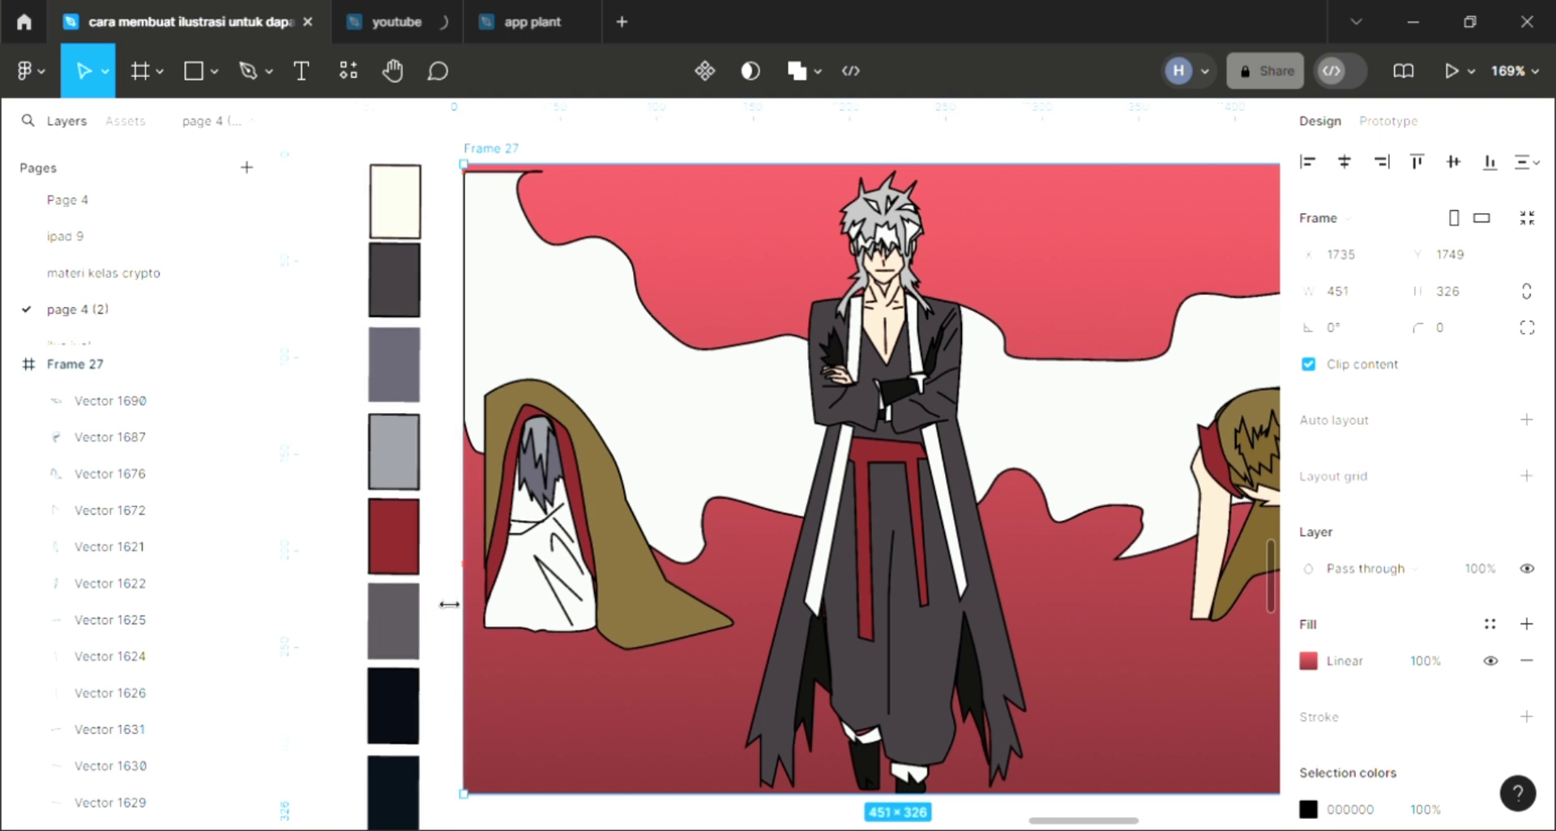
Change the upper cloud band's fill from D9D9D9 to white FFF
{"action": "left_click", "coordinate": [728, 448]}
{"action": "scroll", "coordinate": [741, 446], "scroll_direction": "up", "scroll_amount": 2}
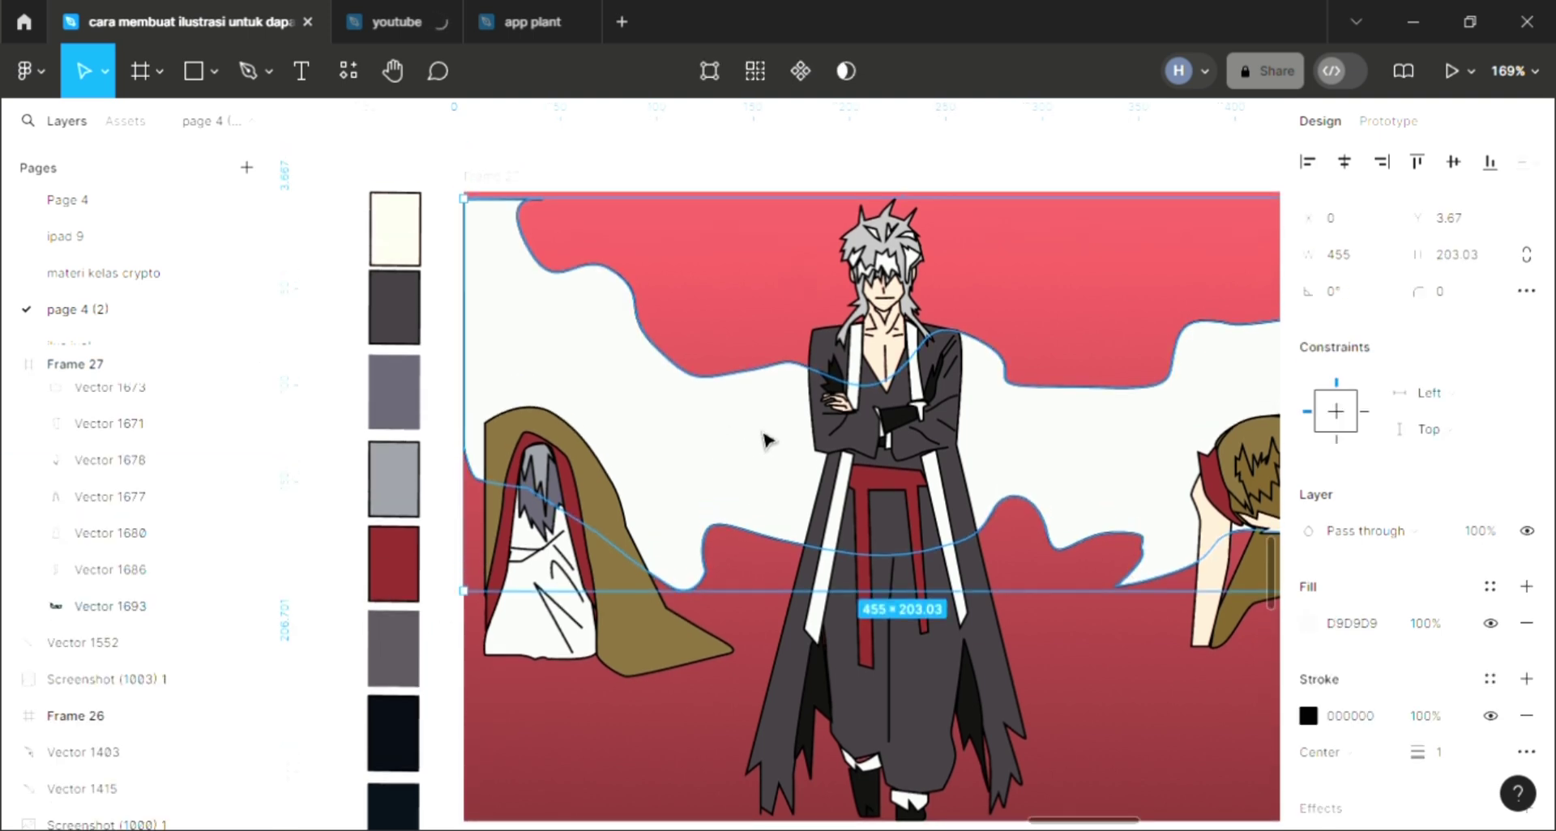
{"action": "scroll", "coordinate": [749, 388], "scroll_direction": "up", "scroll_amount": 1}
{"action": "scroll", "coordinate": [616, 316], "scroll_direction": "up", "scroll_amount": 2}
{"action": "key", "text": "i"}
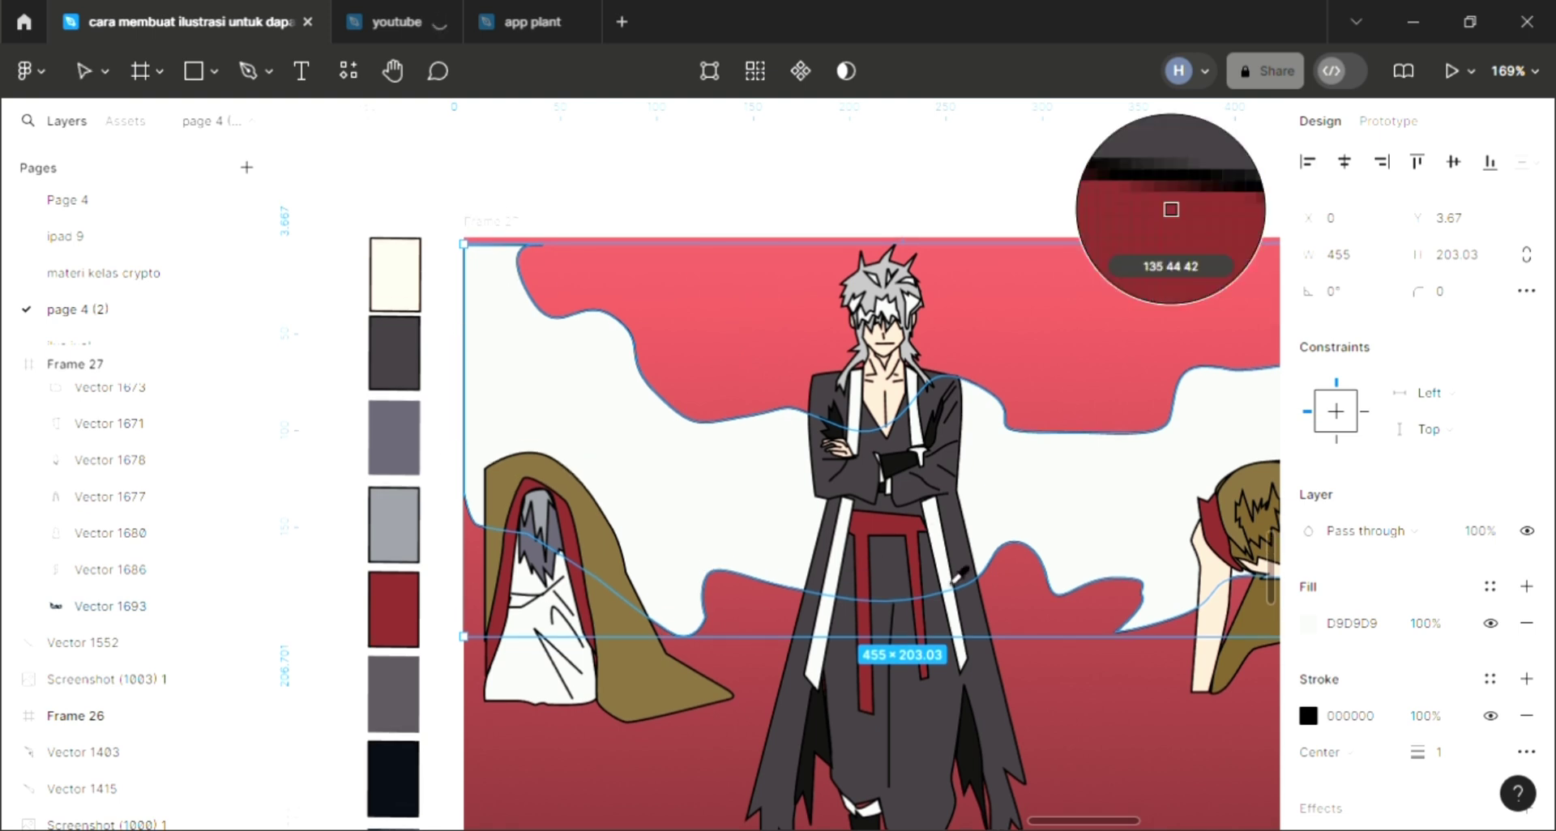
{"action": "left_click", "coordinate": [948, 572]}
{"action": "scroll", "coordinate": [948, 572], "scroll_direction": "down", "scroll_amount": 1}
{"action": "scroll", "coordinate": [948, 572], "scroll_direction": "down", "scroll_amount": 2}
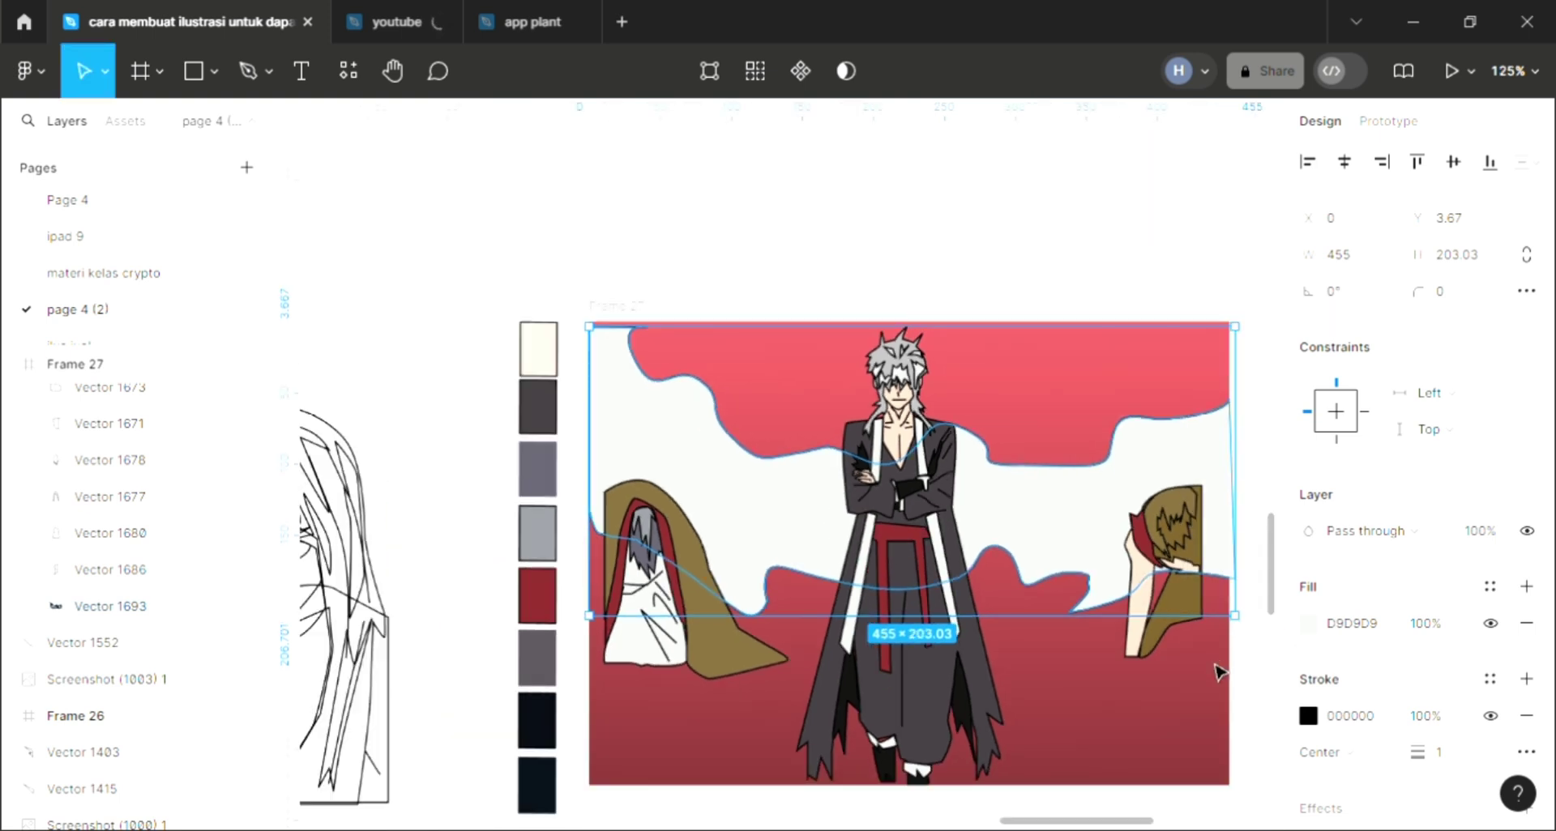
{"action": "left_click", "coordinate": [1351, 631]}
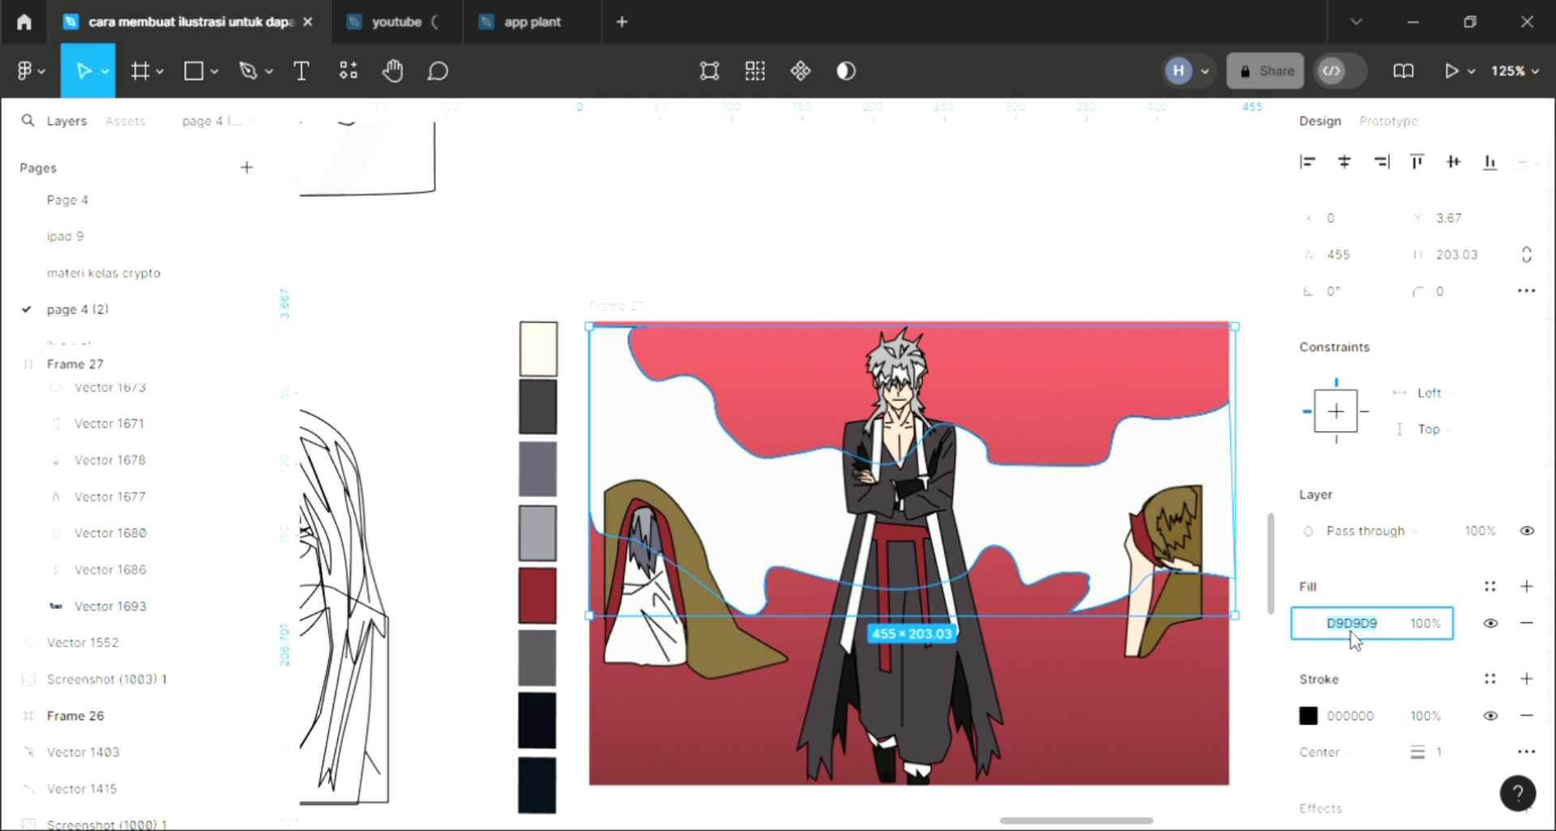
{"action": "key", "text": "BackSpace"}
{"action": "type", "text": "ffff"}
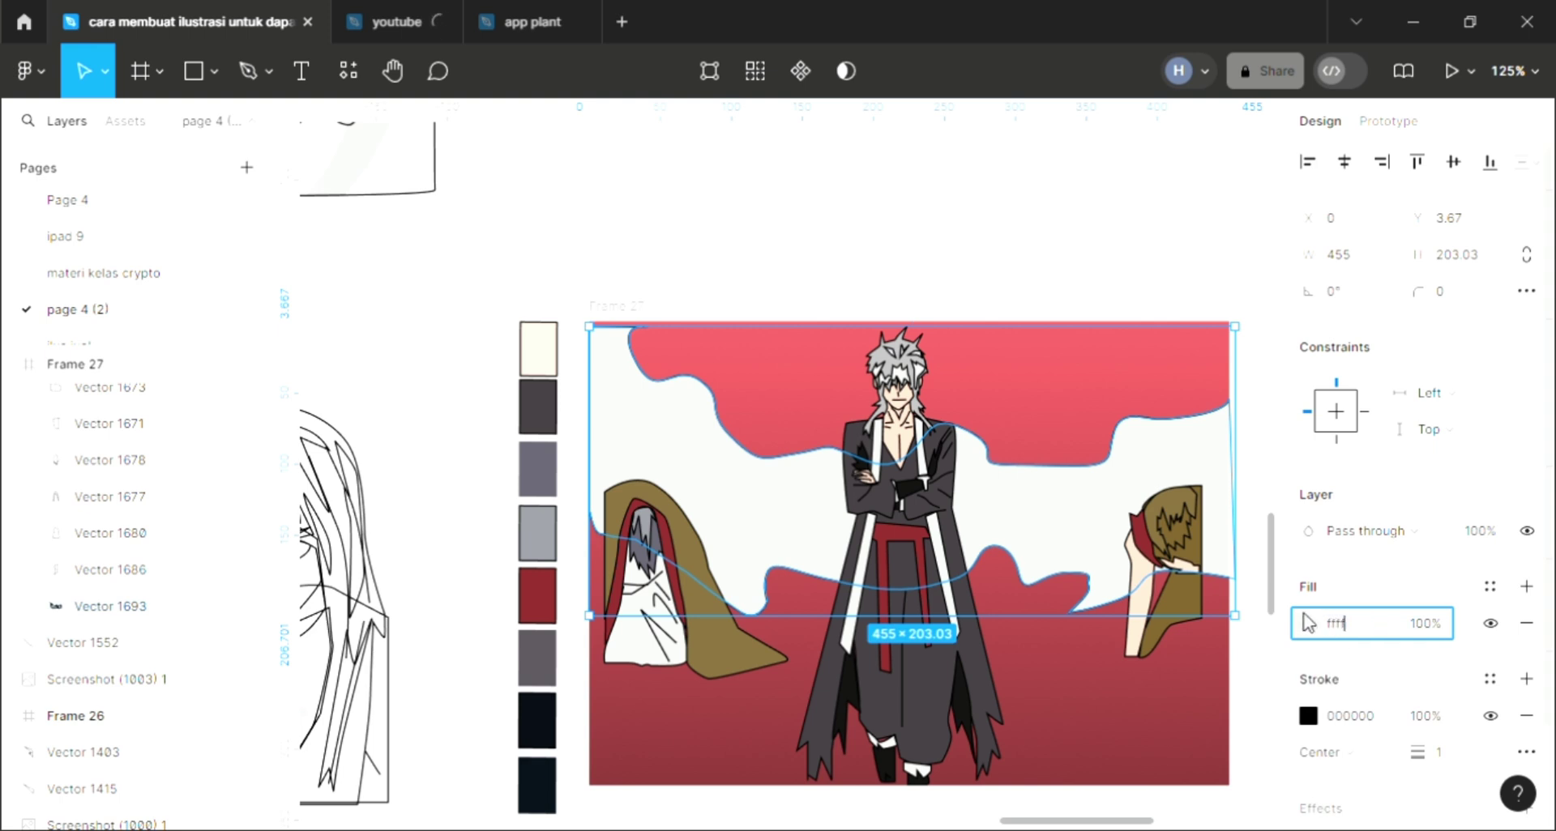
{"action": "key", "text": "Return"}
{"action": "key", "text": "Escape"}
Select Frame 27 and switch to the Pen tool for freeform drawing
{"action": "scroll", "coordinate": [1078, 487], "scroll_direction": "up", "scroll_amount": 3}
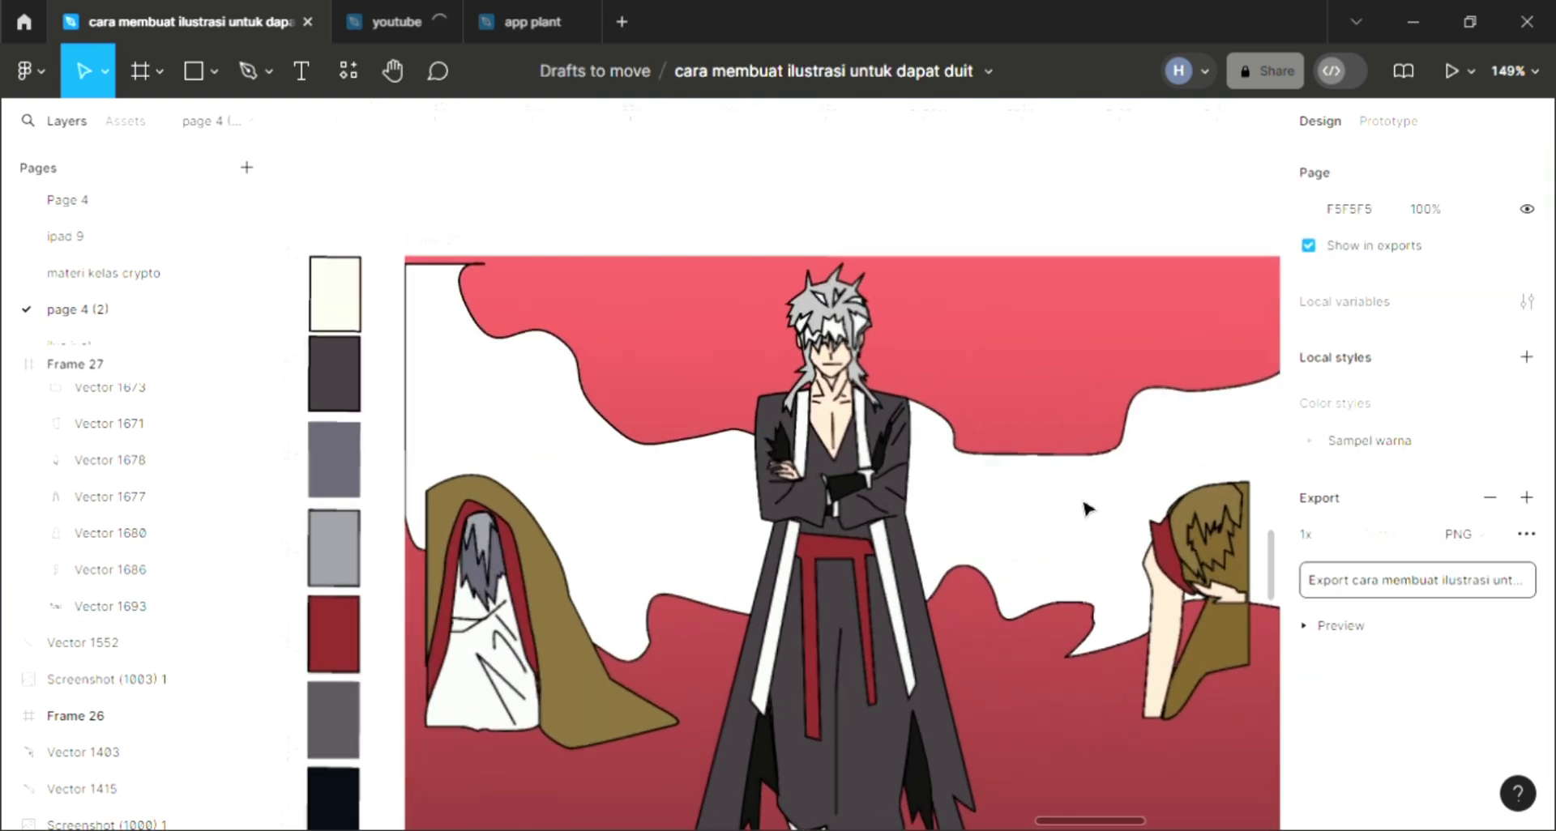
{"action": "left_click", "coordinate": [411, 574]}
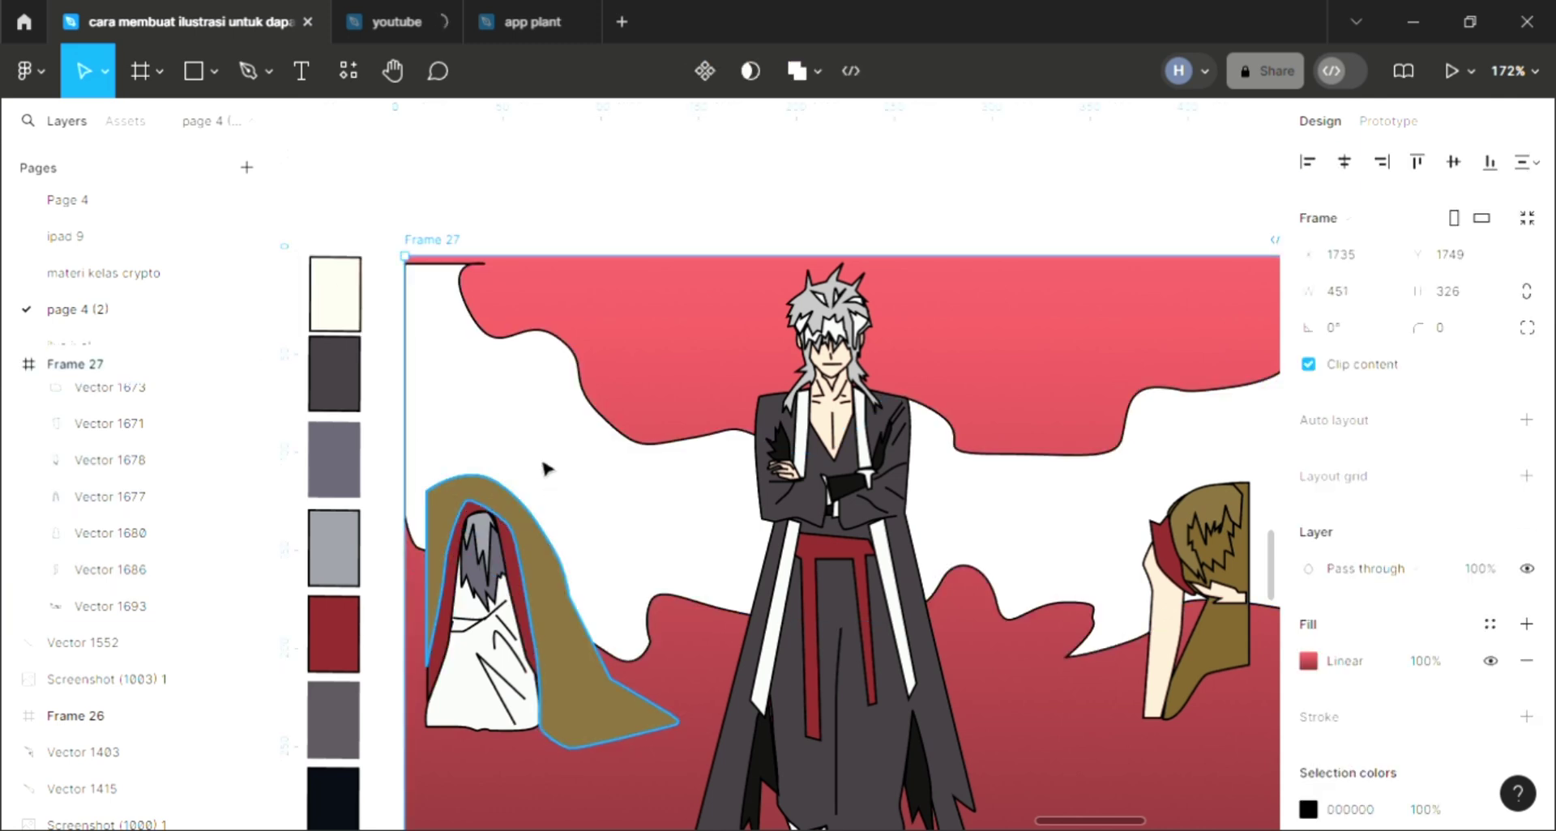
{"action": "scroll", "coordinate": [486, 486], "scroll_direction": "down", "scroll_amount": 1}
{"action": "left_click", "coordinate": [256, 79]}
{"action": "scroll", "coordinate": [811, 486], "scroll_direction": "right", "scroll_amount": 2}
{"action": "scroll", "coordinate": [1170, 600], "scroll_direction": "down", "scroll_amount": 1}
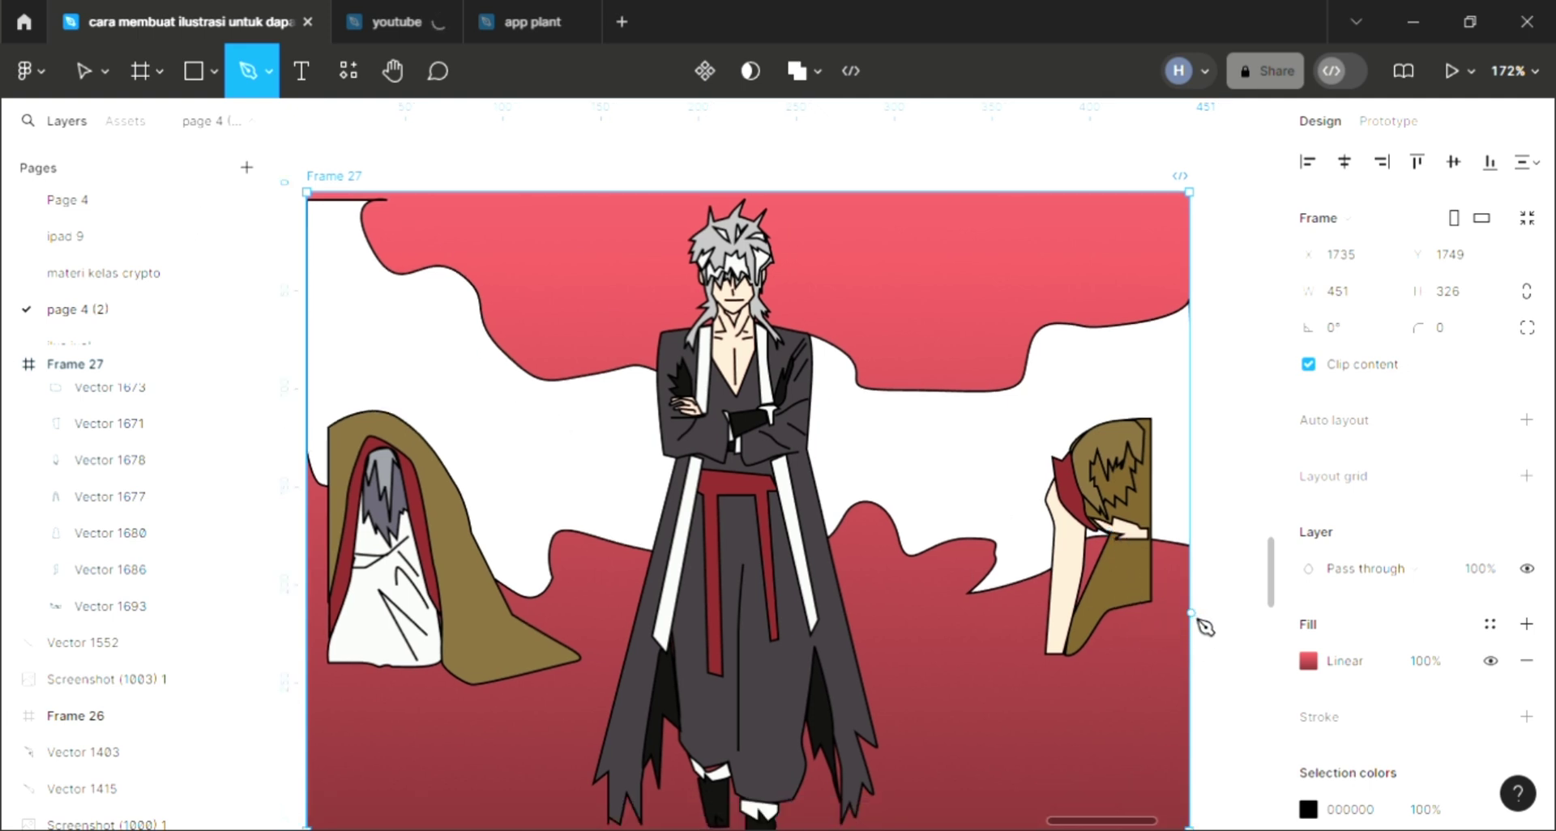
Draw a closed wavy cloud shape at Frame 27's lower right and fill it white FFFFFF
{"action": "left_click", "coordinate": [1191, 612]}
{"action": "left_click", "coordinate": [1163, 592]}
{"action": "left_click_drag", "start_coordinate": [1092, 613], "coordinate": [1037, 662]}
{"action": "left_click", "coordinate": [1022, 649]}
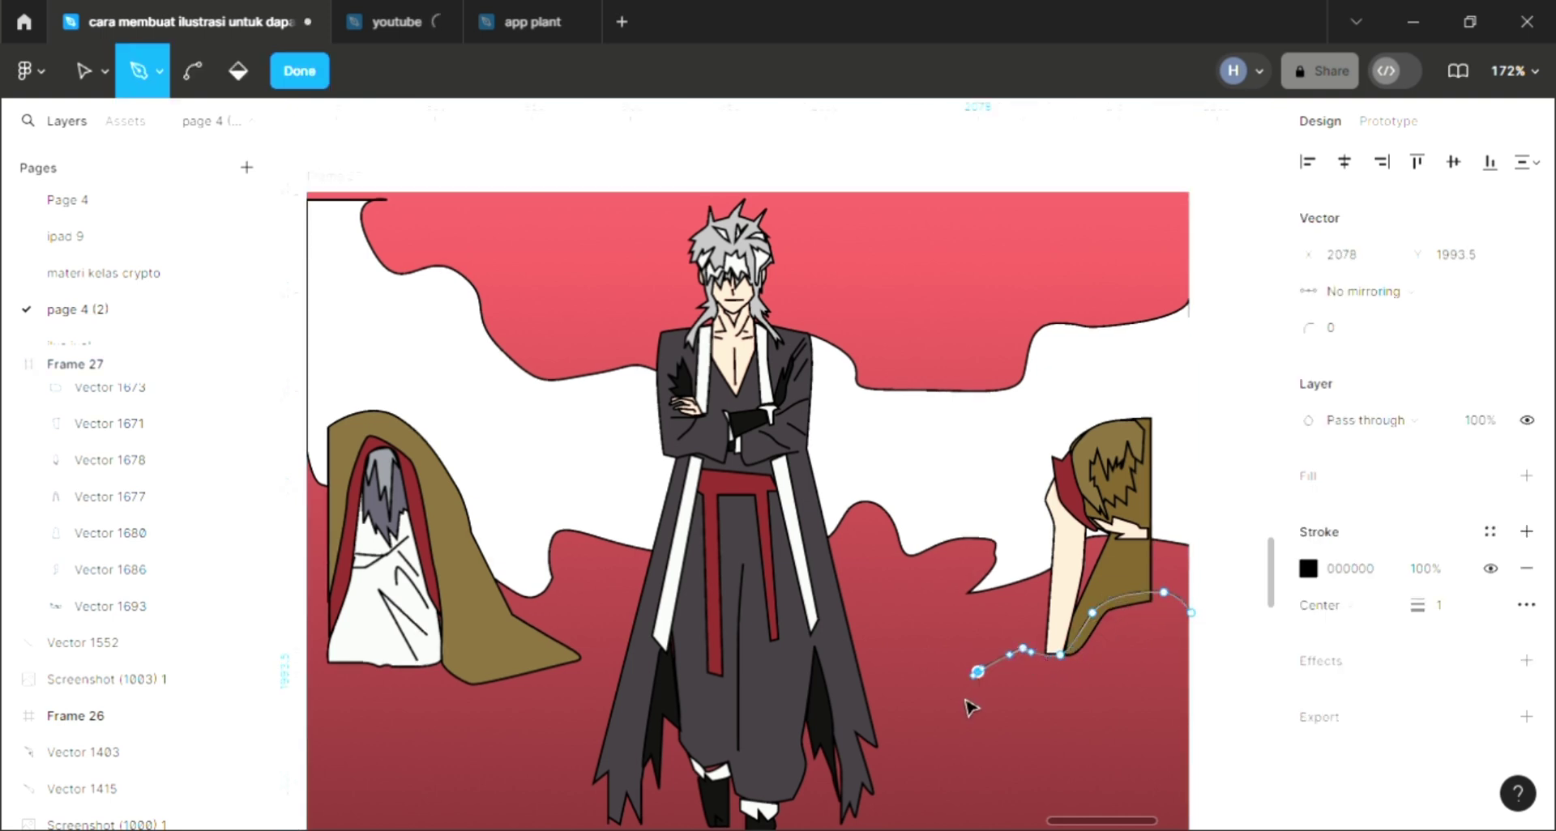
{"action": "mouse_move", "coordinate": [957, 699]}
{"action": "left_mouse_down"}
{"action": "mouse_move", "coordinate": [1003, 690]}
{"action": "mouse_move", "coordinate": [1121, 727]}
{"action": "mouse_move", "coordinate": [1176, 687]}
{"action": "left_mouse_up"}
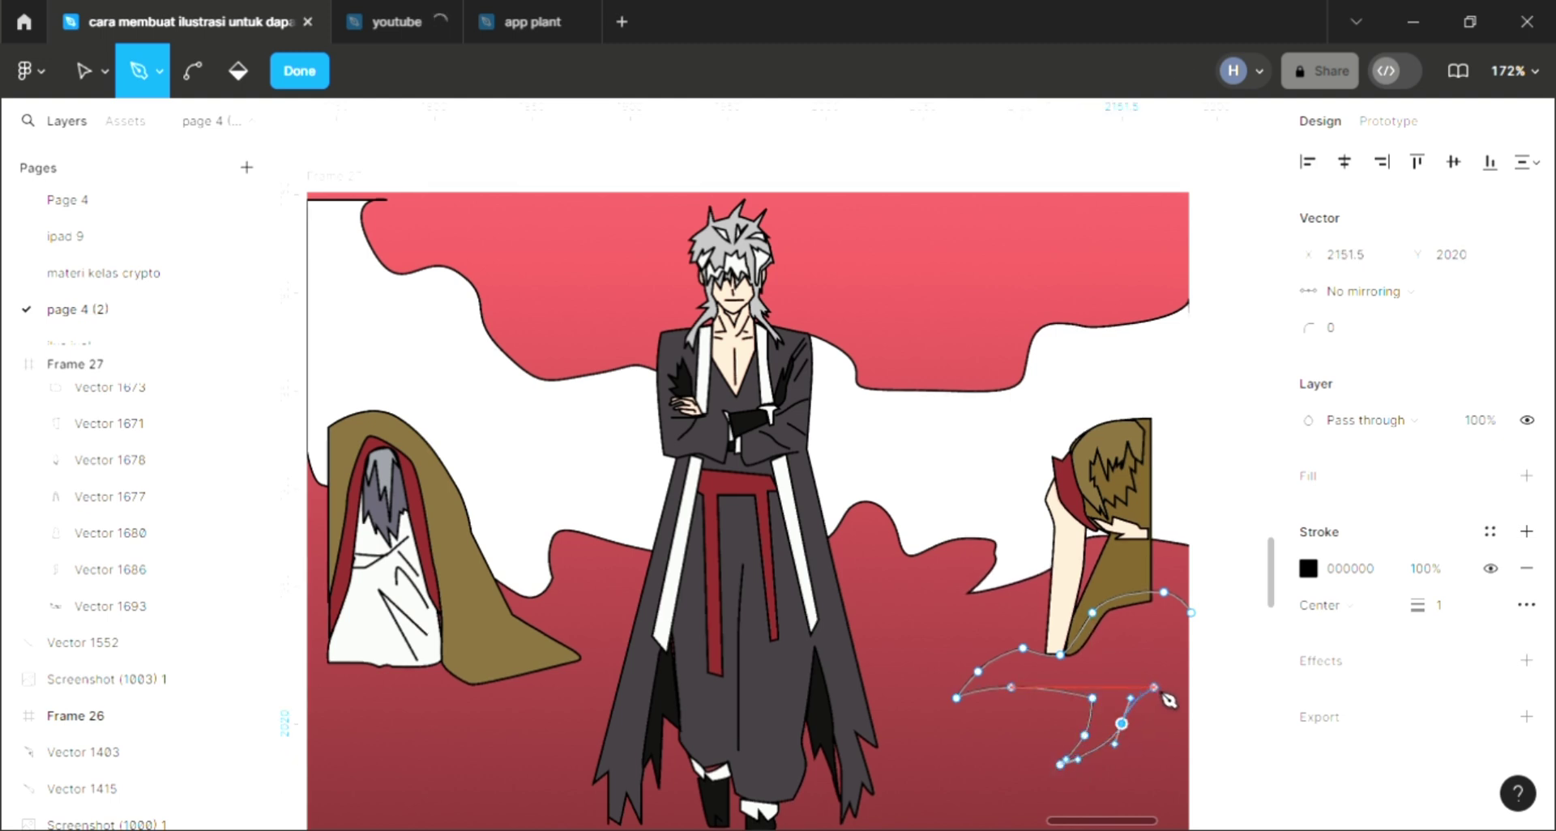
{"action": "left_click", "coordinate": [1190, 698]}
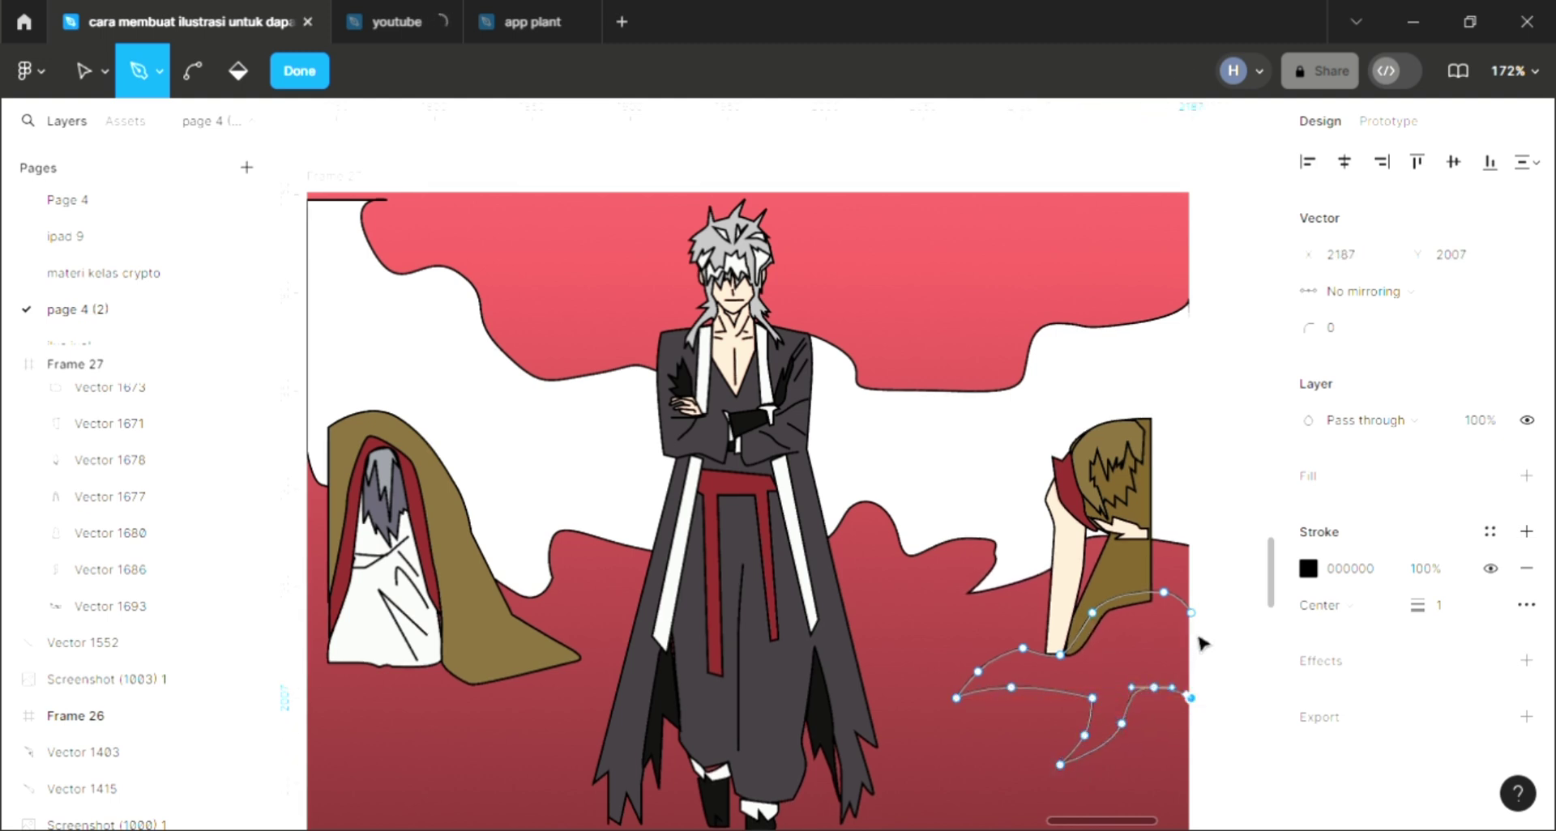
{"action": "left_click", "coordinate": [1190, 612]}
{"action": "key", "text": "Escape"}
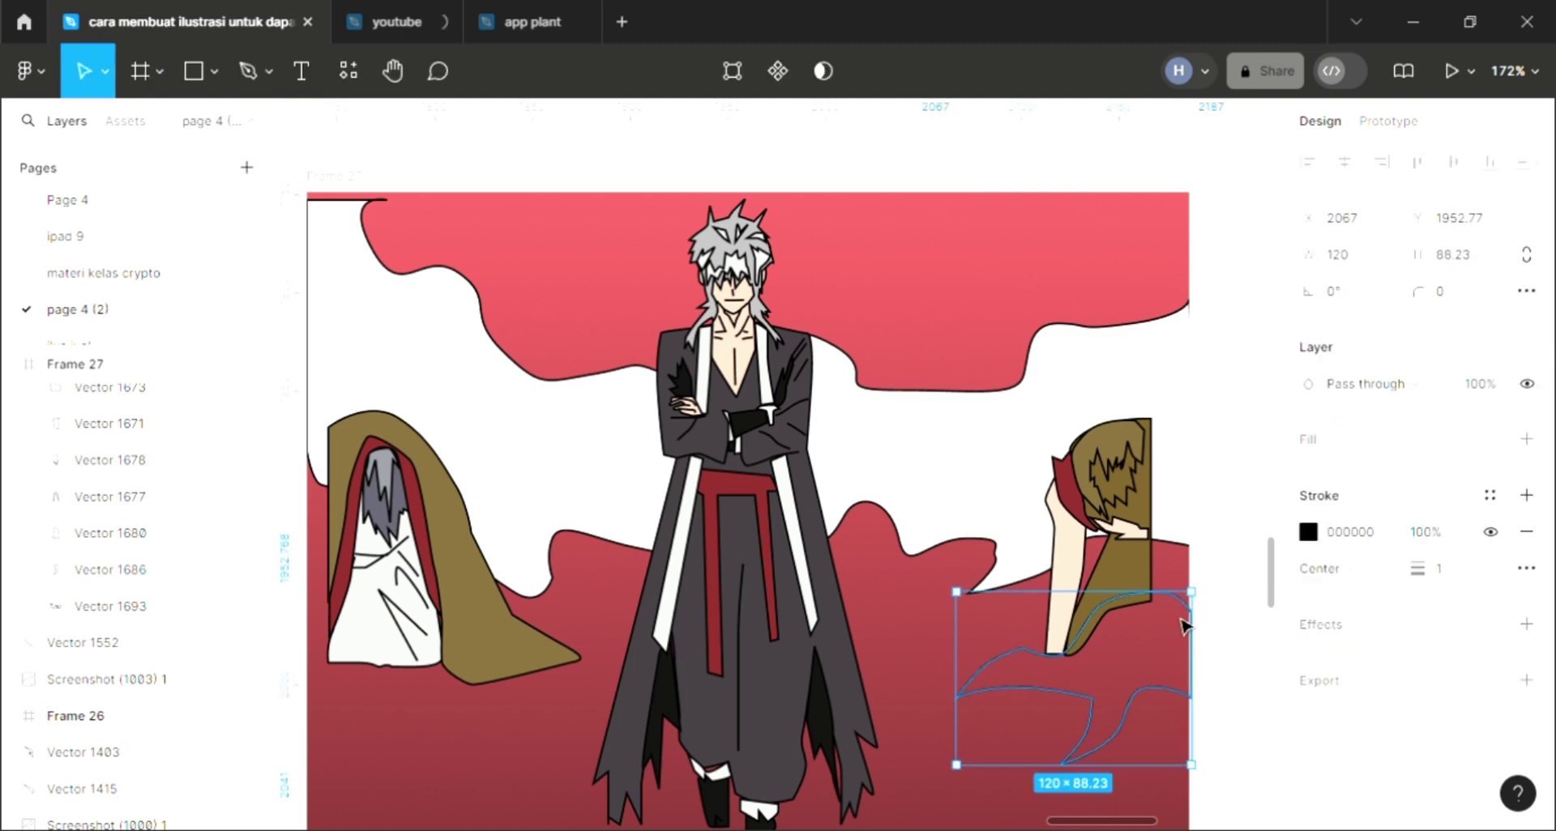
{"action": "left_click", "coordinate": [1527, 439]}
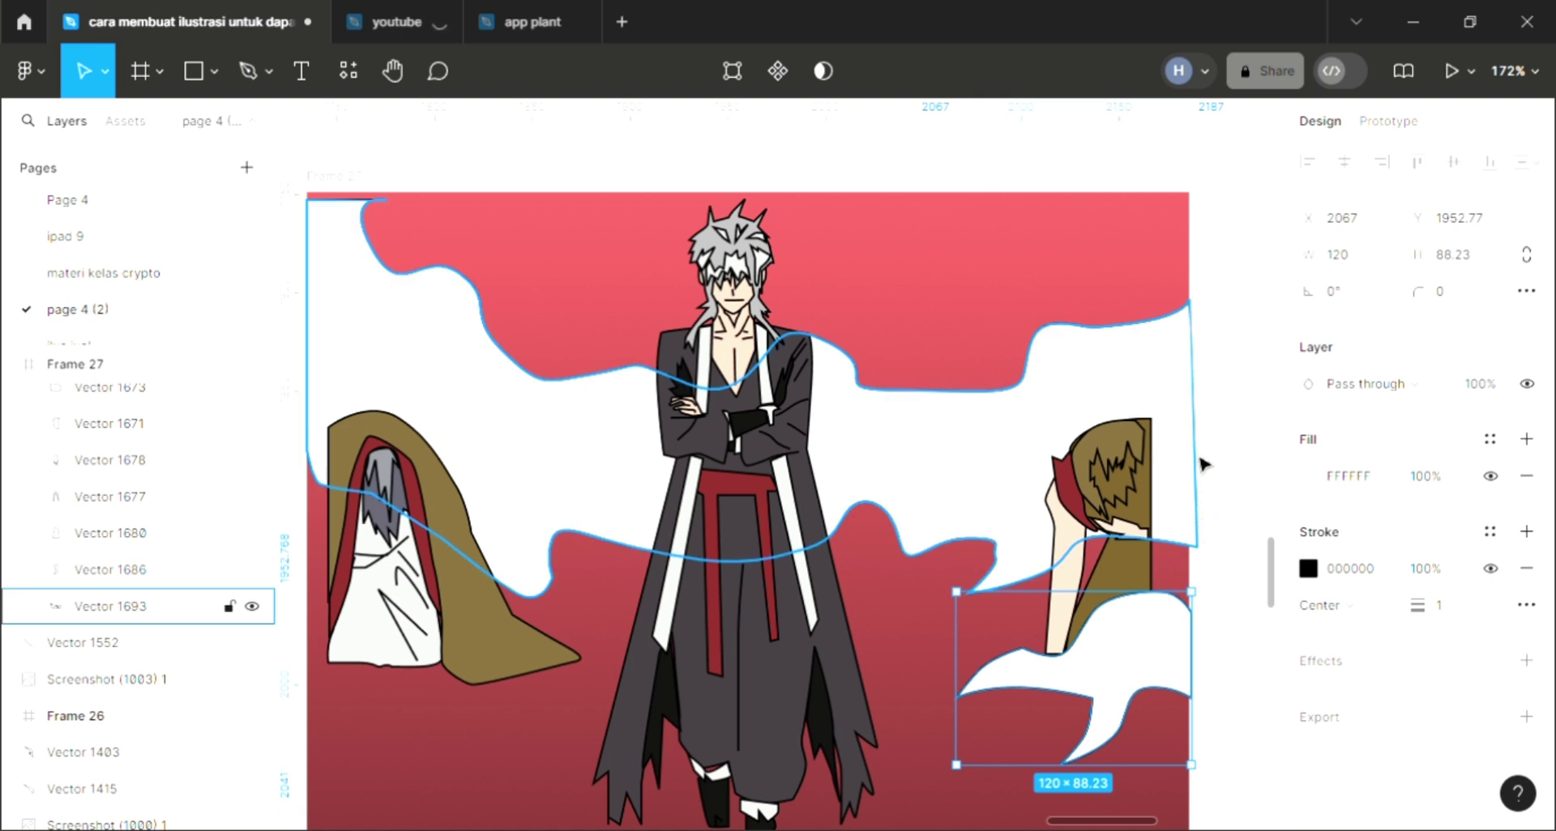
{"action": "left_click", "coordinate": [1205, 264]}
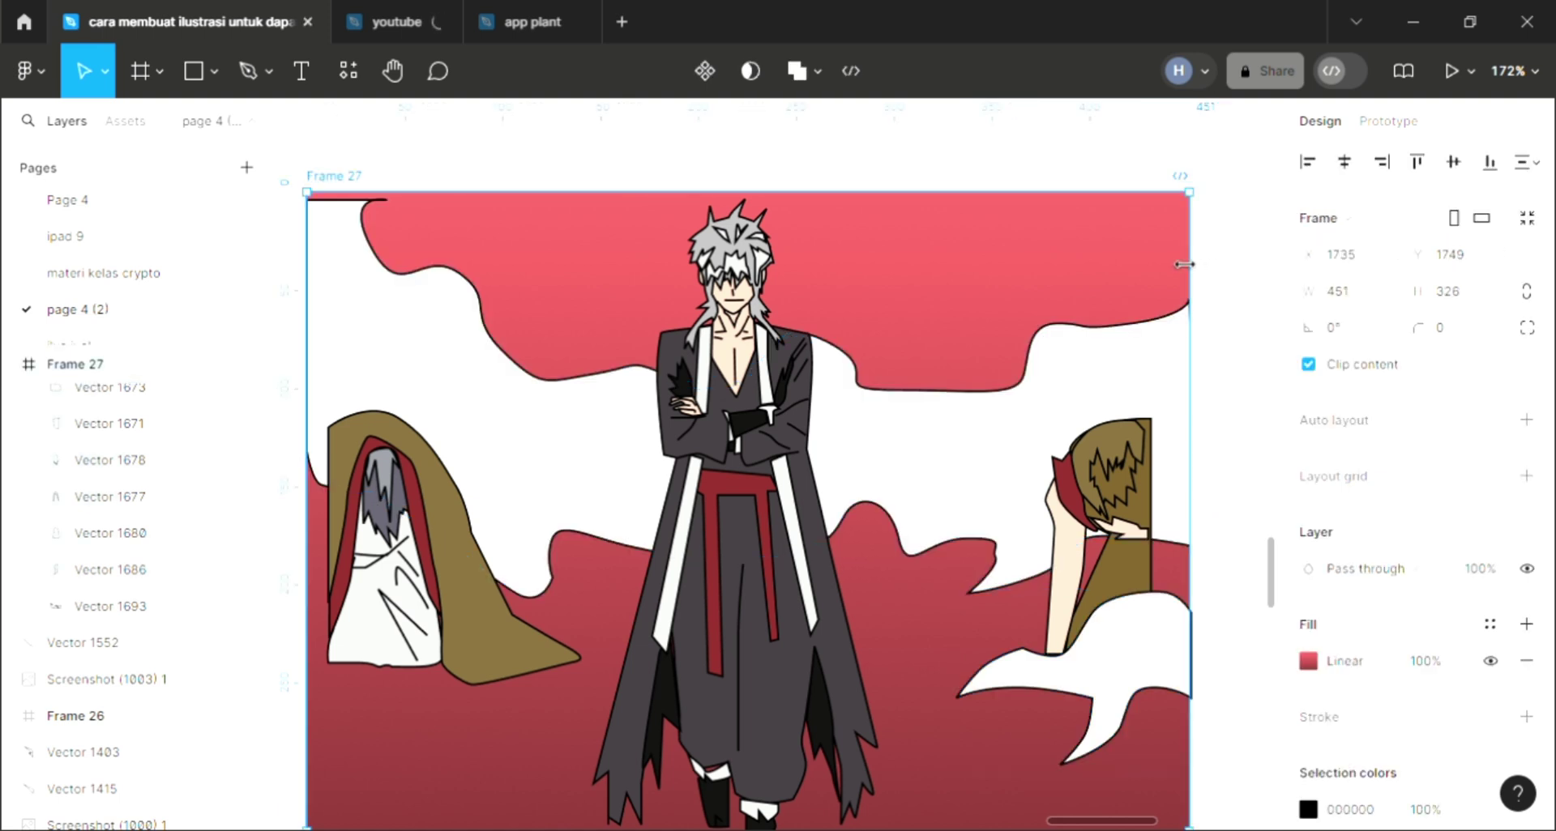
Narrow Frame 27 to 432 px wide and trim cloud Vector 1694 to the frame's right edge
{"action": "left_click_drag", "start_coordinate": [1185, 264], "coordinate": [1152, 265]}
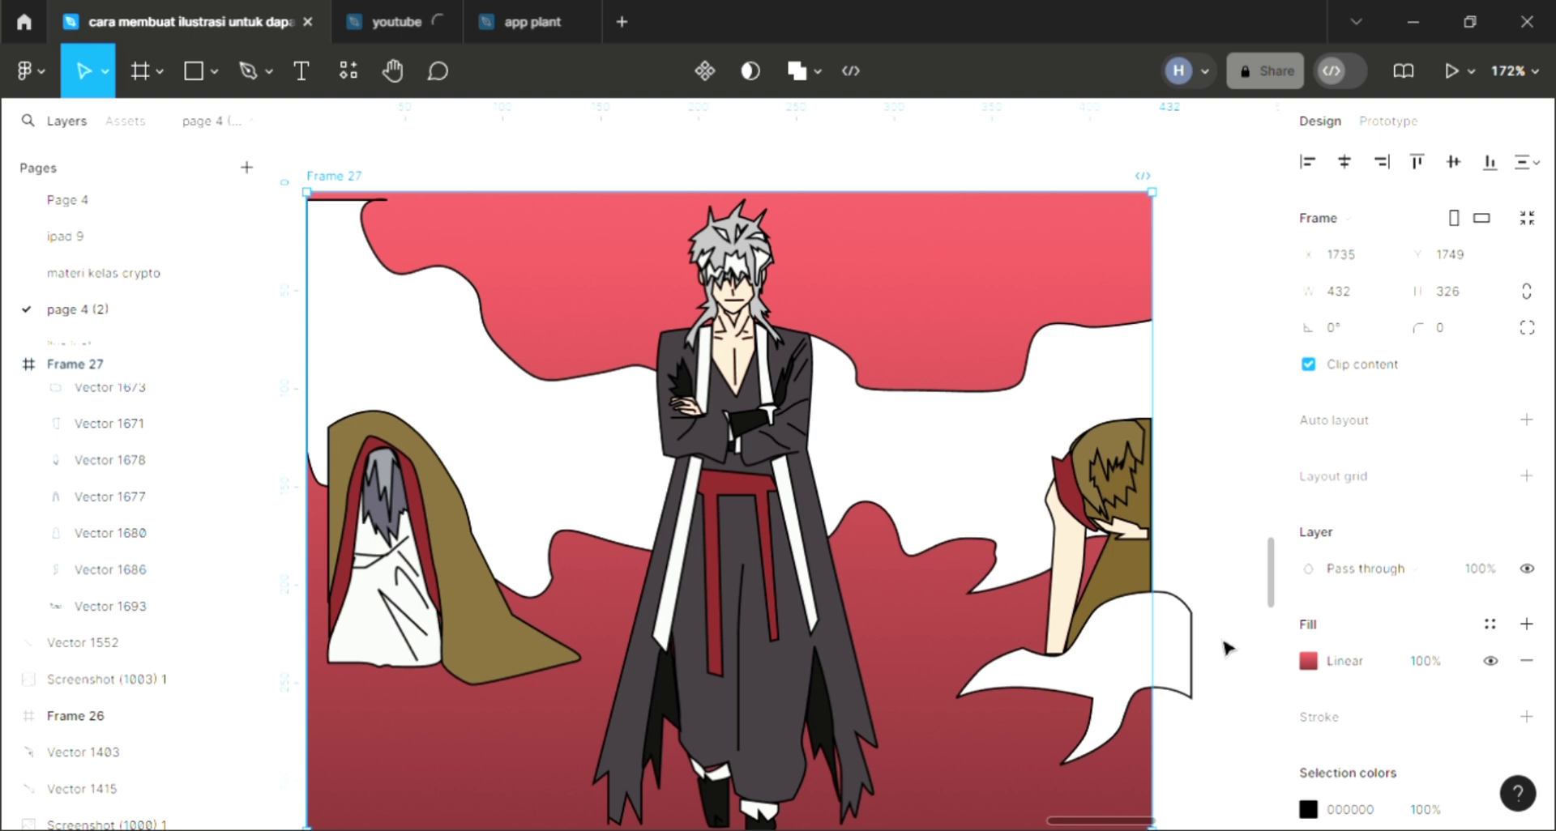
{"action": "left_click", "coordinate": [1183, 660]}
{"action": "left_click_drag", "start_coordinate": [1178, 659], "coordinate": [1171, 659]}
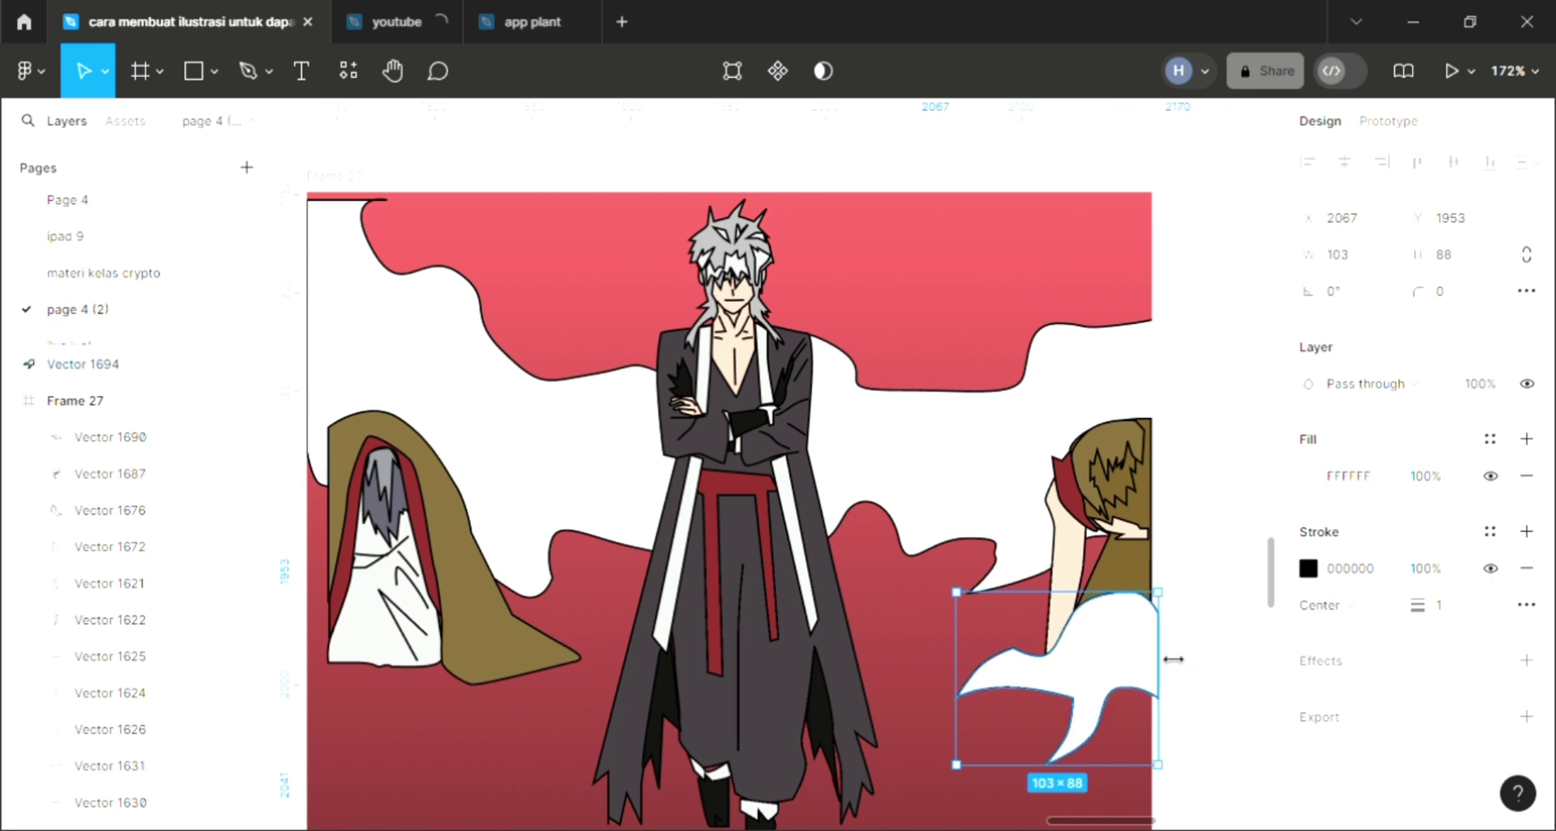
{"action": "left_click", "coordinate": [1257, 621]}
{"action": "scroll", "coordinate": [1146, 621], "scroll_direction": "left", "scroll_amount": 1}
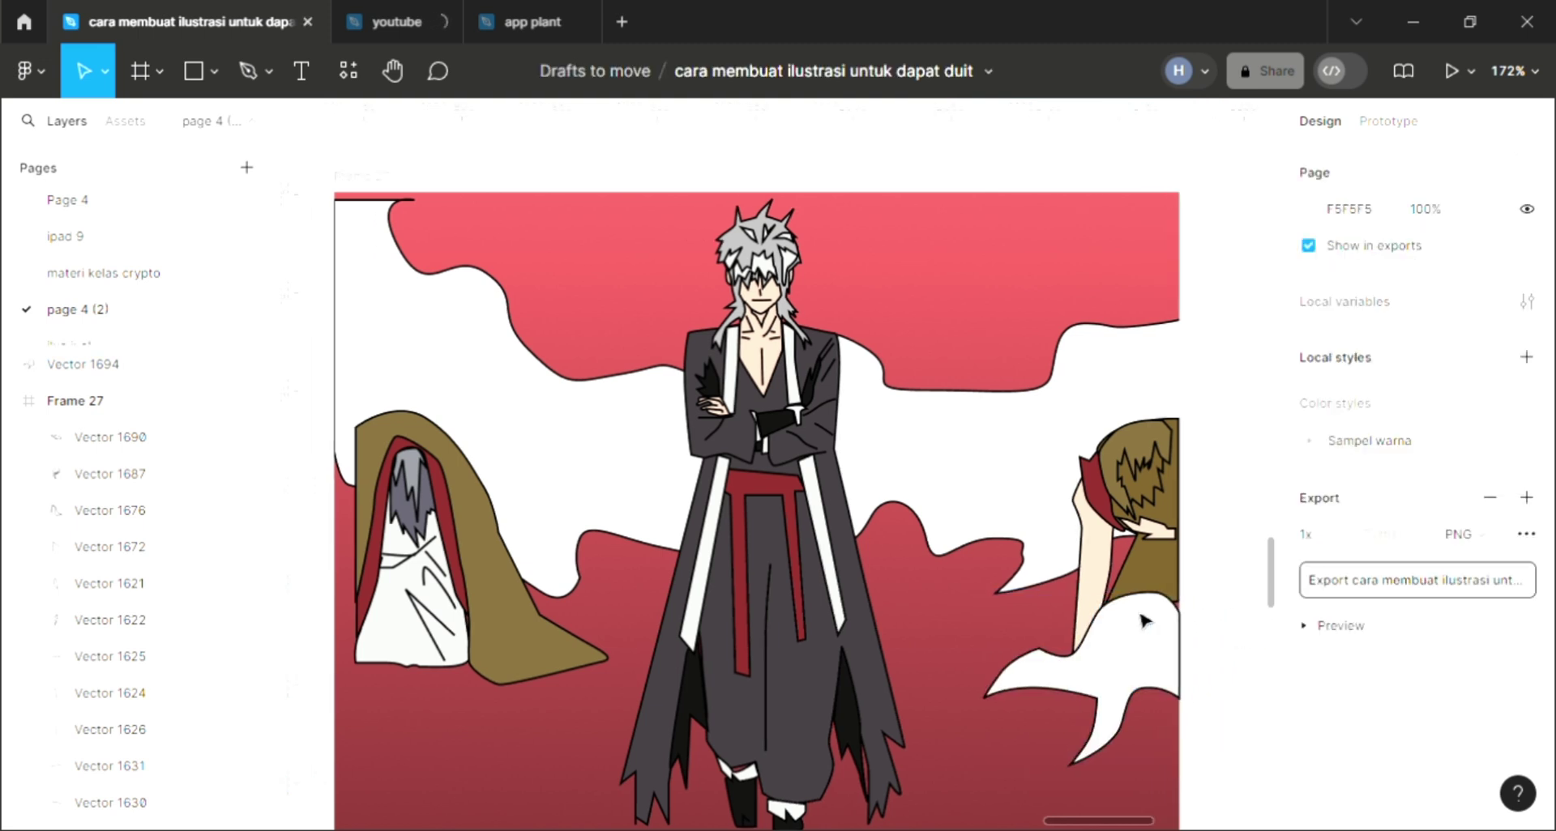
{"action": "scroll", "coordinate": [1143, 620], "scroll_direction": "left", "scroll_amount": 1}
{"action": "scroll", "coordinate": [1143, 620], "scroll_direction": "down", "scroll_amount": 1}
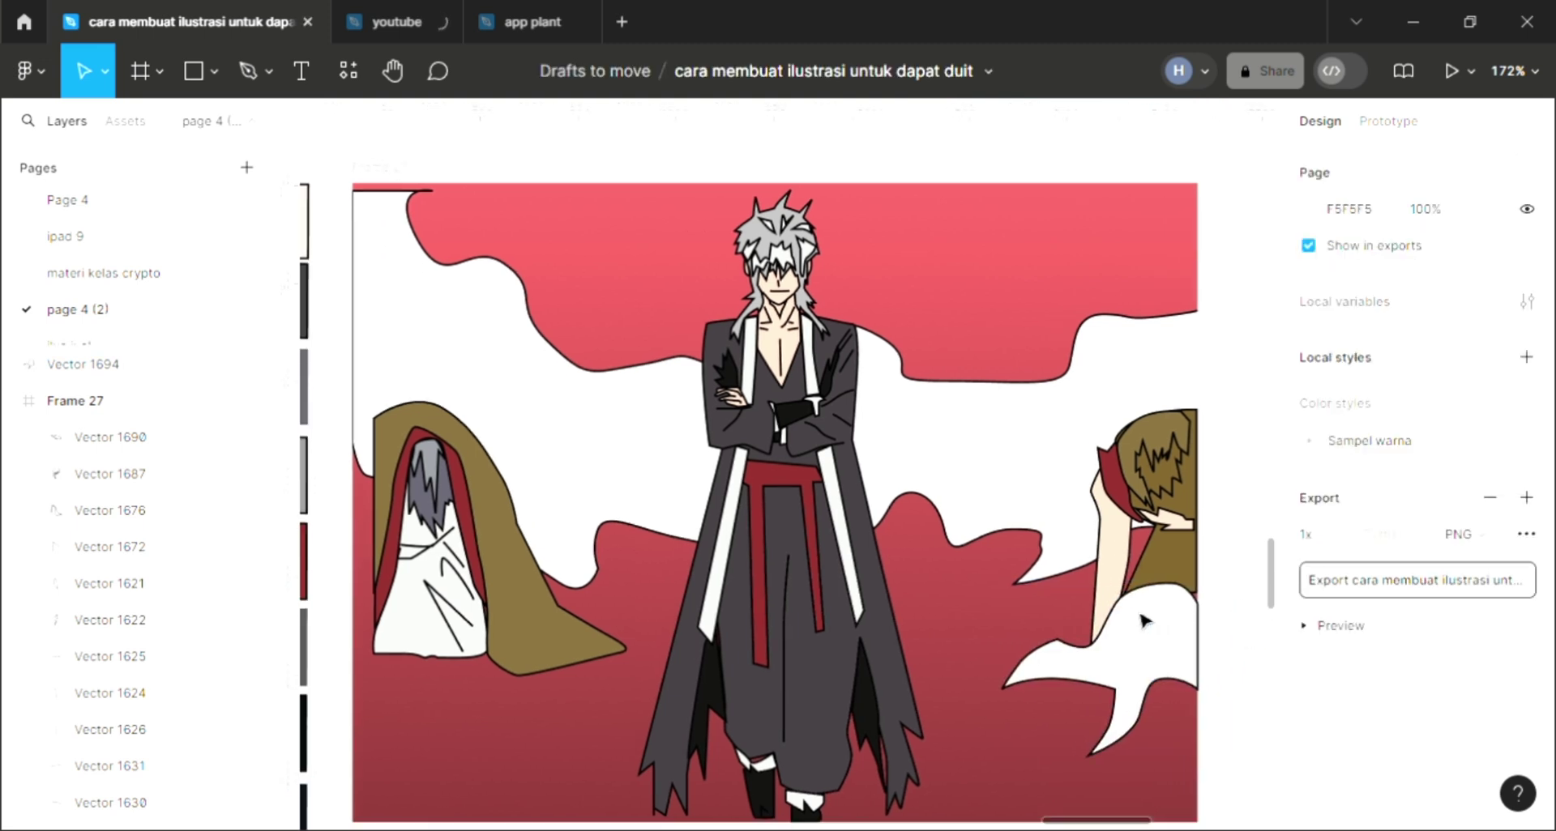
{"action": "scroll", "coordinate": [1142, 620], "scroll_direction": "left", "scroll_amount": 1}
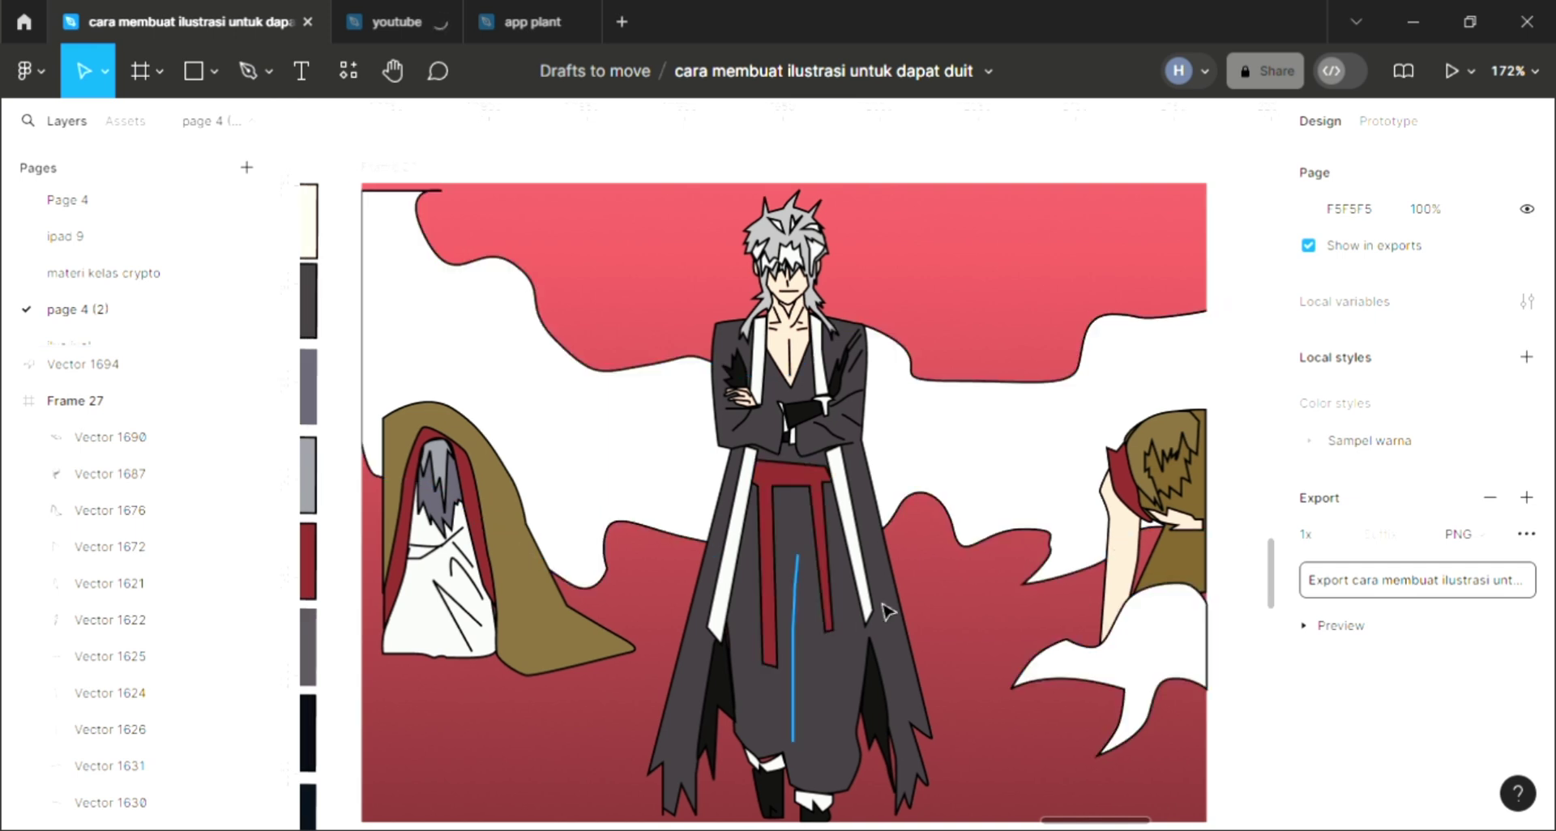
{"action": "scroll", "coordinate": [845, 608], "scroll_direction": "up", "scroll_amount": 2}
{"action": "scroll", "coordinate": [846, 606], "scroll_direction": "up", "scroll_amount": 1}
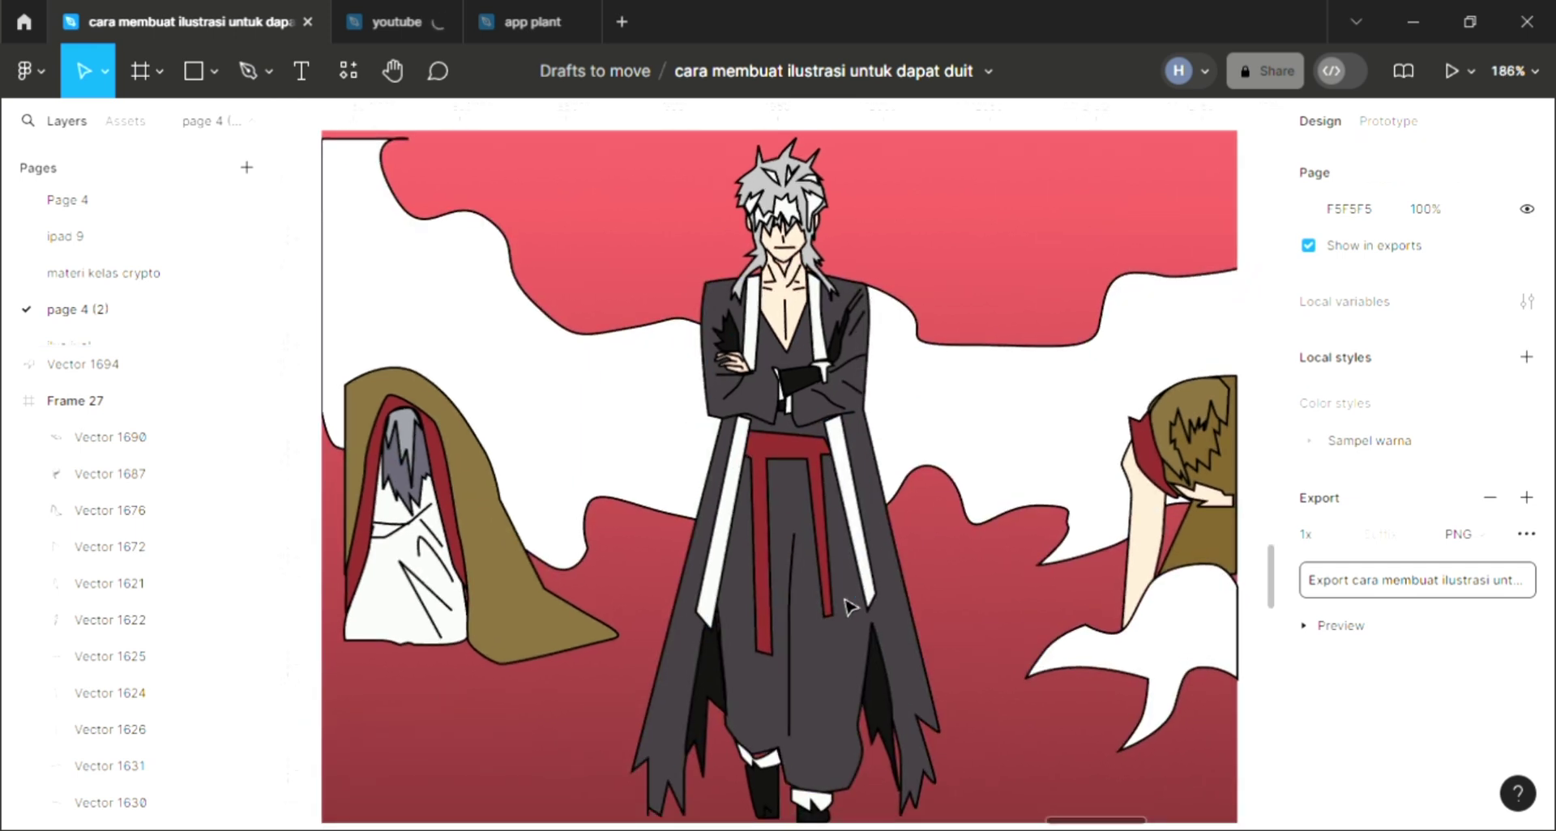